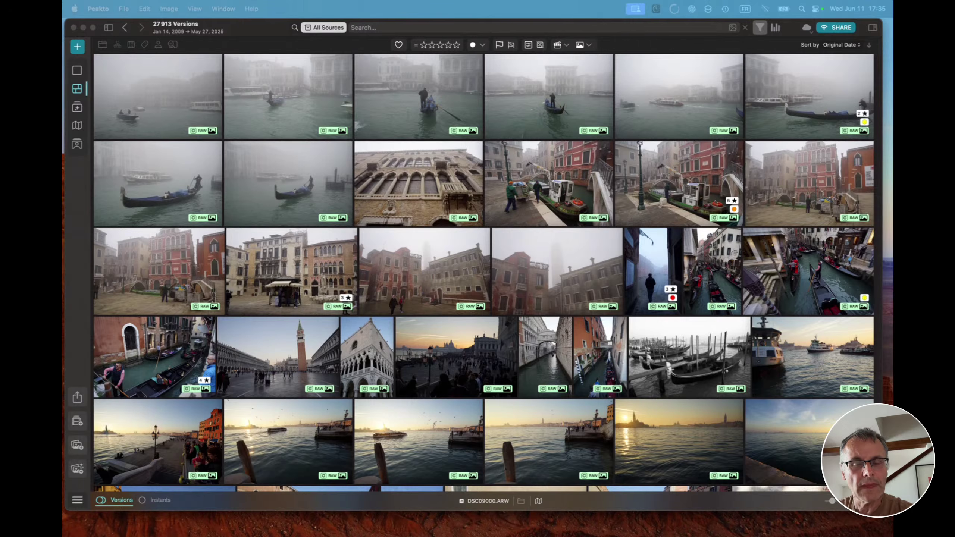
Step: Show the sources list and view the media in Watched Folders, Adobe Premiere Pro and Aperture Libraries
click(366, 28)
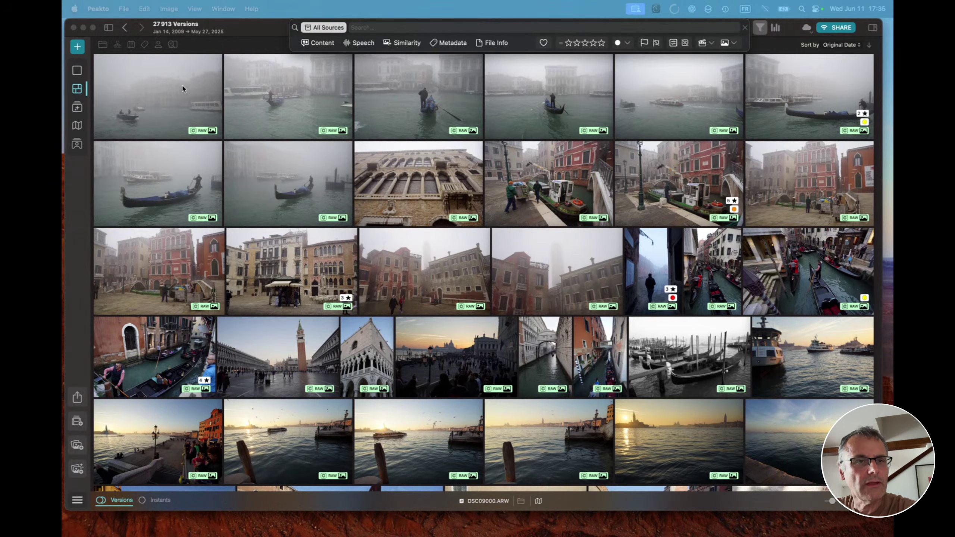
click(108, 29)
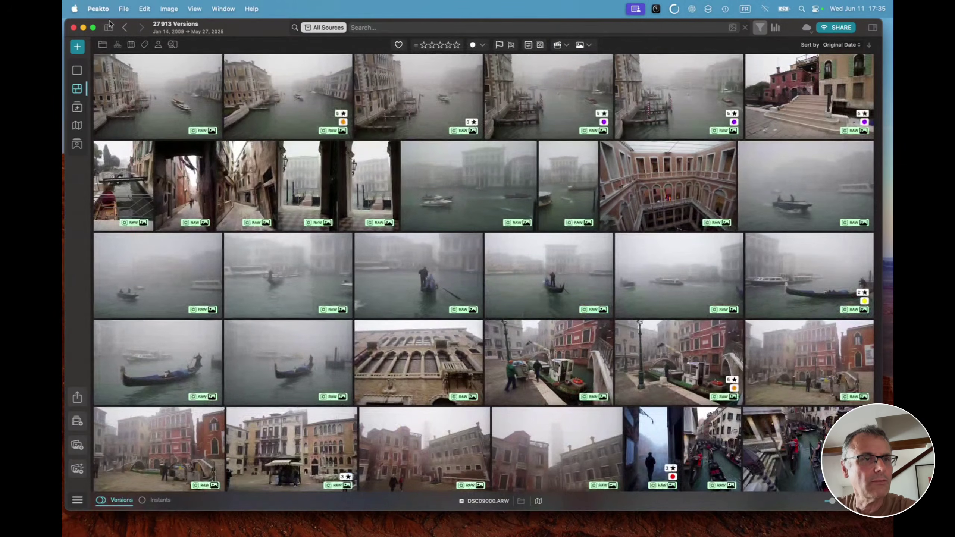
click(109, 28)
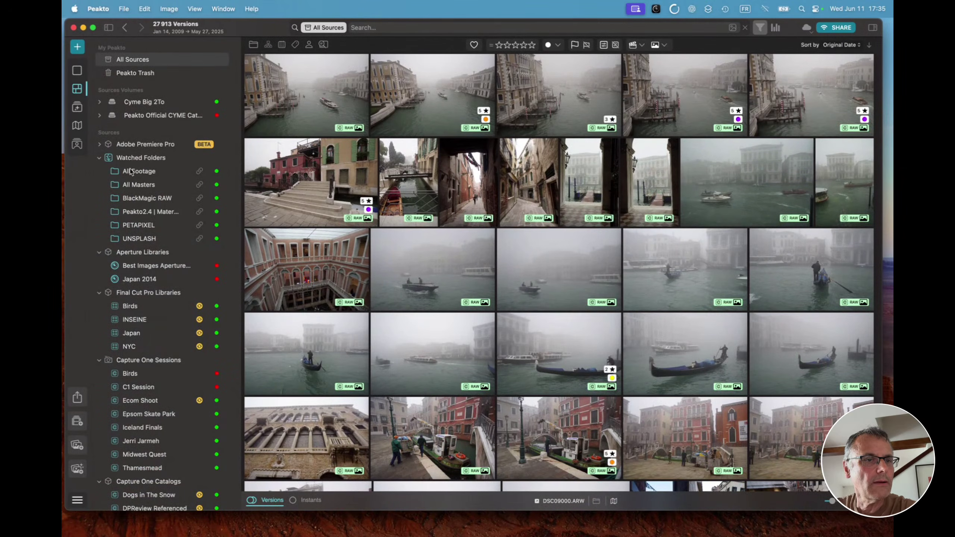
click(137, 159)
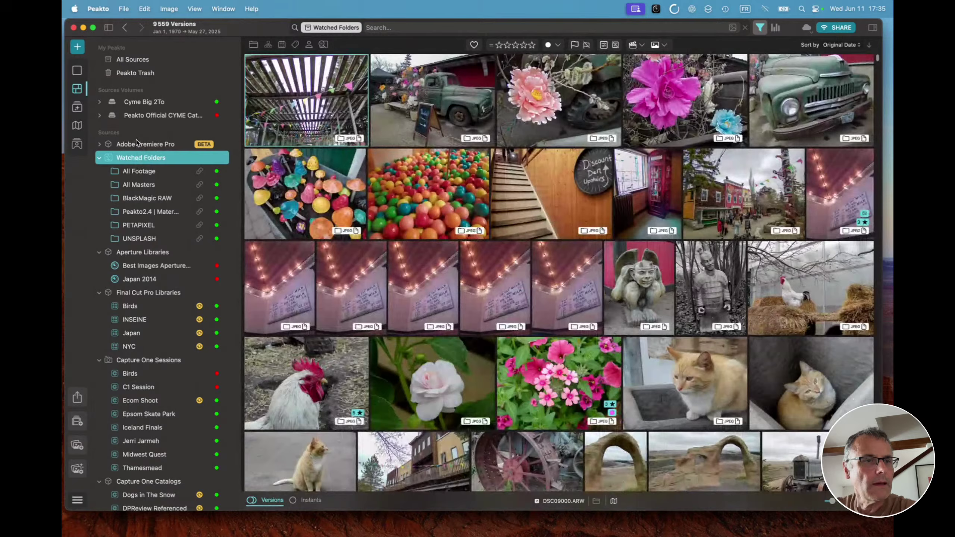
click(138, 144)
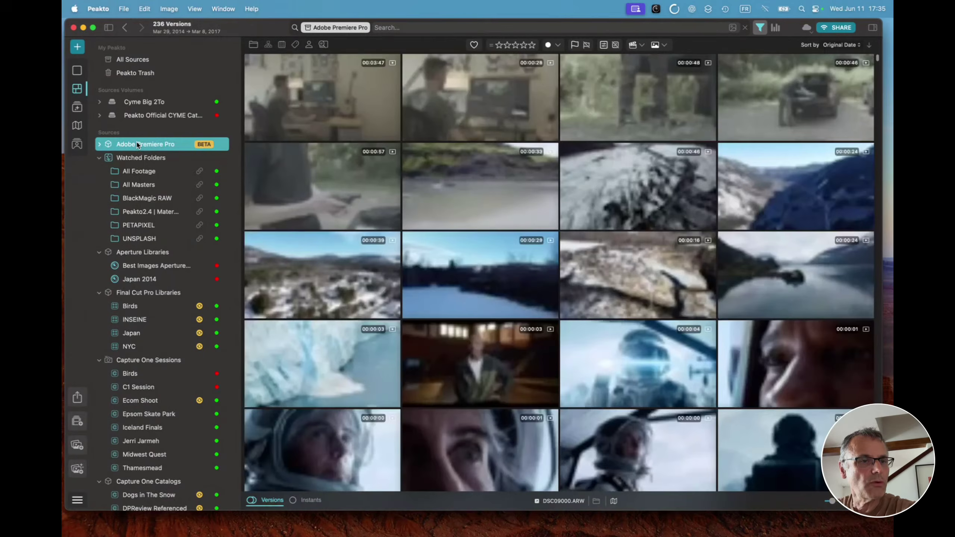
click(140, 253)
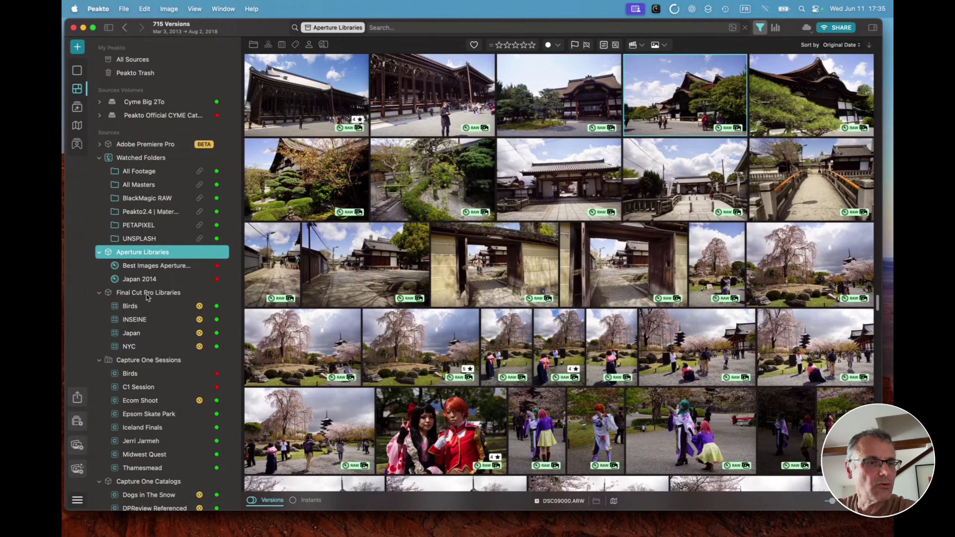
Step: View the photos of the C1 Session and Epsom Skate Park Capture One sessions and look through the remaining sources
scroll(146, 297, down, 5)
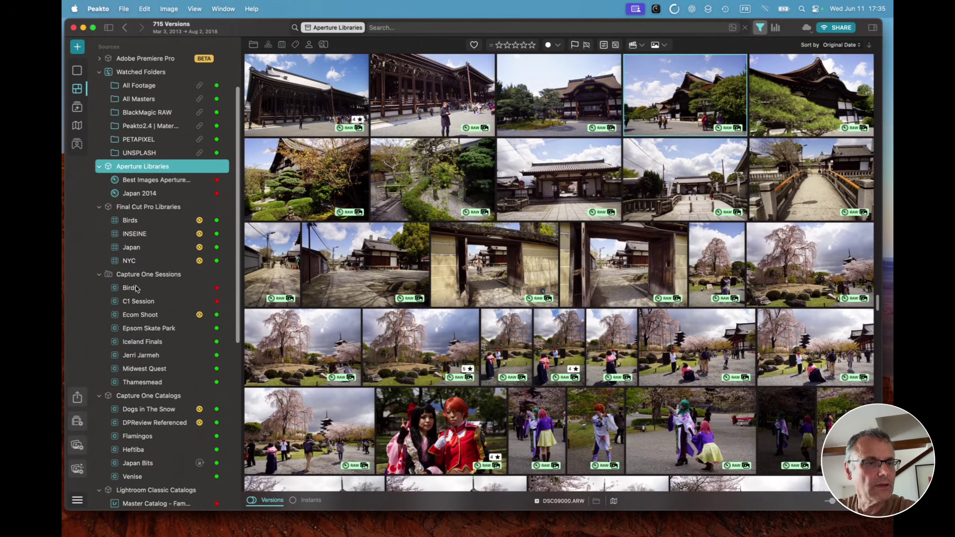
click(129, 304)
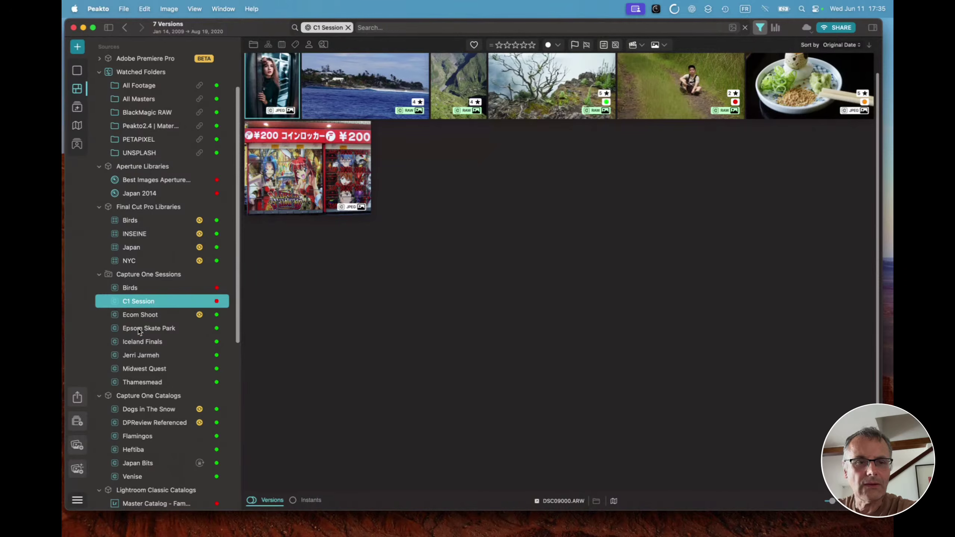
click(138, 328)
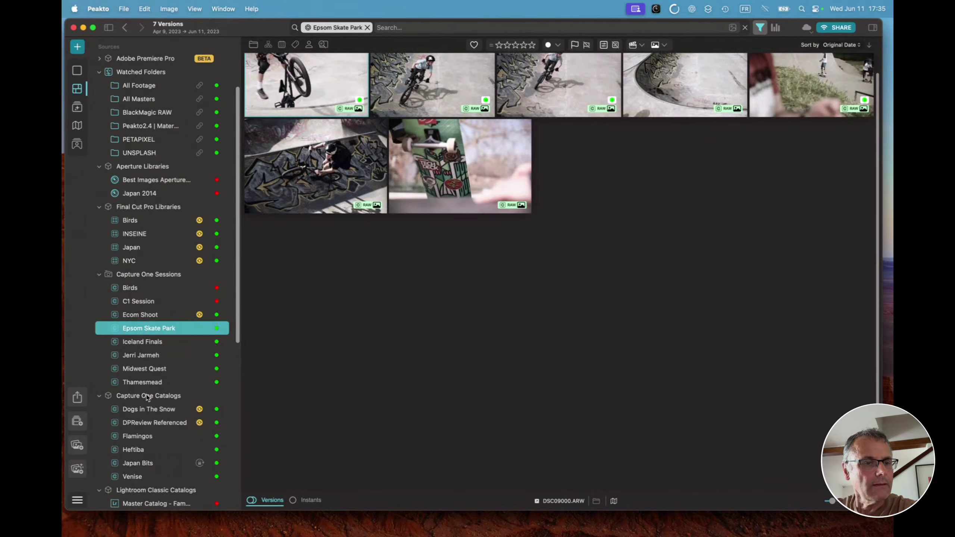
scroll(147, 398, down, 5)
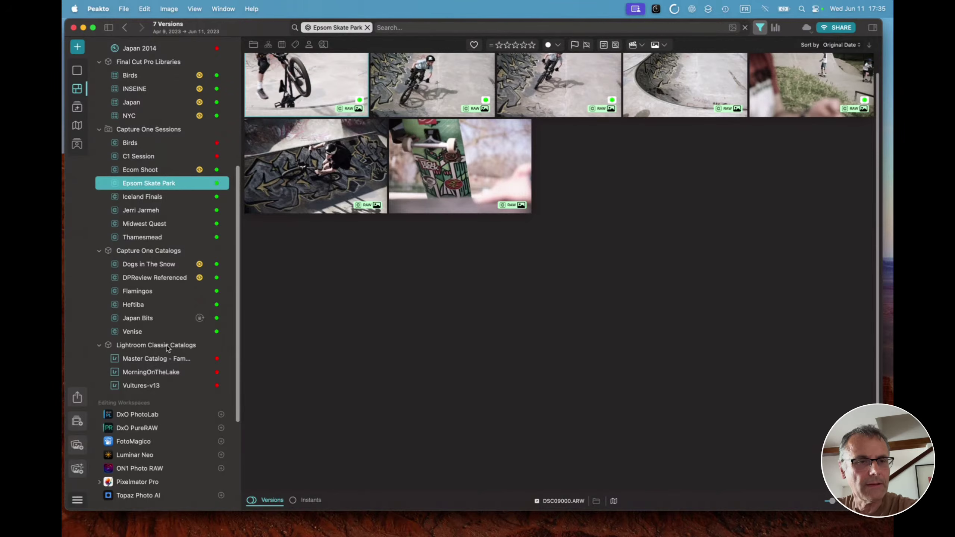
scroll(155, 382, up, 7)
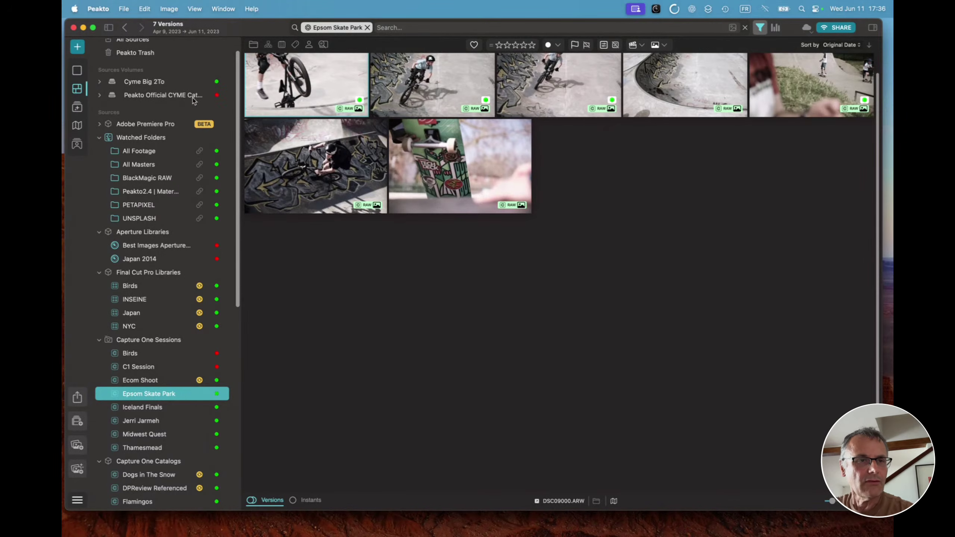
Step: Browse the photos stored on the Peakto Official CYME Catalogs volume
click(176, 97)
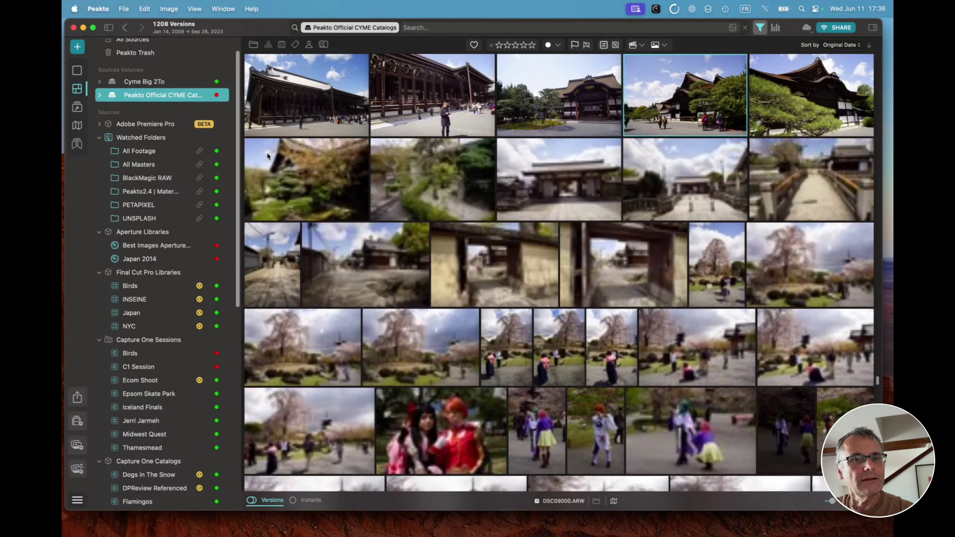
scroll(387, 158, down, 10)
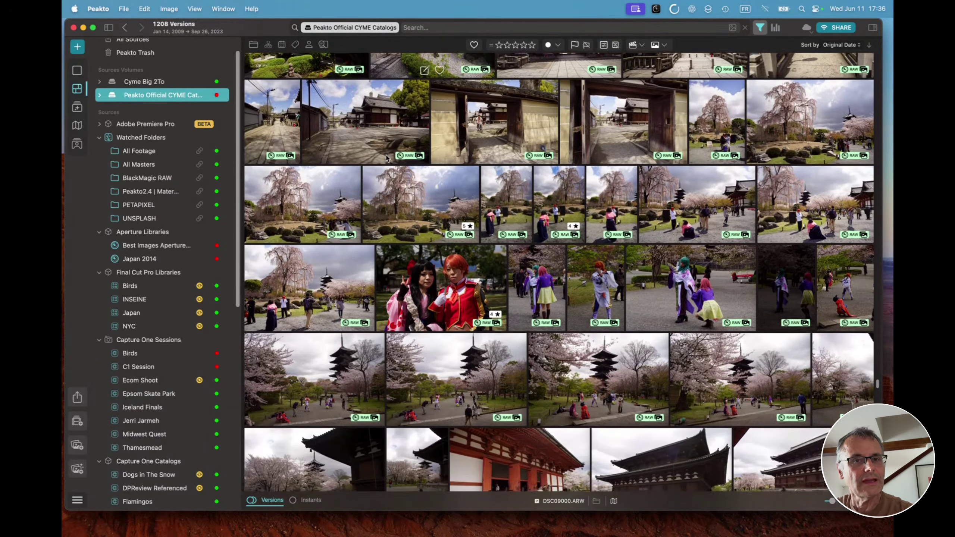
scroll(387, 158, down, 1)
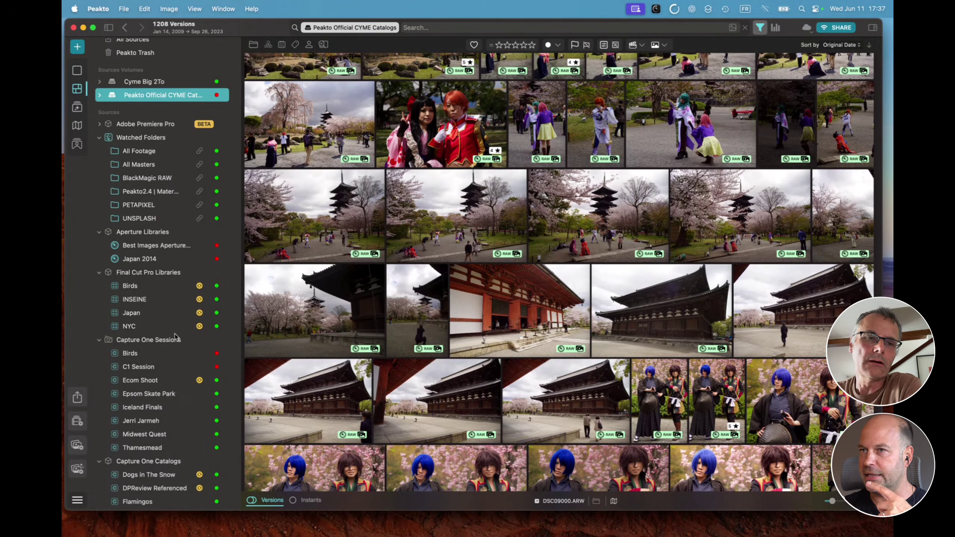
scroll(175, 336, down, 3)
scroll(175, 336, up, 1)
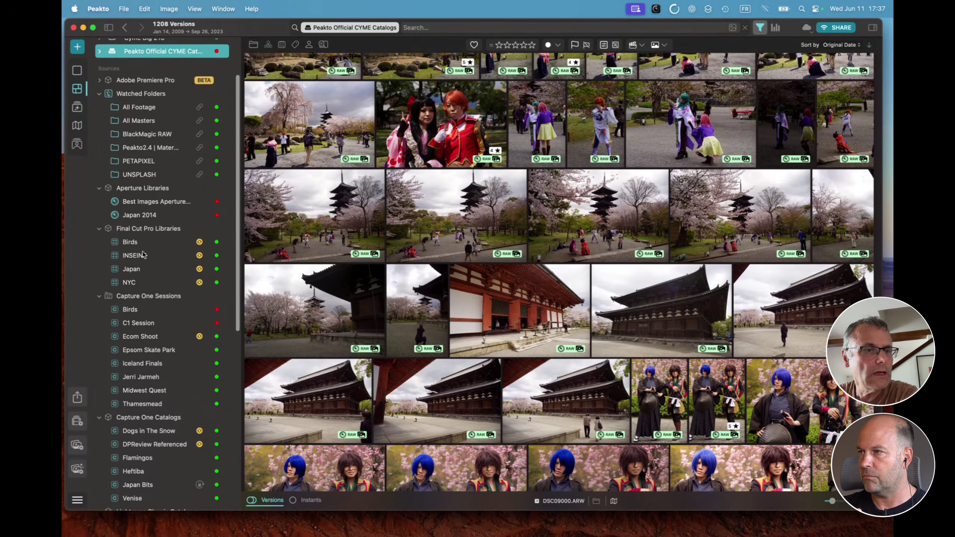
Step: View the folder filter for the Best Images Aperture Library and compare it with the Midwest Quest session's
click(145, 206)
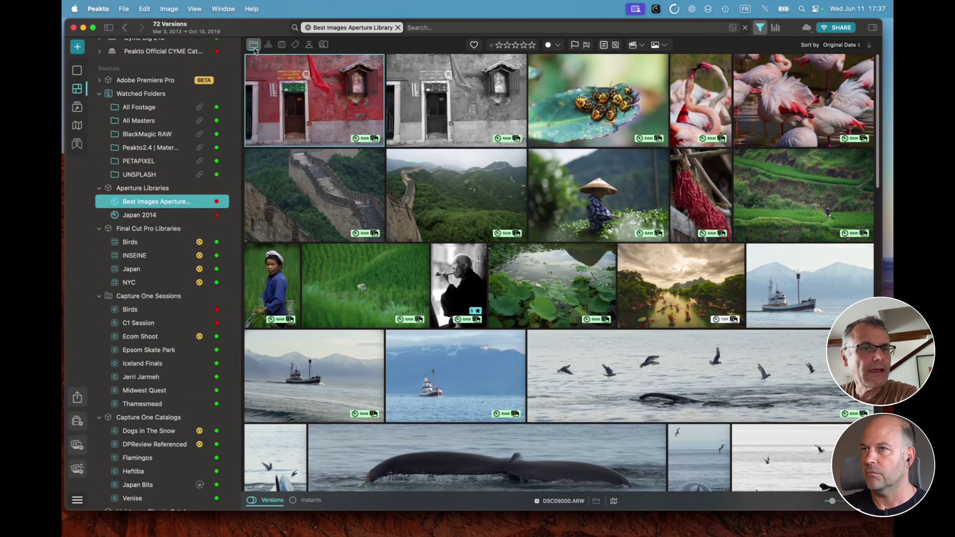
click(253, 44)
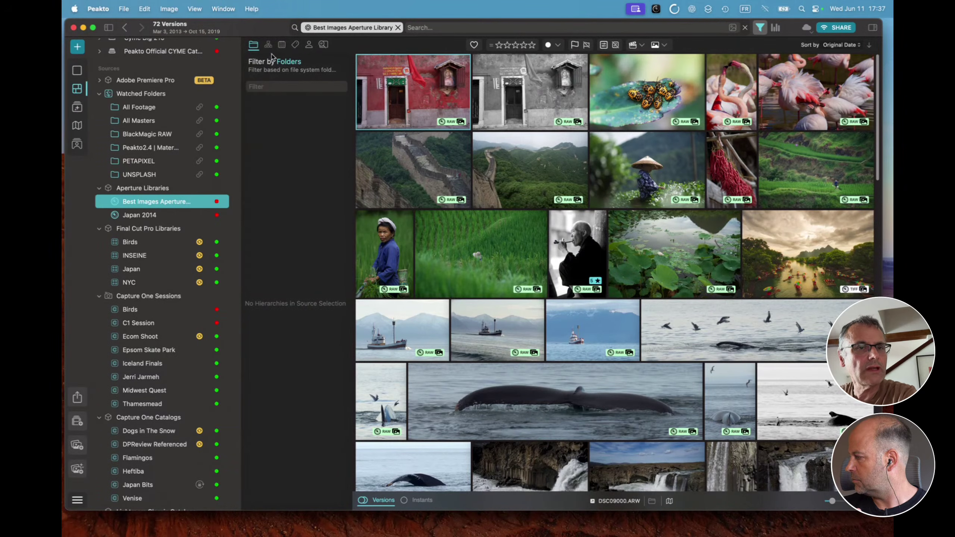
click(147, 390)
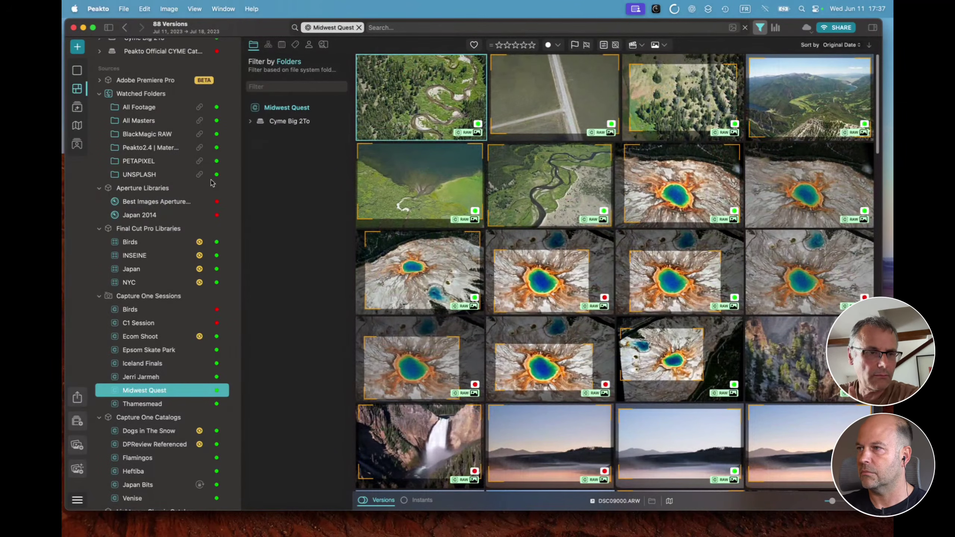
click(147, 204)
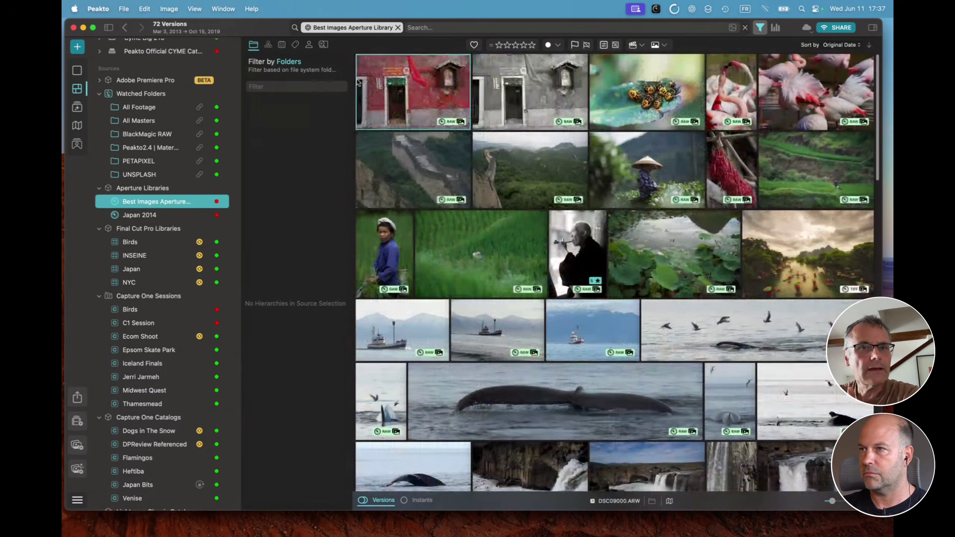
Step: Show the photo inspector and view the EXIF metadata of the black-and-white doorway photo
click(410, 91)
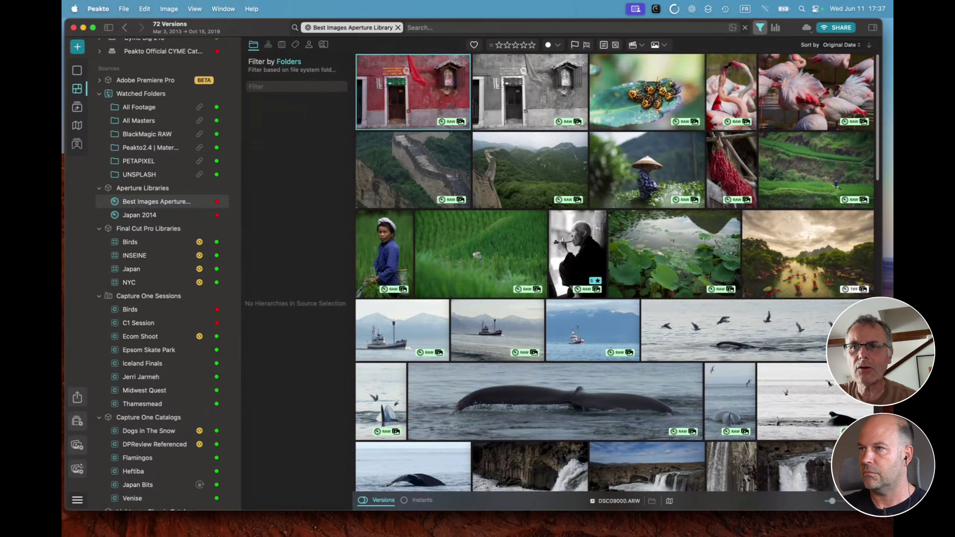
click(872, 27)
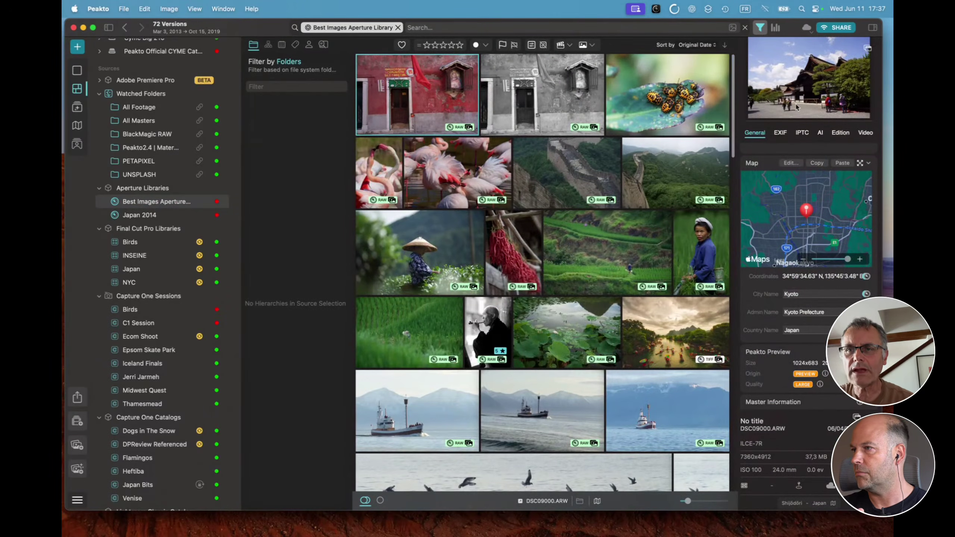
click(531, 118)
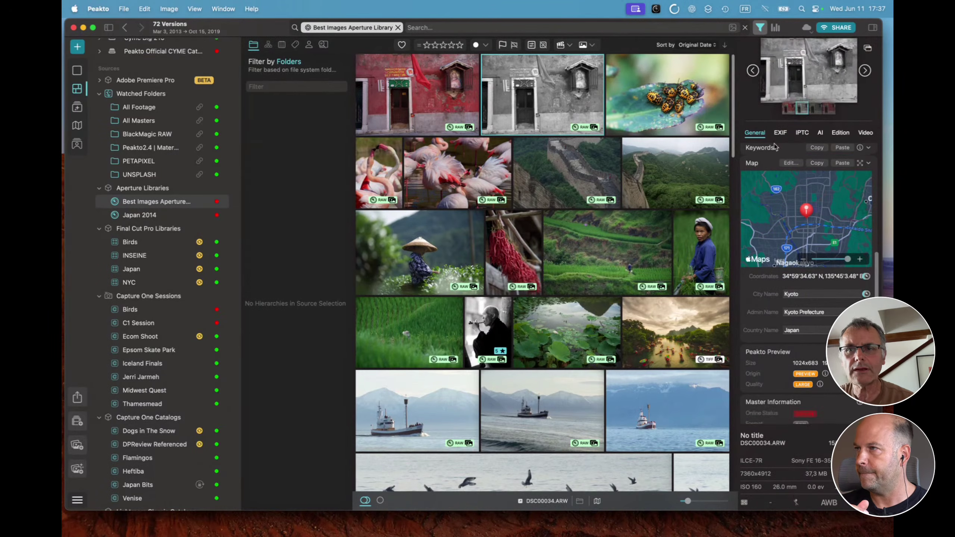
click(787, 136)
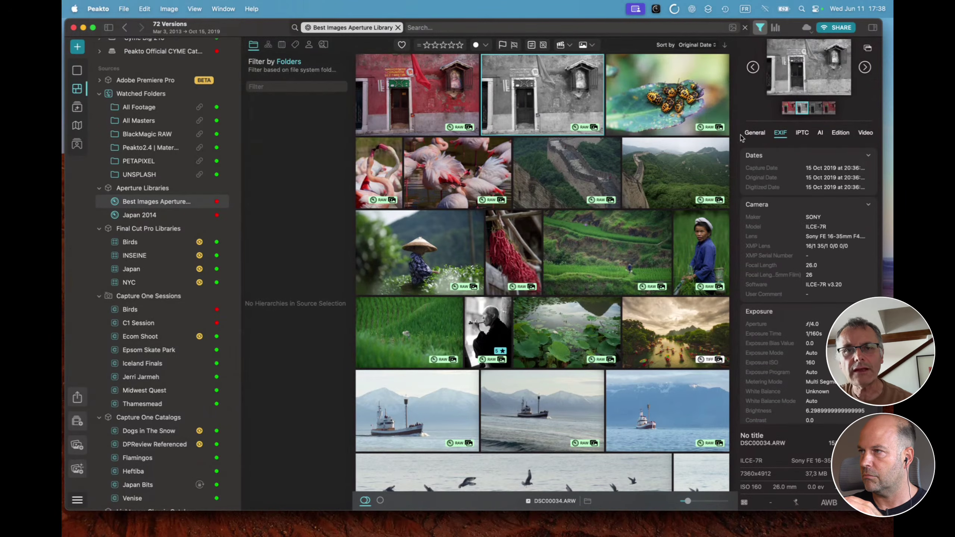
Step: Examine the AI aesthetic, content and color analysis of the photo of beetles on a leaf
click(674, 122)
click(820, 133)
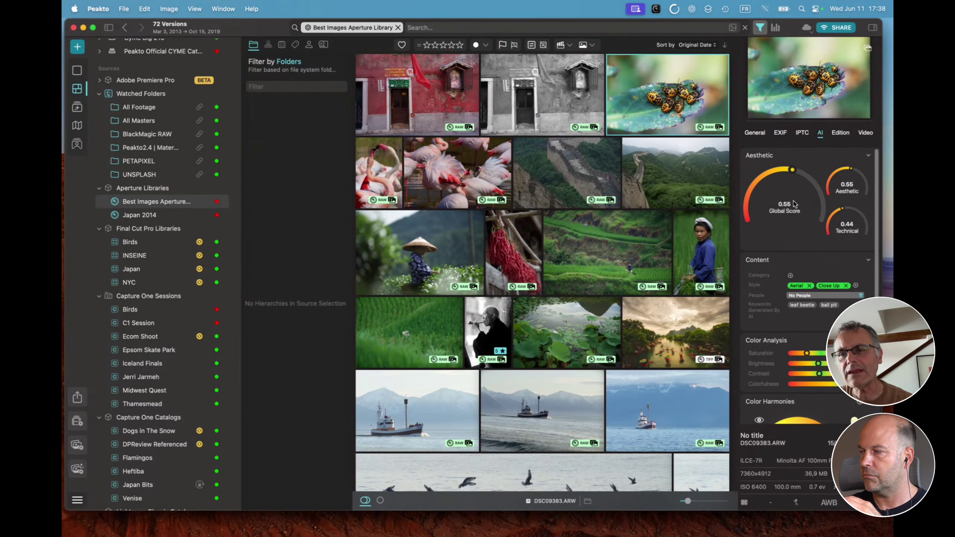
scroll(794, 204, down, 5)
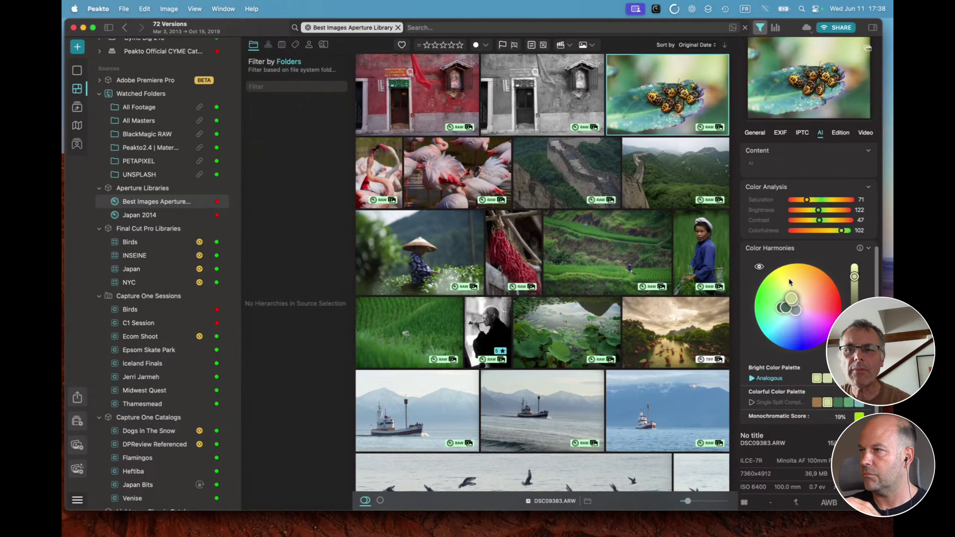
scroll(789, 281, up, 3)
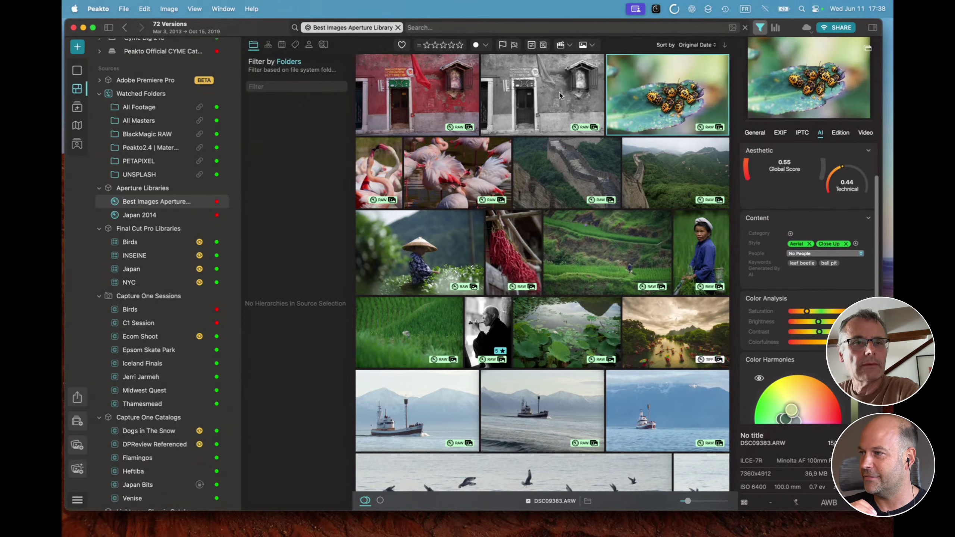
Step: Show the album, project and folder structure of the Best Images Aperture Library
click(269, 45)
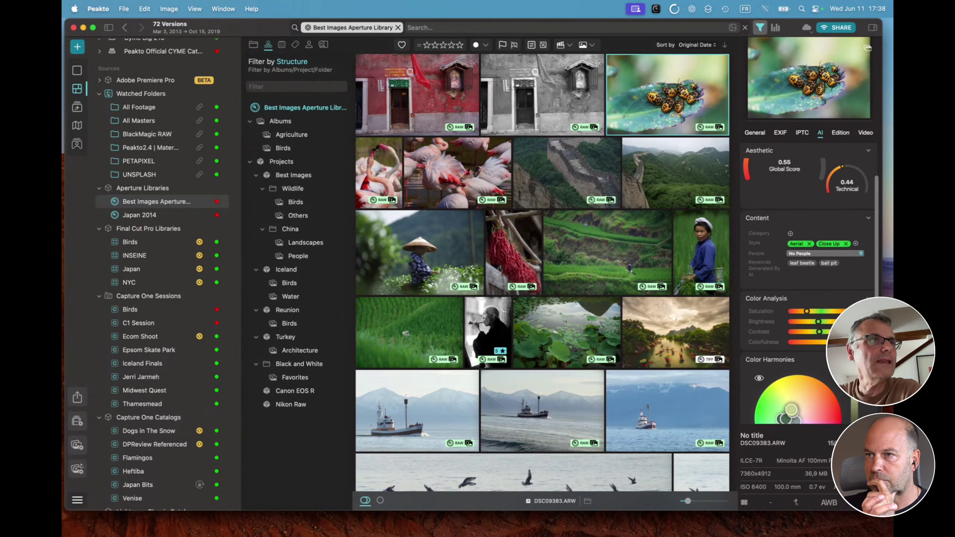
Step: Display the Dogs in The Snow catalog with the folder filter and inspector hidden, and browse its photos
scroll(152, 344, down, 10)
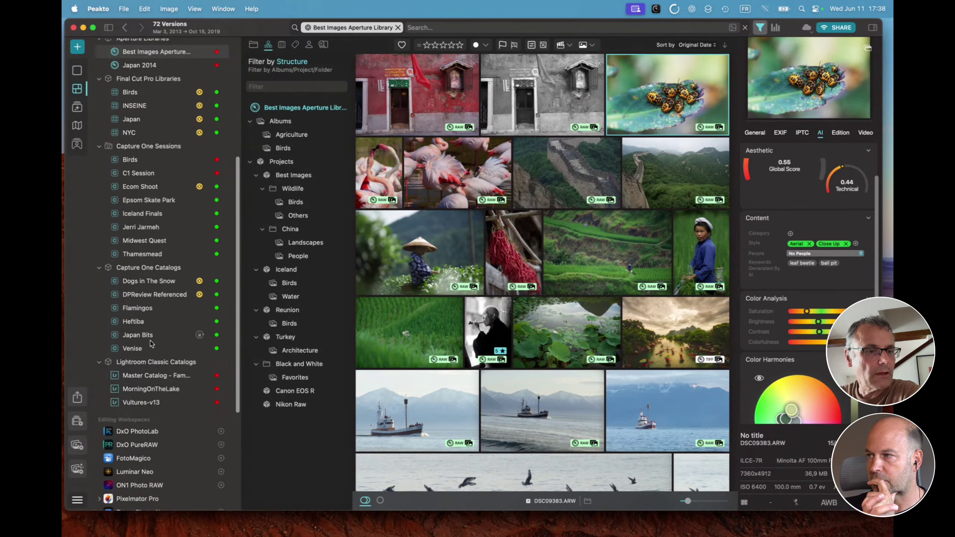
click(150, 259)
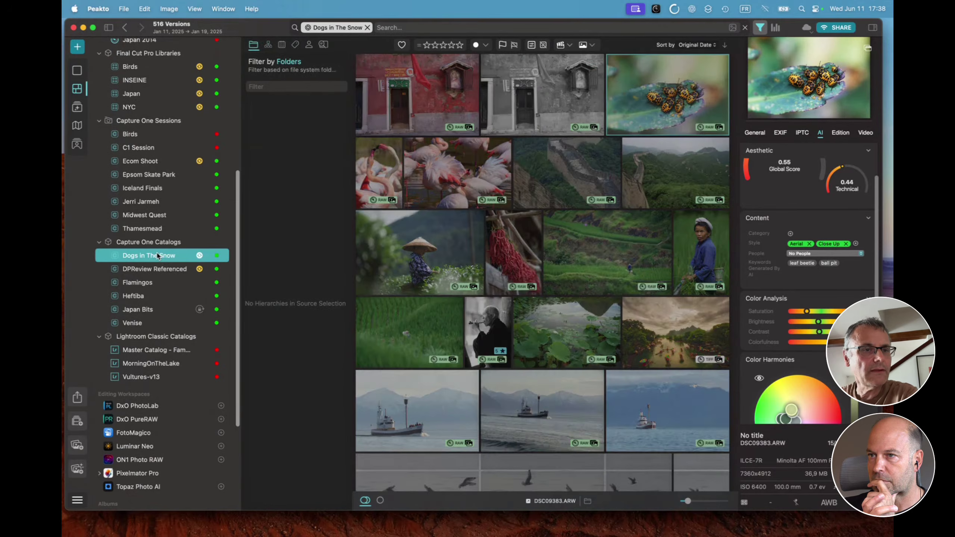
click(253, 44)
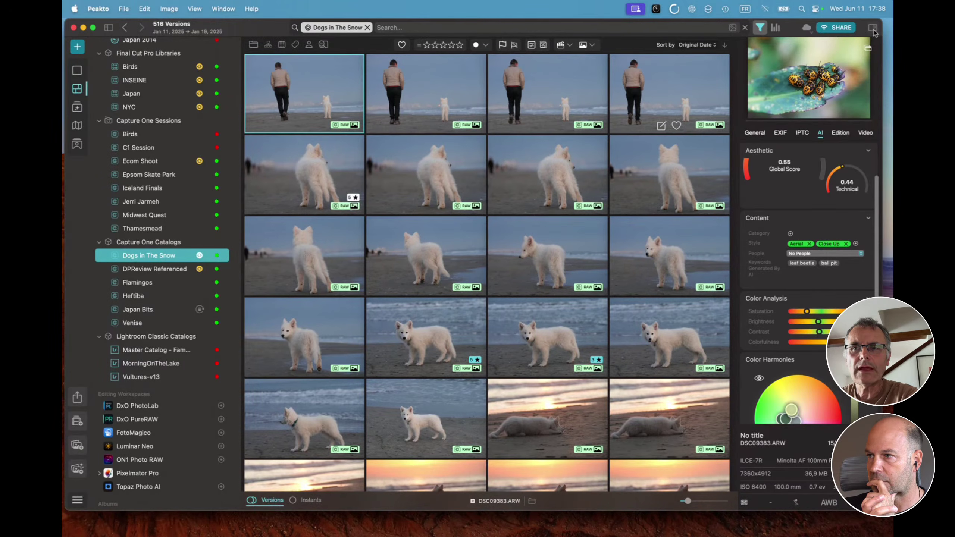
click(872, 27)
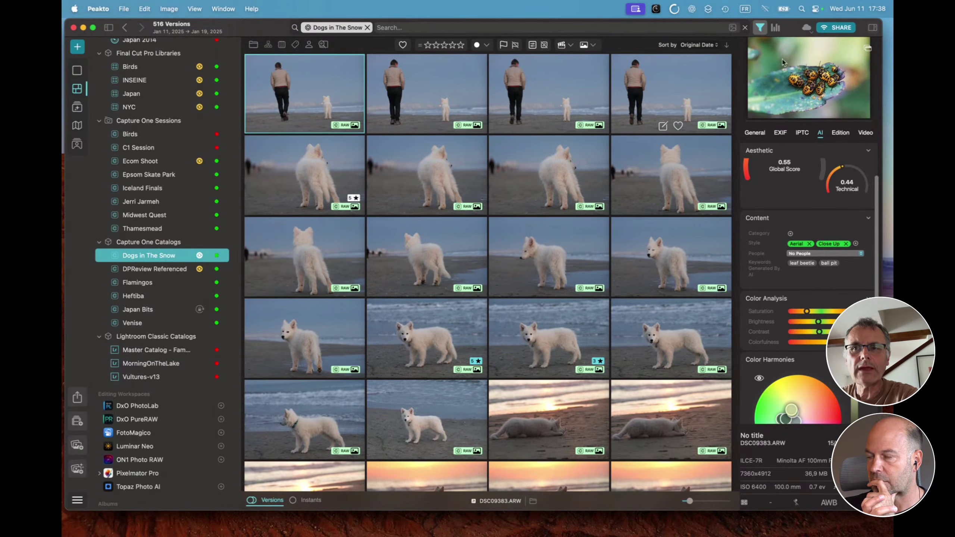
scroll(542, 181, down, 10)
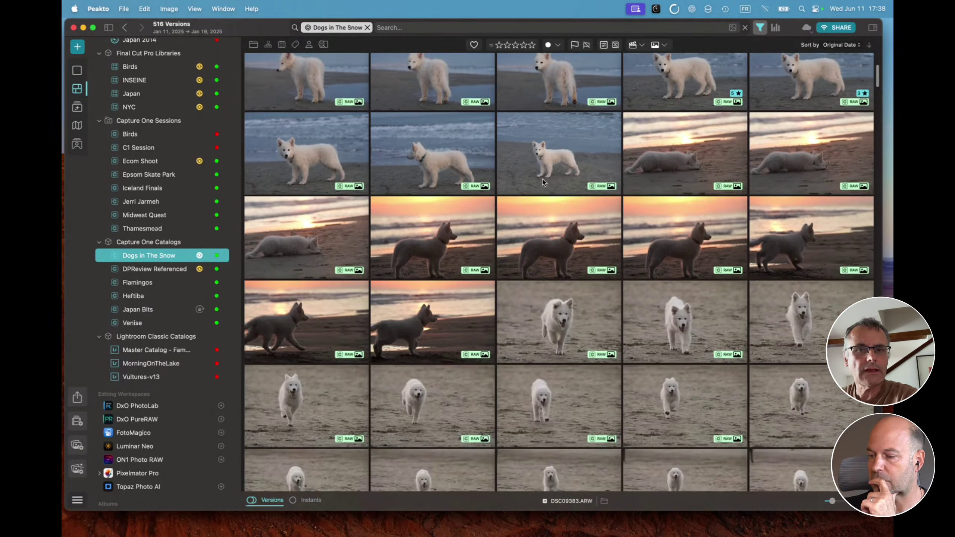
scroll(542, 182, down, 4)
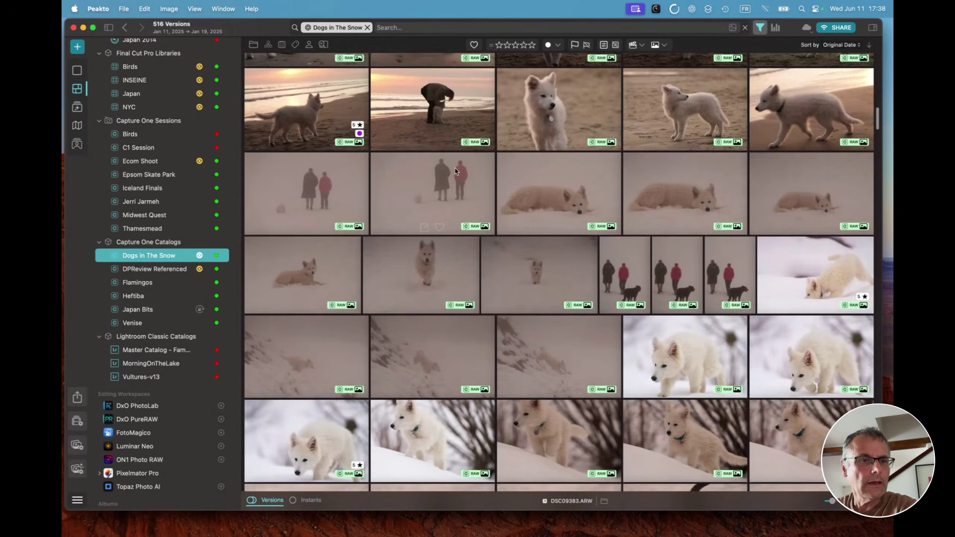
Step: Add the DPReview Referenced catalog to the source selection and browse both catalogs' photos together
super+click(150, 269)
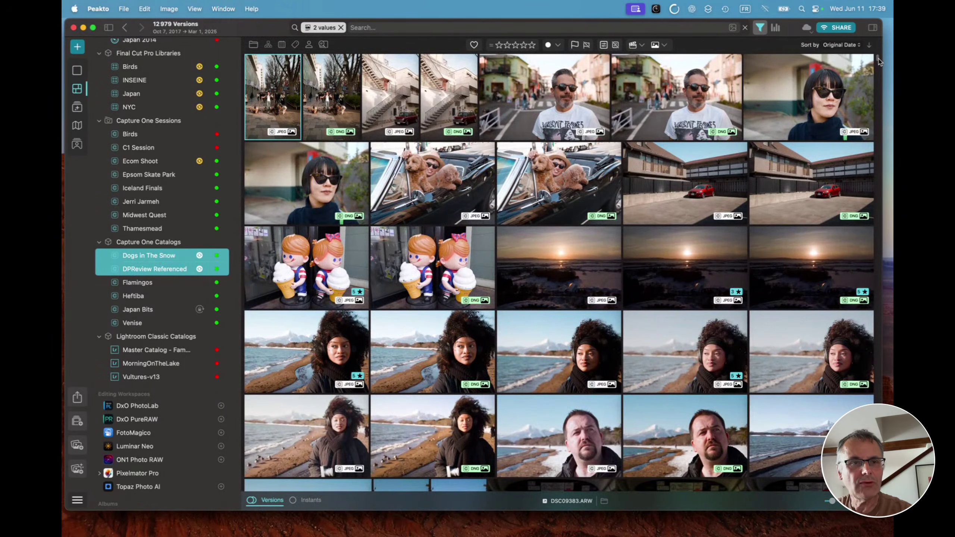
drag(879, 58, 877, 489)
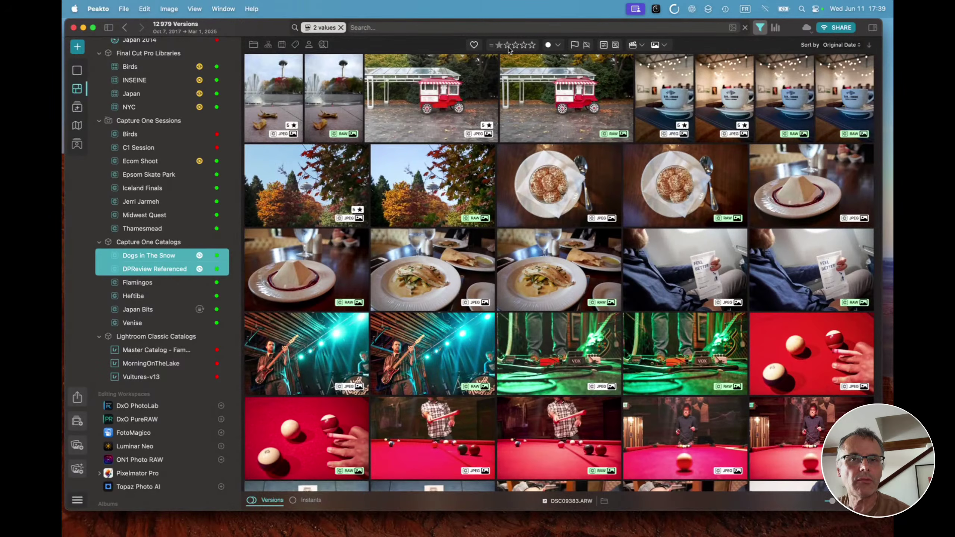
Step: Filter the two combined catalogs to photos rated three stars or higher
click(515, 45)
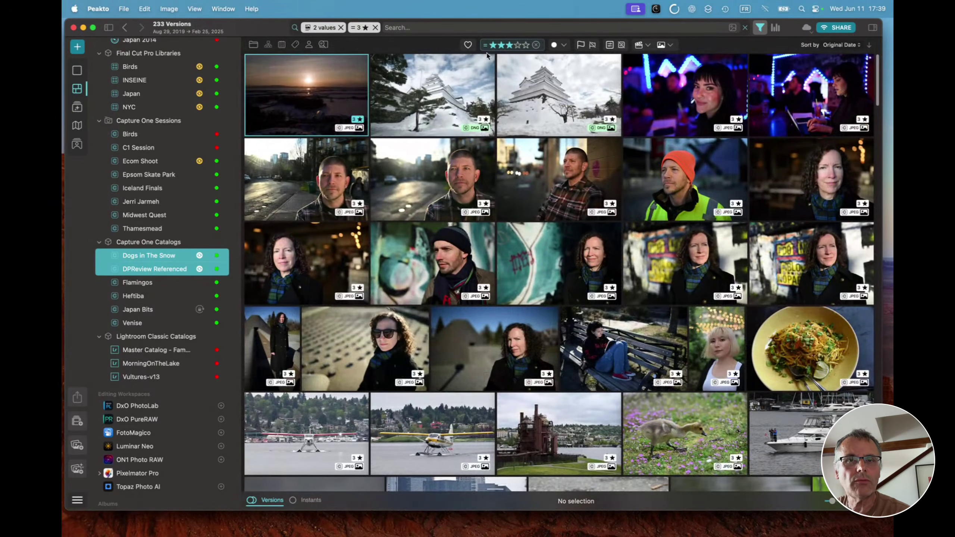
click(484, 45)
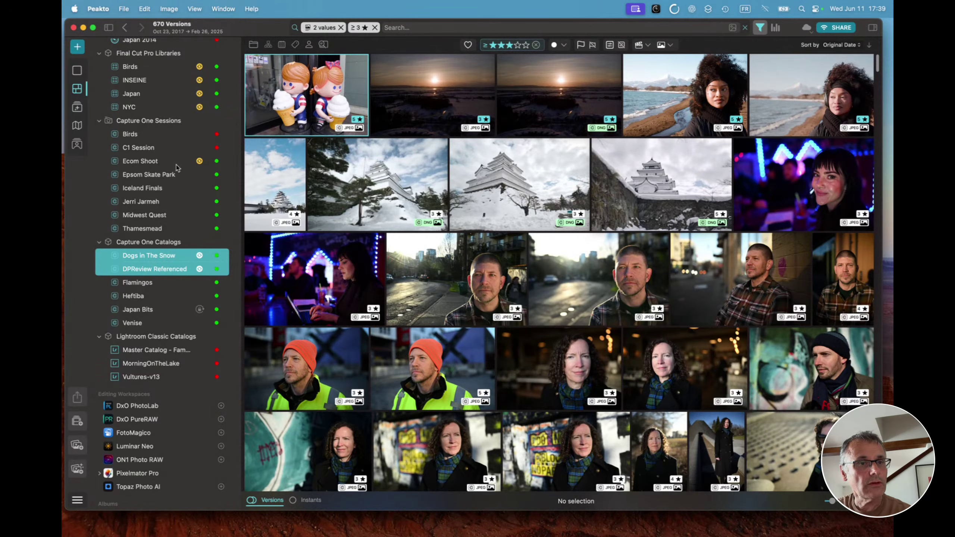
Step: Show the Ecom Shoot session's photos with the three-star-or-higher filter still applied
scroll(168, 196, up, 10)
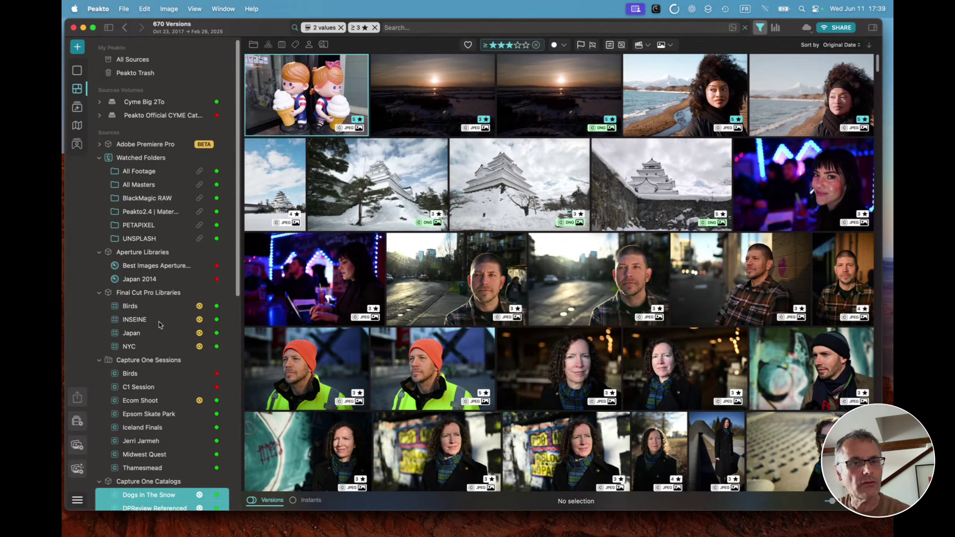
scroll(152, 337, down, 5)
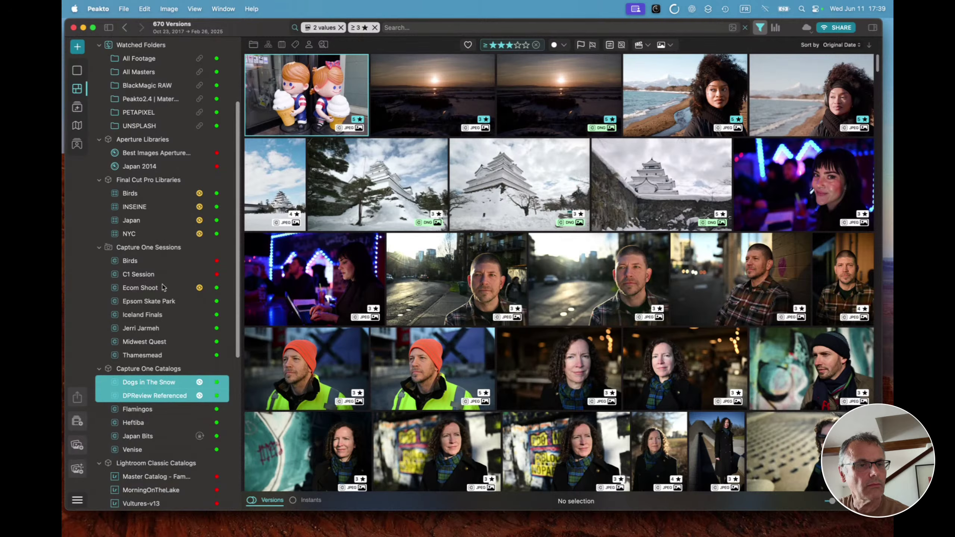
click(135, 292)
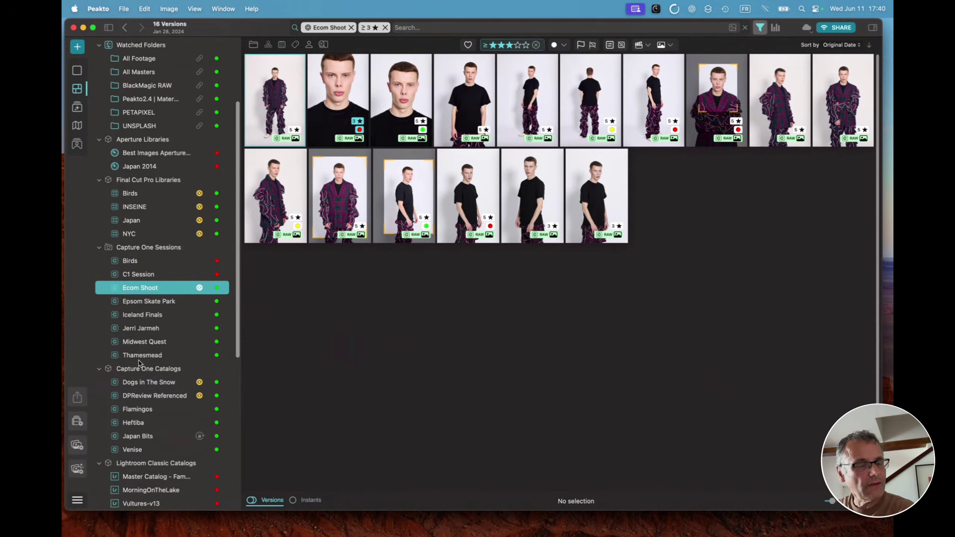
Step: Expand the Cyme Big 2To volume and show the Peakto Sessions folder's photos without the rating filter
scroll(138, 345, up, 5)
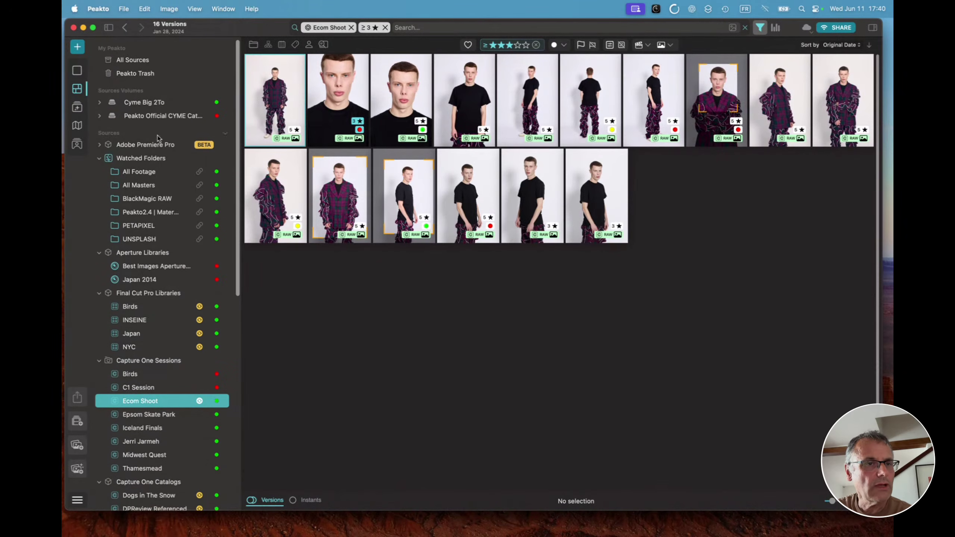
click(100, 103)
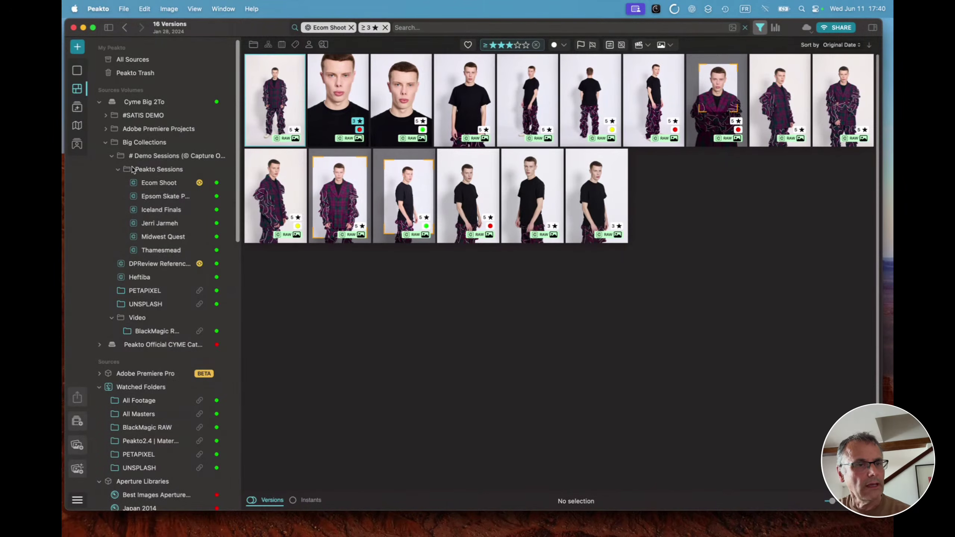
click(150, 169)
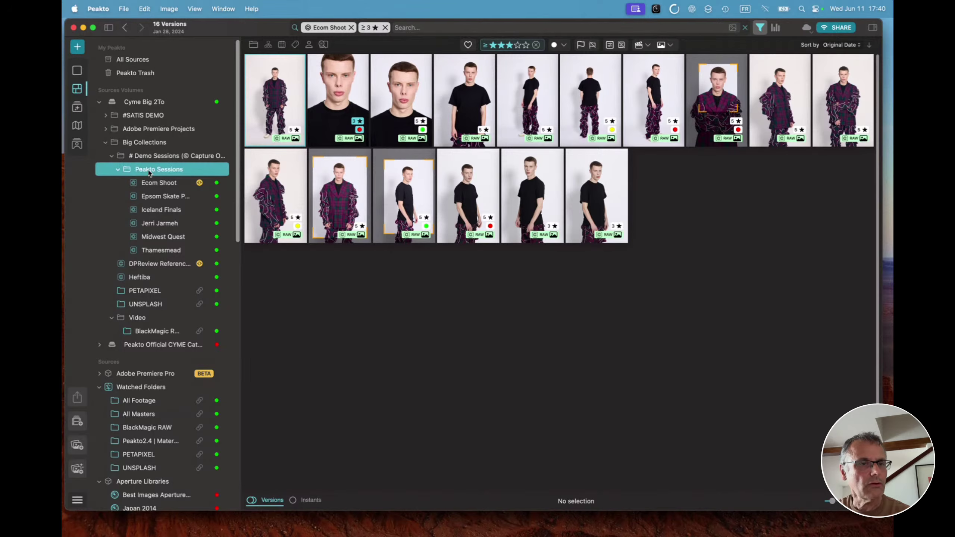
click(409, 28)
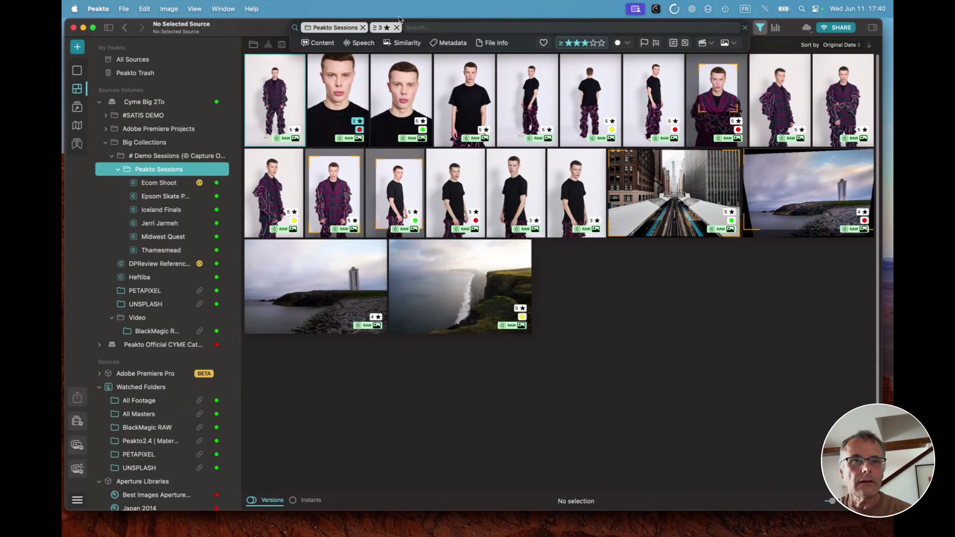
click(396, 28)
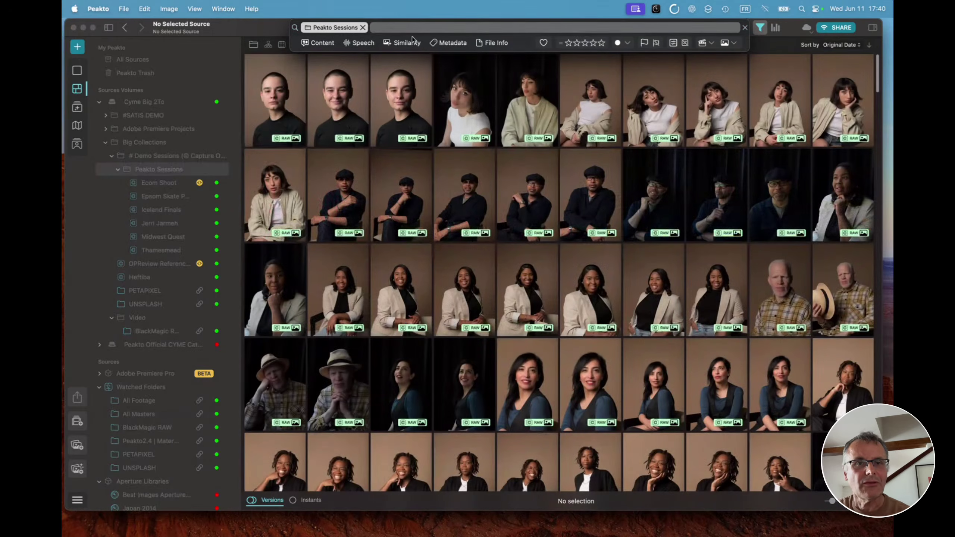
Step: Review the actions available for the Peakto Sessions folder, including scanning and attaching new catalogs, without running any
click(198, 171)
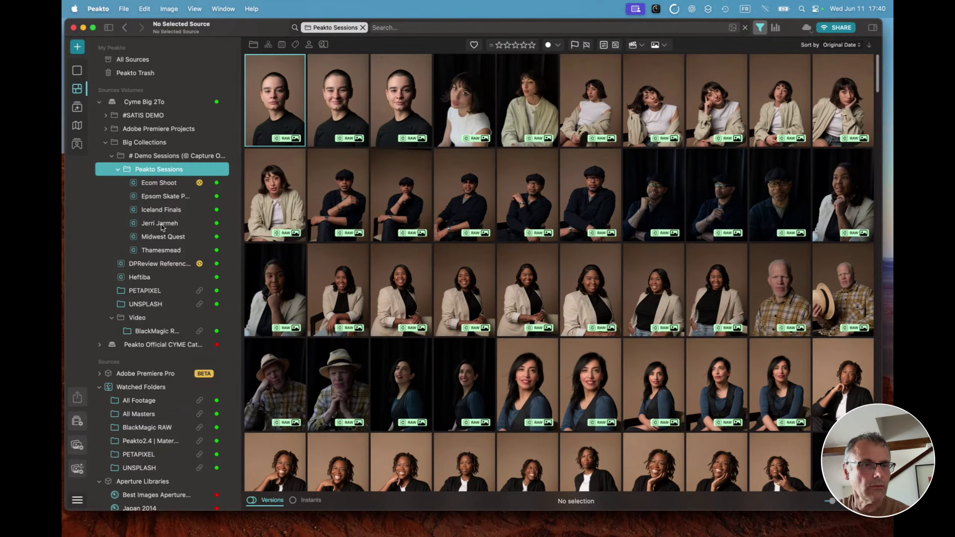
right_click(163, 172)
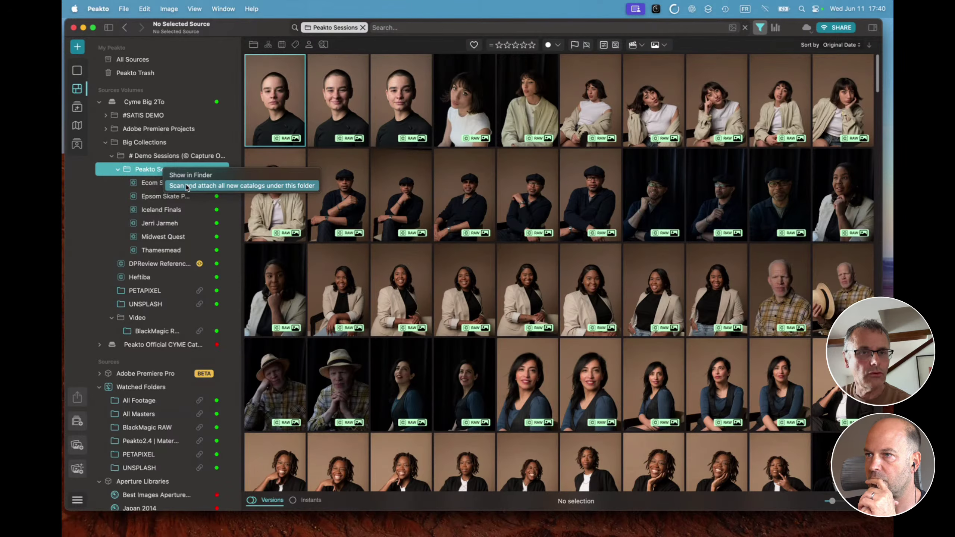
click(266, 31)
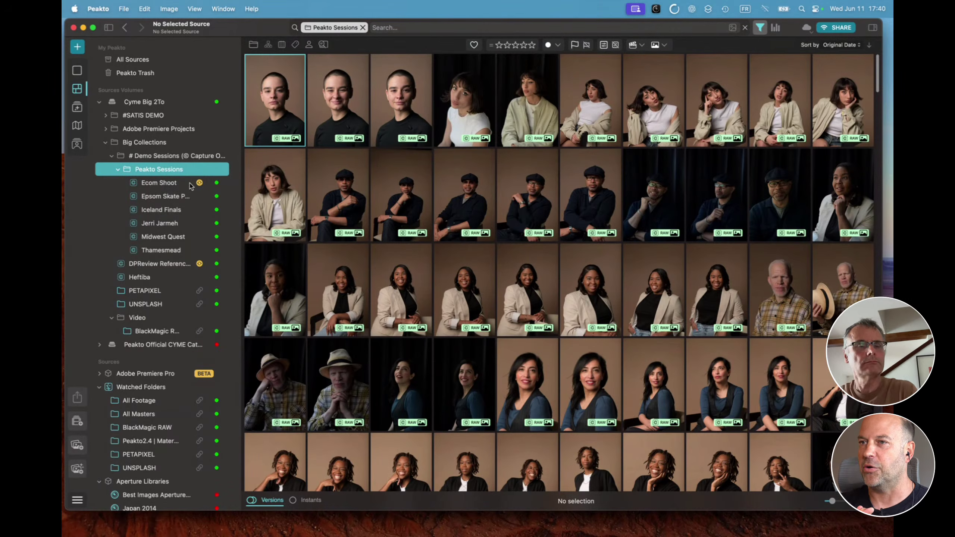
Step: Browse the Ecom Shoot and Epsom Skate Park sessions and examine Ecom Shoot's pending changes and sync options
click(162, 187)
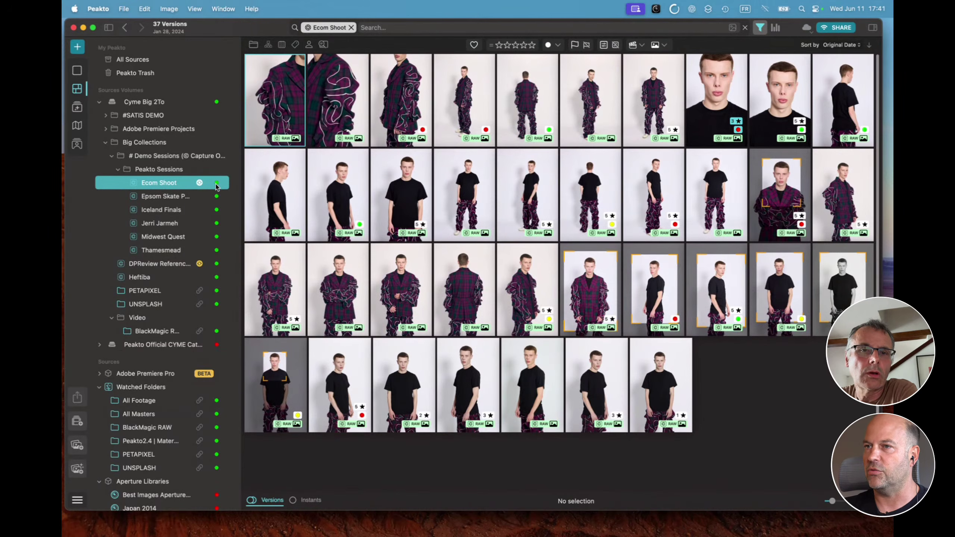
click(190, 198)
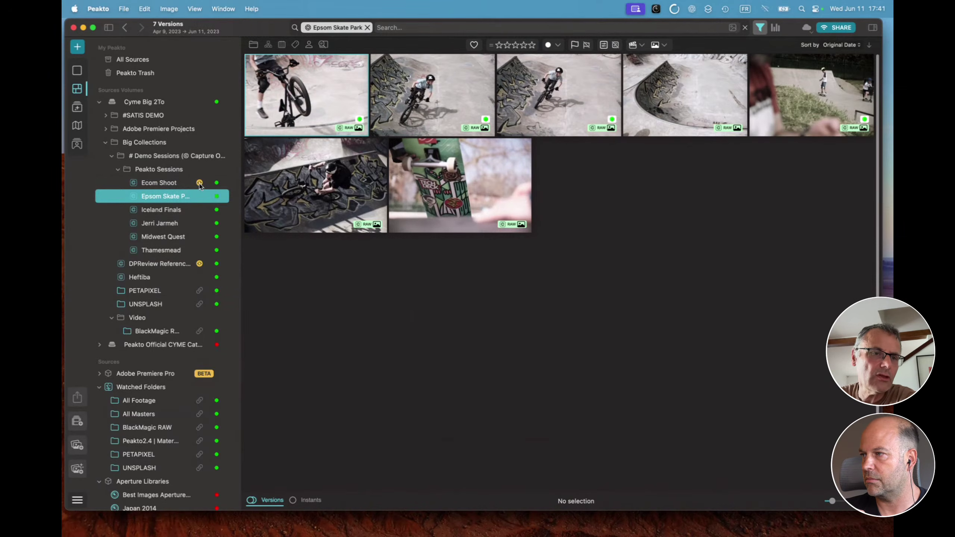
click(199, 182)
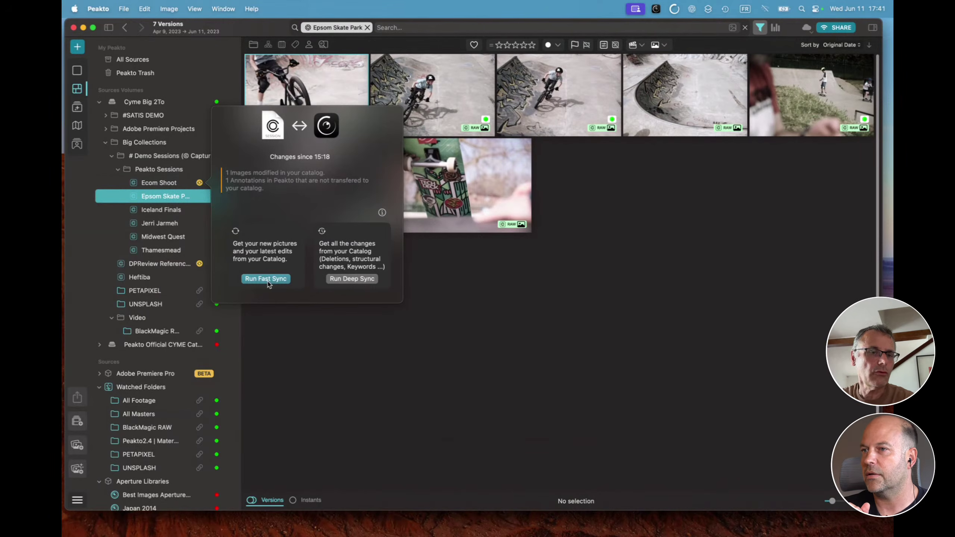
click(337, 379)
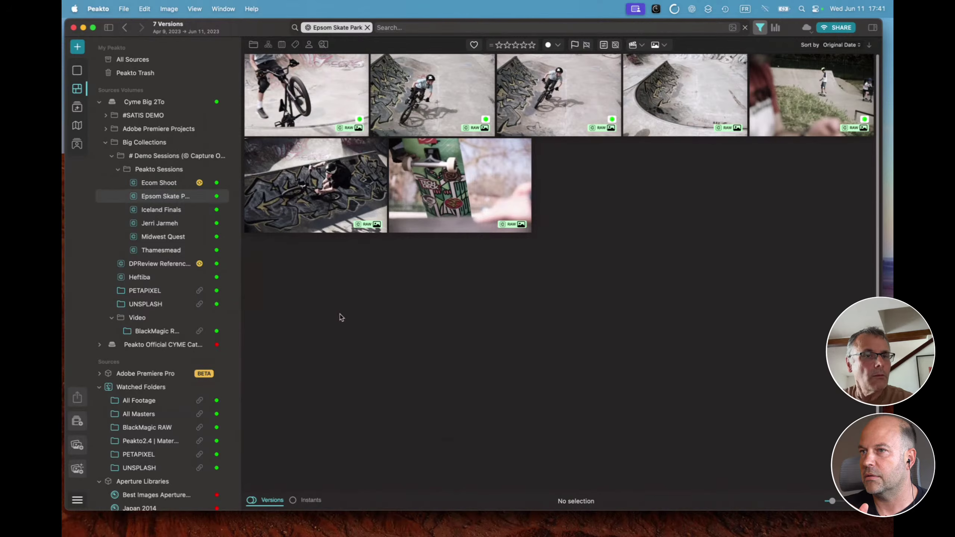
Step: Show the Japan Bits catalog from the Capture One Catalogs and browse its photos
scroll(149, 355, down, 5)
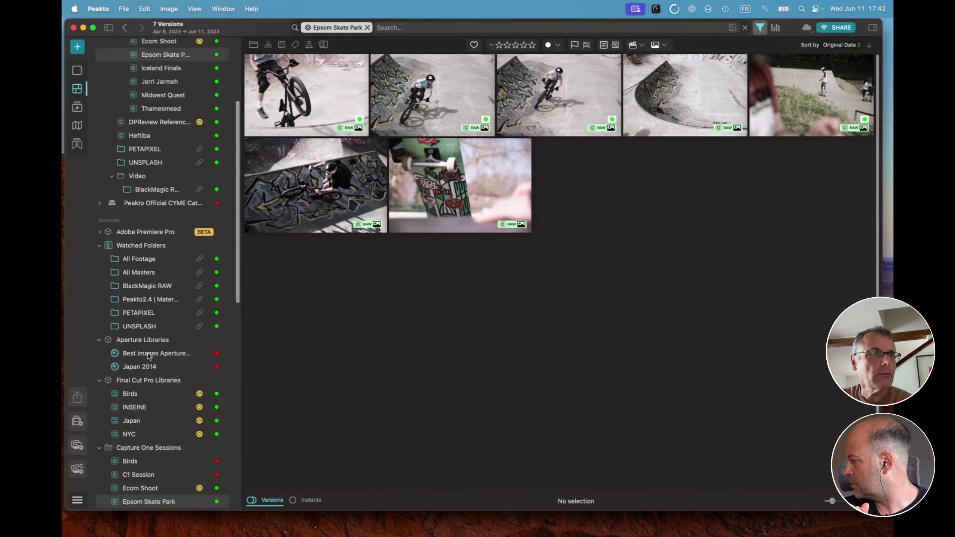
scroll(149, 356, down, 3)
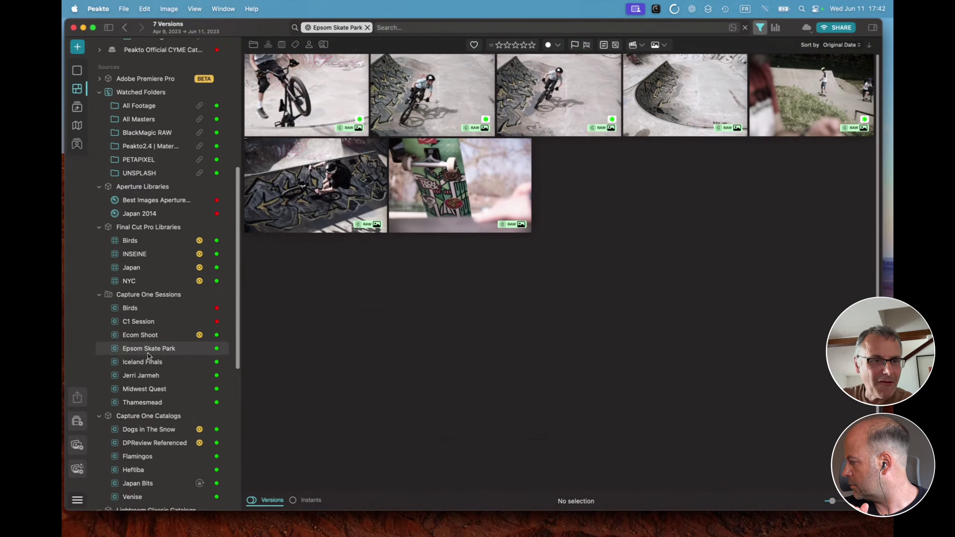
scroll(148, 355, down, 3)
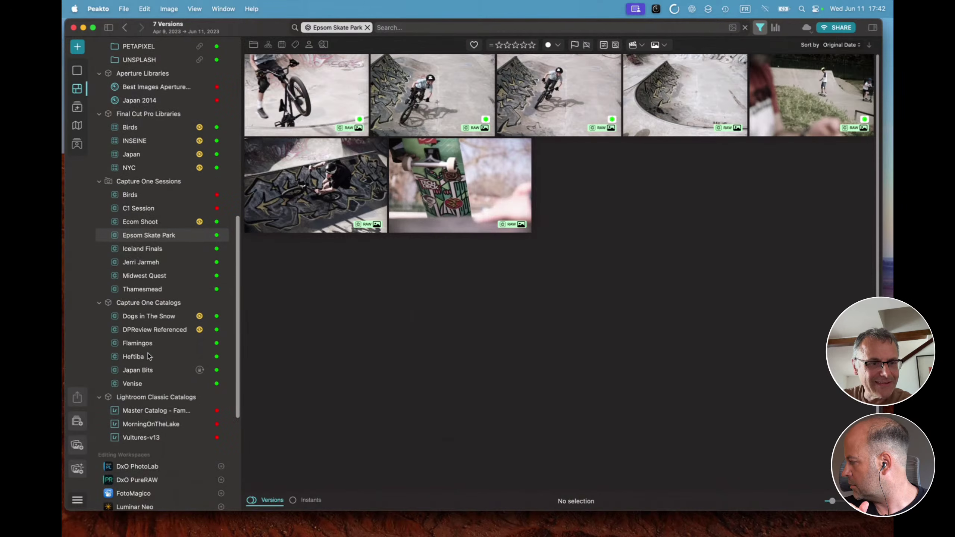
click(136, 369)
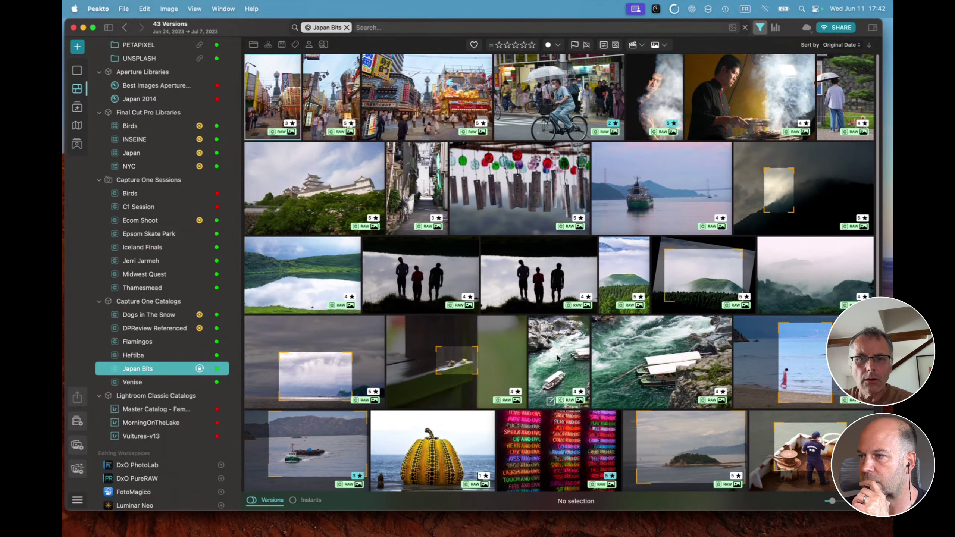
scroll(487, 343, down, 5)
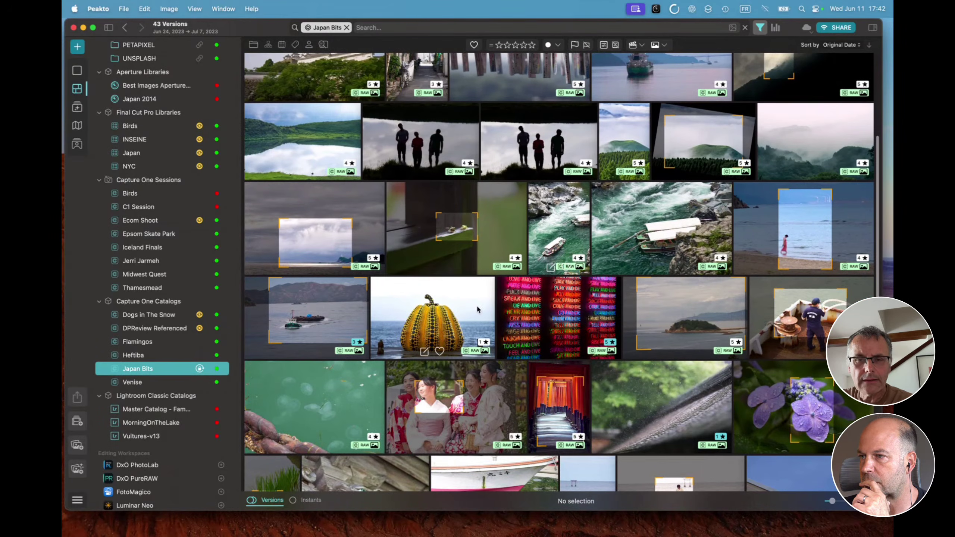
Step: Open the vertical river boats photo DSC02296.ARW in Capture One, and return to the Peakto library
click(550, 210)
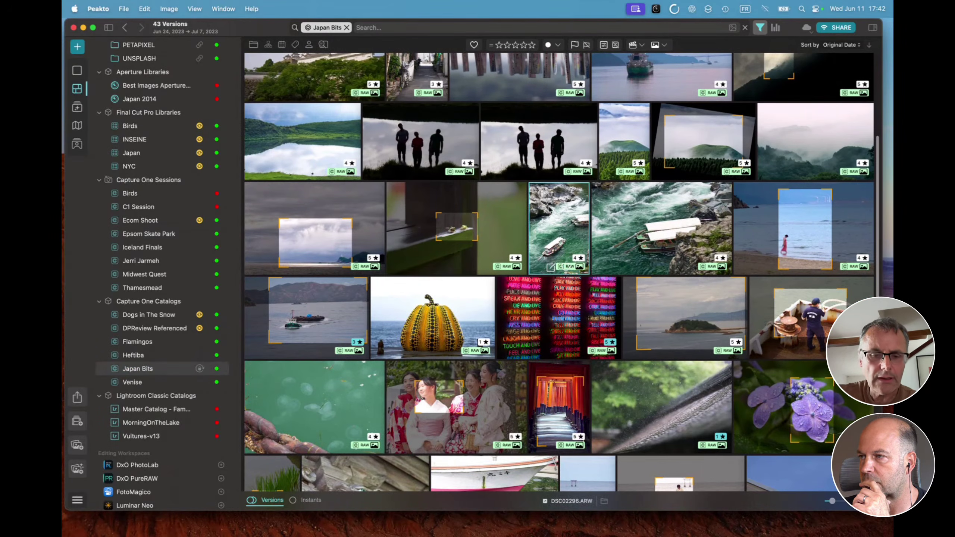
key(super+e)
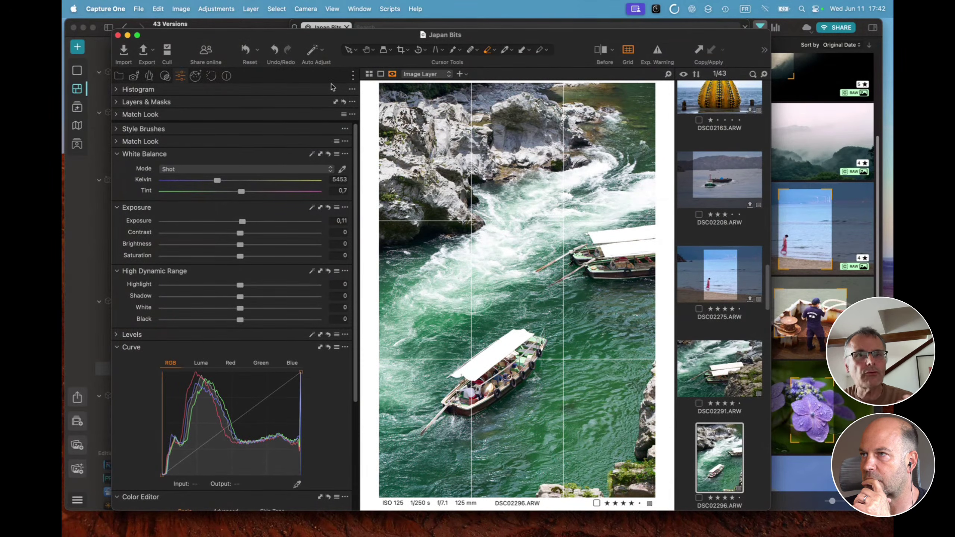
click(812, 122)
click(803, 127)
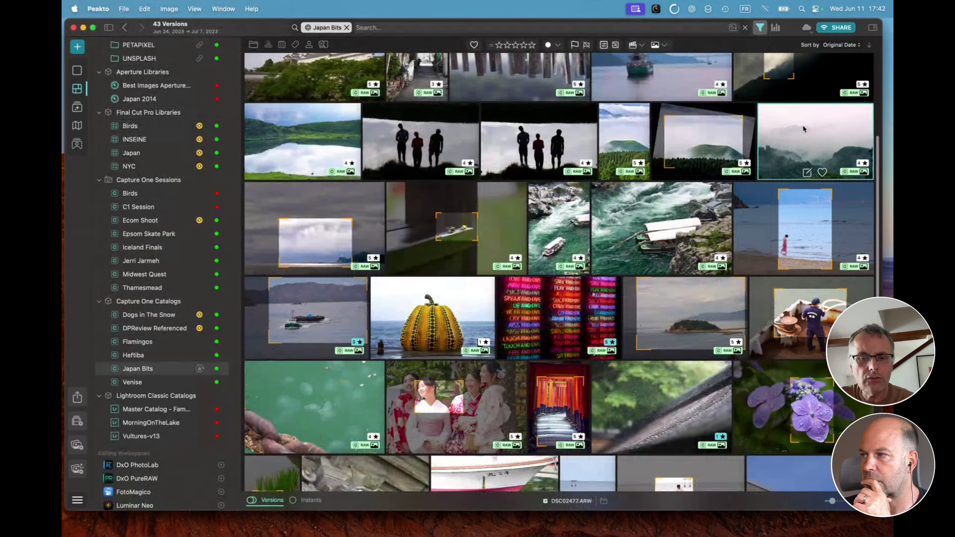
Step: Open the purple flower photo DSC01776.ARW in Capture One from the Japan Bits catalog
scroll(661, 327, down, 3)
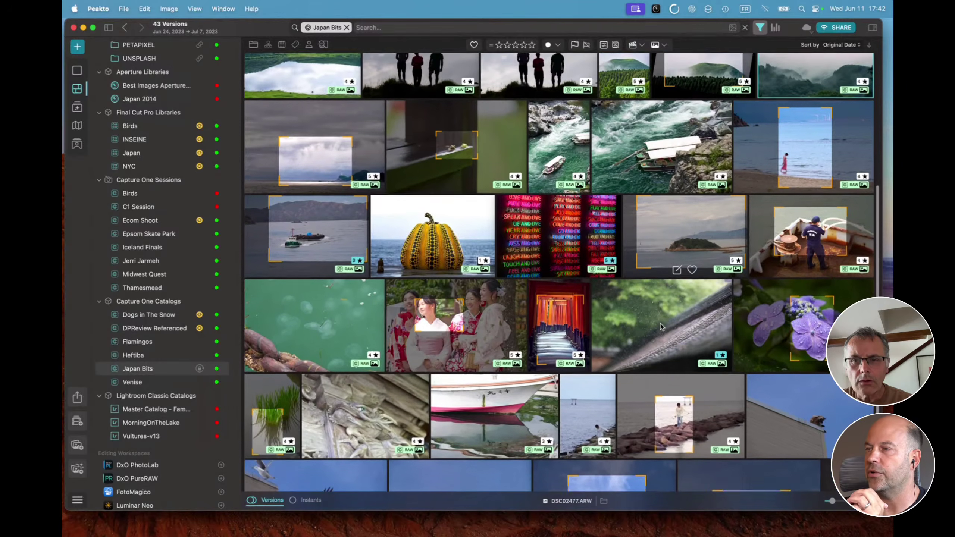
scroll(661, 327, down, 3)
click(778, 256)
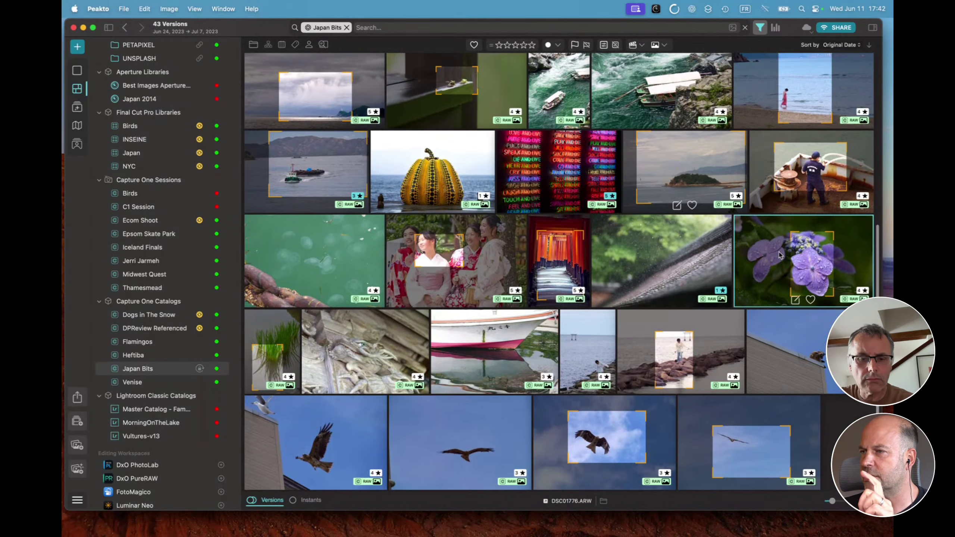
double_click(779, 256)
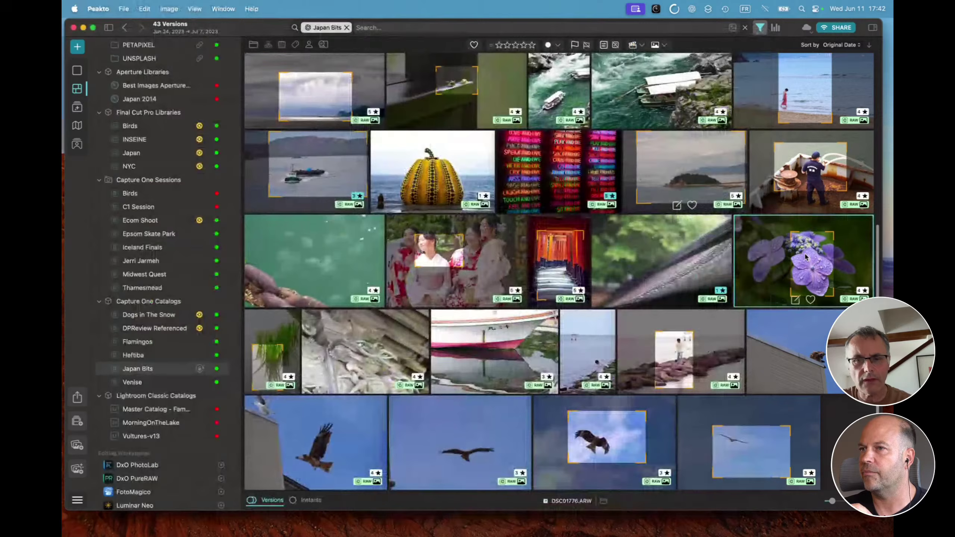
right_click(805, 257)
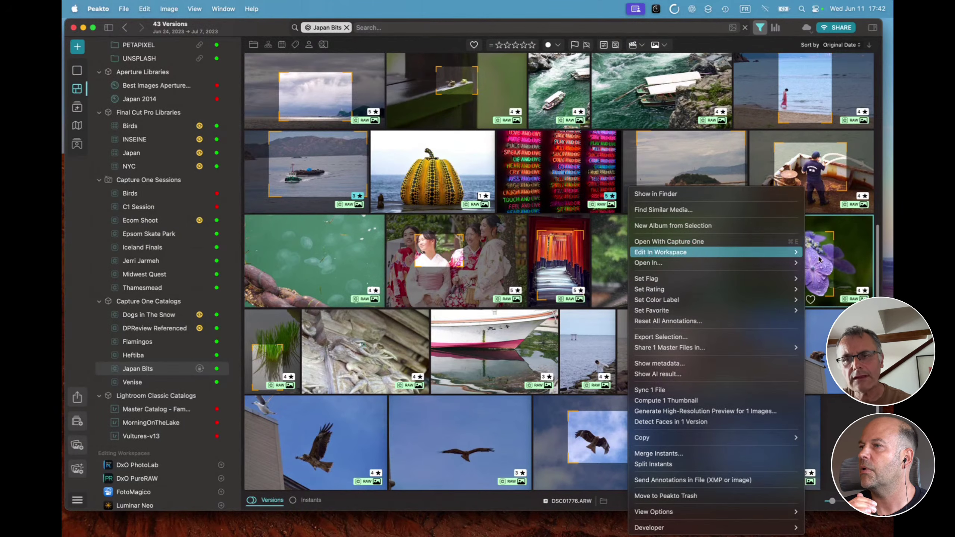
click(768, 242)
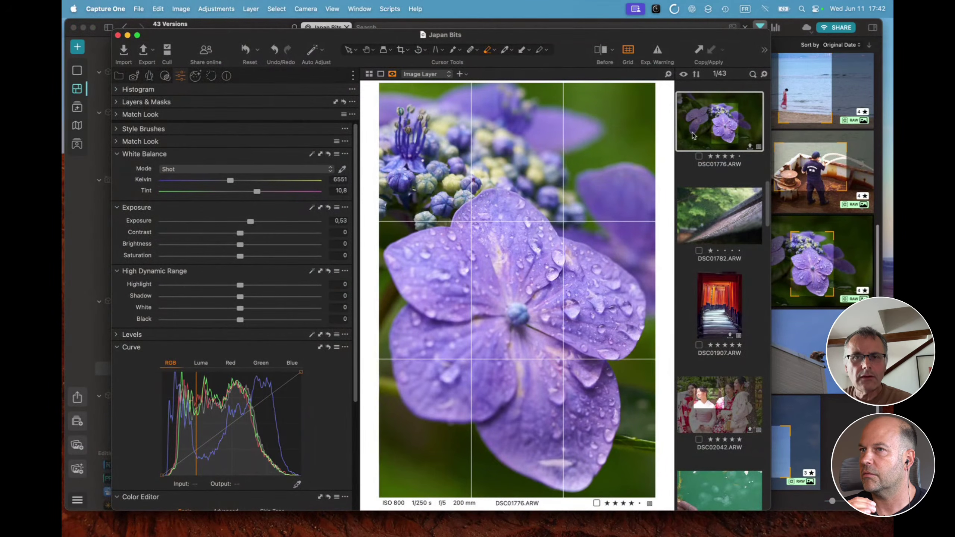
Step: Move the purple flower photo's crop frame onto the flower at the left of the image, keeping 4000 x 6000 px
click(400, 50)
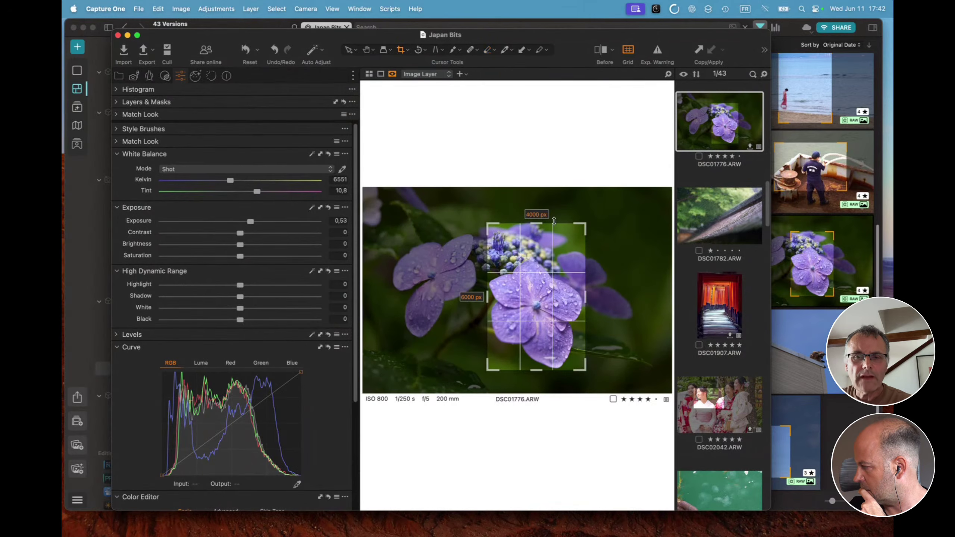
drag(538, 270, 437, 258)
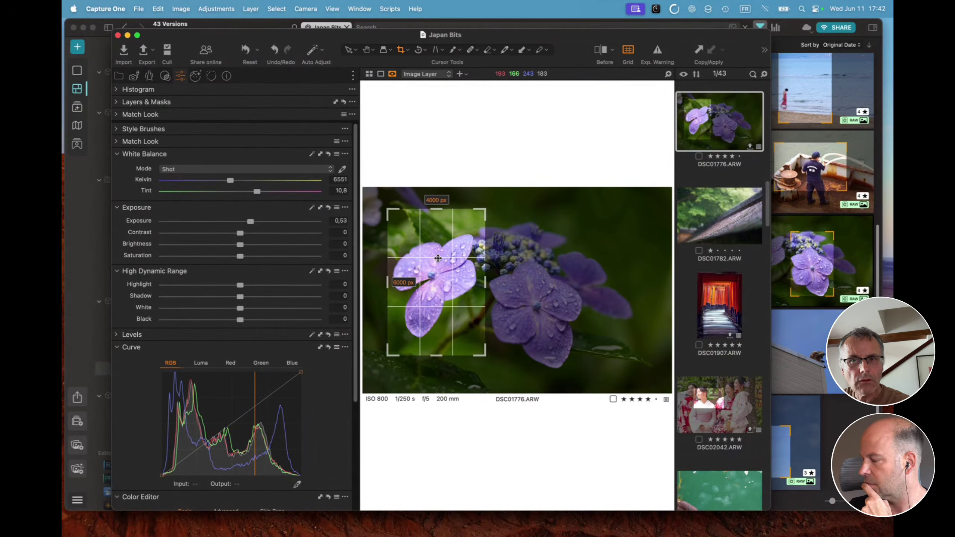
Step: Return to Peakto and sync the purple flower photo's file to bring in its Capture One edit
click(851, 247)
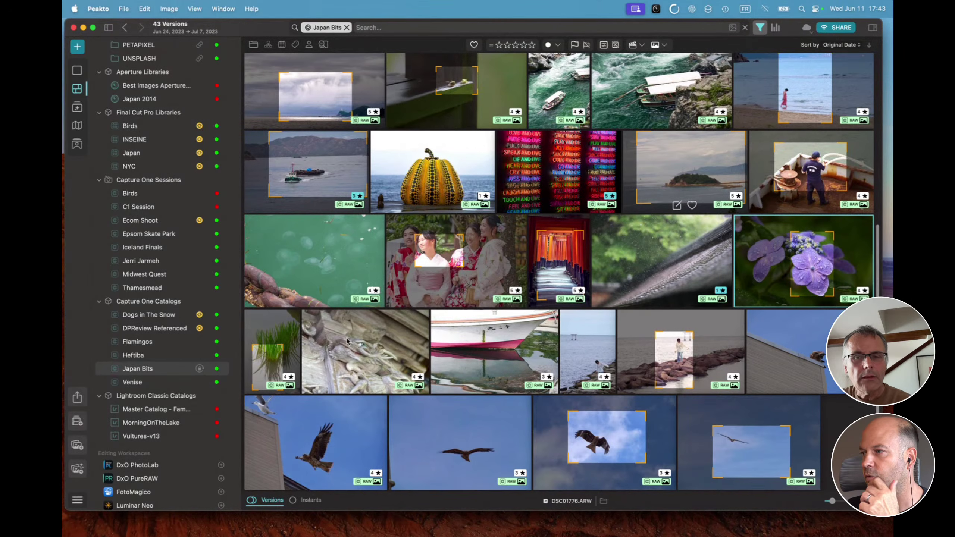
right_click(768, 261)
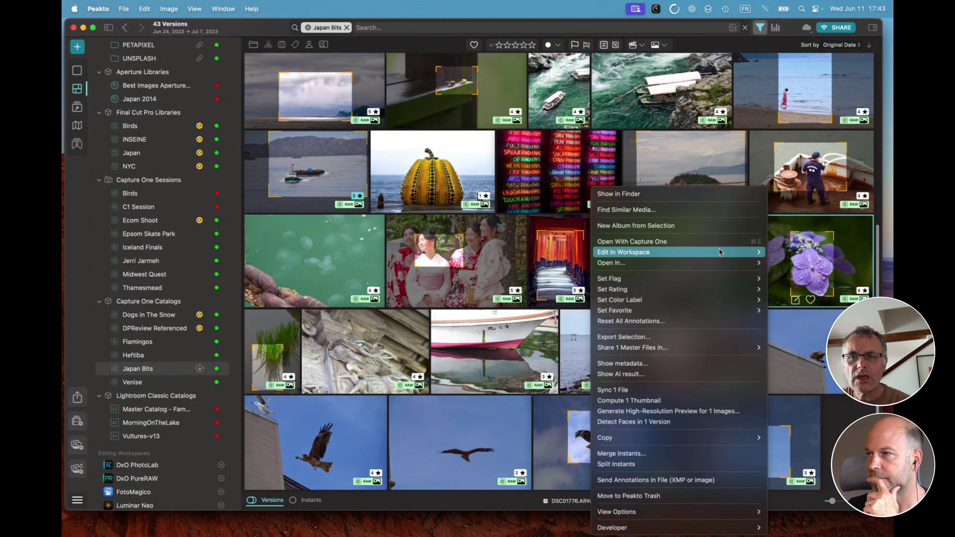
click(641, 389)
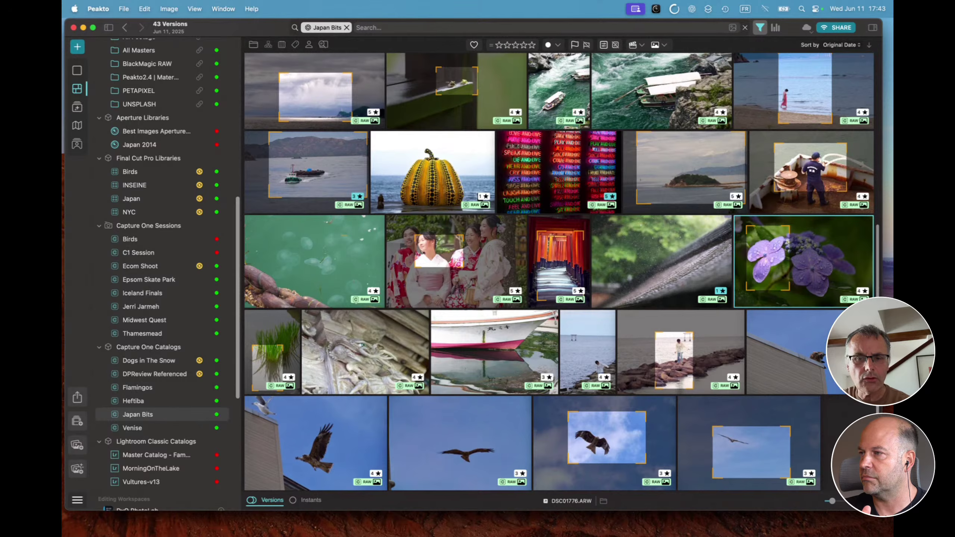
Step: Switch to Capture One and create a new variant of the purple flower photo DSC01776.ARW
mouse_move(357, 534)
click(458, 523)
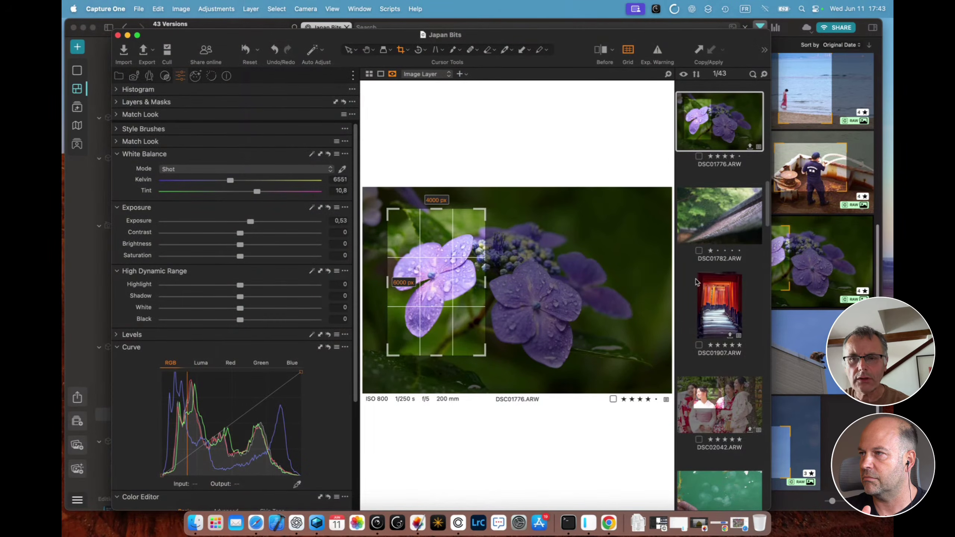
right_click(726, 136)
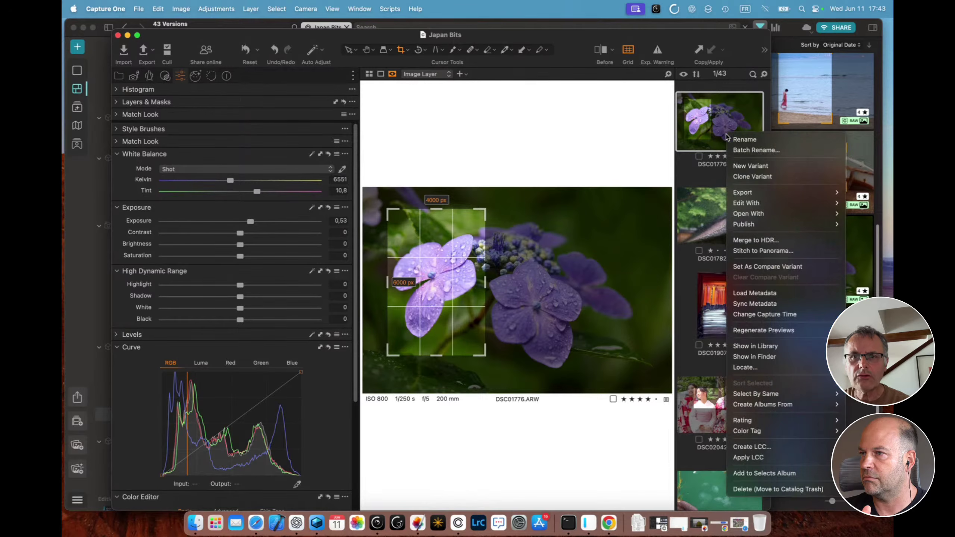
click(743, 167)
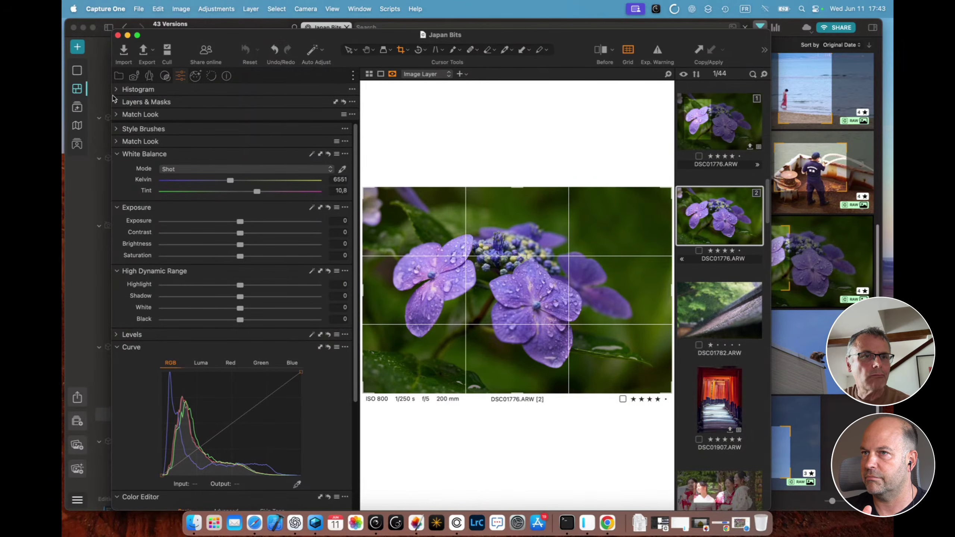
Step: Apply the built-in B&W Soft style to the new flower variant, and select the neighbouring photo DSC01782.ARW
click(149, 76)
click(165, 75)
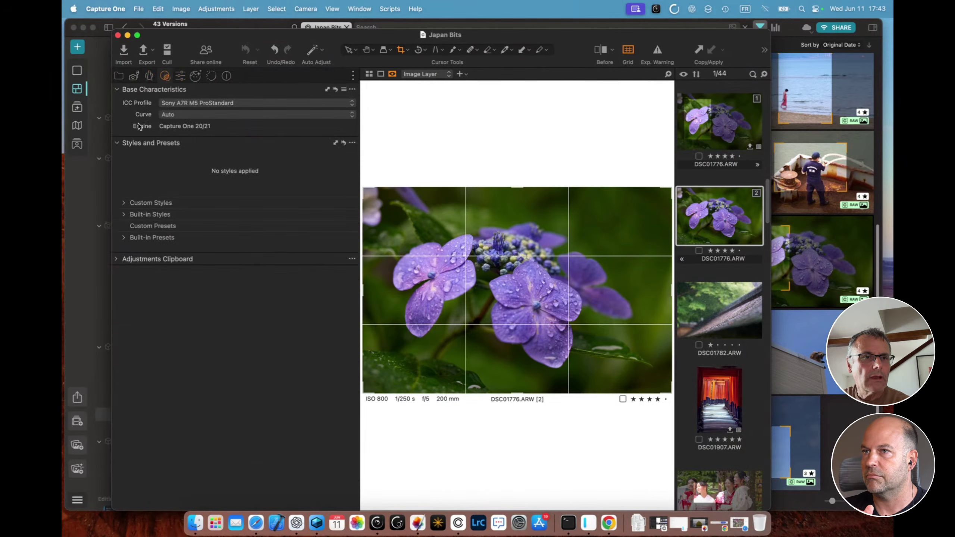
click(124, 214)
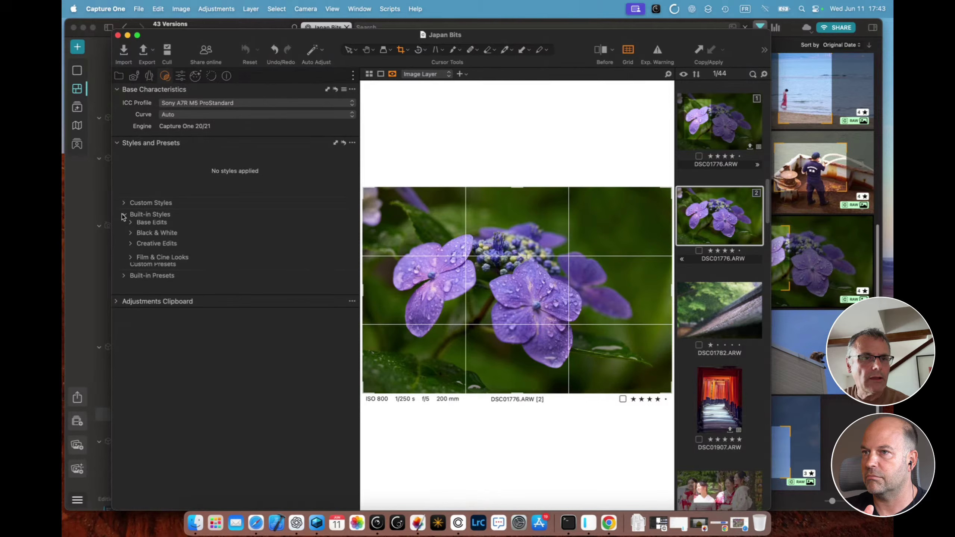
click(130, 236)
click(175, 259)
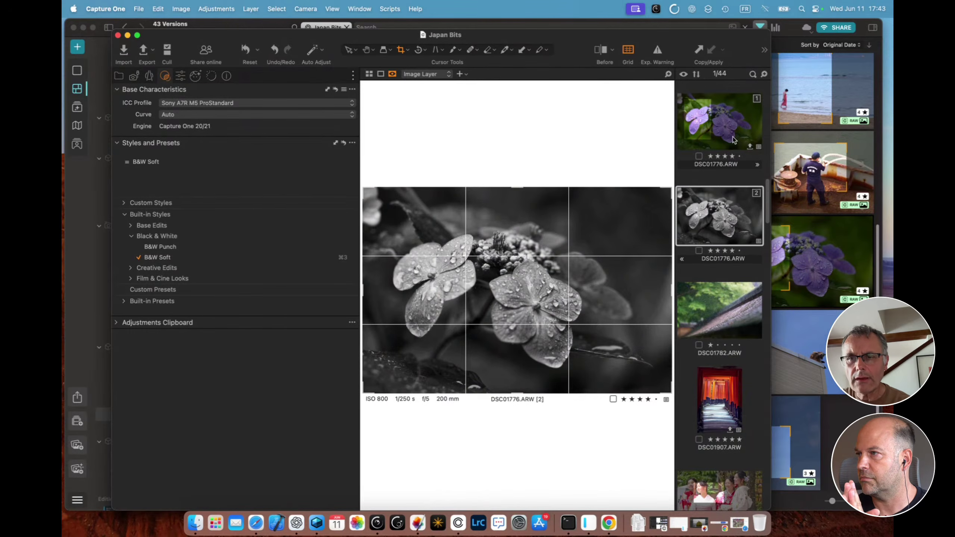
click(719, 295)
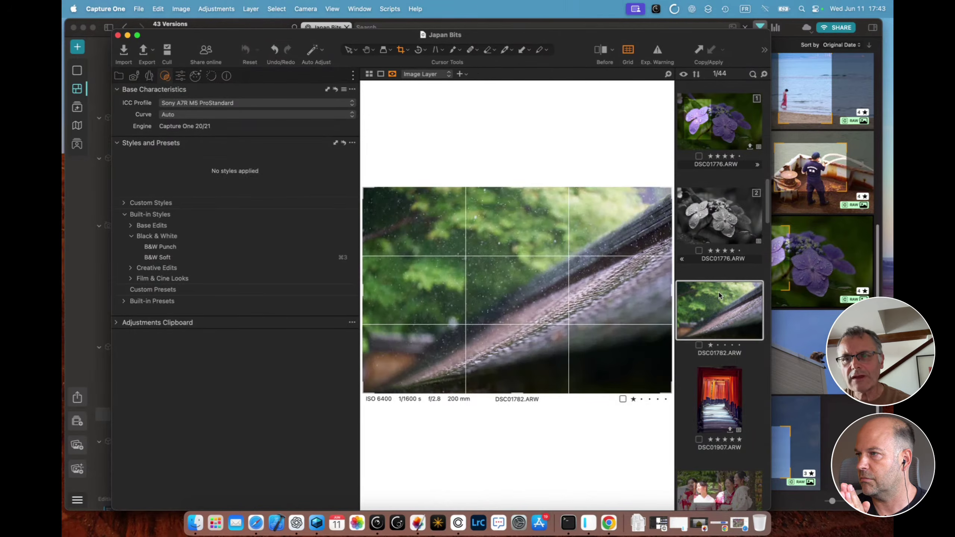
Step: Return to Peakto and run a fast sync for the Japan Bits catalog
click(834, 225)
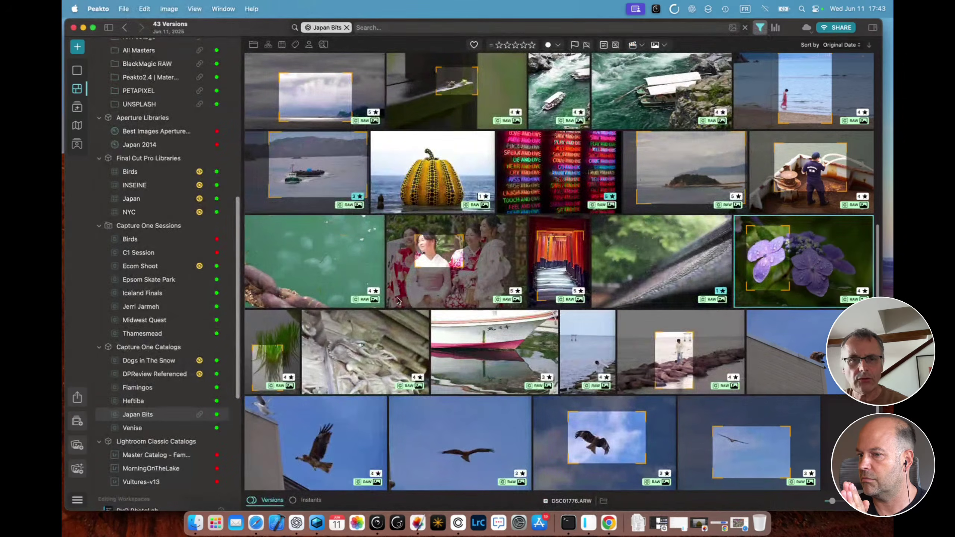
right_click(150, 415)
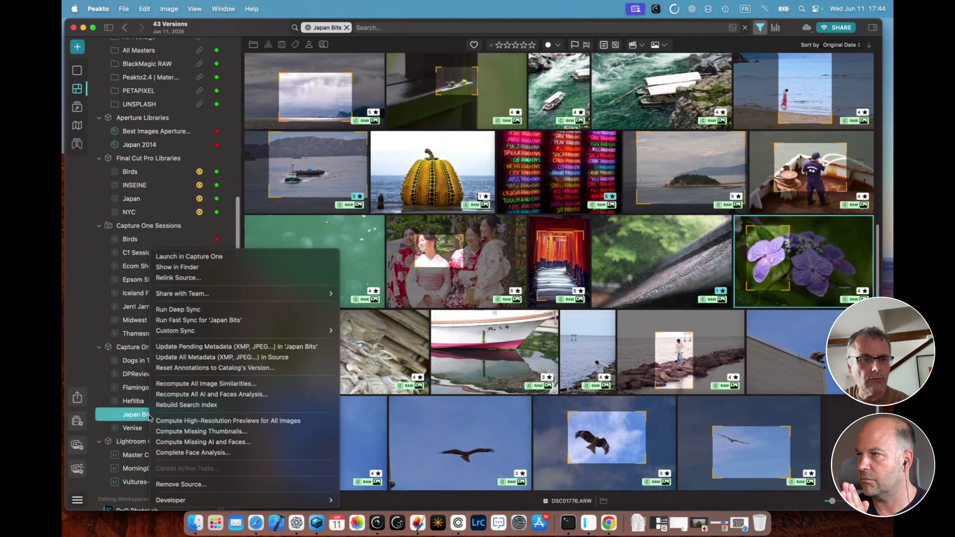
click(181, 320)
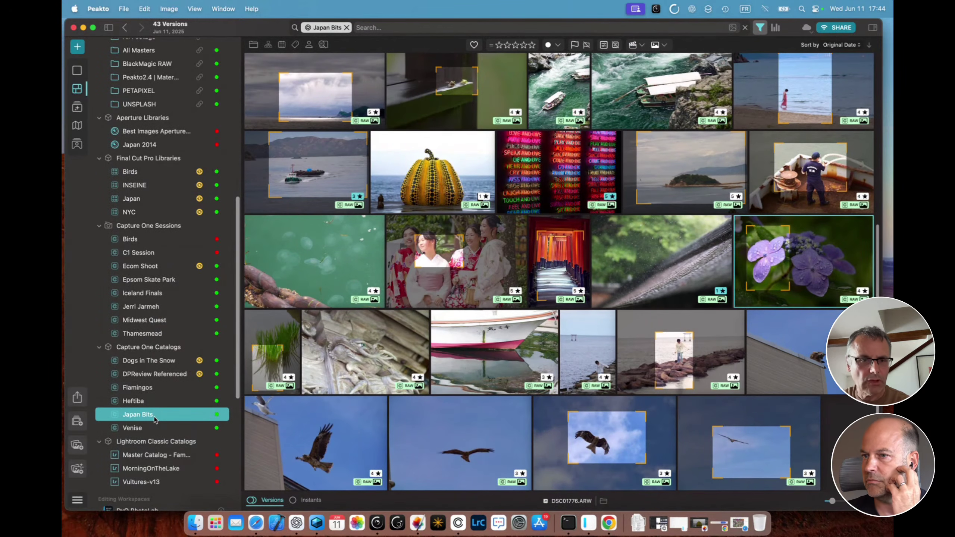
Step: Run a deep sync on the Japan Bits catalog and select the black-and-white flower version in the grid
right_click(153, 418)
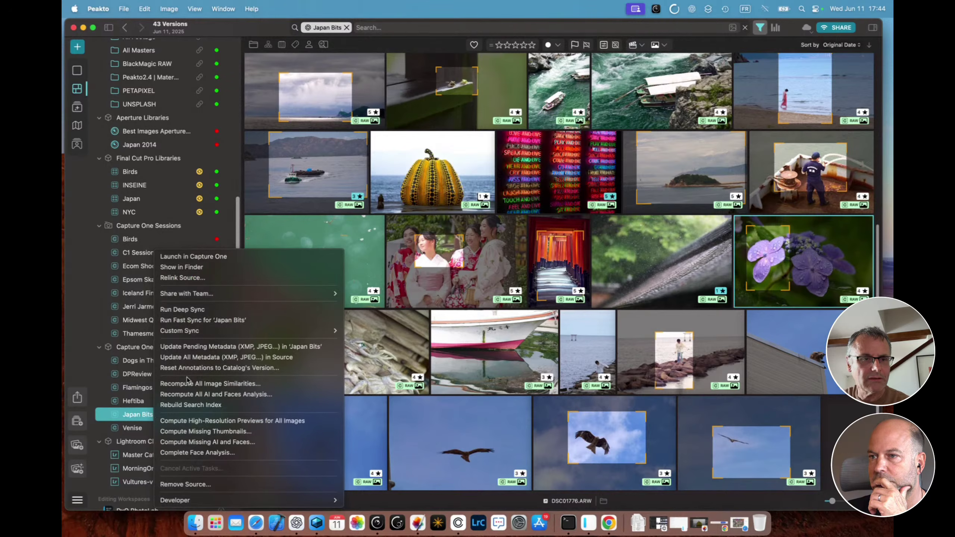
click(179, 309)
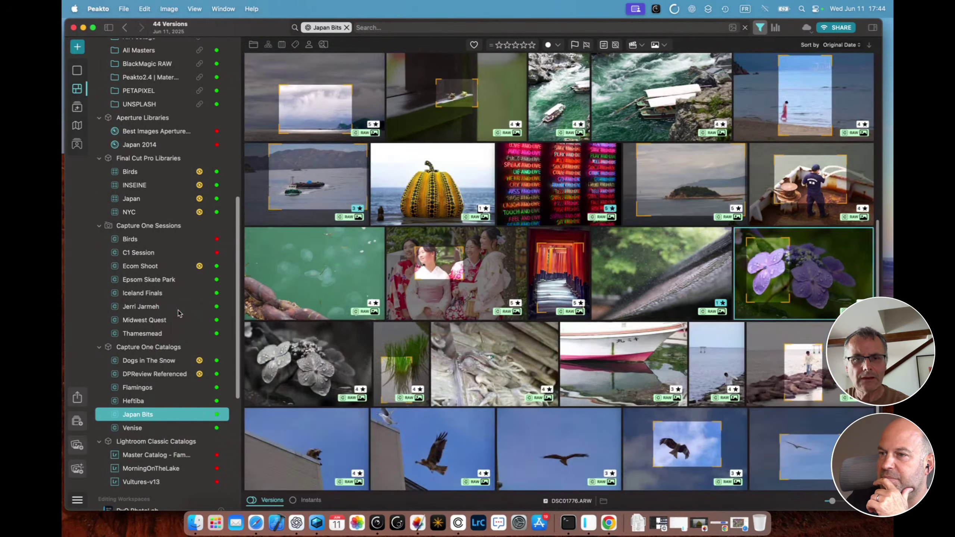
click(292, 351)
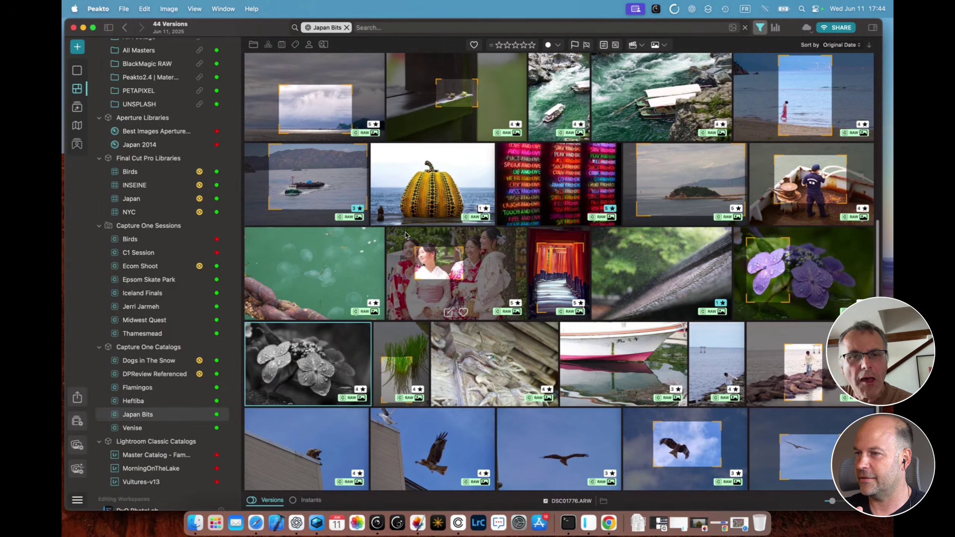
Step: Open the yellow pumpkin photo in single view, compute its high-resolution preview, and return to Peakto from Capture One
double_click(432, 189)
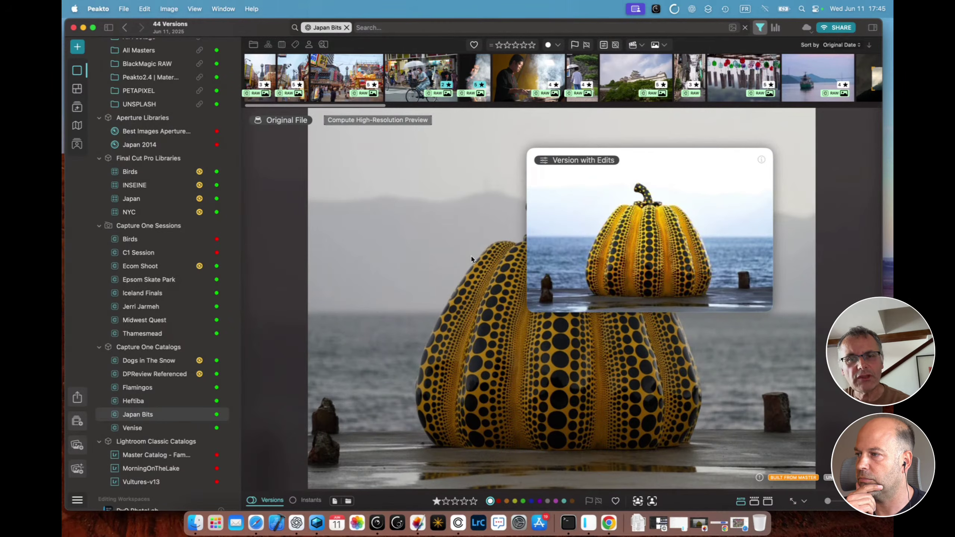
click(354, 121)
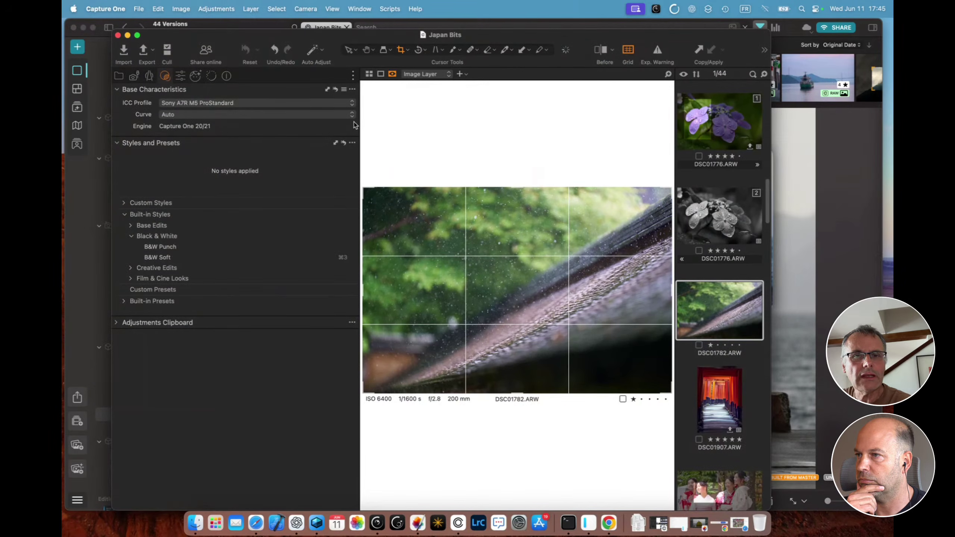
click(842, 160)
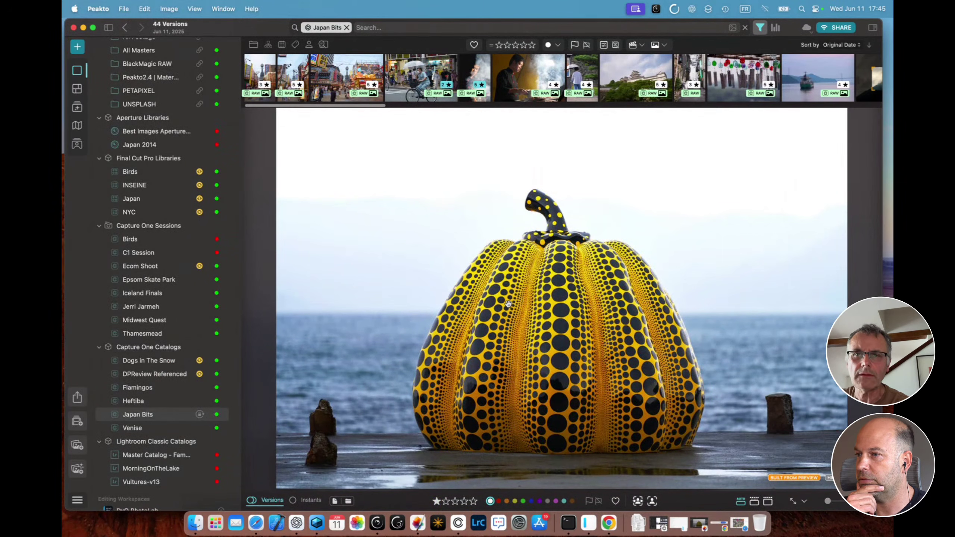
Step: Check the high-resolution preview commands offered for the whole Japan Bits catalog
click(144, 415)
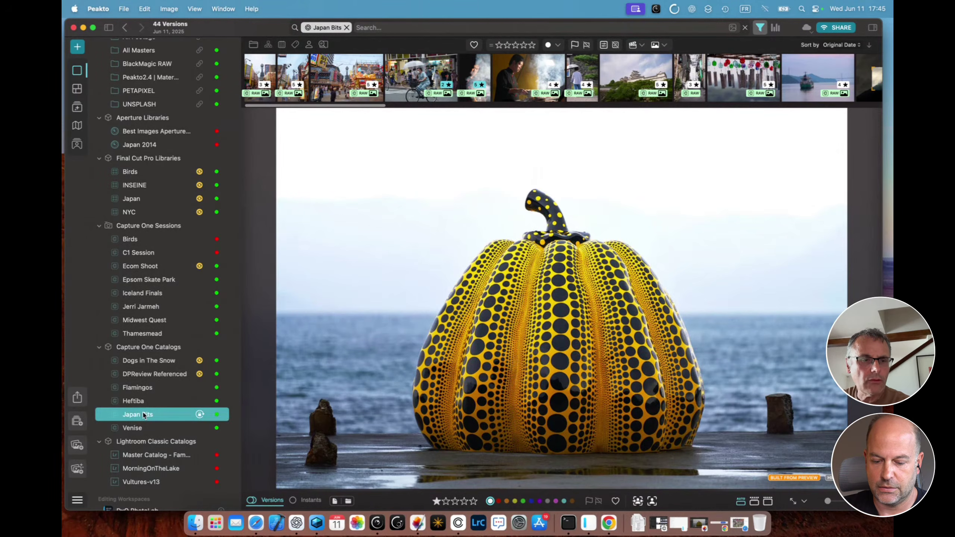
right_click(144, 415)
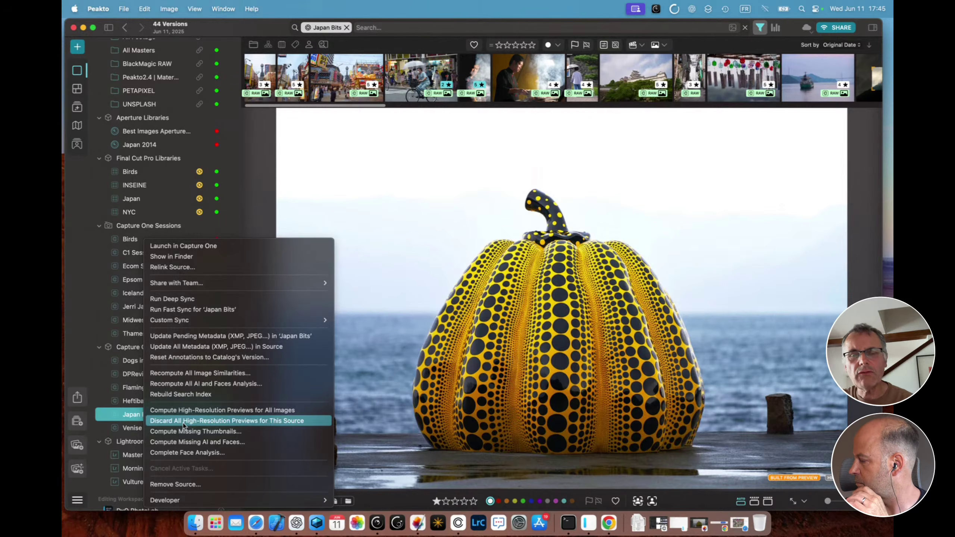
click(423, 165)
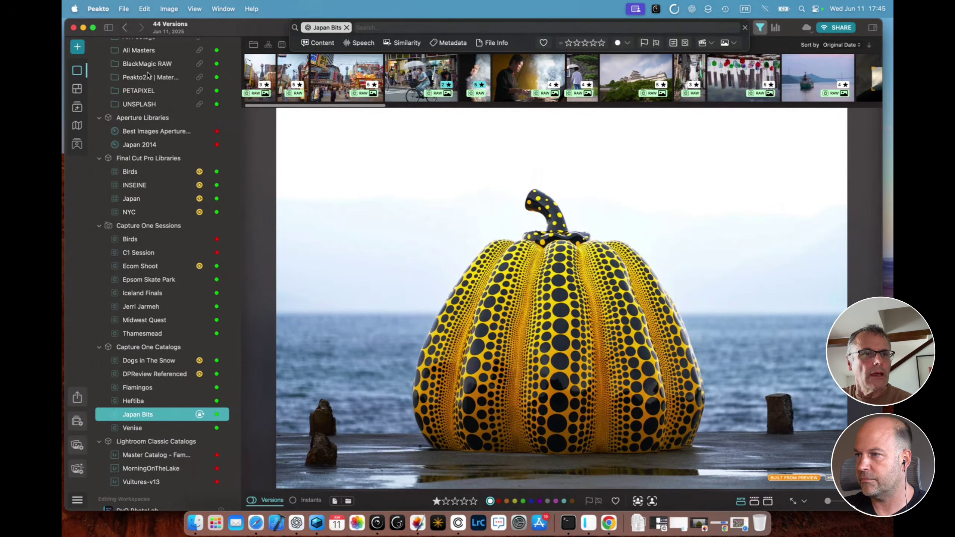
Step: Return to the grid view and remove the Japan Bits filter to show all sources
click(79, 89)
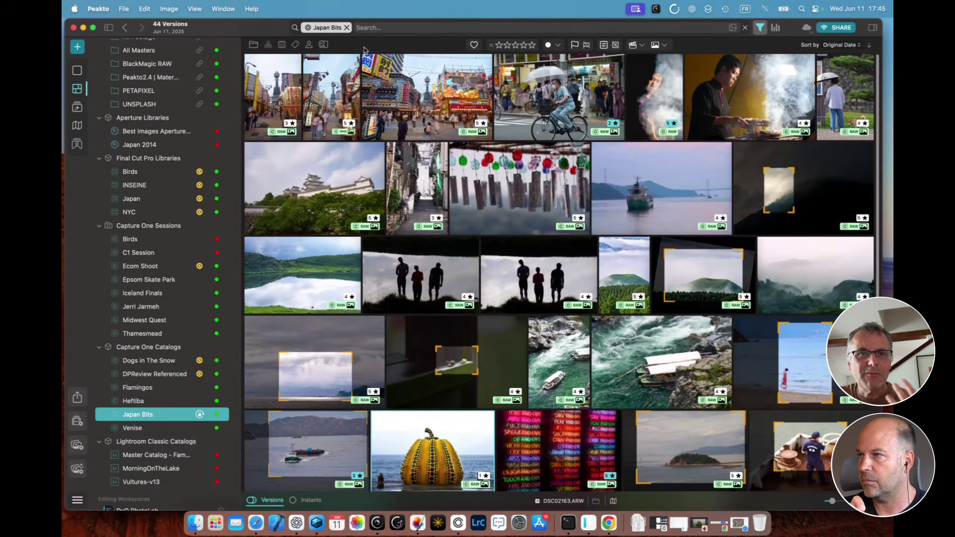
click(359, 29)
click(347, 28)
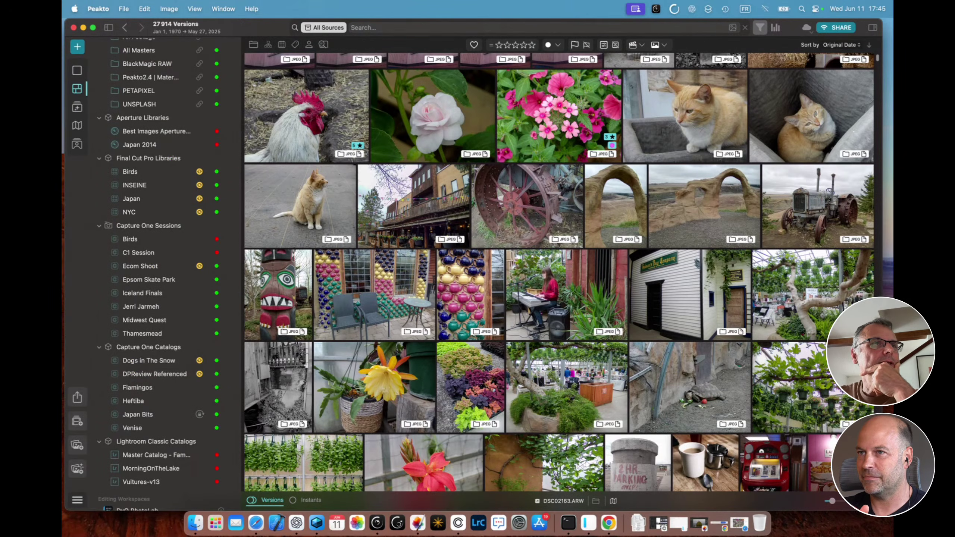
Step: Browse the All Sources grid and source list, and look over the available search criteria
key(super+f)
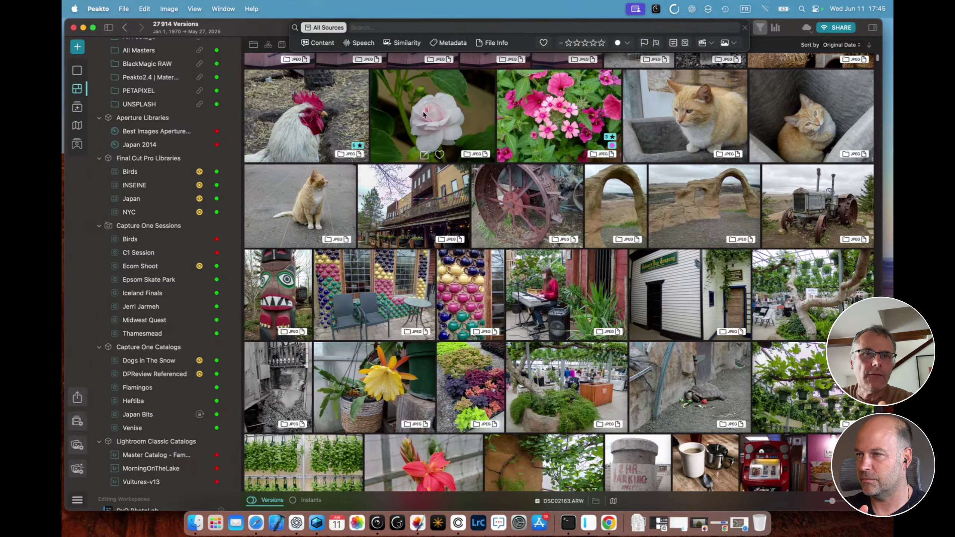
key(Escape)
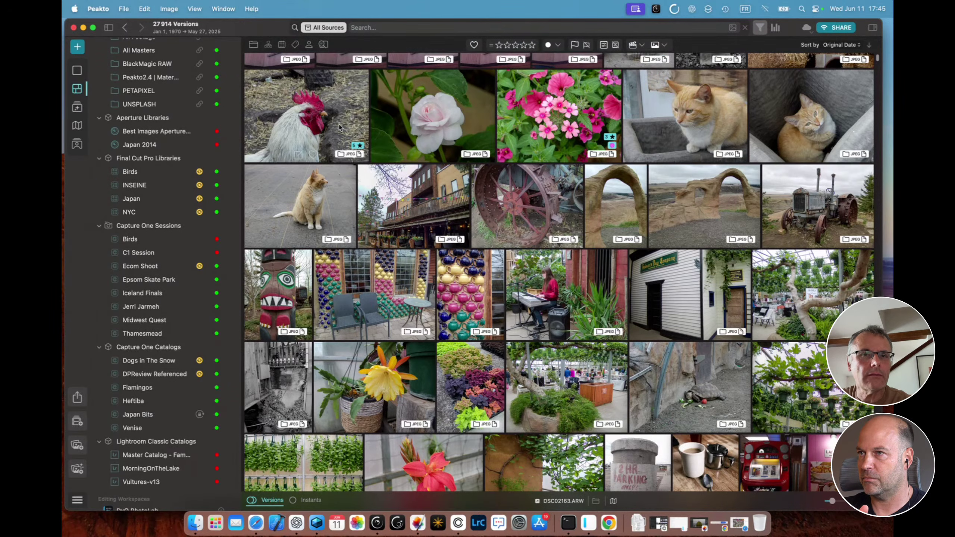
scroll(339, 127, down, 6)
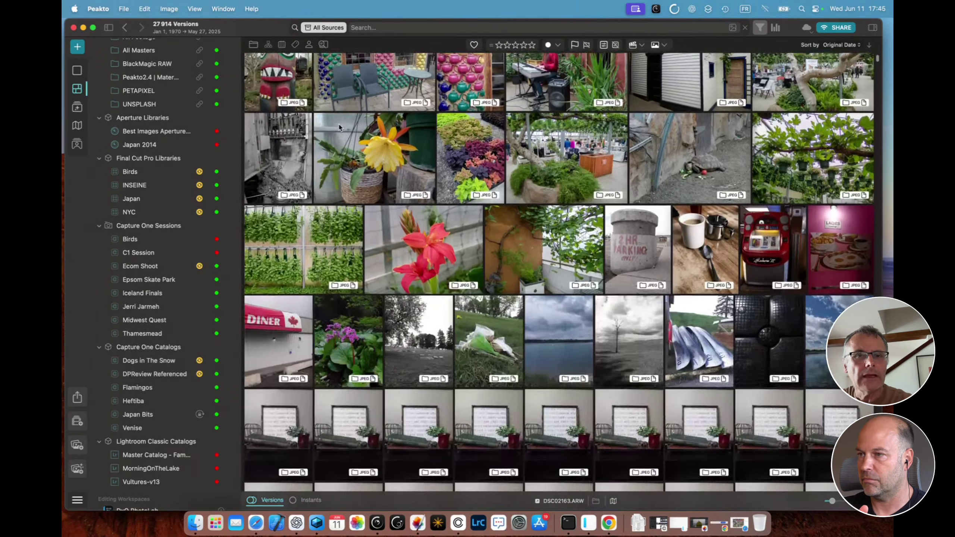
scroll(171, 84, up, 10)
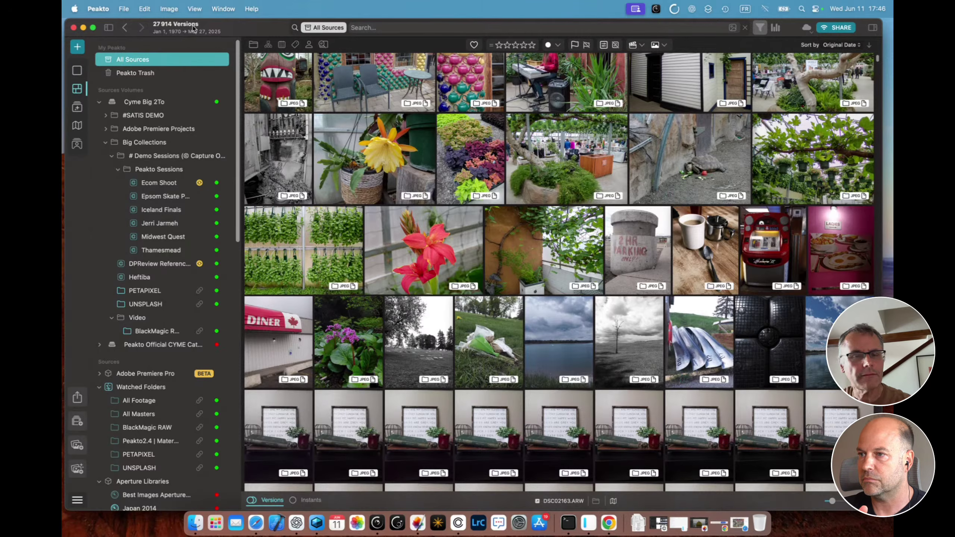
click(363, 28)
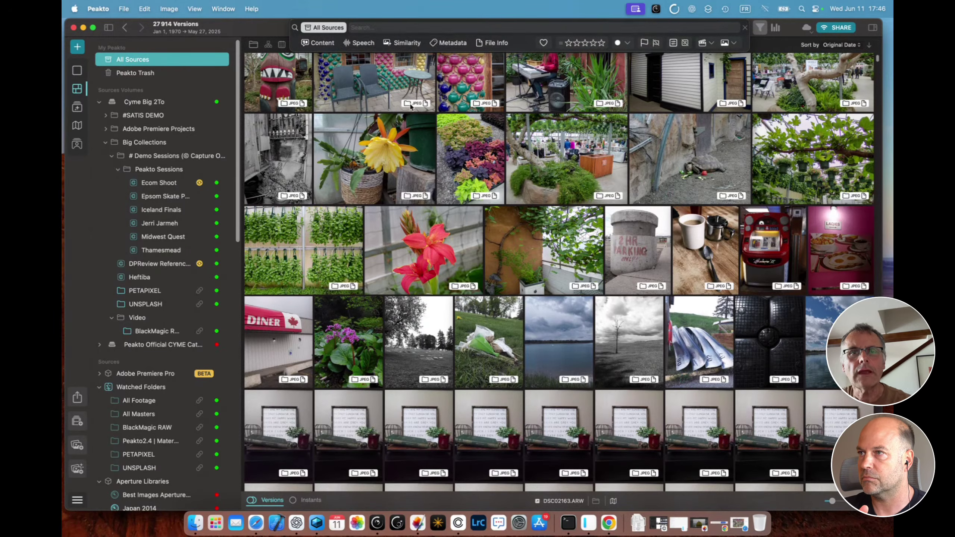
click(788, 49)
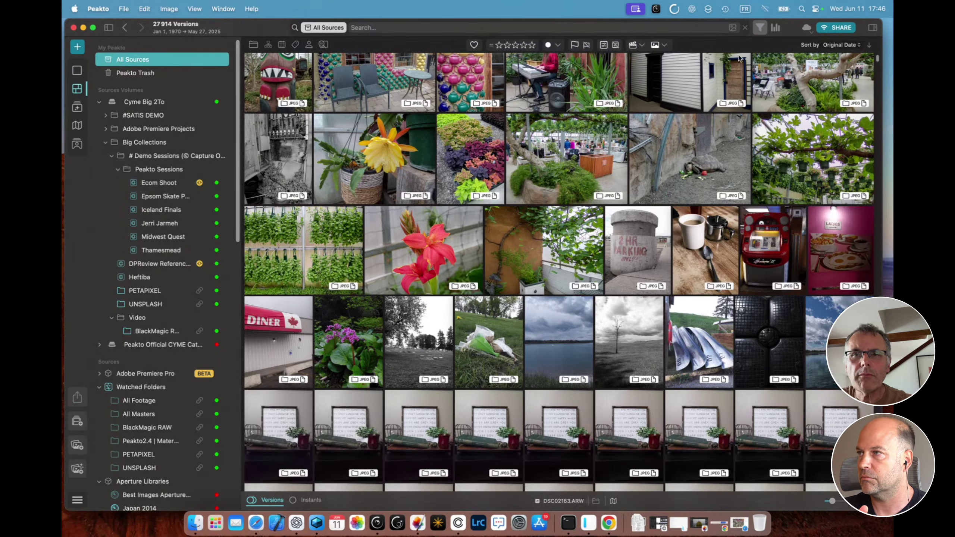
Step: Filter all sources to versions rated 4 stars or more, and turn on the lined-page filter beside the flag filters
click(515, 46)
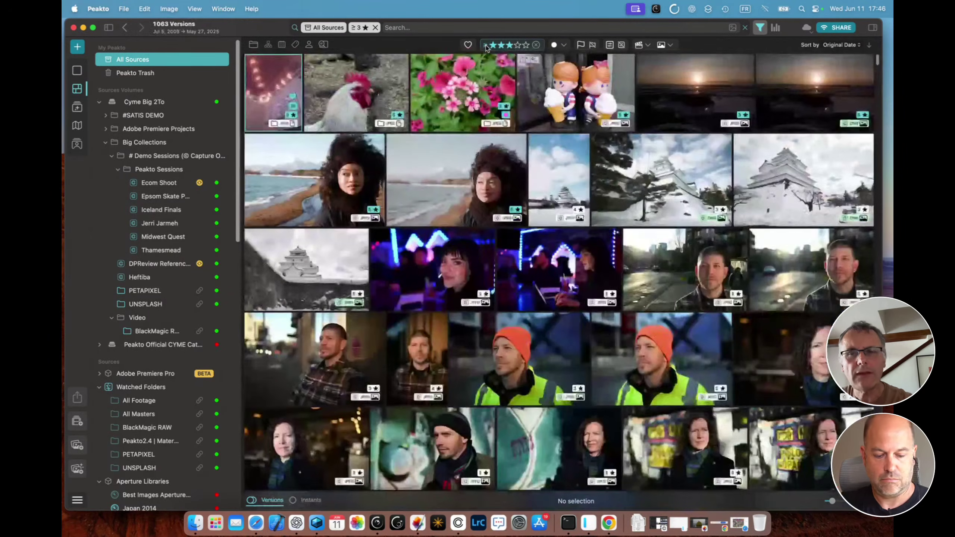
click(517, 45)
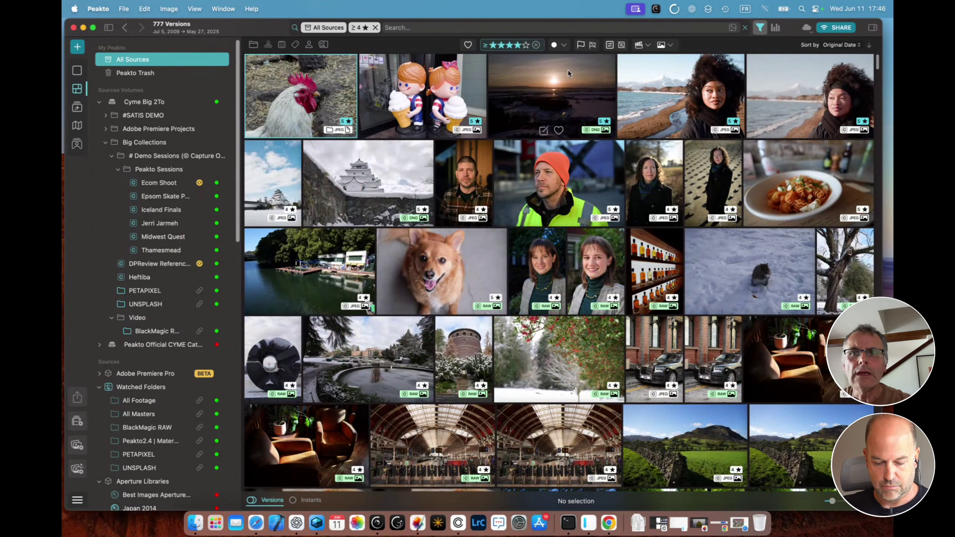
click(610, 45)
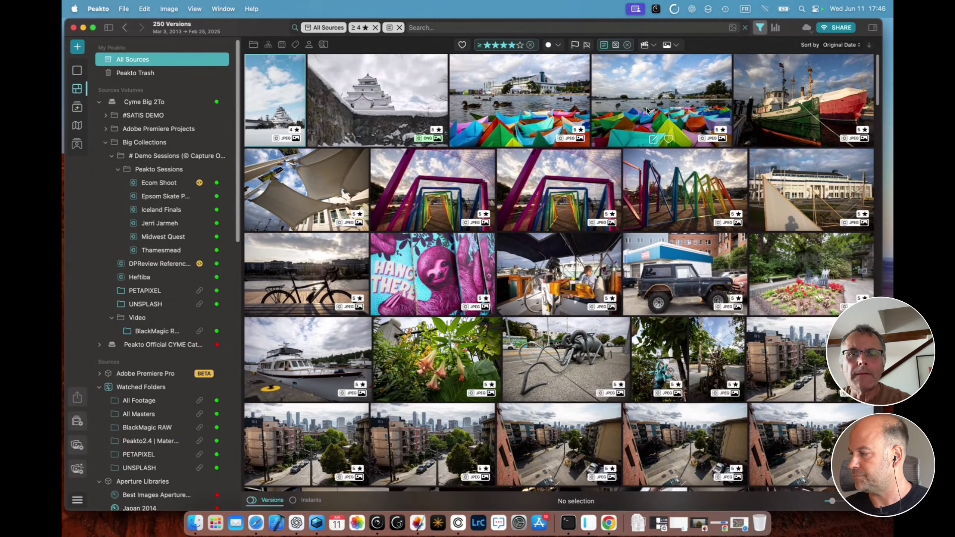
Step: Show the timeline, mark a date range of about eleven months, and move it through 2021 to 26/06/2024–12/05/2025
click(775, 28)
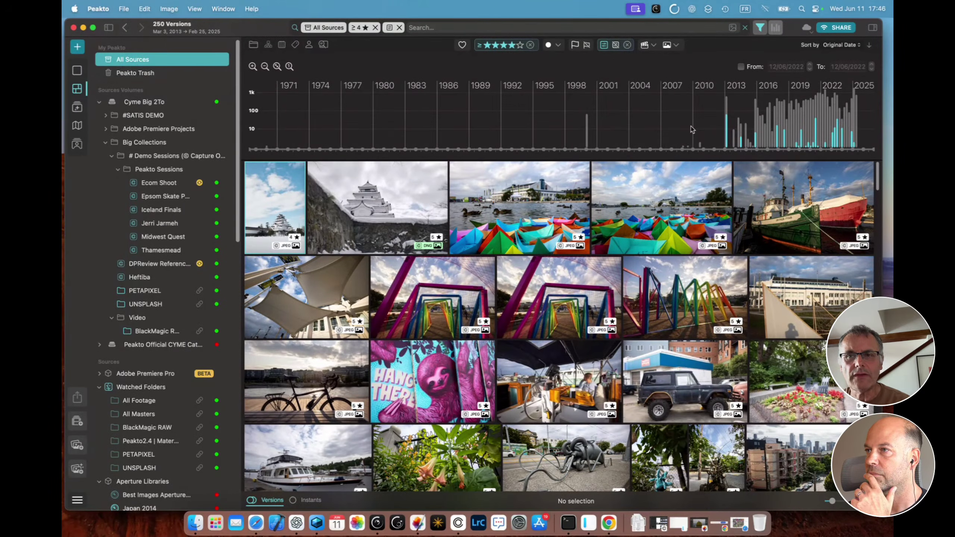
click(774, 139)
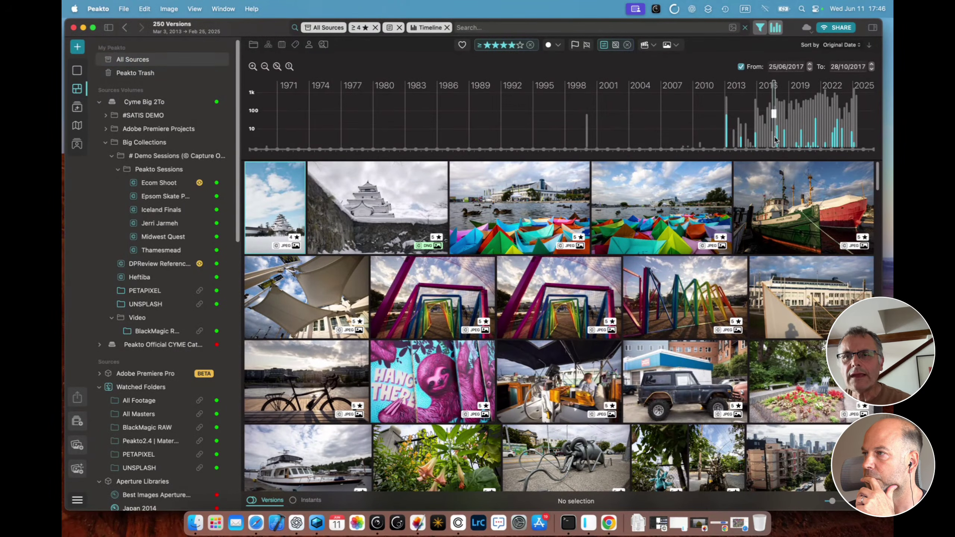
drag(774, 139, 782, 132)
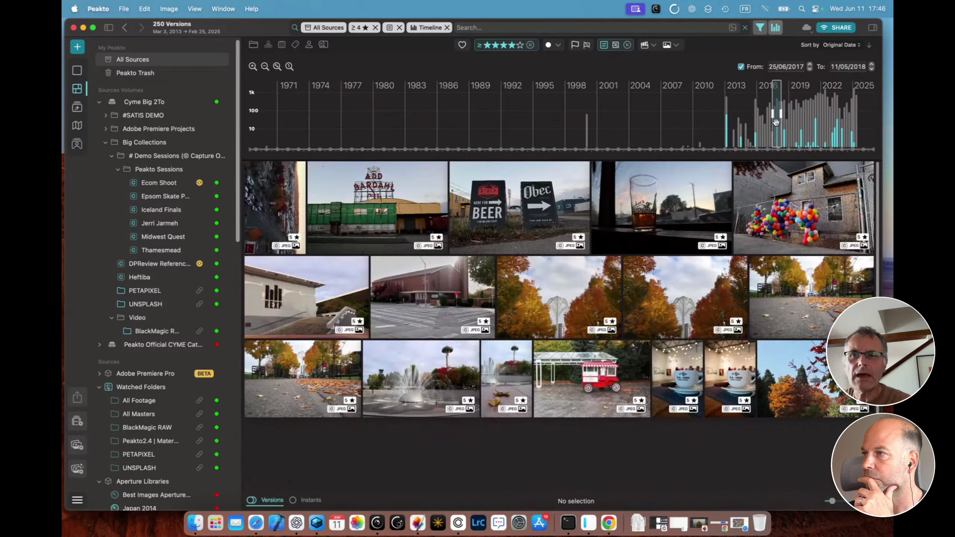
drag(775, 122, 819, 129)
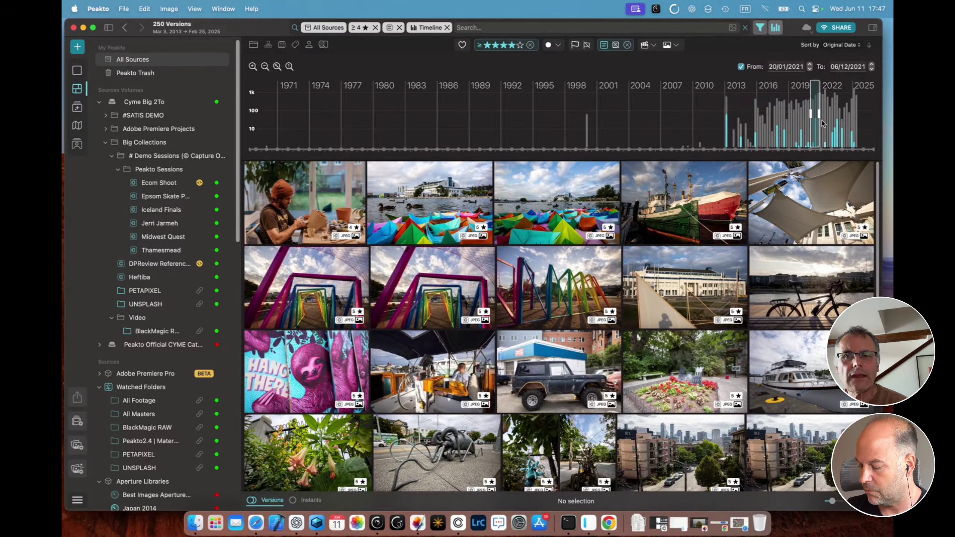
drag(815, 124, 854, 128)
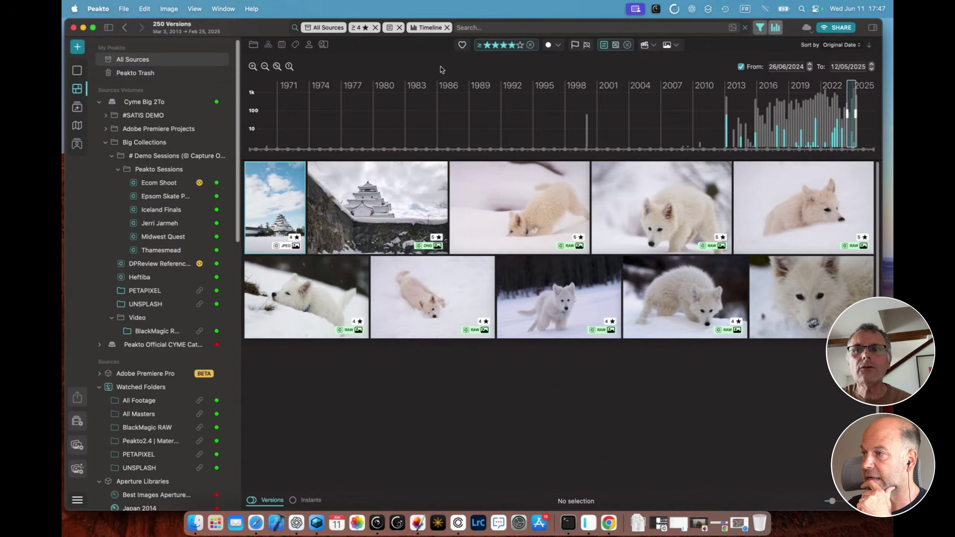
Step: Extend the date range back to 08/01/2015, and clear the timeline, lined-page and rating filters with the timeline hidden
drag(845, 112, 745, 116)
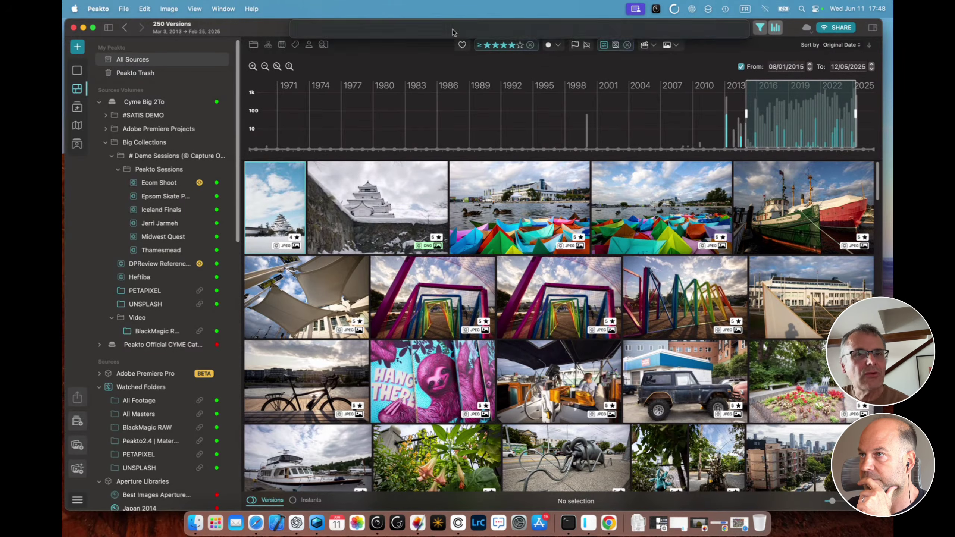
click(447, 27)
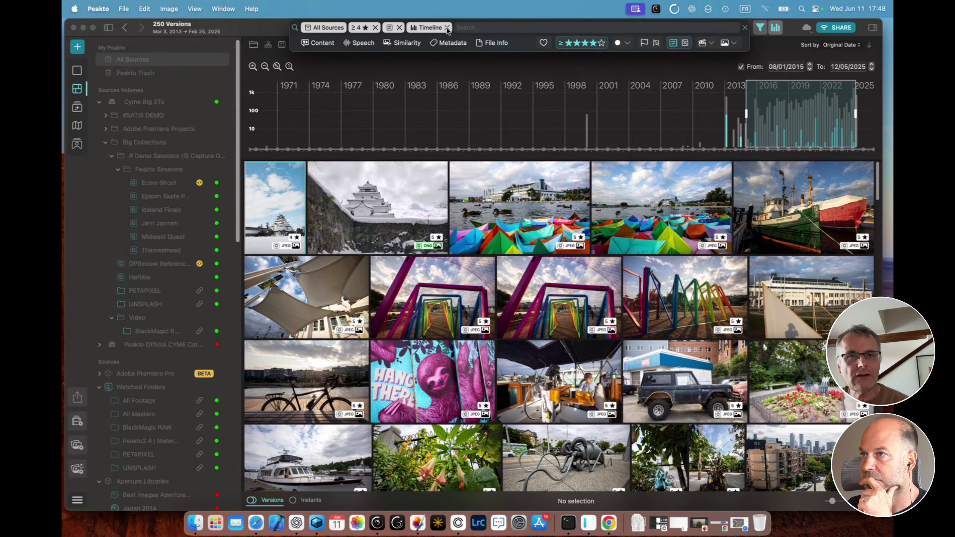
click(399, 28)
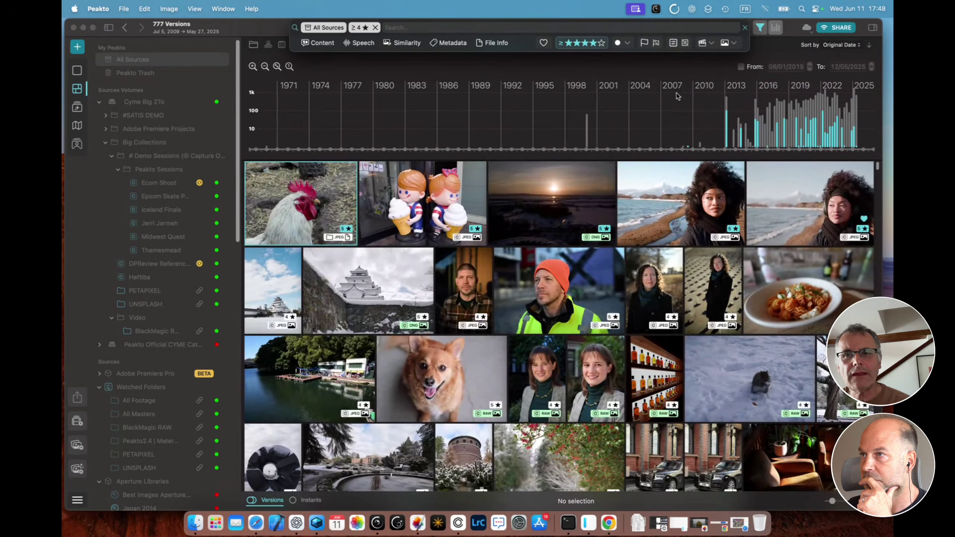
click(774, 28)
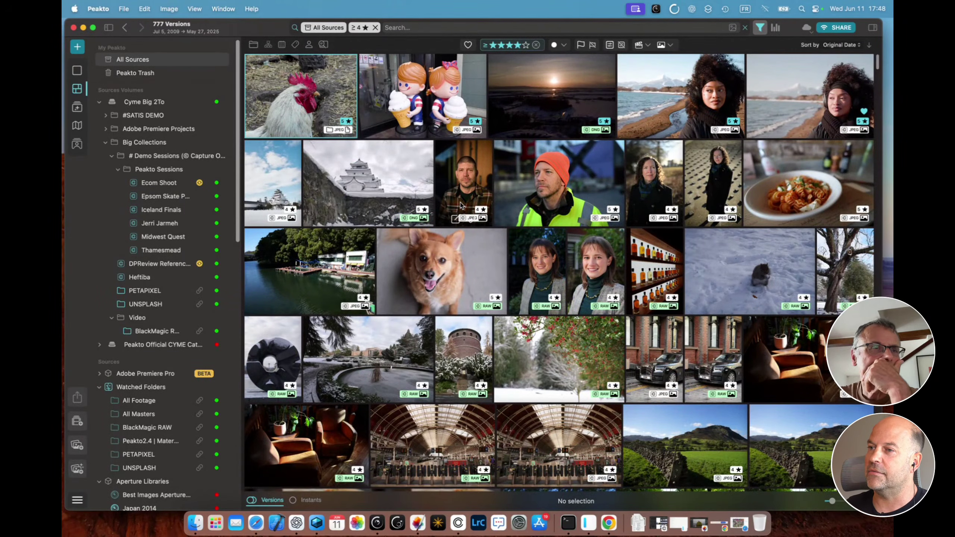
click(537, 45)
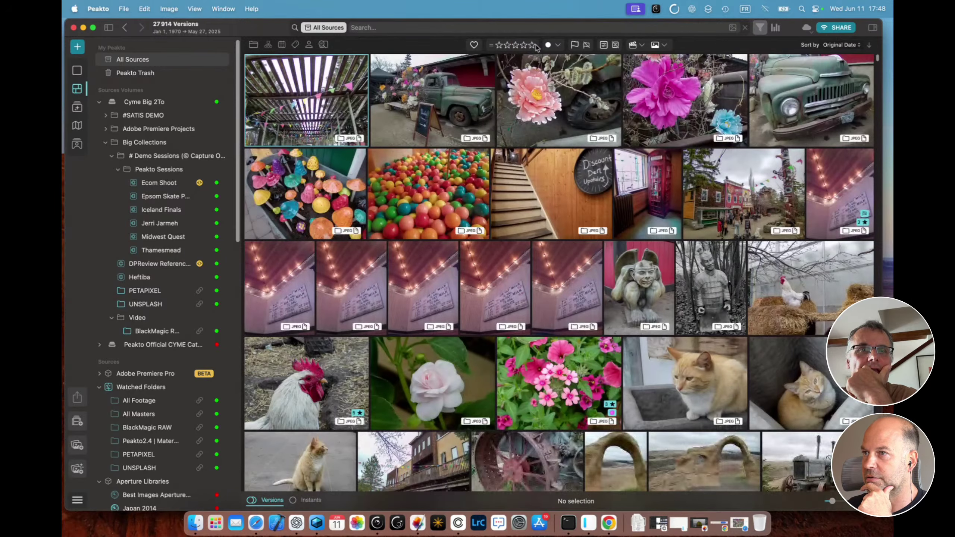
Step: Filter all sources to videos only, look through the video and image format options, and clear the filter
click(377, 30)
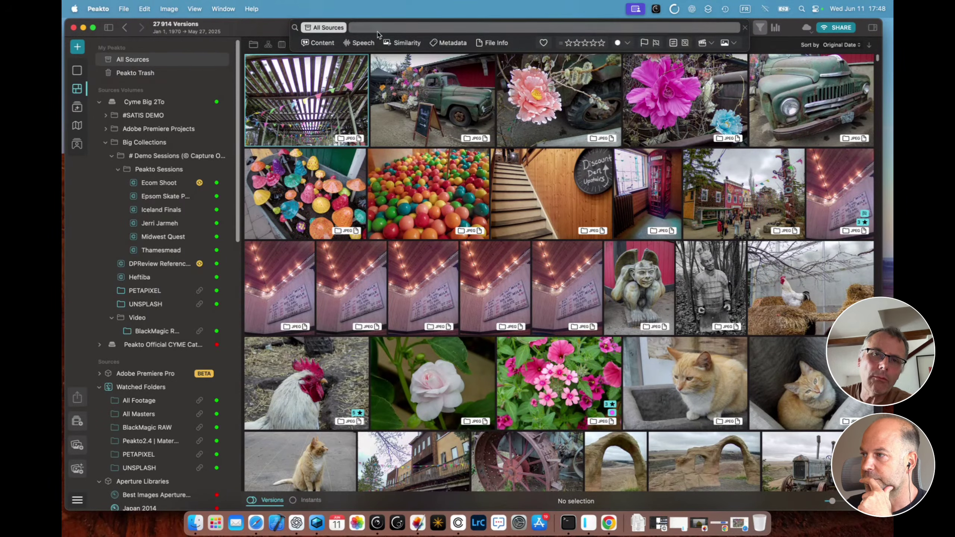
click(773, 50)
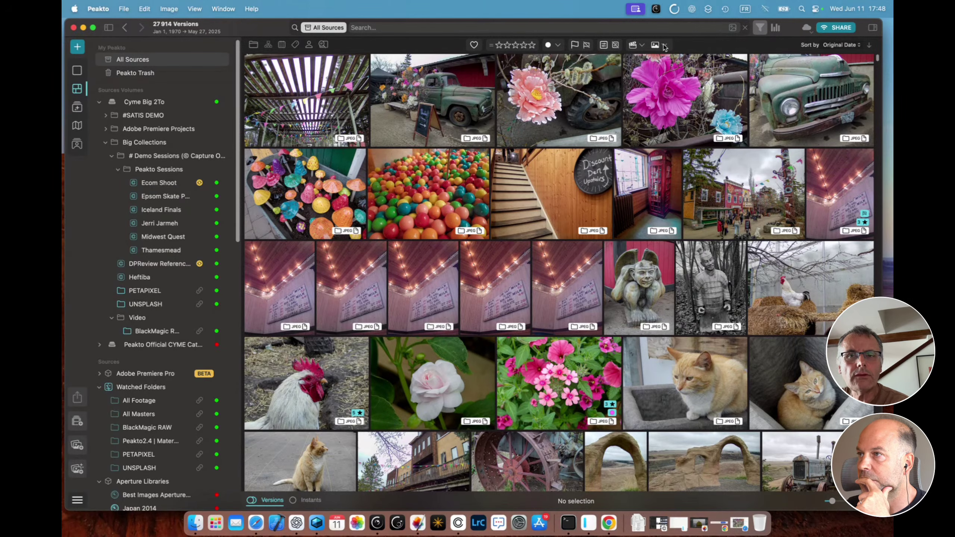
click(633, 45)
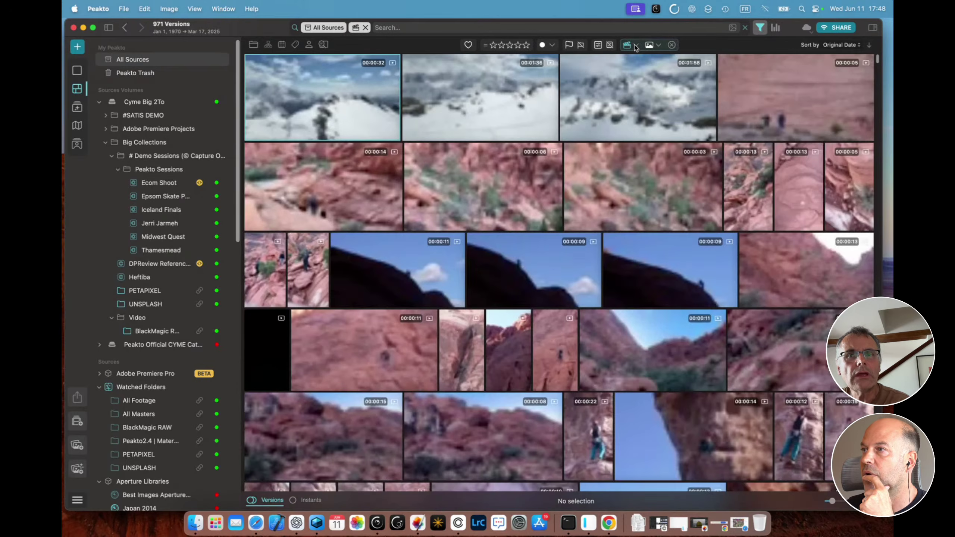
click(635, 45)
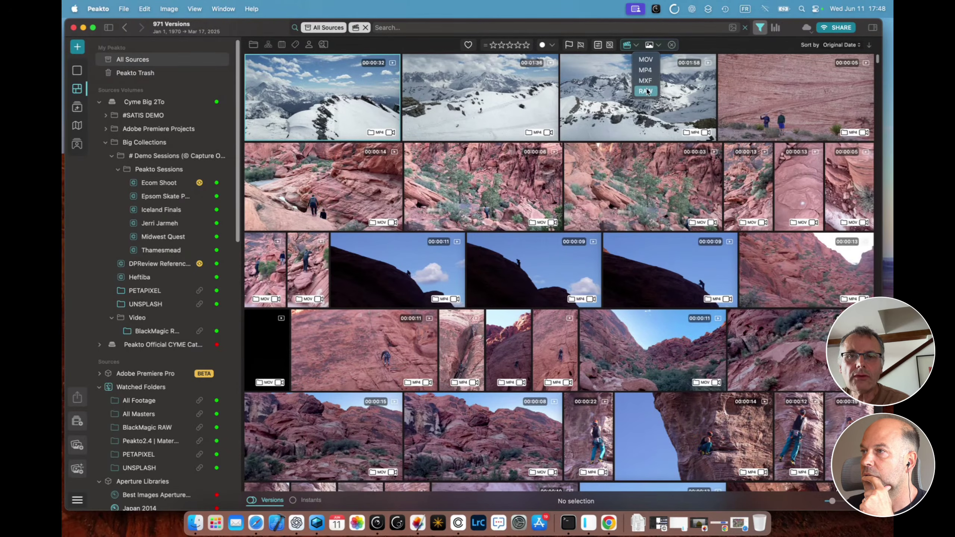
click(660, 47)
click(660, 47)
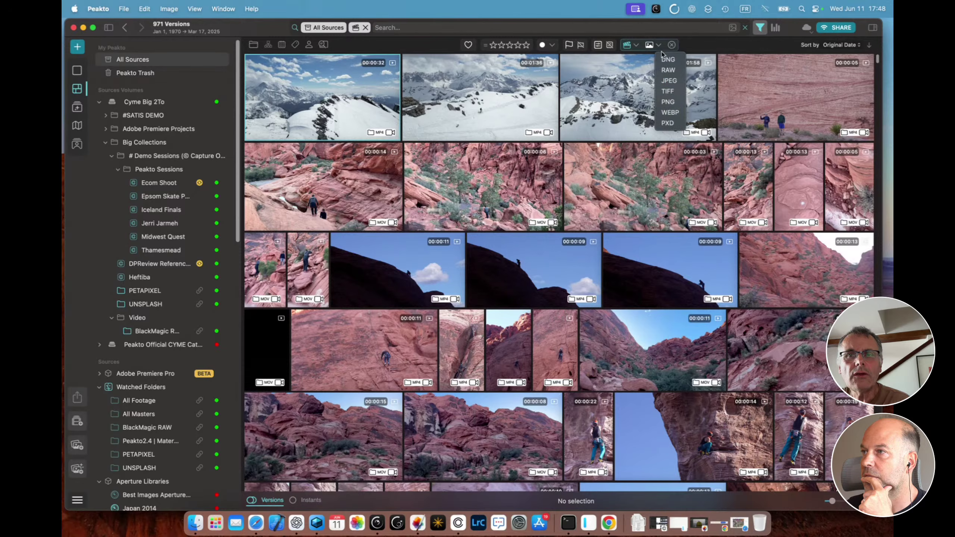
click(672, 45)
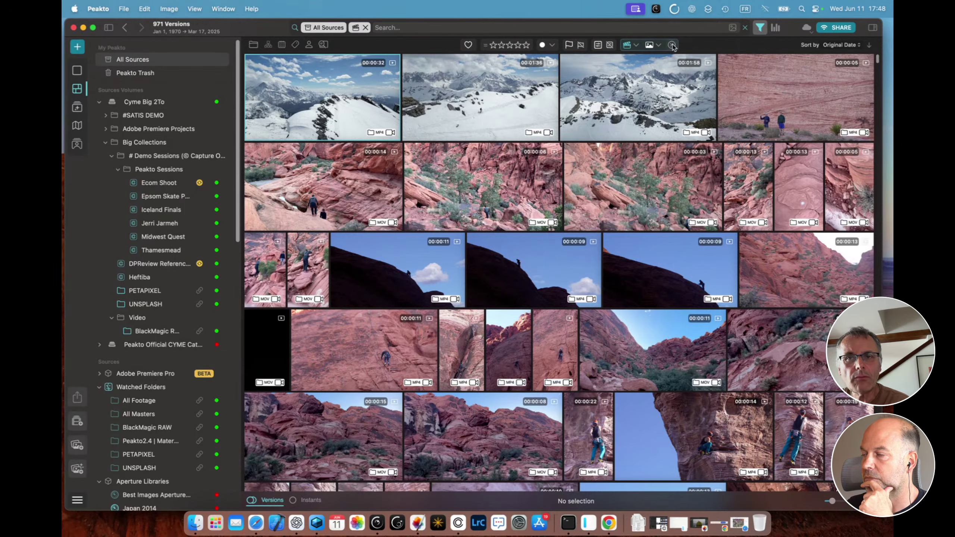
click(671, 45)
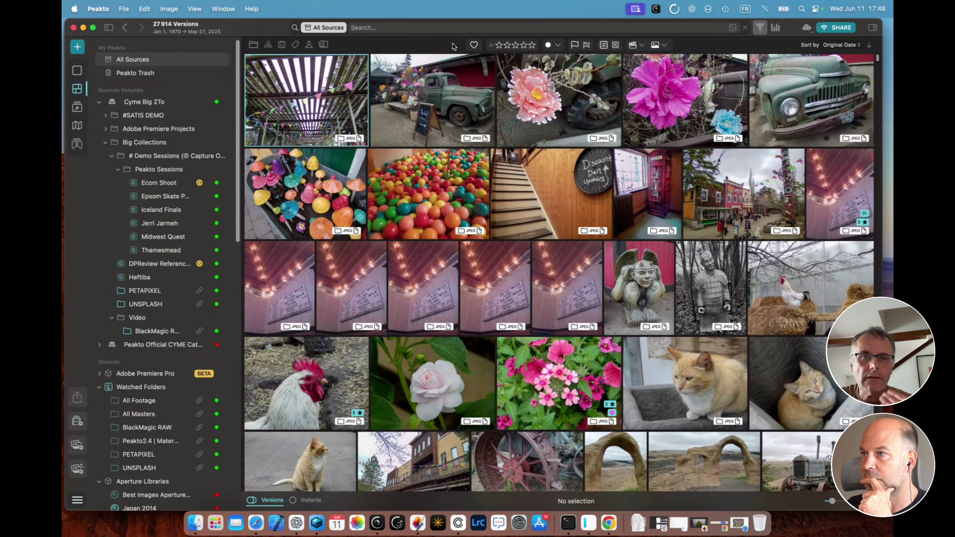
Step: Search the metadata for 100, filter by the lens NIKKOR Z 100-400mm f/4.5-5.6 VR S, and view a fishing-boat JPEG's details
click(363, 30)
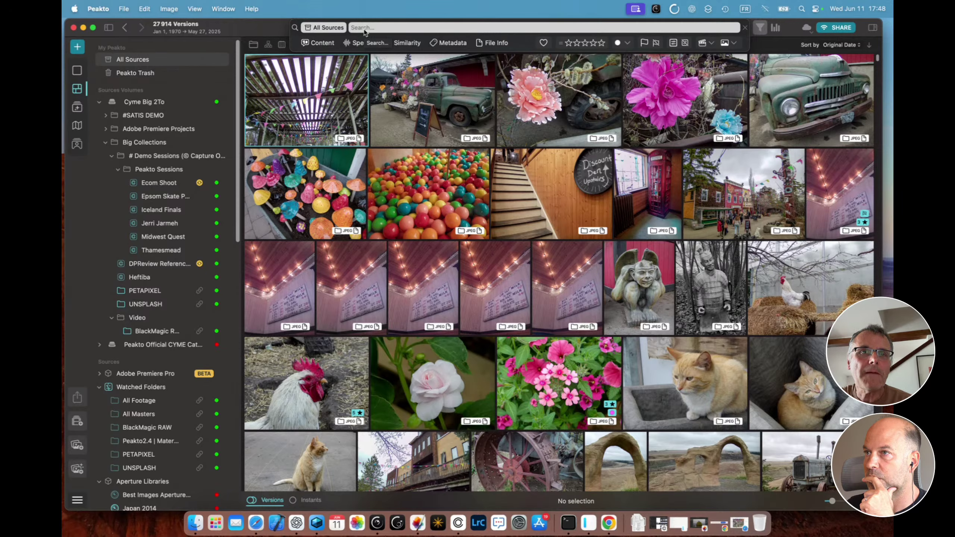
click(452, 44)
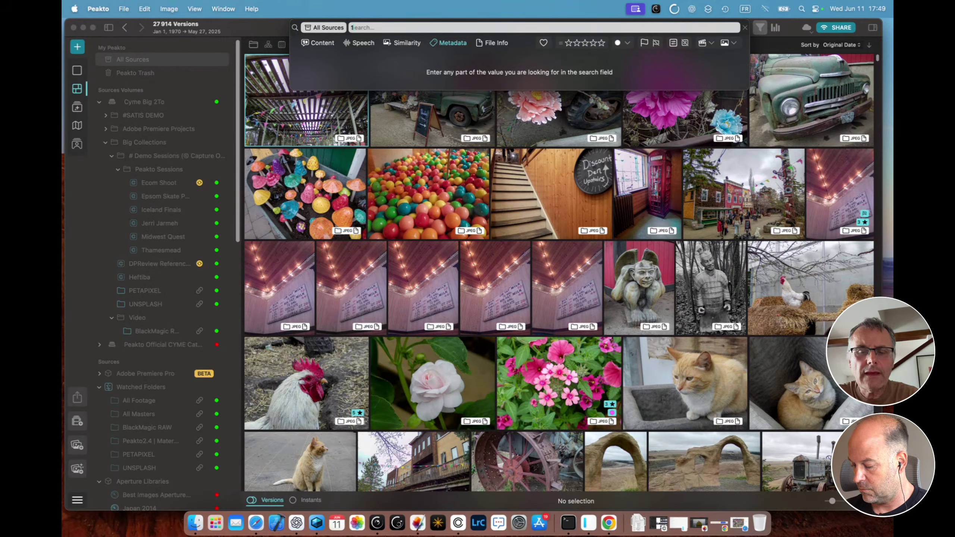
text(100)
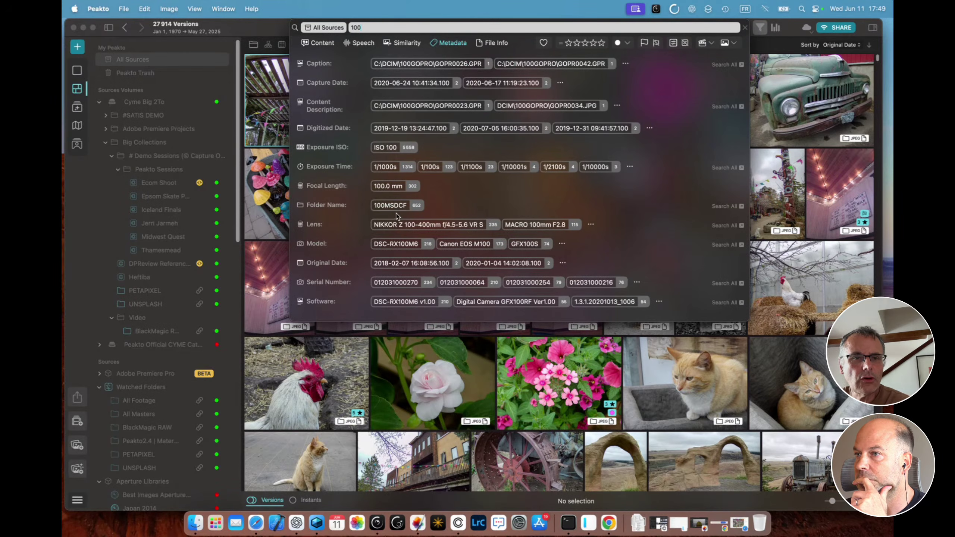
click(398, 226)
click(557, 226)
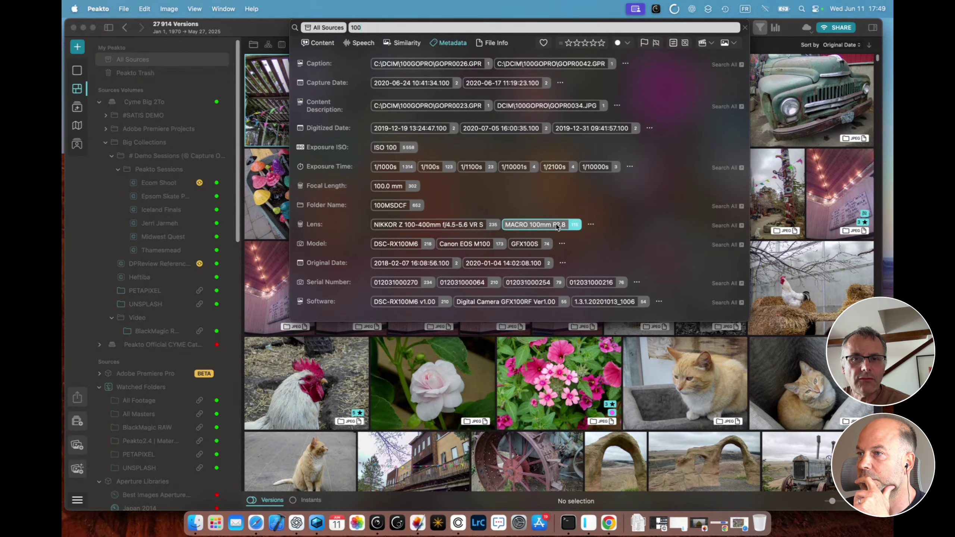
click(476, 228)
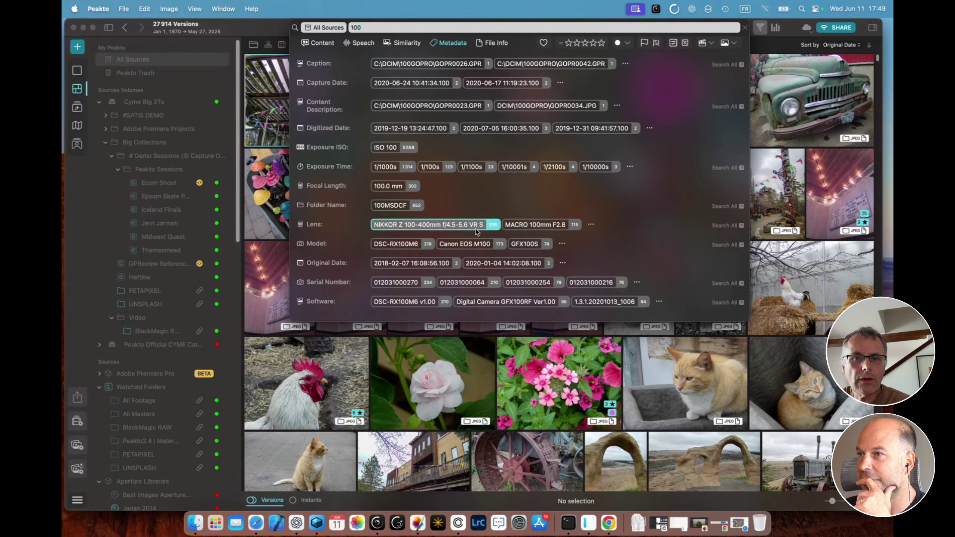
click(431, 225)
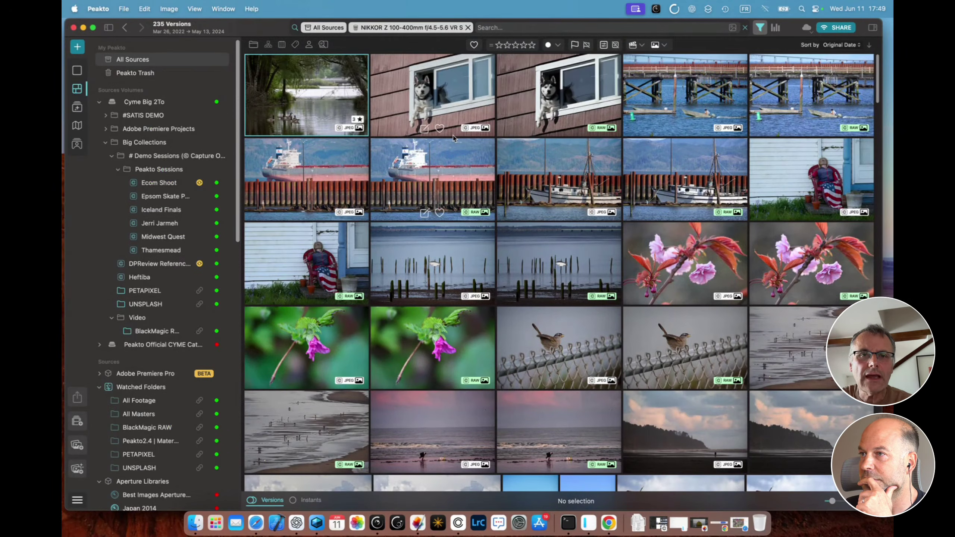
click(519, 175)
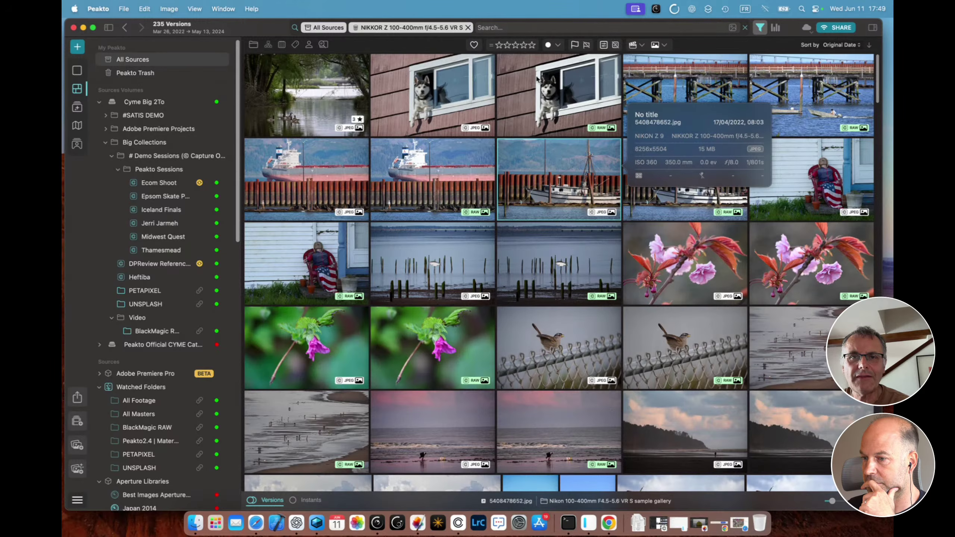
Step: Show the timeline zoomed to 24/01/2021–09/04/2023, and restrict the photos to the date range 13/03/2022–07/04/2022
click(776, 28)
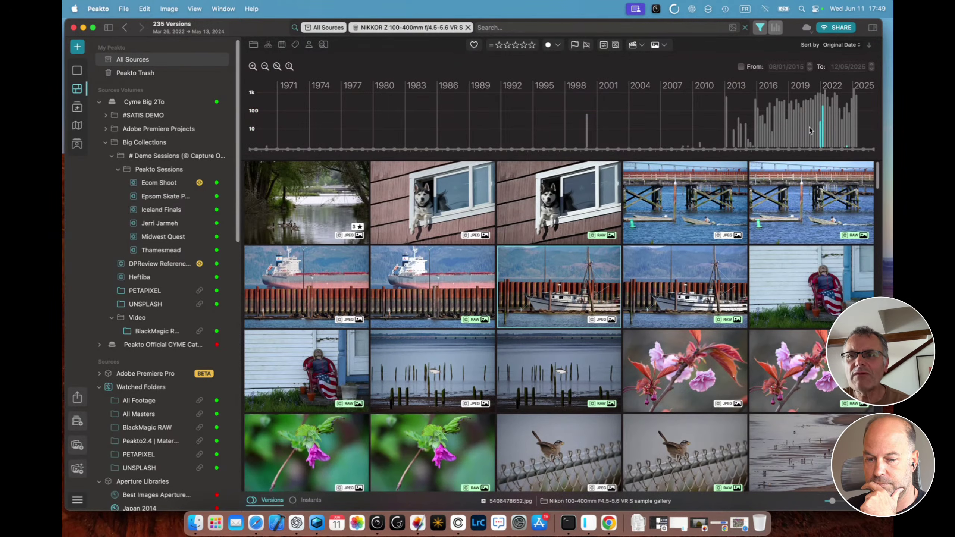
drag(810, 130, 831, 127)
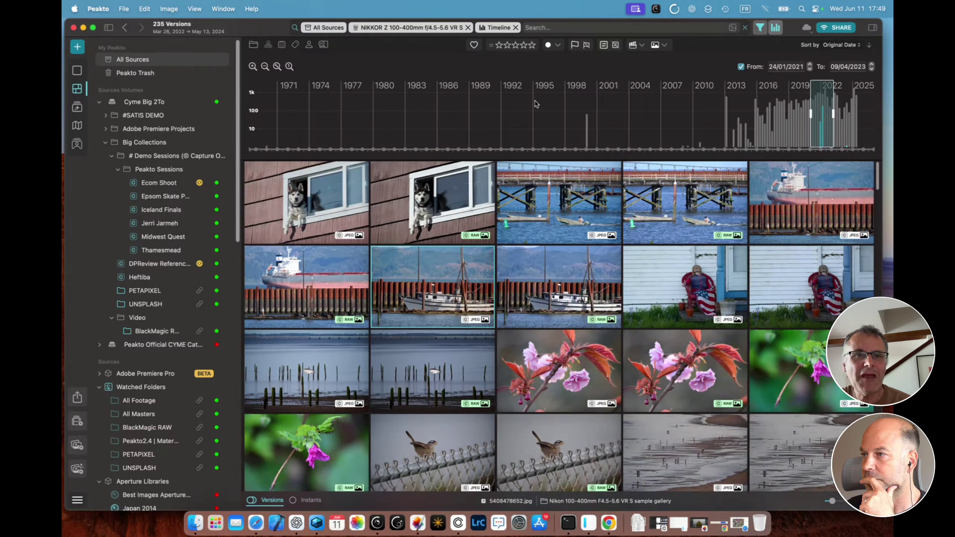
click(277, 66)
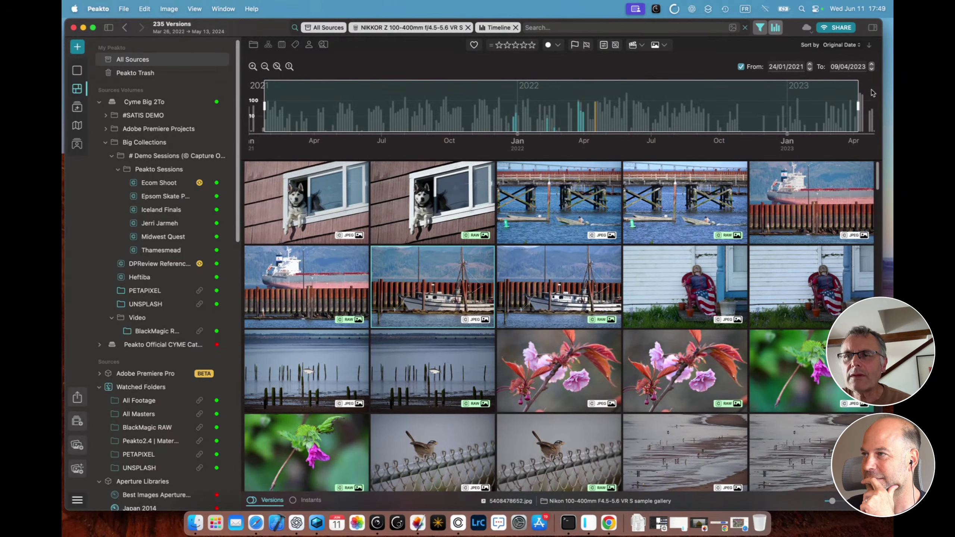
click(741, 66)
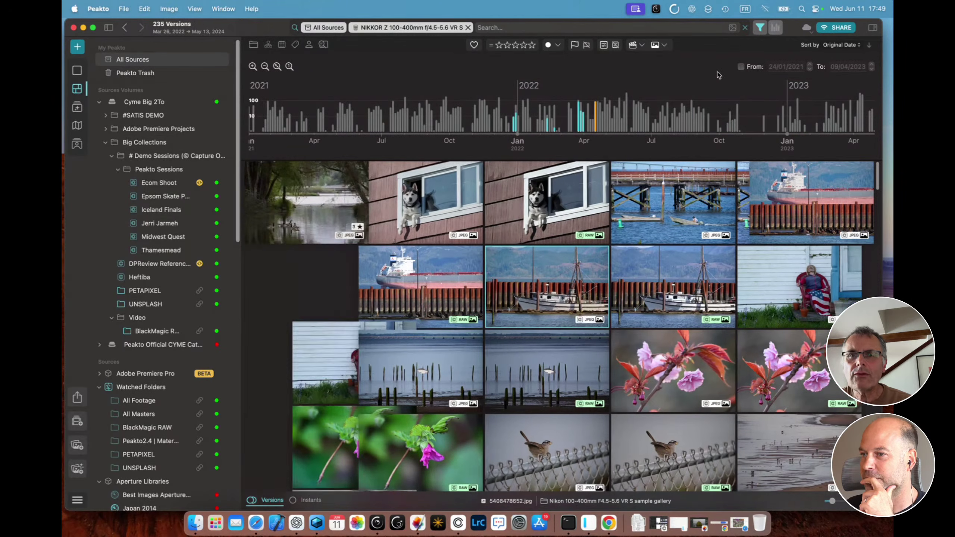
drag(539, 126, 576, 113)
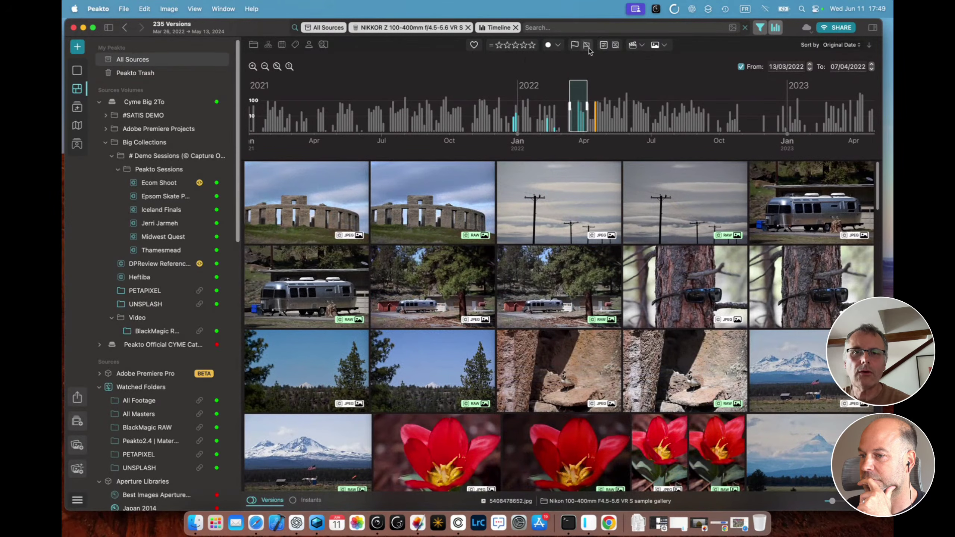
Step: Remove the timeline and NIKKOR lens filters to show all sources, and hide the timeline
mouse_move(530, 41)
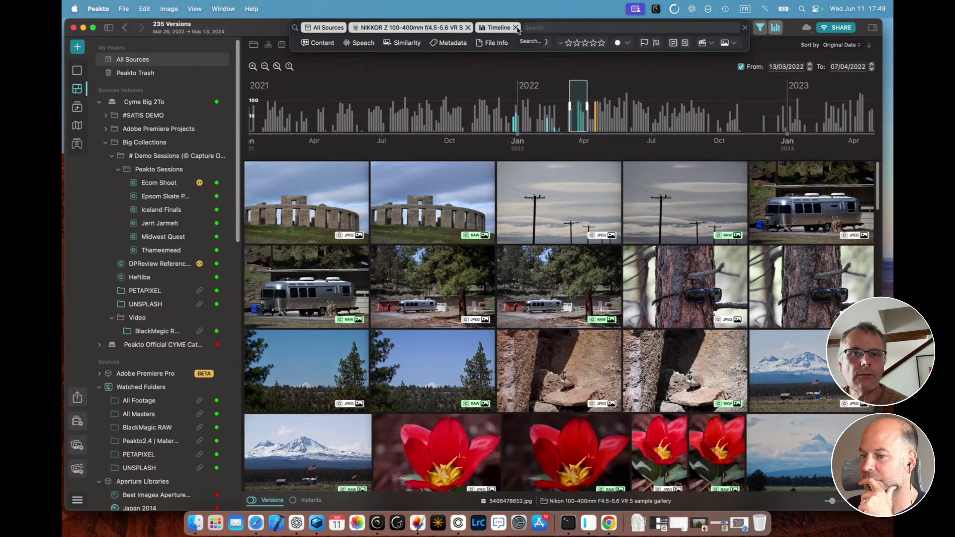
click(516, 28)
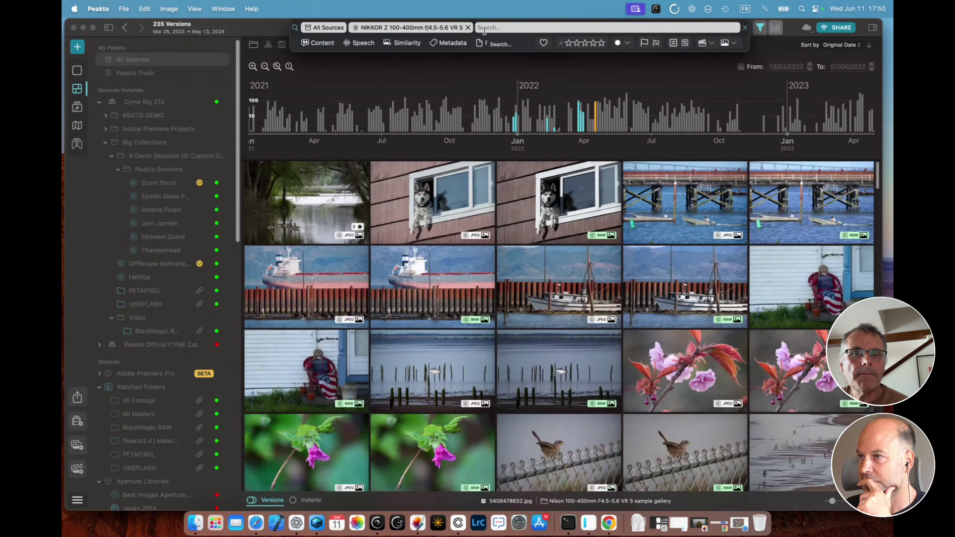
click(468, 28)
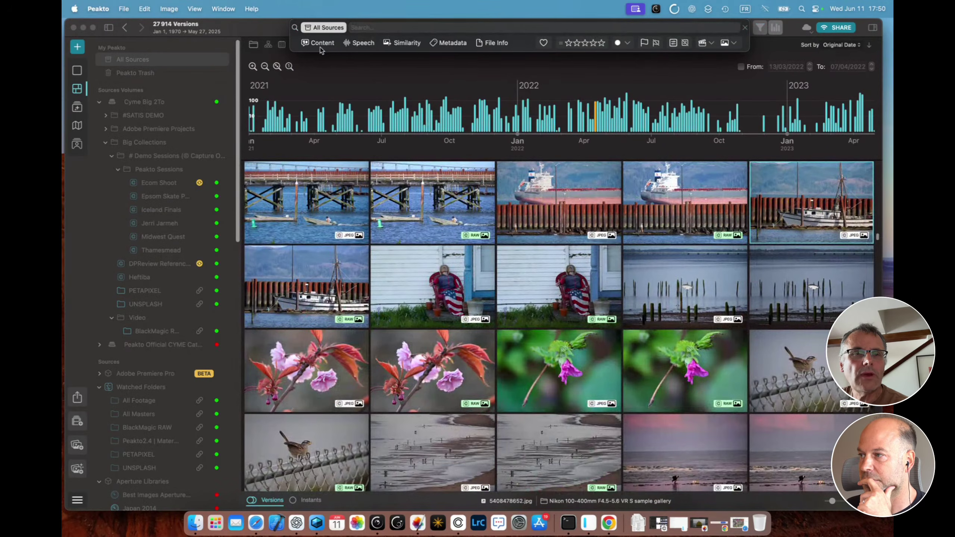
click(775, 28)
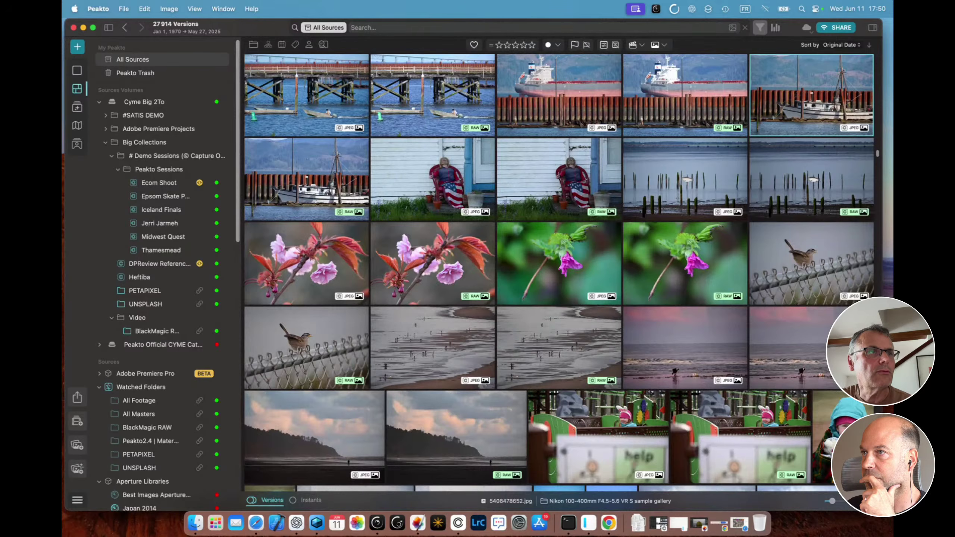
Step: Search all sources by content for "Black church sunset" and browse the matching images
click(371, 28)
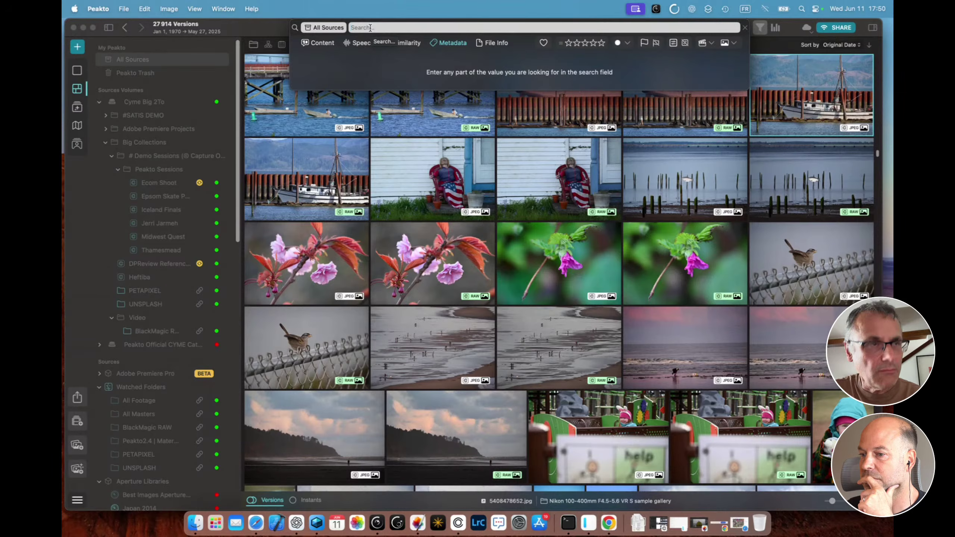
text(Black)
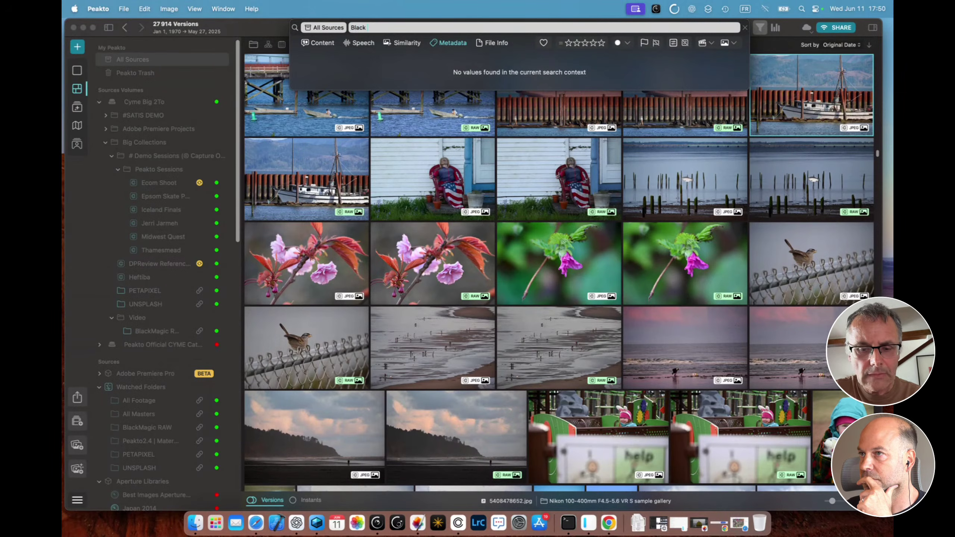
text( church)
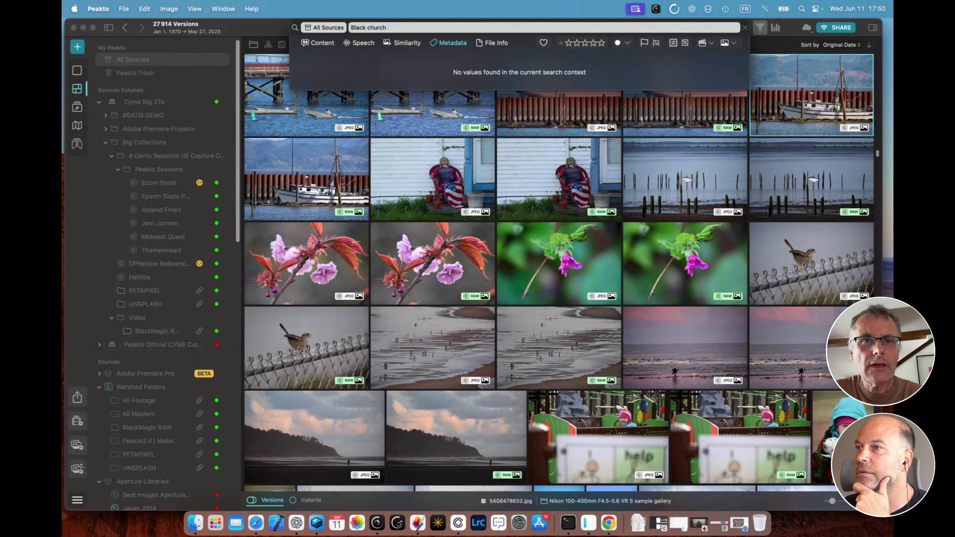
text( sunset)
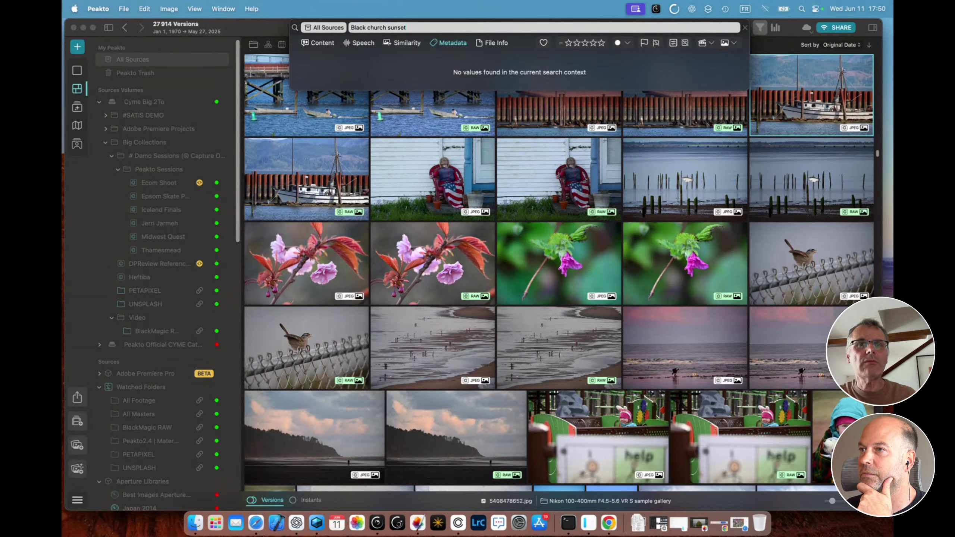
click(318, 44)
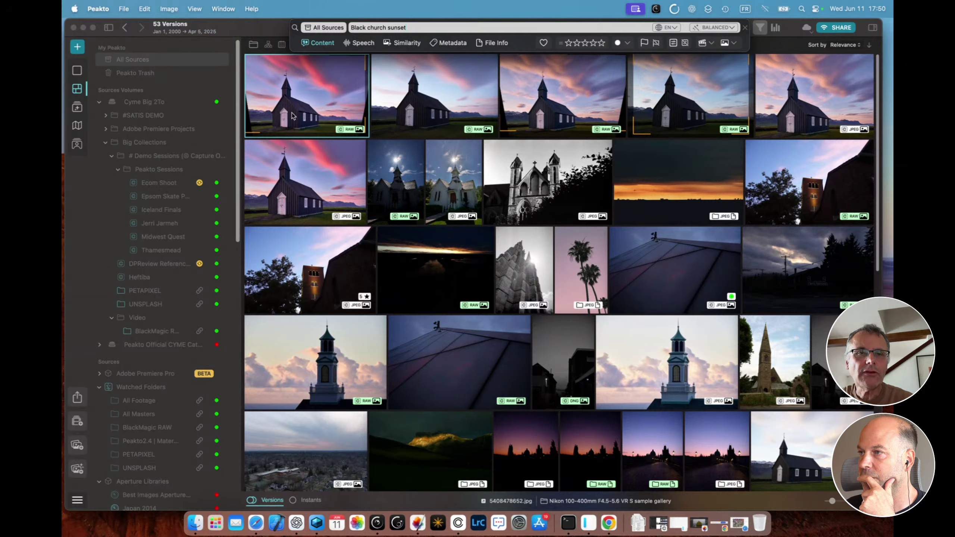
scroll(522, 150, down, 5)
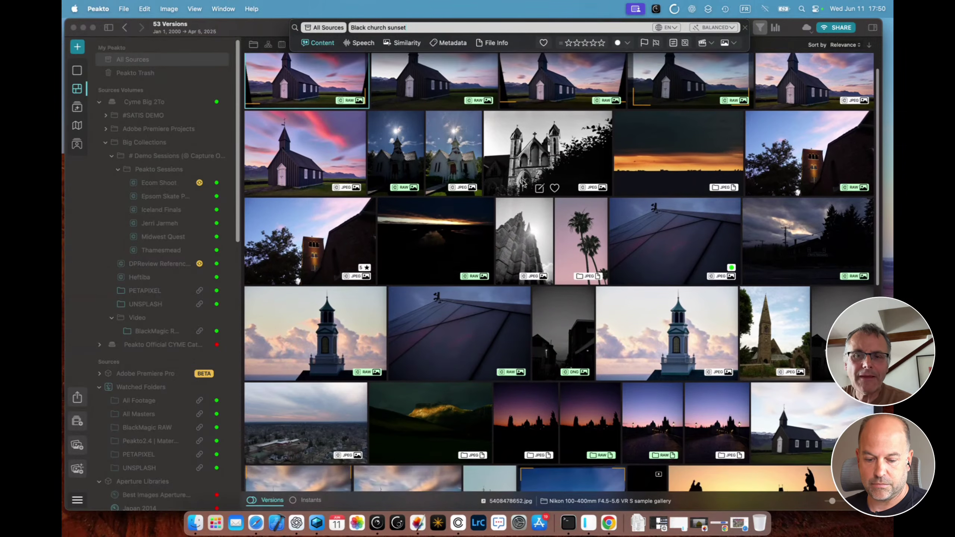
scroll(522, 182, down, 4)
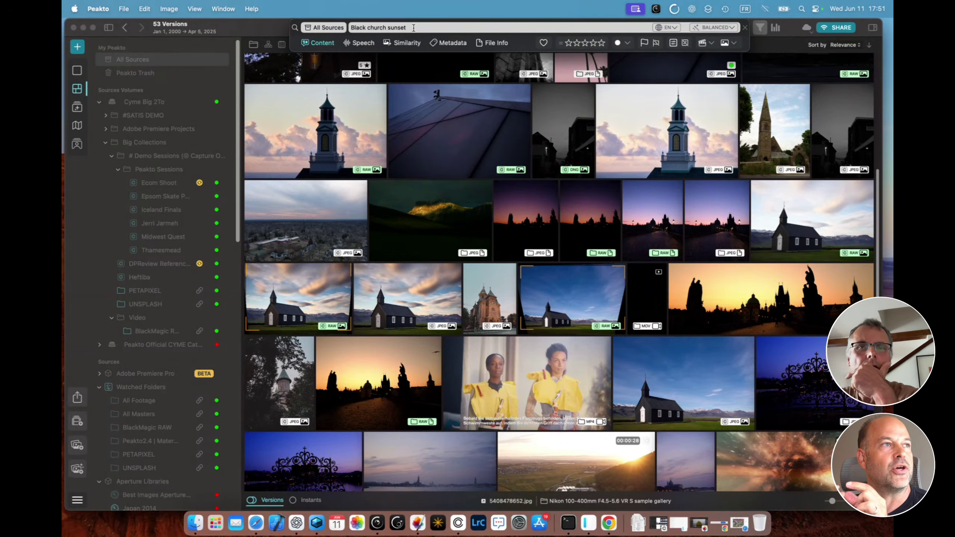
Step: Replace the content search across all sources with "japanese cook"
scroll(420, 60, up, 6)
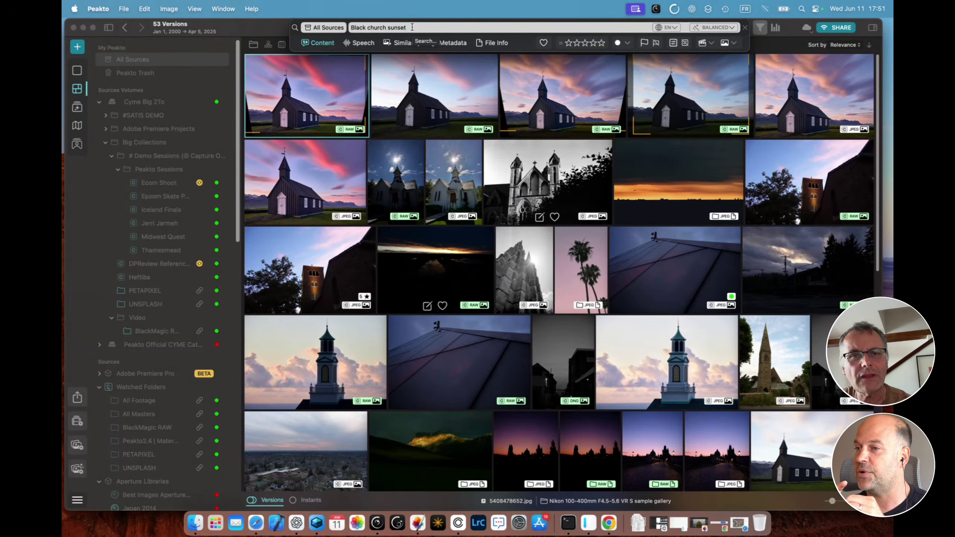
key(BackSpace)
key(BackSpace)
key(BackSpace)
key(BackSpace)
key(BackSpace)
key(BackSpace)
key(BackSpace)
key(BackSpace)
key(BackSpace)
key(BackSpace)
key(BackSpace)
key(BackSpace)
key(BackSpace)
key(BackSpace)
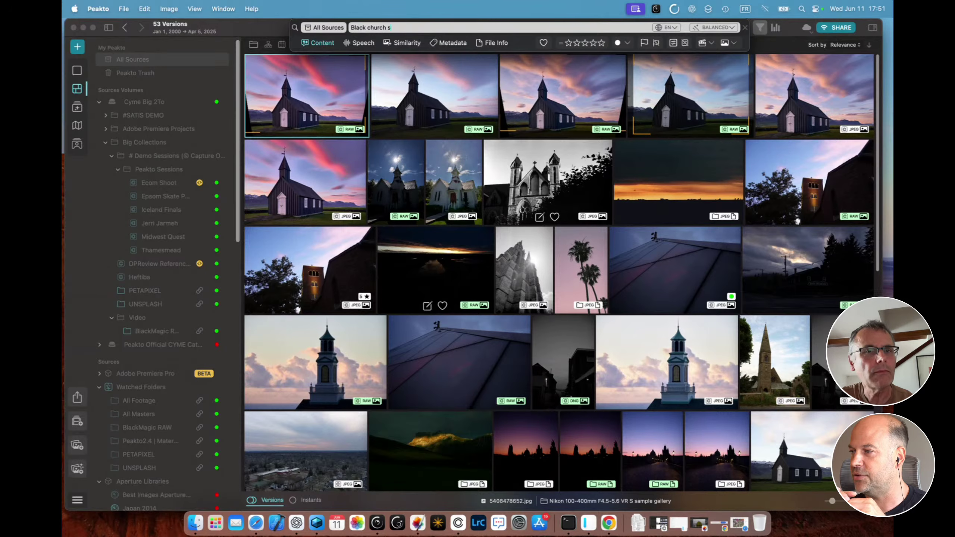
key(BackSpace)
key(BackSpace)
key(BackSpace)
key(BackSpace)
key(BackSpace)
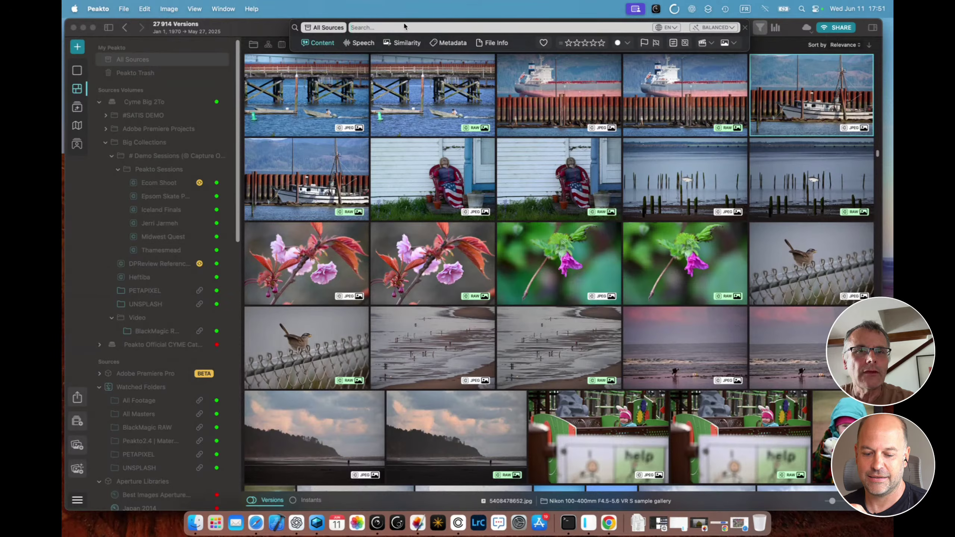
text(japanese)
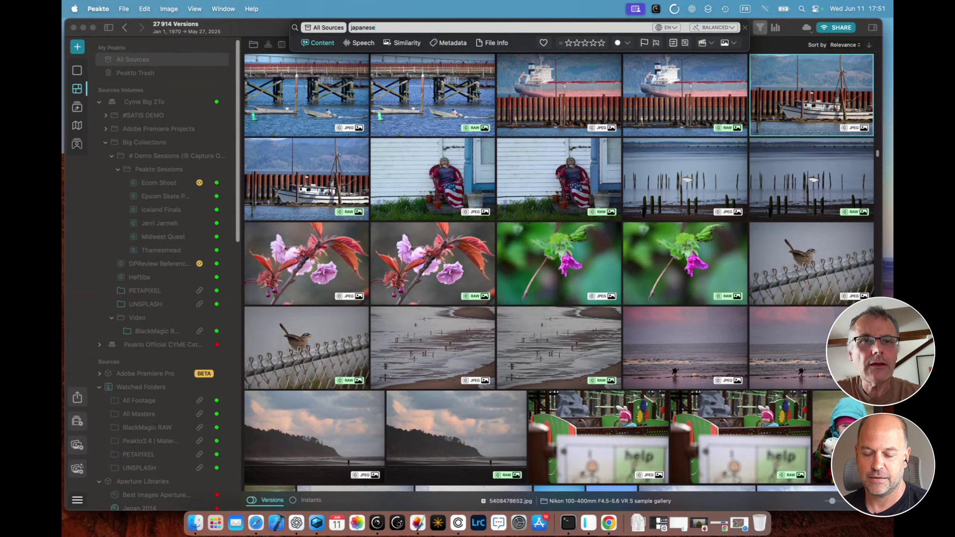
text( cook)
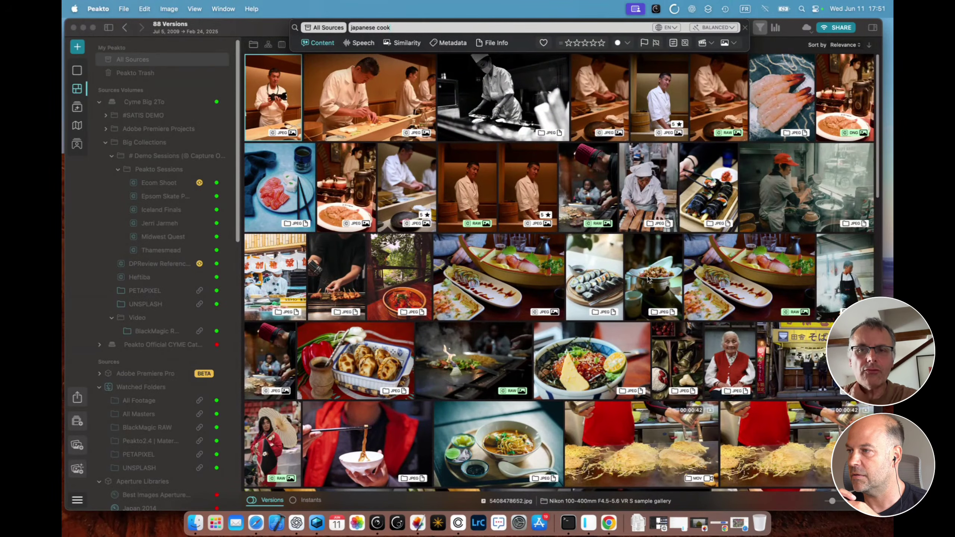
Step: Restrict the "japanese cook" results to videos and browse the matching clips
click(702, 43)
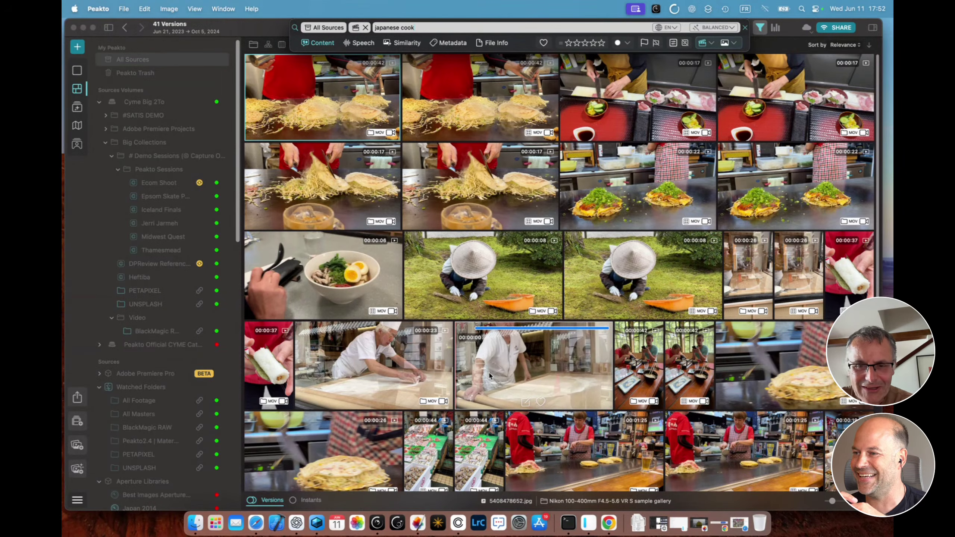
scroll(489, 374, down, 5)
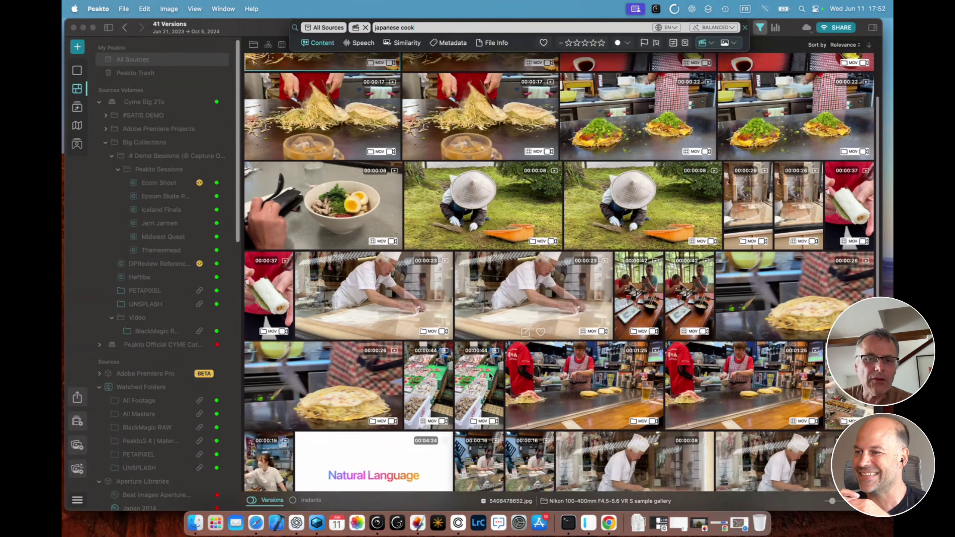
scroll(489, 375, down, 2)
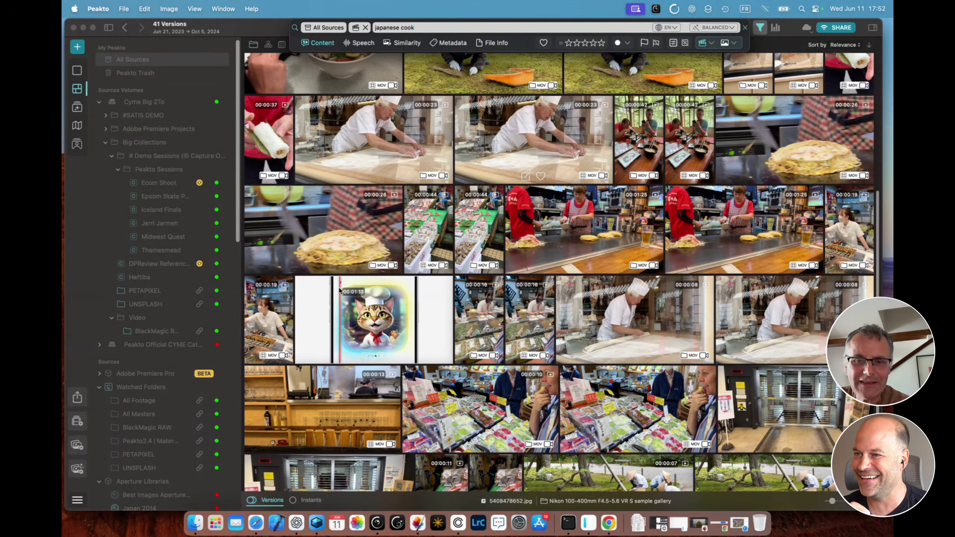
scroll(589, 168, up, 6)
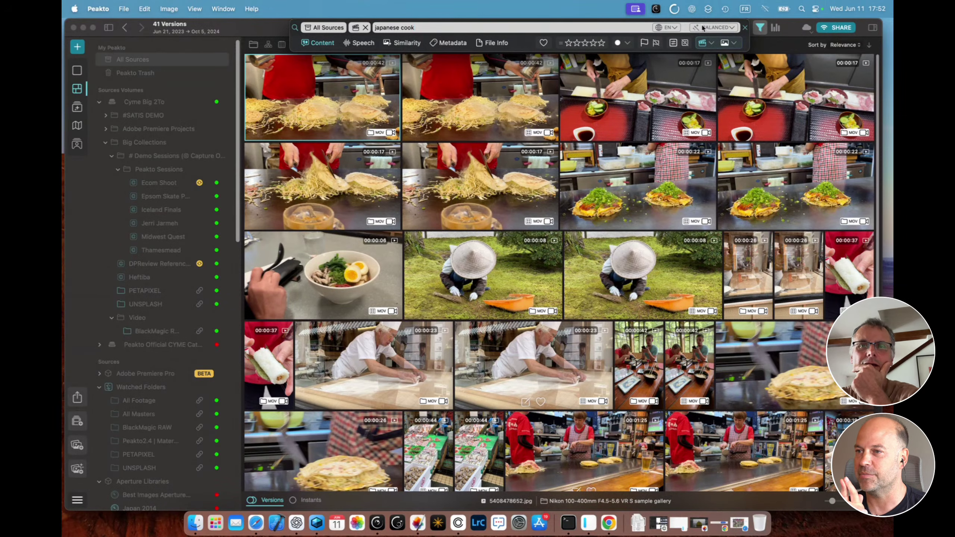
Step: Clear the video search, show the Japan Bits Capture One catalog, and select its photo of the moored boat
click(744, 28)
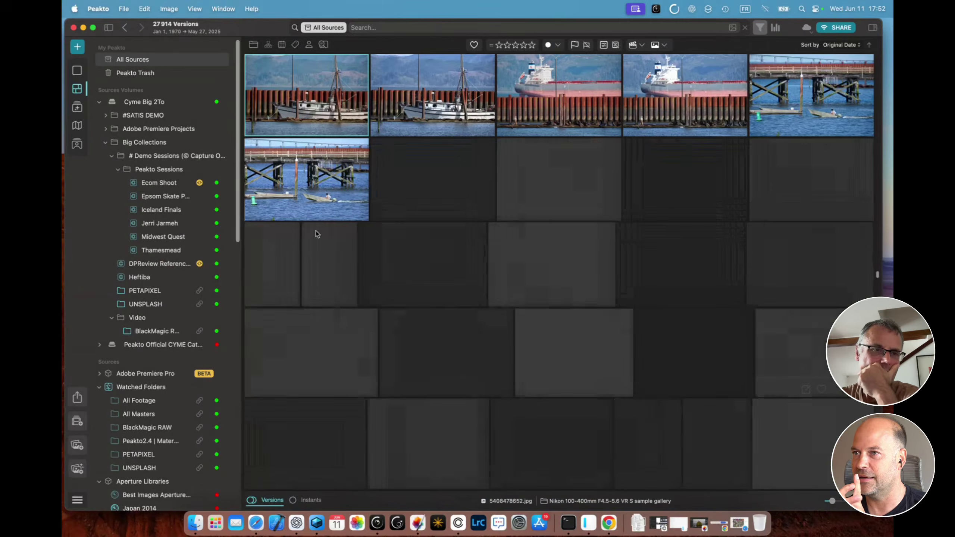
scroll(165, 404, down, 10)
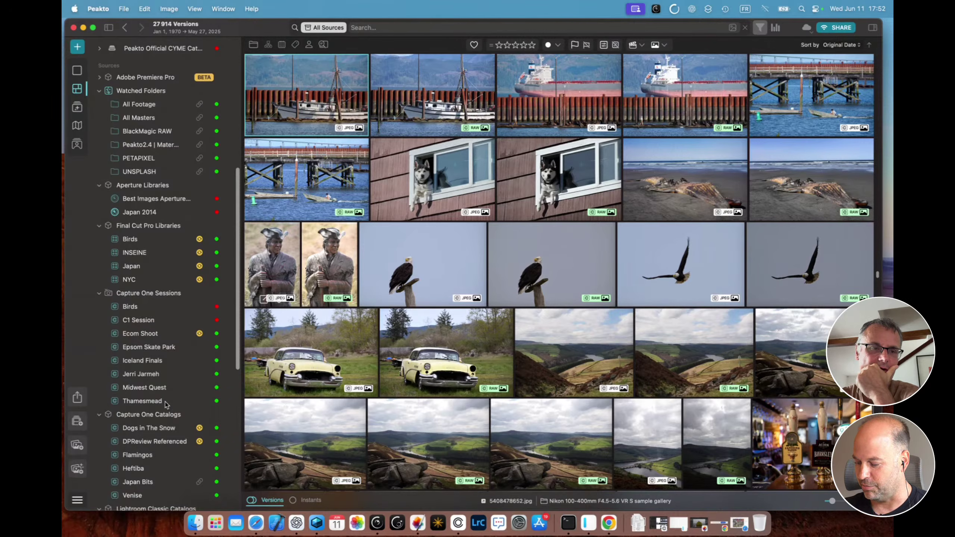
click(145, 483)
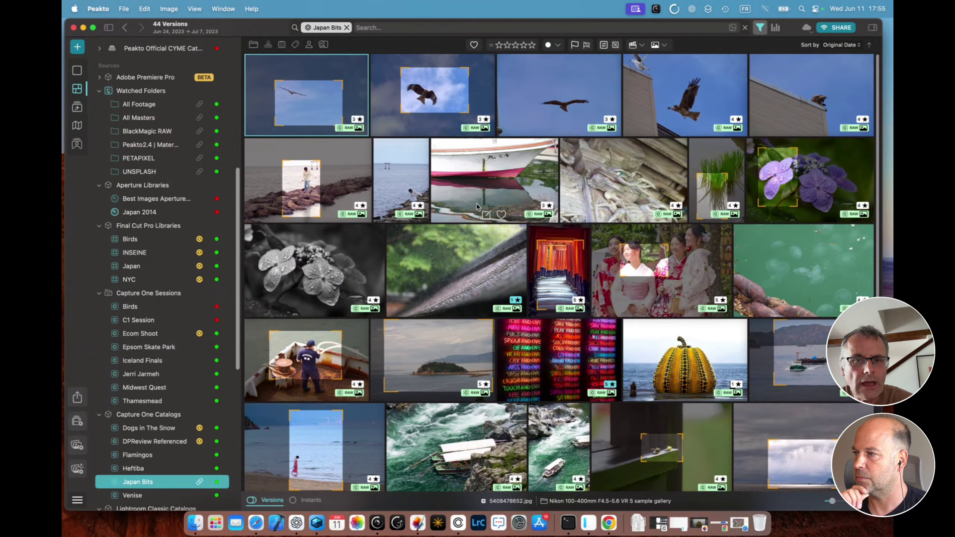
click(485, 218)
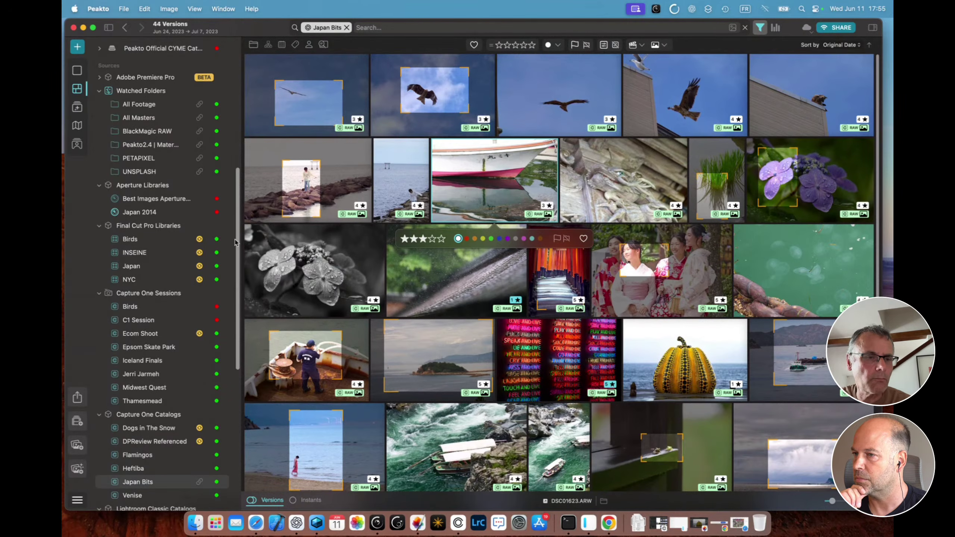
Step: Look through the connected libraries and editing workspaces, and view the yellow spotted pumpkin photo from Japan Bits enlarged
scroll(169, 377, down, 3)
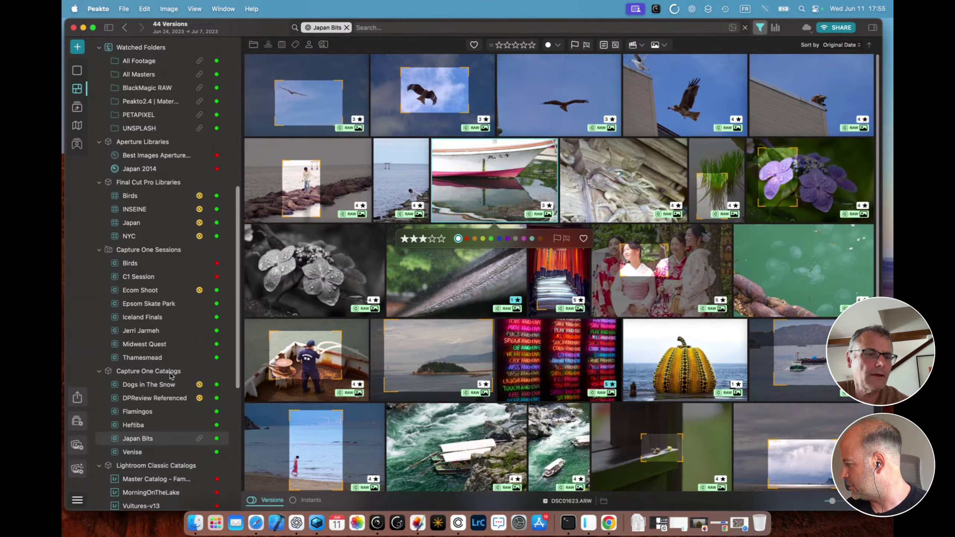
scroll(135, 414, down, 2)
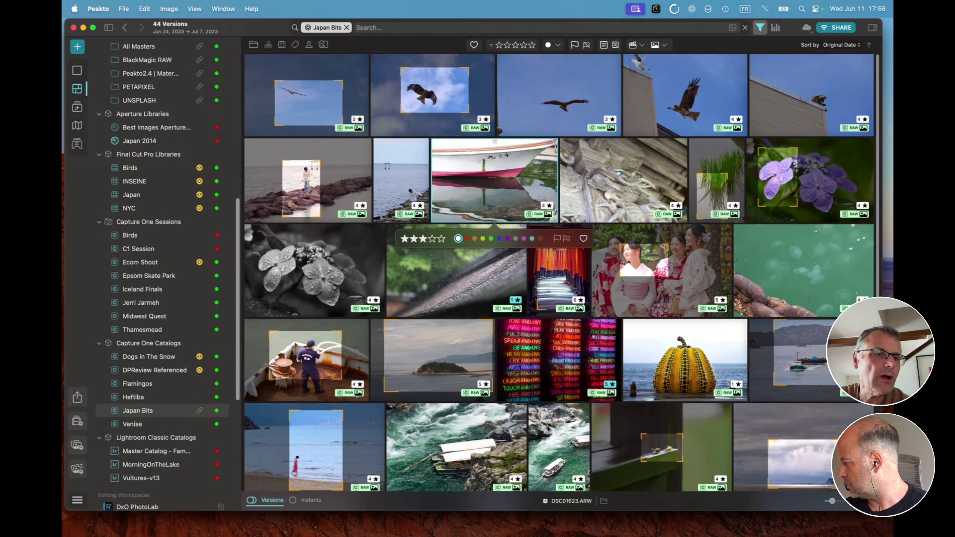
scroll(176, 206, up, 5)
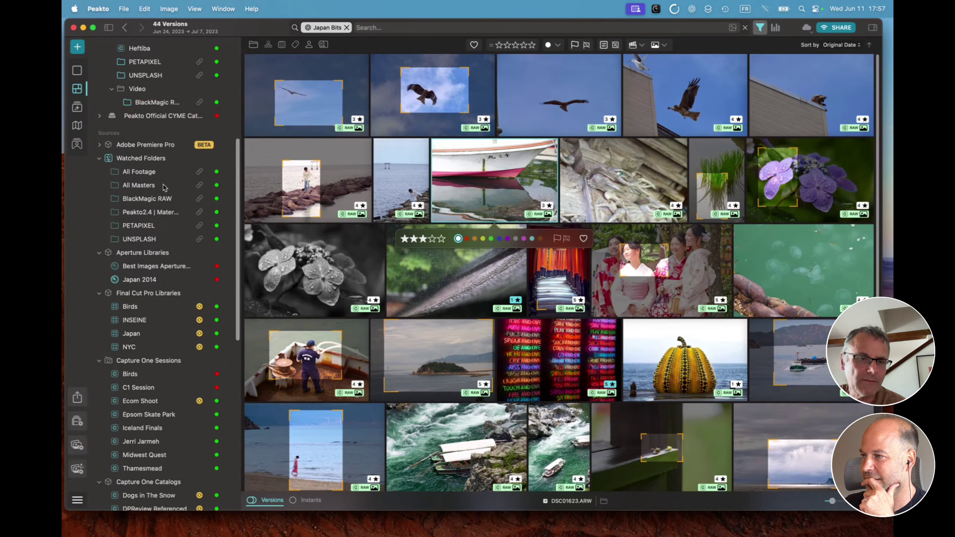
scroll(173, 298, down, 10)
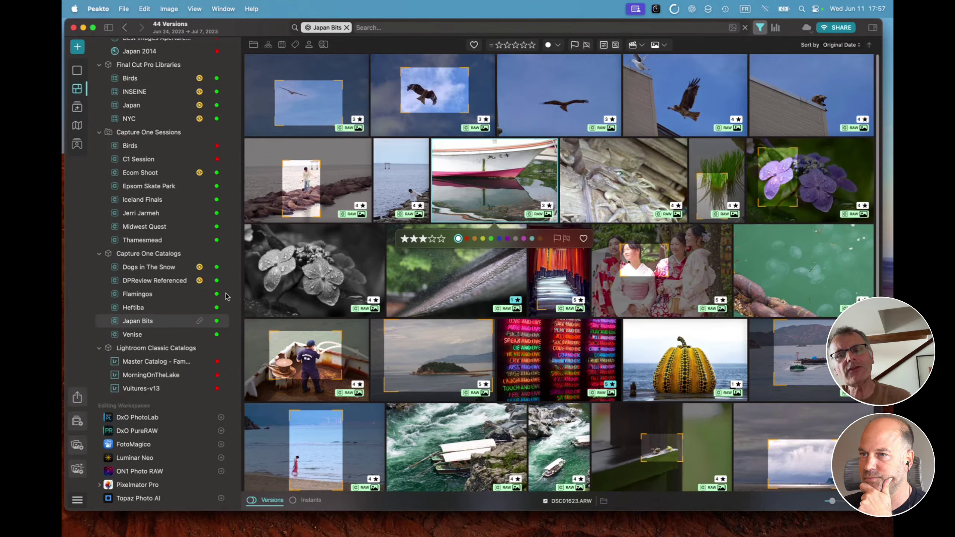
double_click(675, 363)
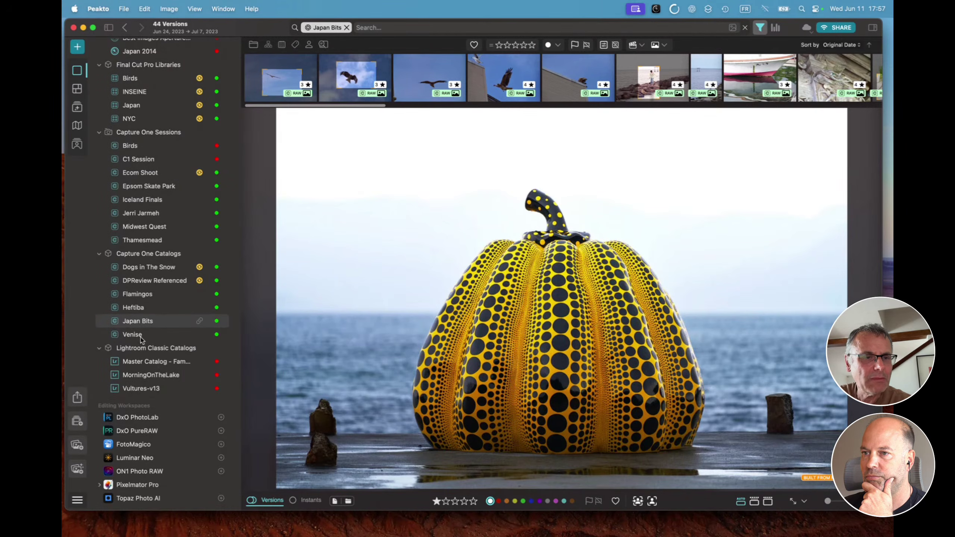
Step: Show the offline Best Images Aperture Library as a thumbnail grid and browse its photos
scroll(139, 247, up, 10)
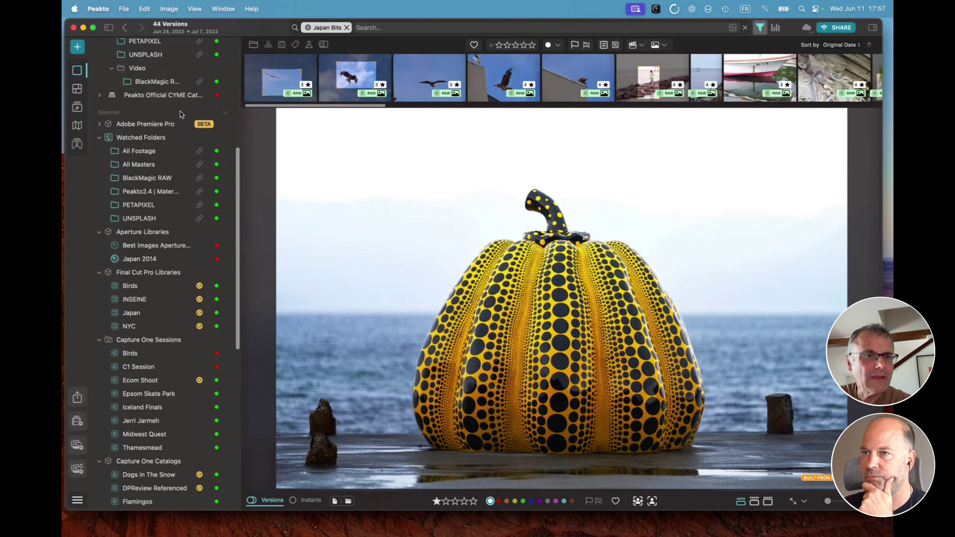
click(153, 245)
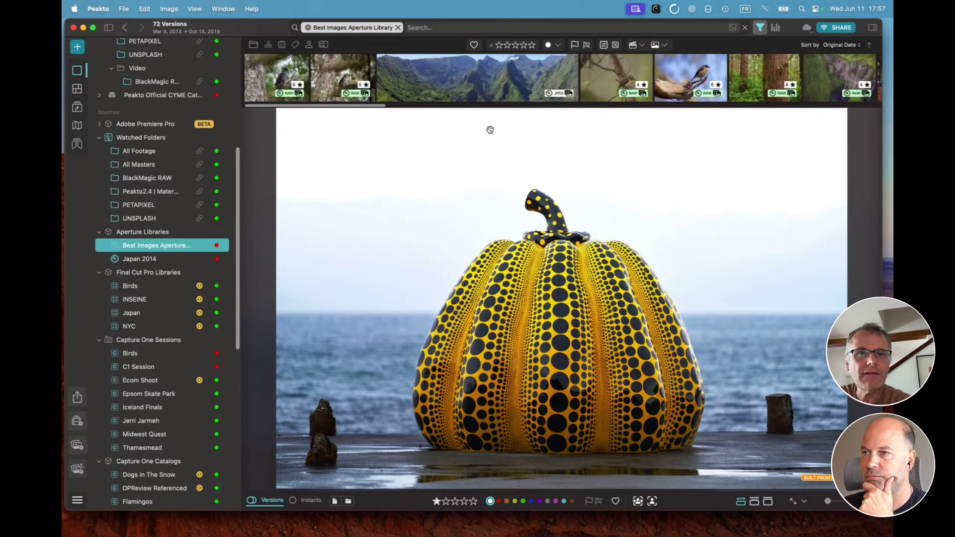
click(78, 88)
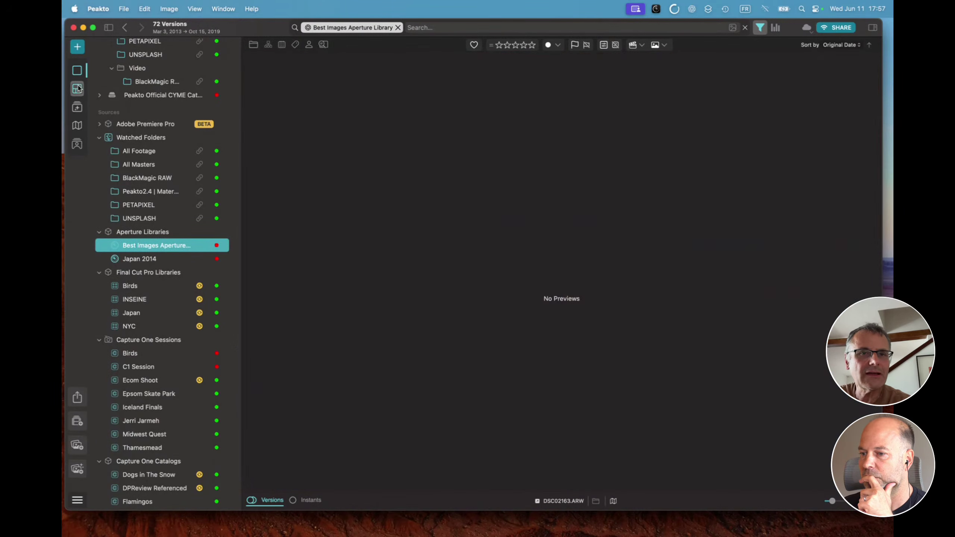
scroll(437, 202, down, 15)
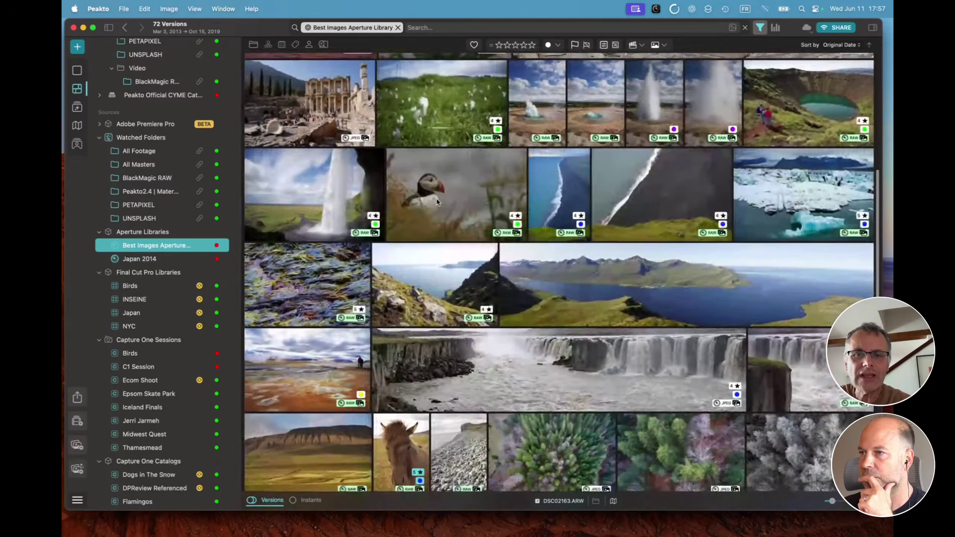
scroll(437, 202, down, 10)
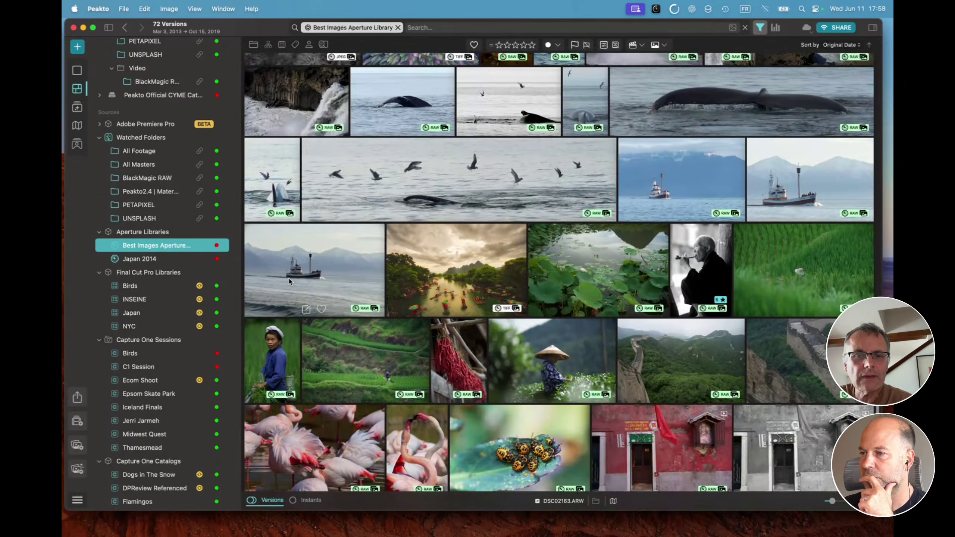
Step: Enlarge the photo of the woman in the rice field and compare its Aperture version with the two Lightroom versions
double_click(272, 361)
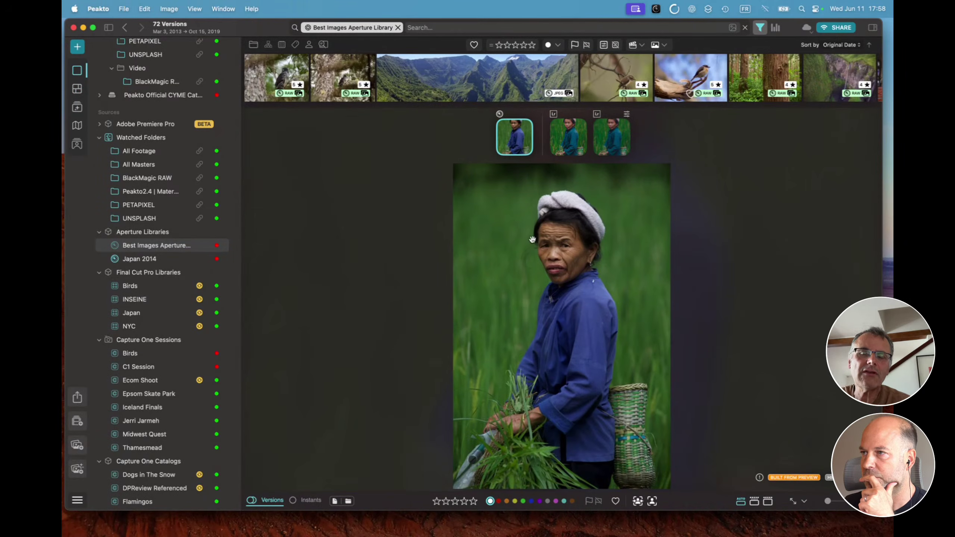
click(563, 140)
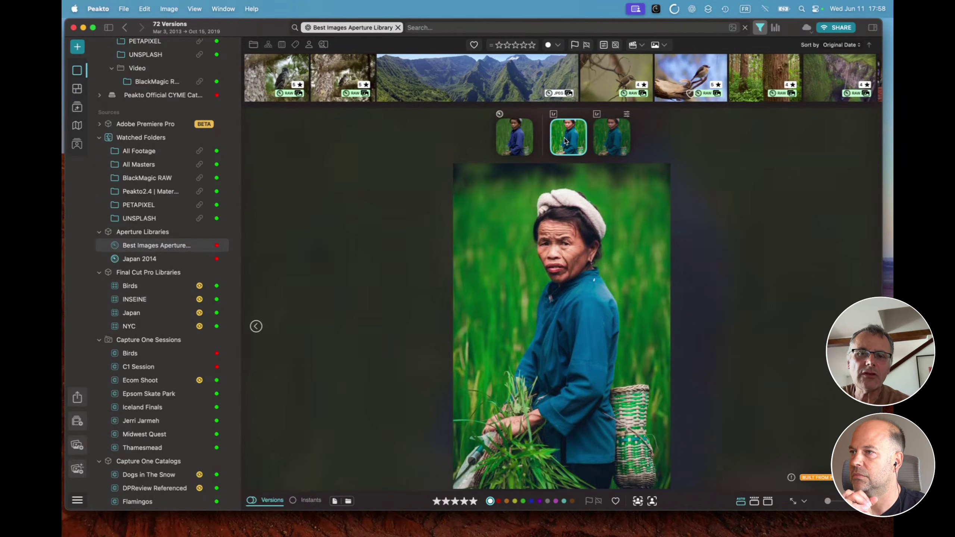
click(609, 142)
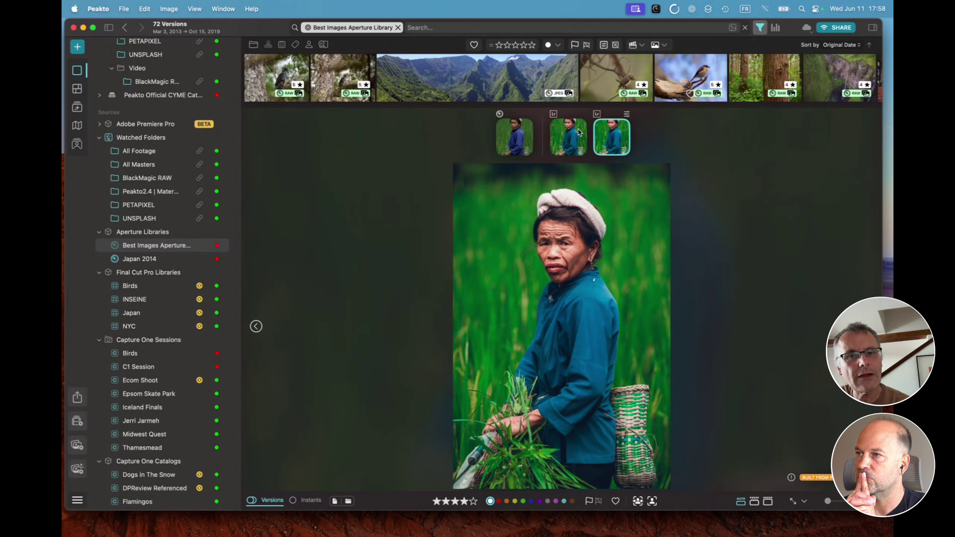
Step: View the photo of the bird perched on a curled branch enlarged, and browse the library's other photos in the filmstrip
click(630, 89)
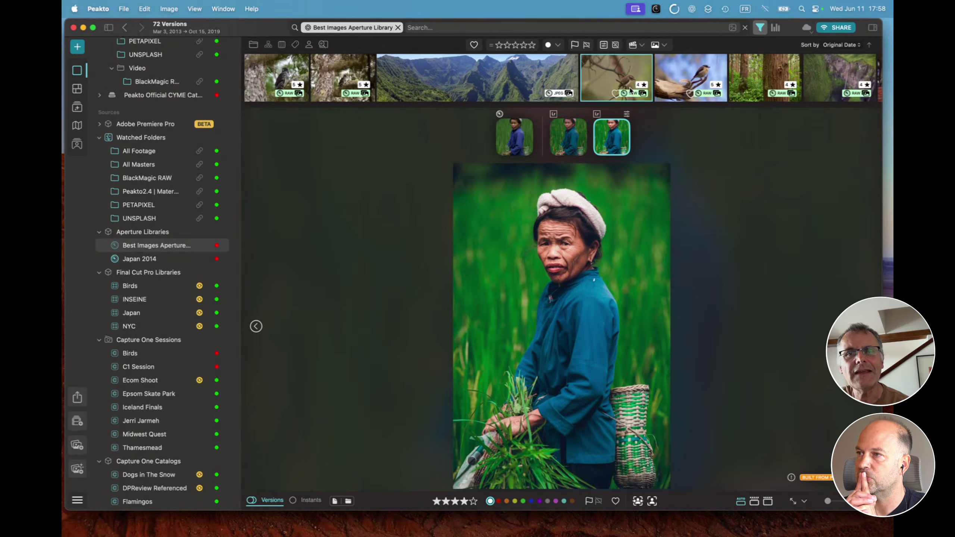
click(666, 86)
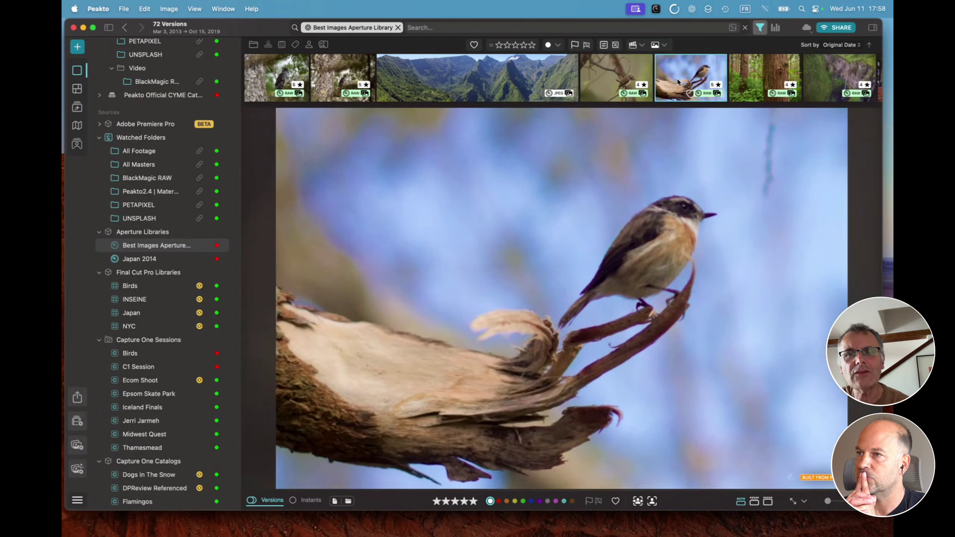
click(678, 81)
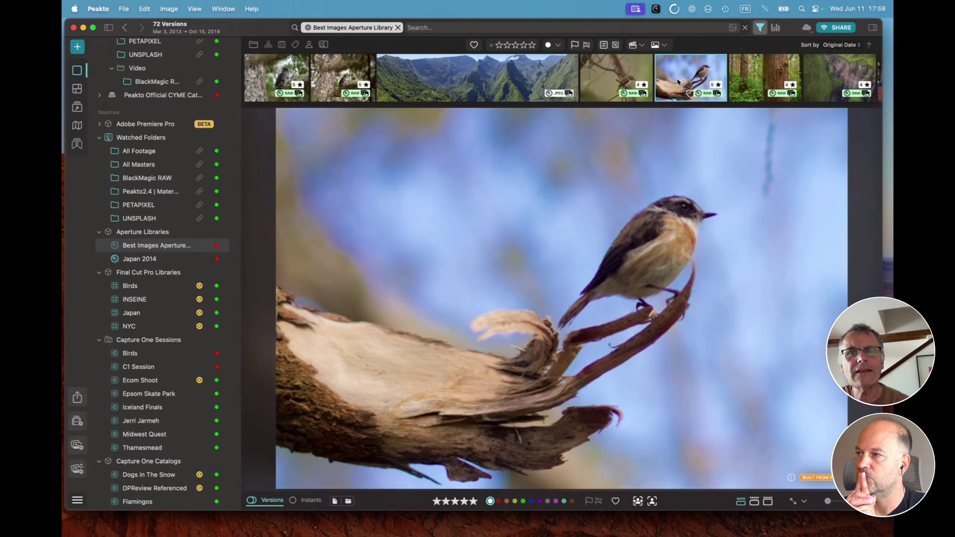
scroll(642, 79, right, 15)
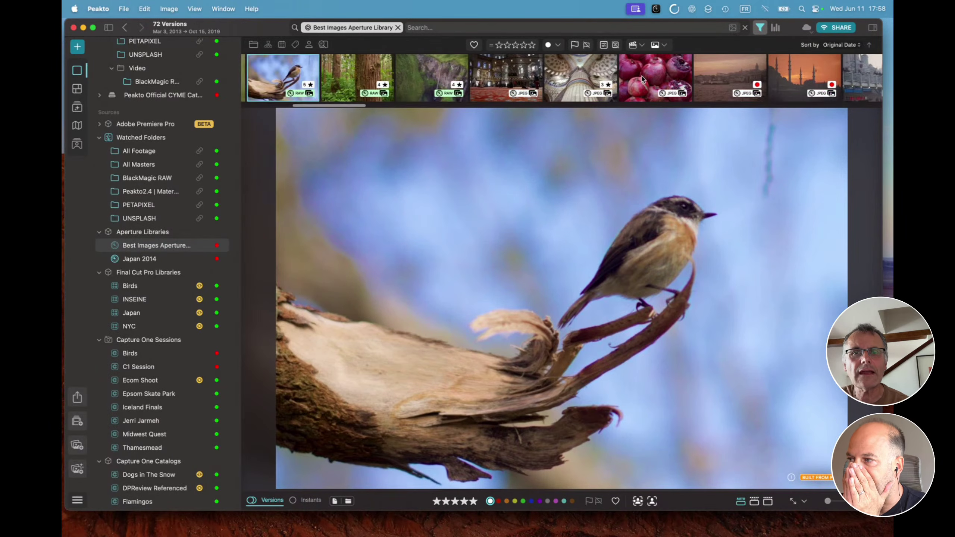
scroll(642, 79, right, 15)
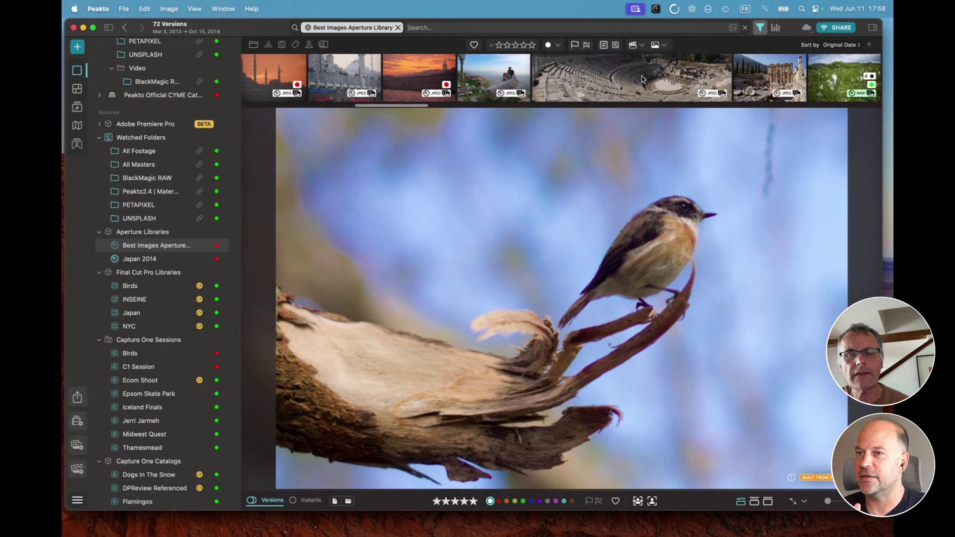
scroll(642, 79, right, 3)
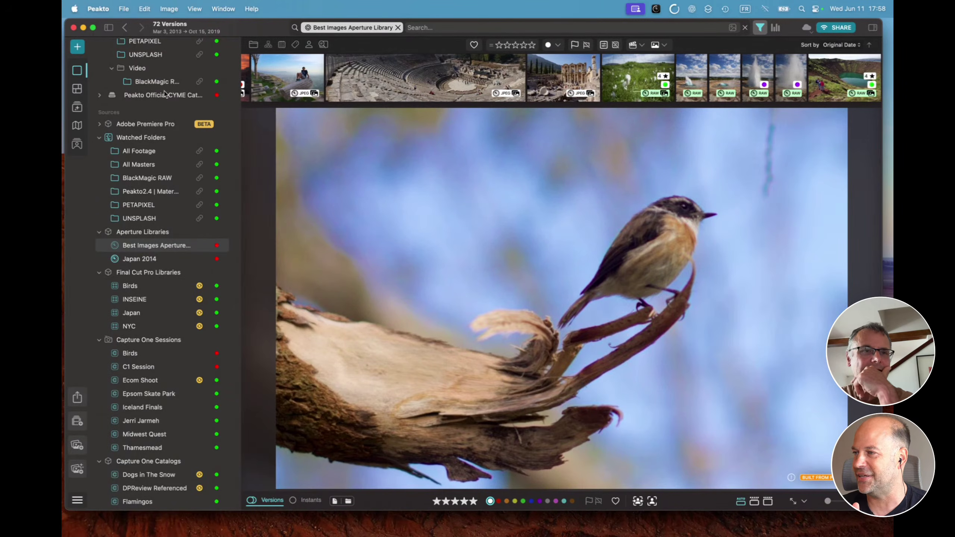
Step: Return the Aperture library to the thumbnail grid and look through the full list of sources, editing workspaces and albums
click(76, 90)
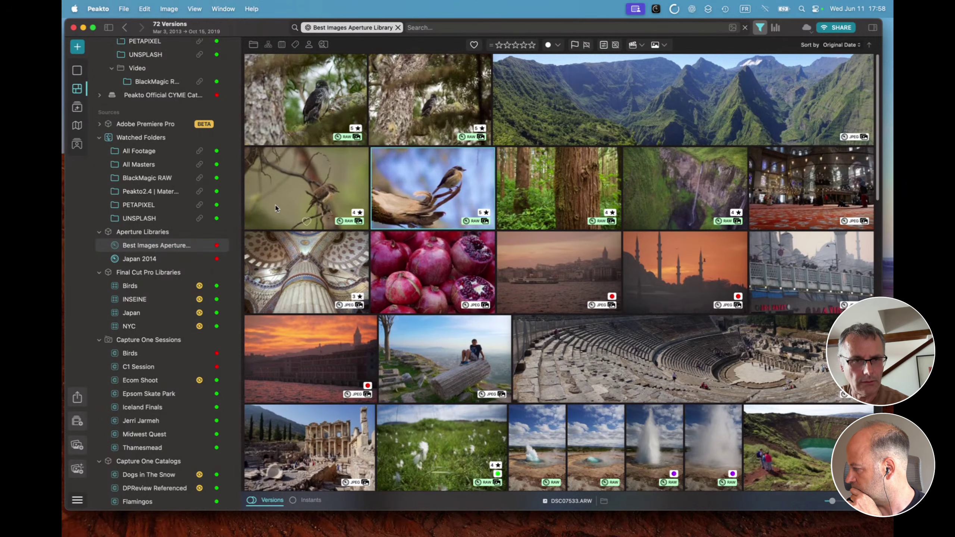
scroll(166, 151, up, 10)
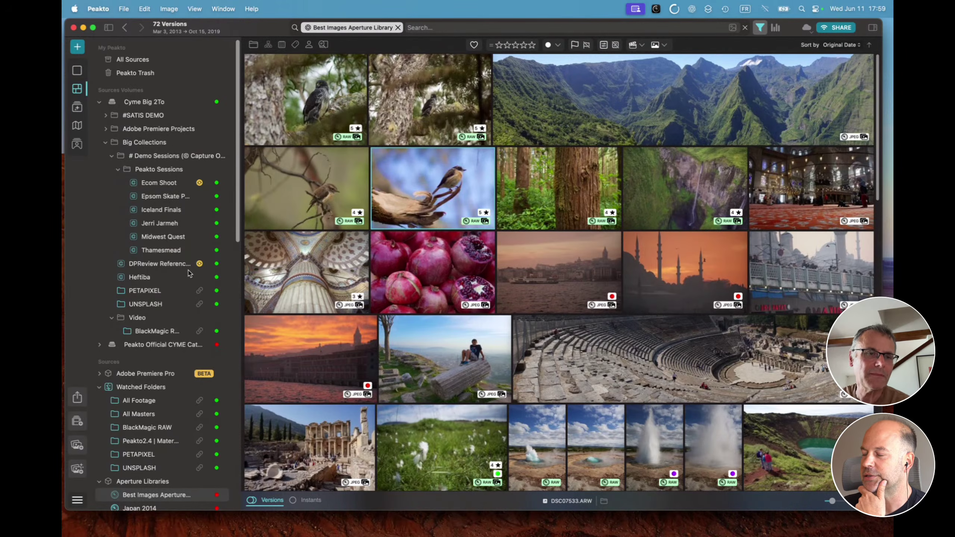
scroll(188, 270, down, 15)
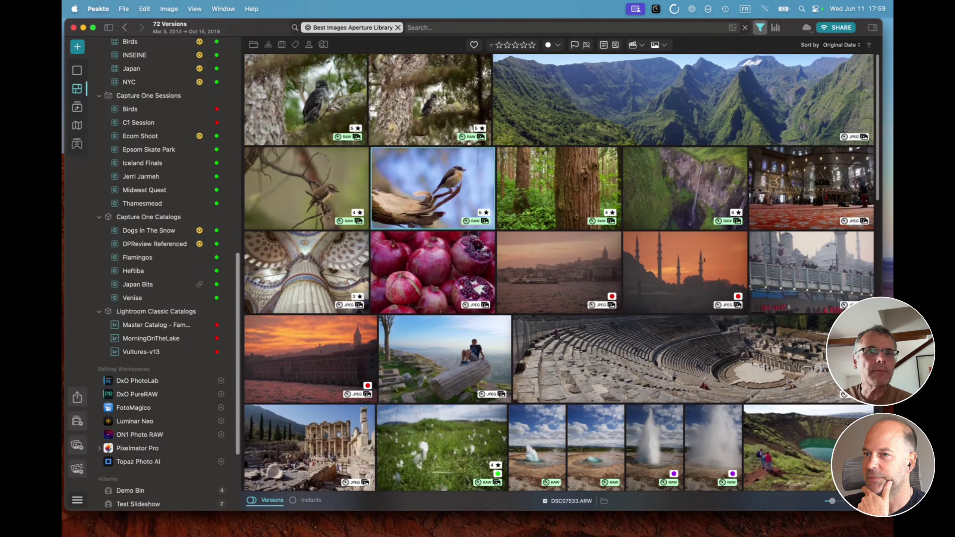
Step: Switch from the Best Images Aperture Library to the media of All Sources
click(447, 27)
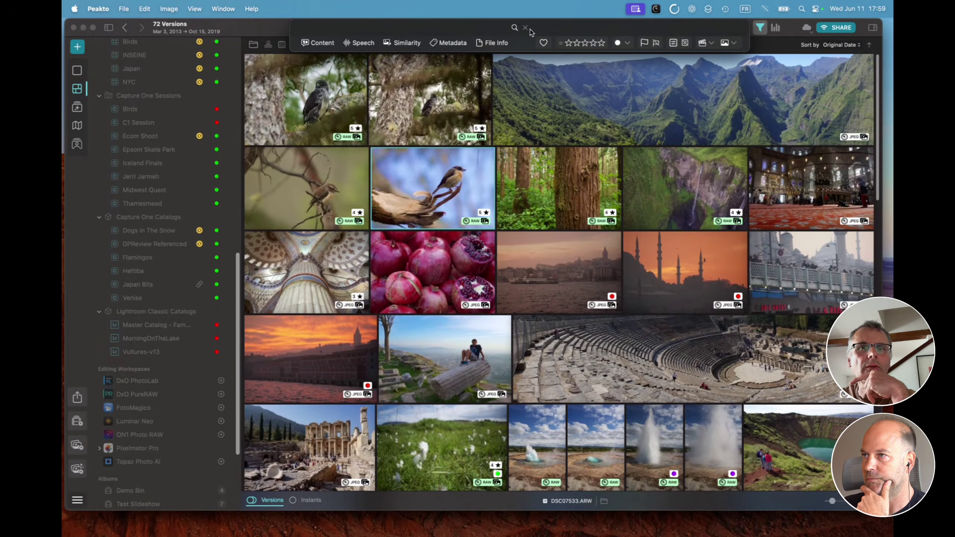
click(260, 31)
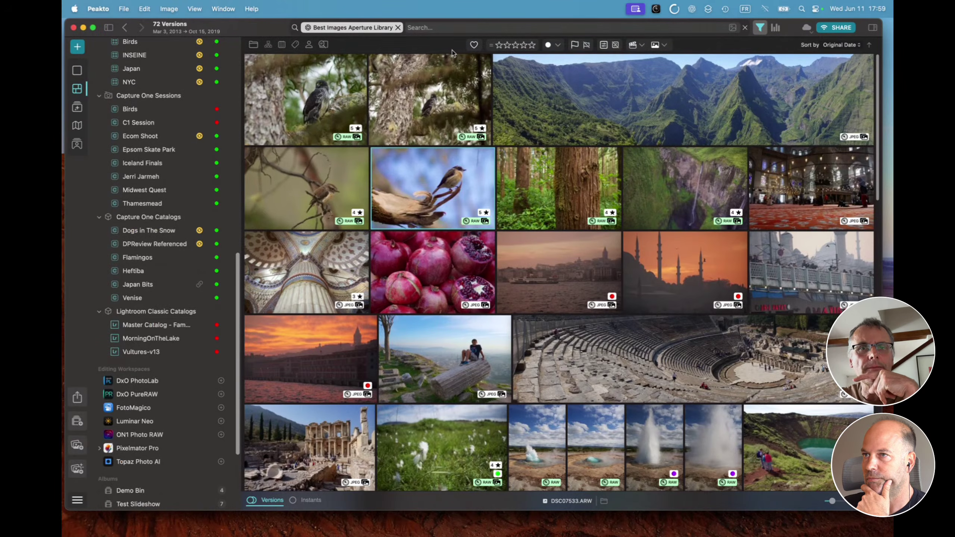
click(444, 29)
scroll(176, 86, up, 15)
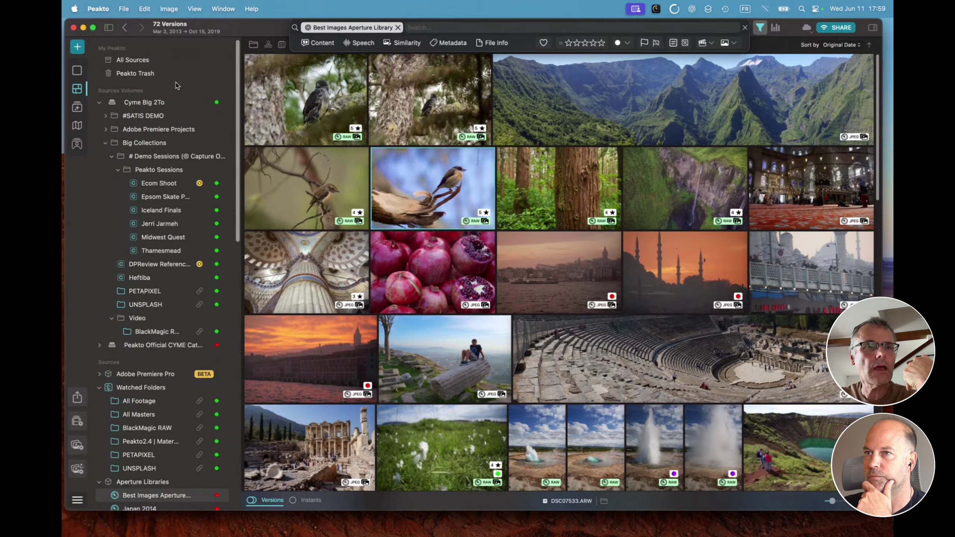
click(141, 58)
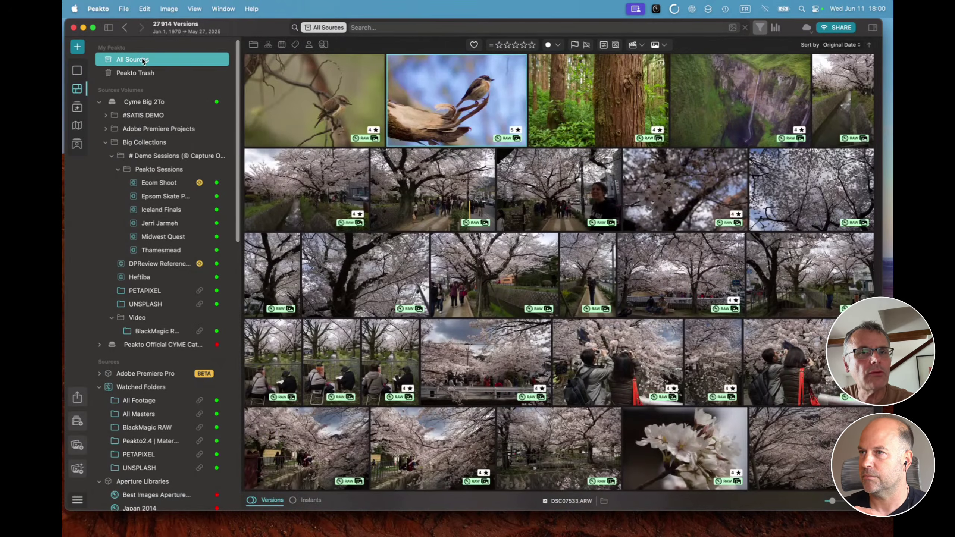
Step: Search the speech in all sources for "Skywalker" and apply it as a filter
click(369, 28)
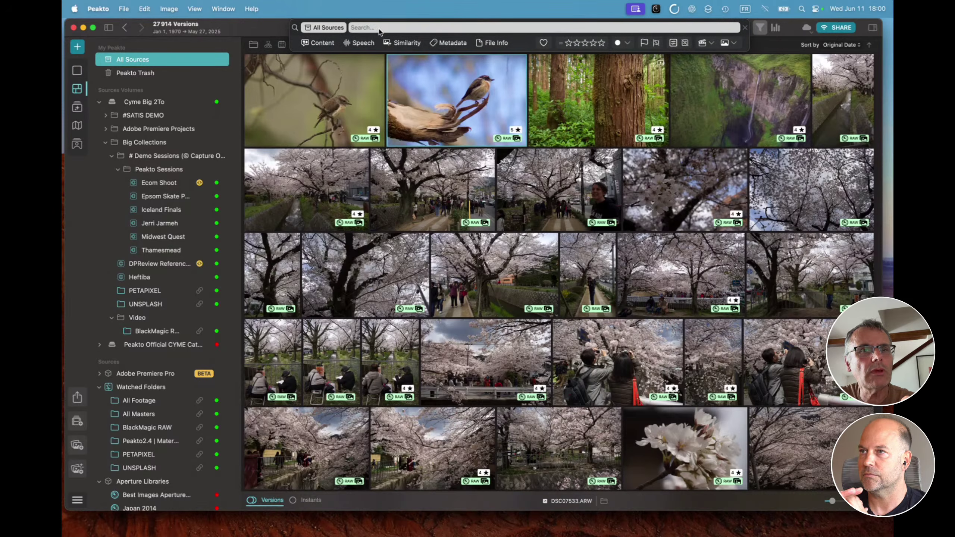
click(357, 45)
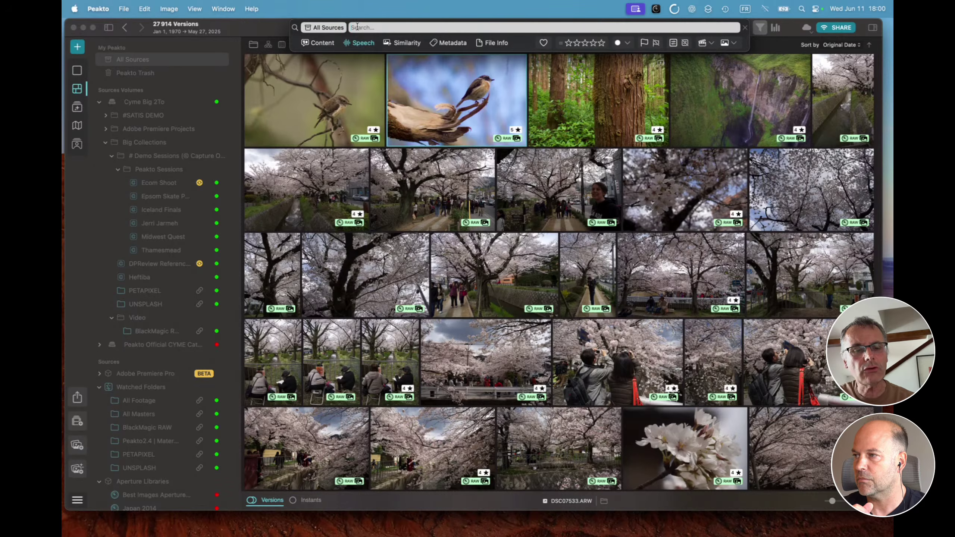
text(Skywa)
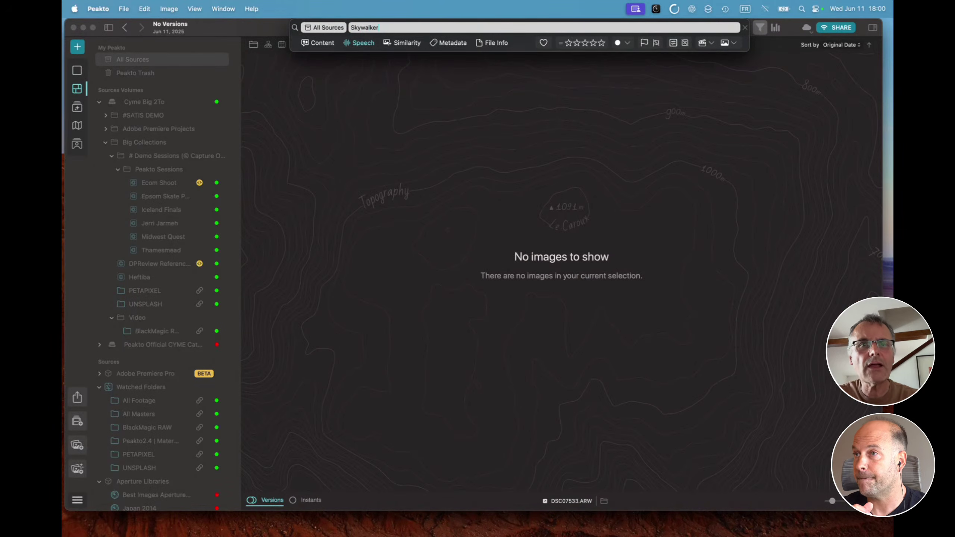
text(lker)
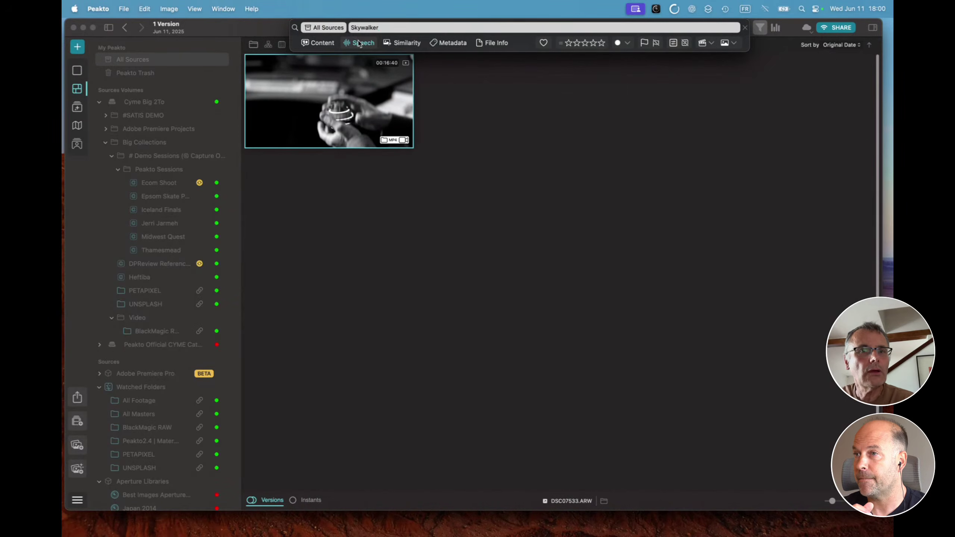
key(Return)
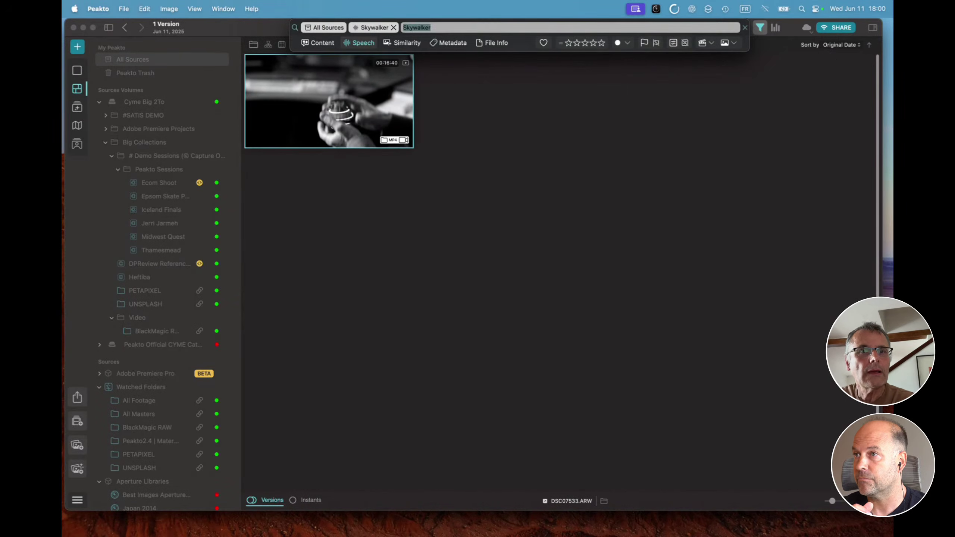
Step: Open the found video with its audio transcript, play it from the first two Skywalker mentions, and jump back to about 1:00
double_click(332, 117)
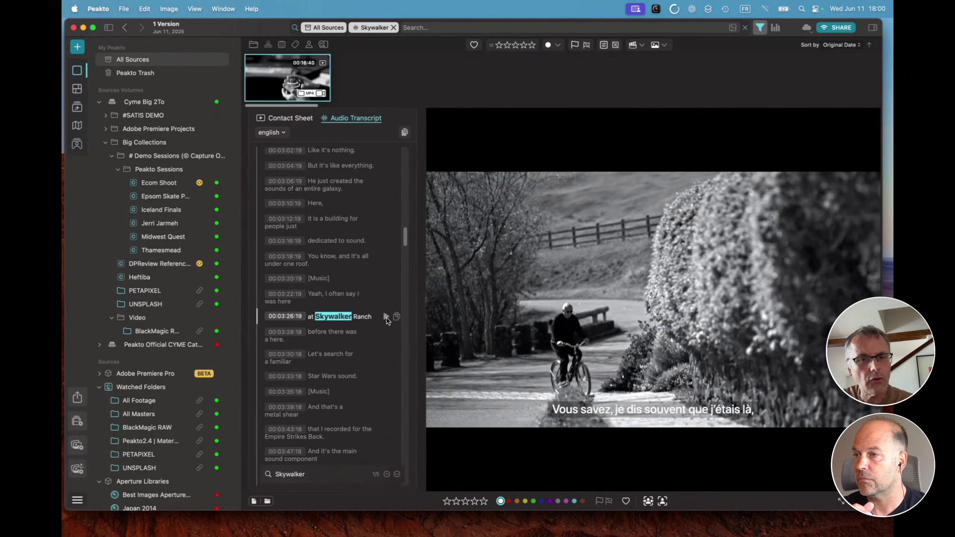
click(386, 317)
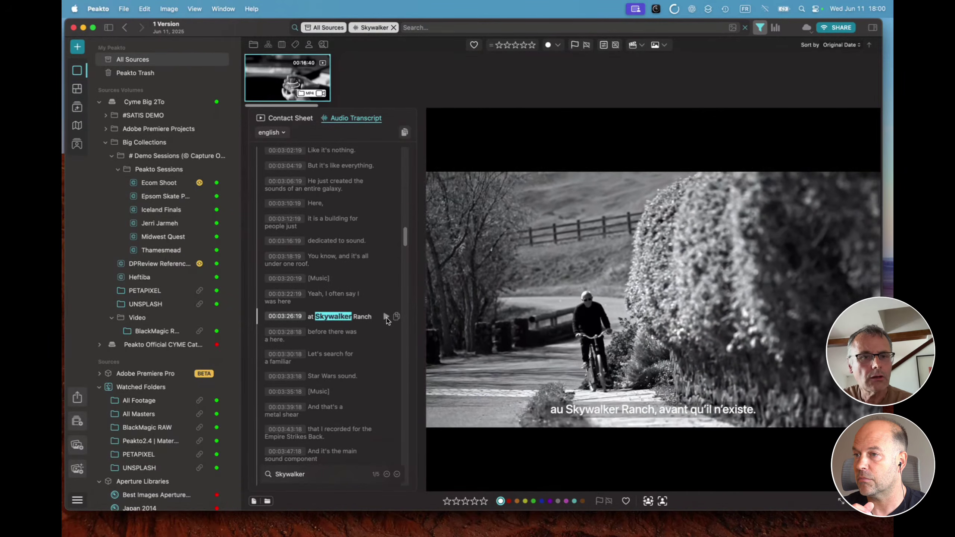
click(397, 474)
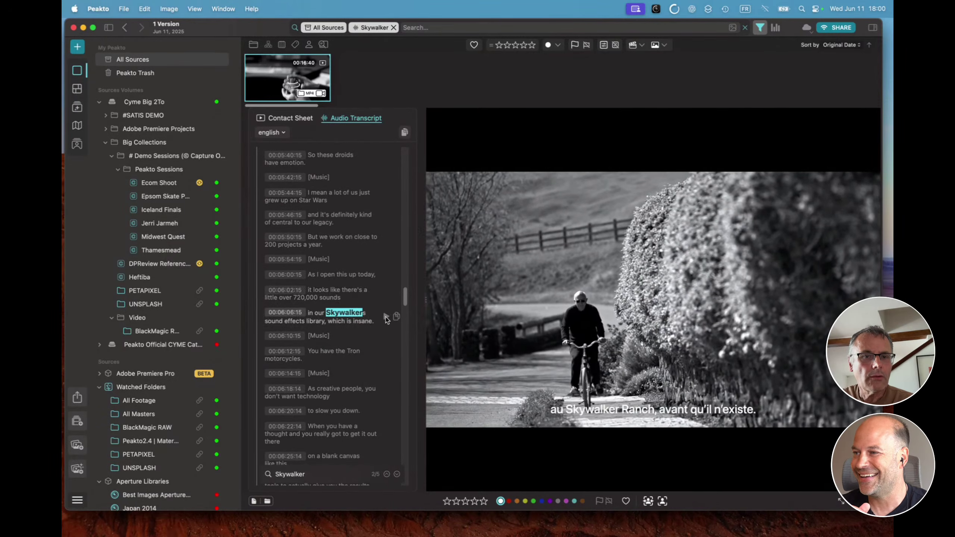
click(385, 316)
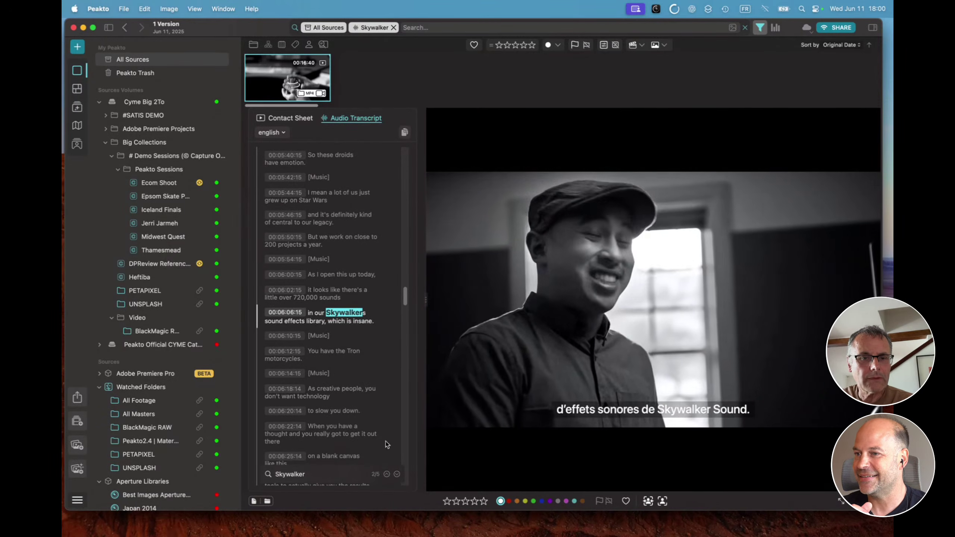
mouse_move(545, 454)
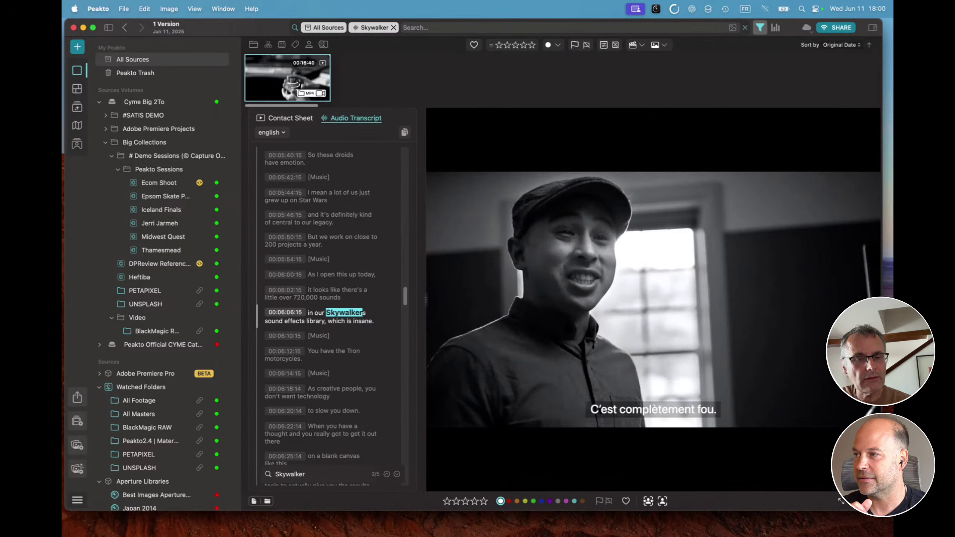
mouse_move(529, 170)
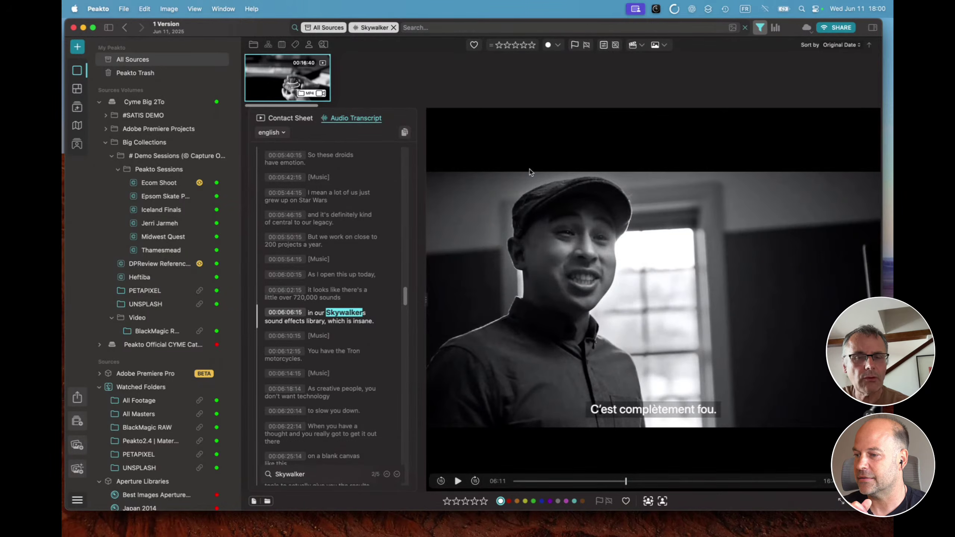
click(533, 482)
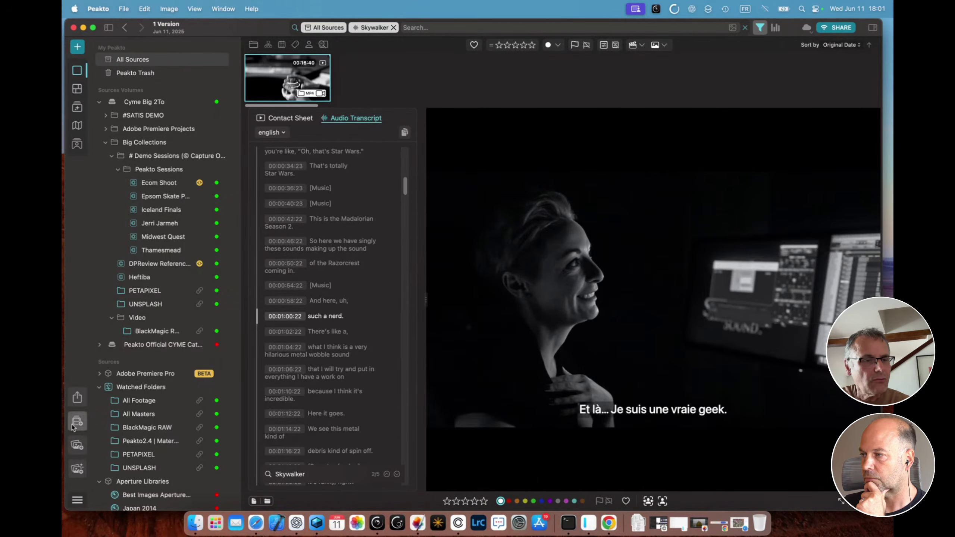
Step: Open the album "Walking on the edge - rough V1" and look at its options for exporting or sending to video editors
scroll(110, 426, down, 15)
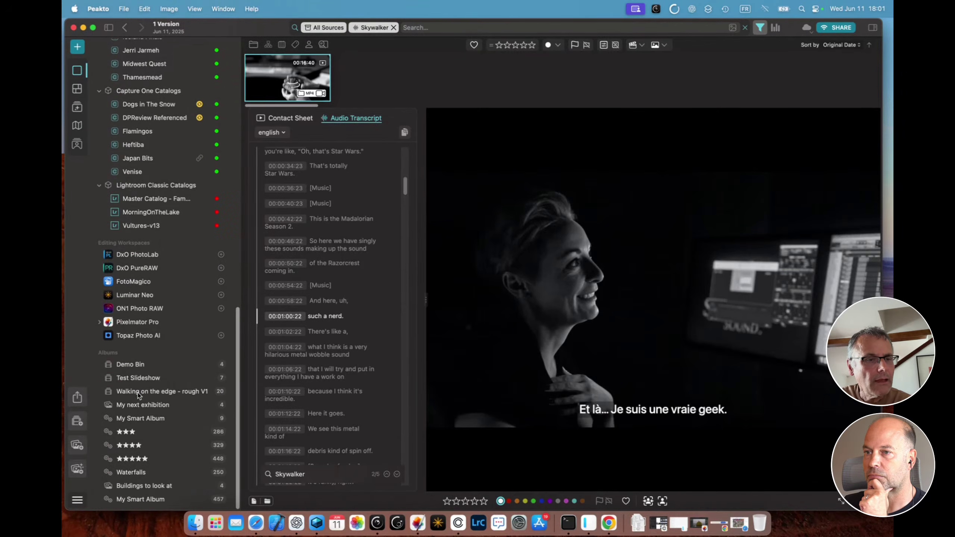
click(140, 391)
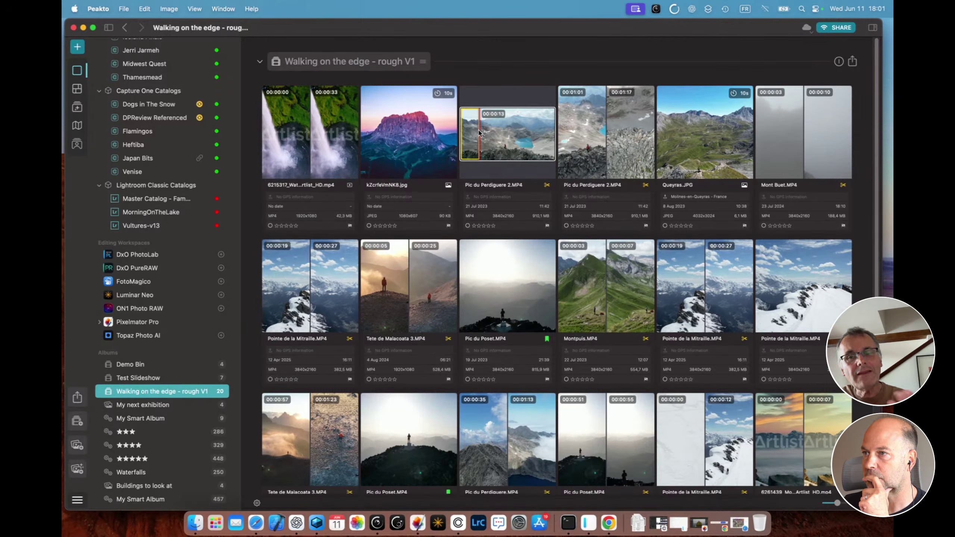
click(852, 62)
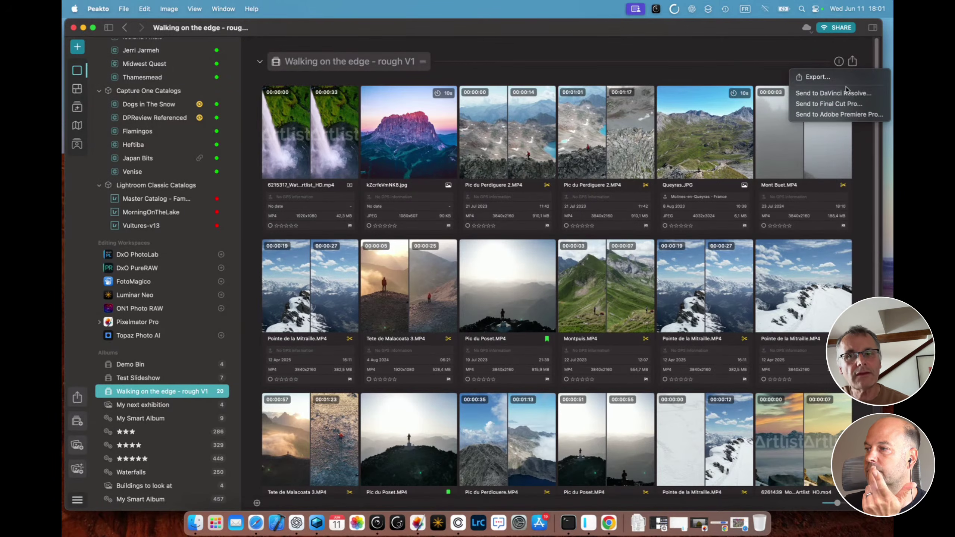
click(702, 65)
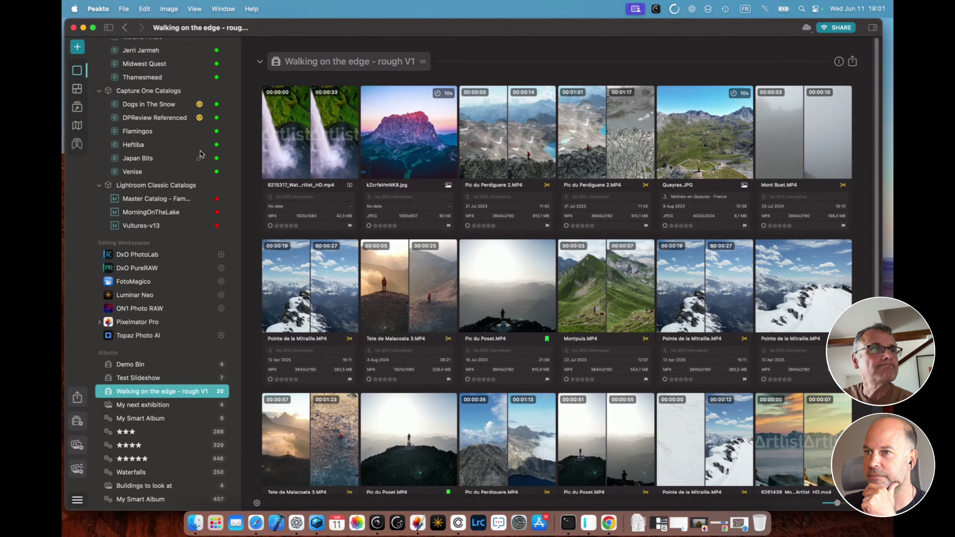
Step: Show the Japan Bits Capture One catalog as a thumbnail grid without the Skywalker filter, and browse its photos
scroll(148, 254, up, 5)
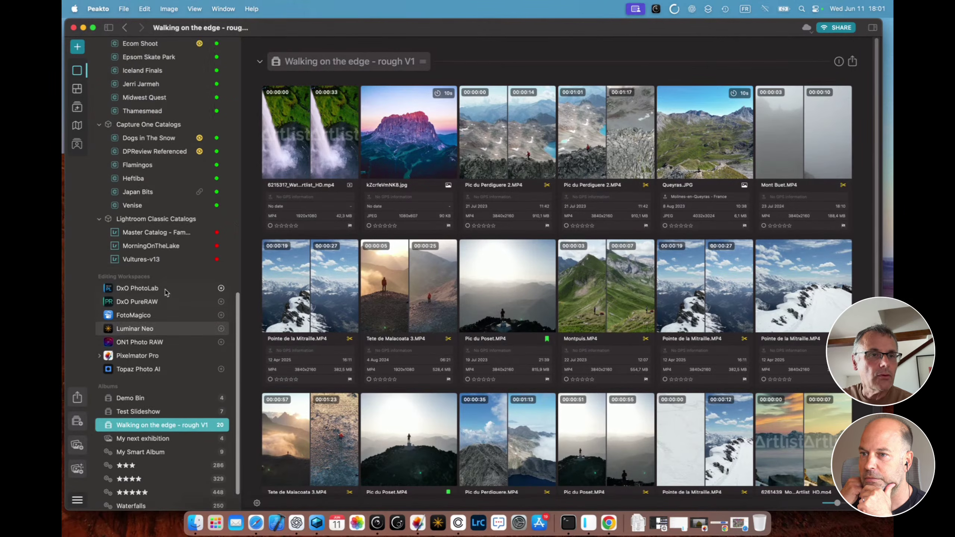
click(145, 240)
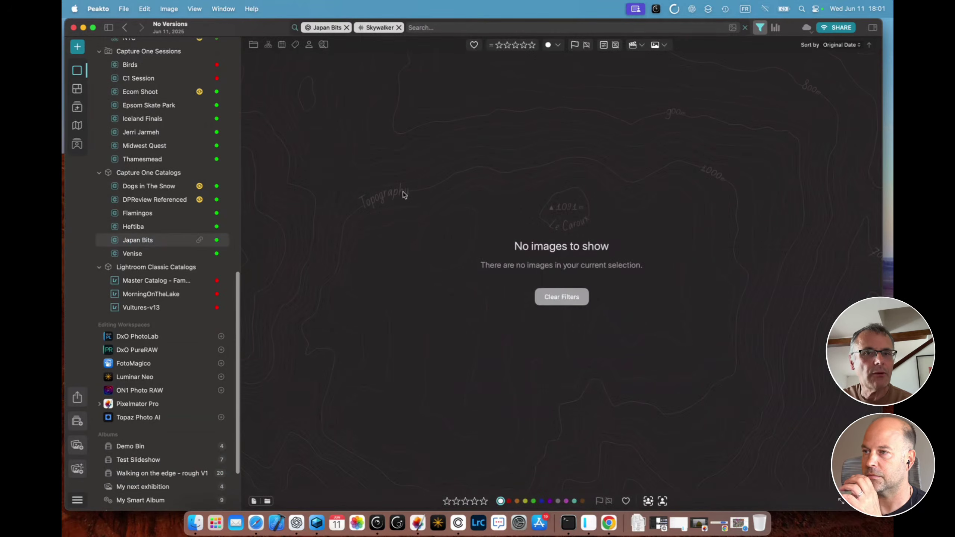
click(399, 28)
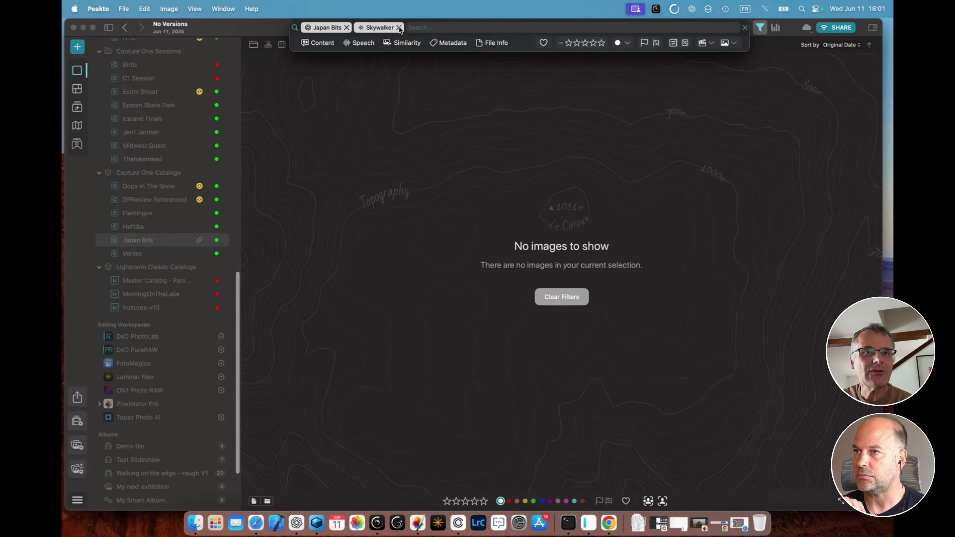
click(76, 88)
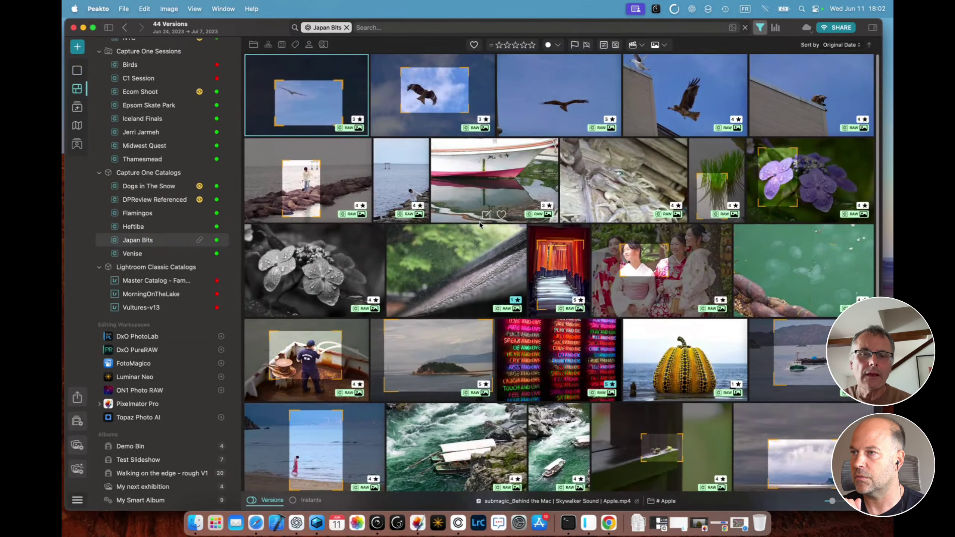
scroll(479, 225, down, 2)
scroll(479, 224, down, 5)
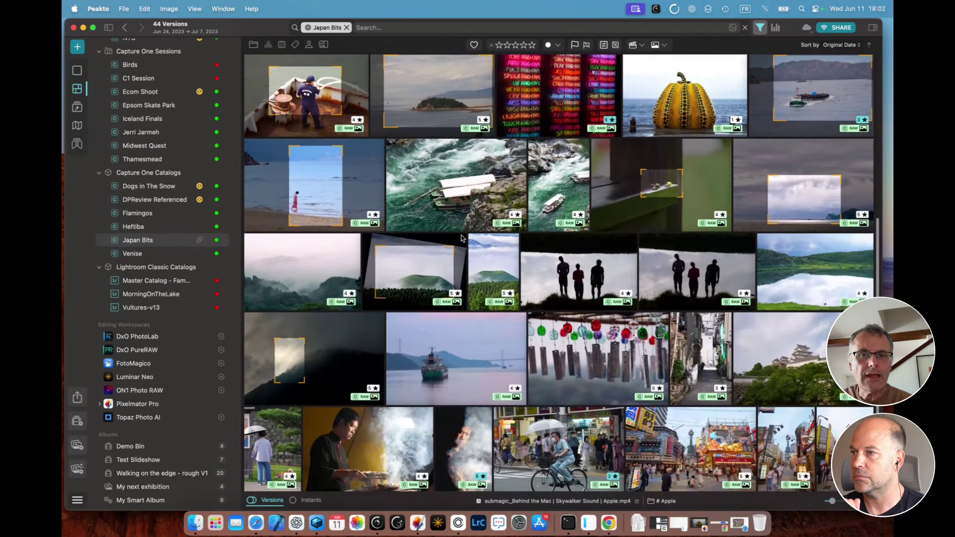
scroll(472, 236, down, 2)
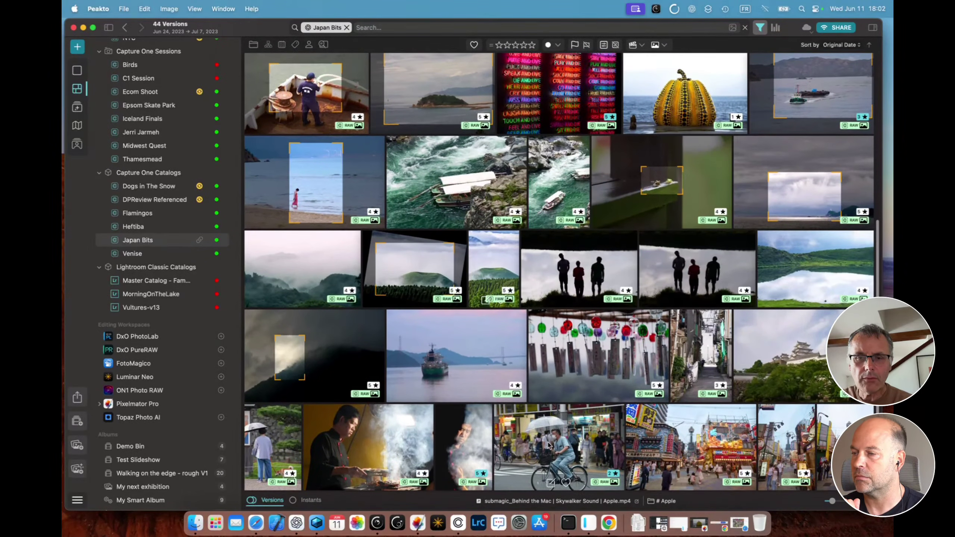
Step: Select the photo of the cyclist with the umbrella, show the inspector, and review its AI analysis and general information
click(548, 445)
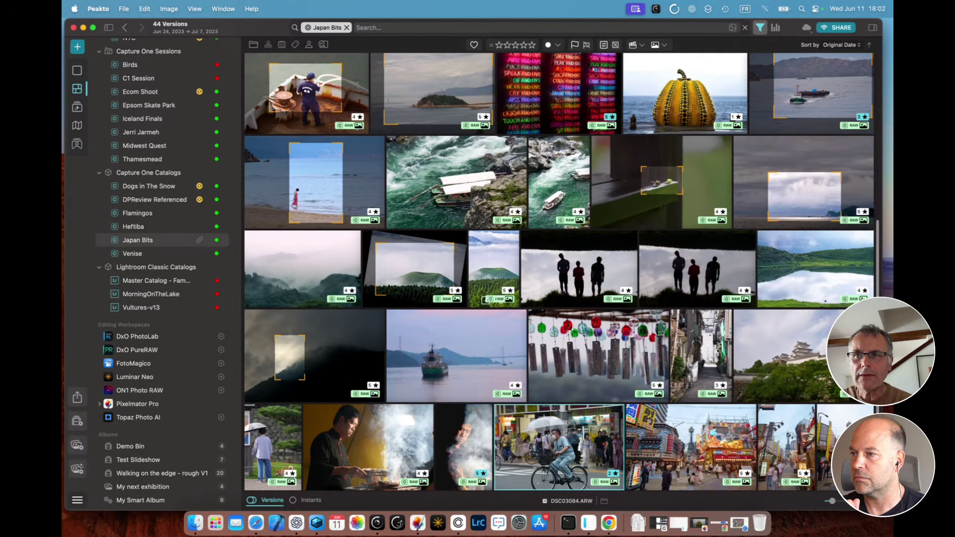
click(873, 28)
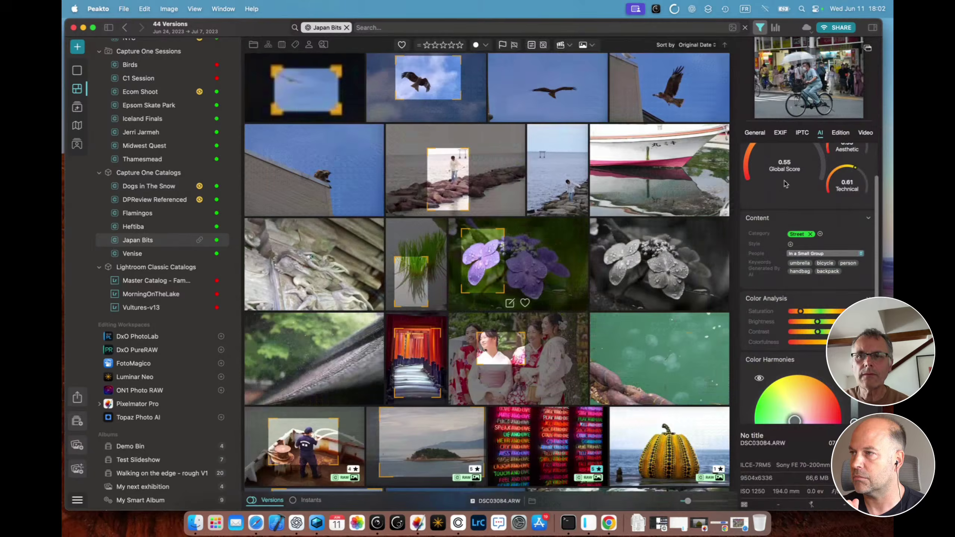
scroll(677, 226, down, 10)
click(754, 133)
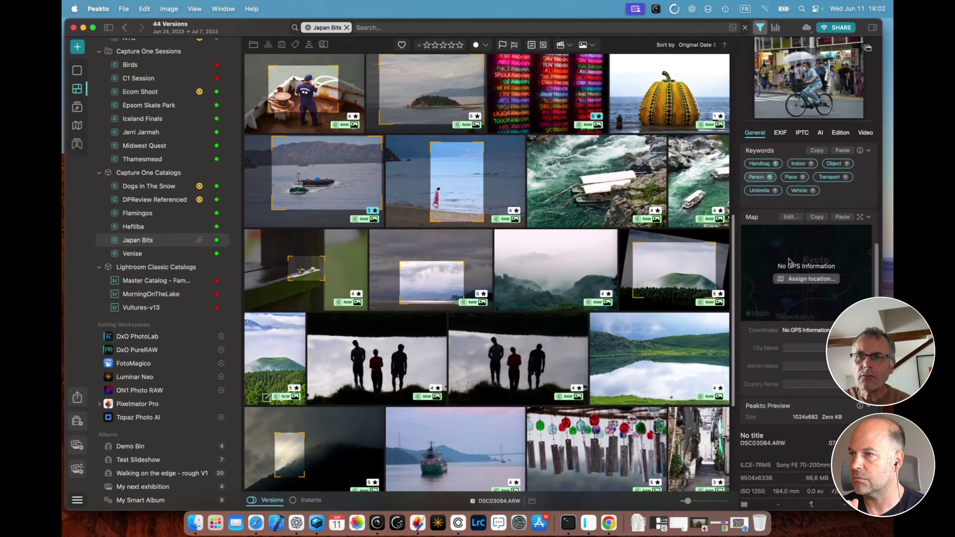
scroll(790, 248, down, 1)
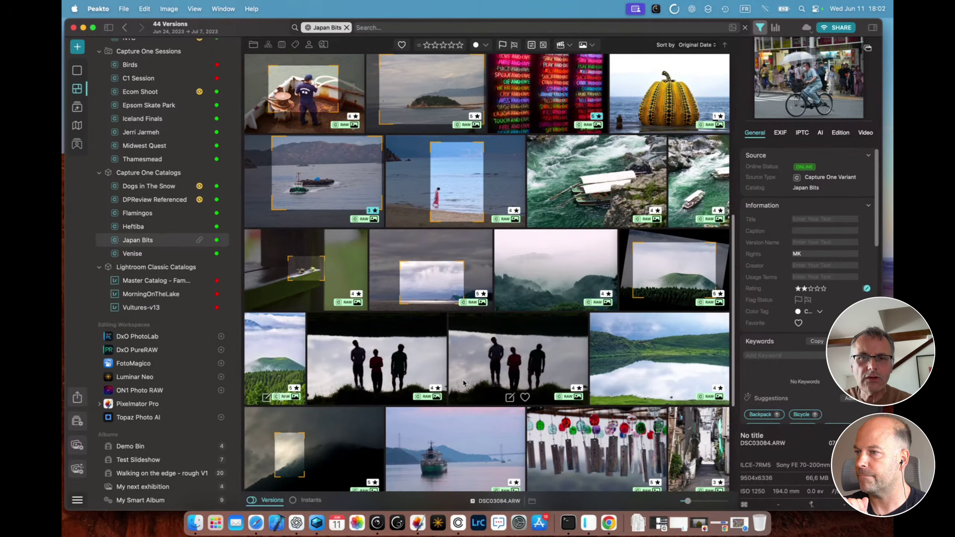
scroll(463, 382, down, 5)
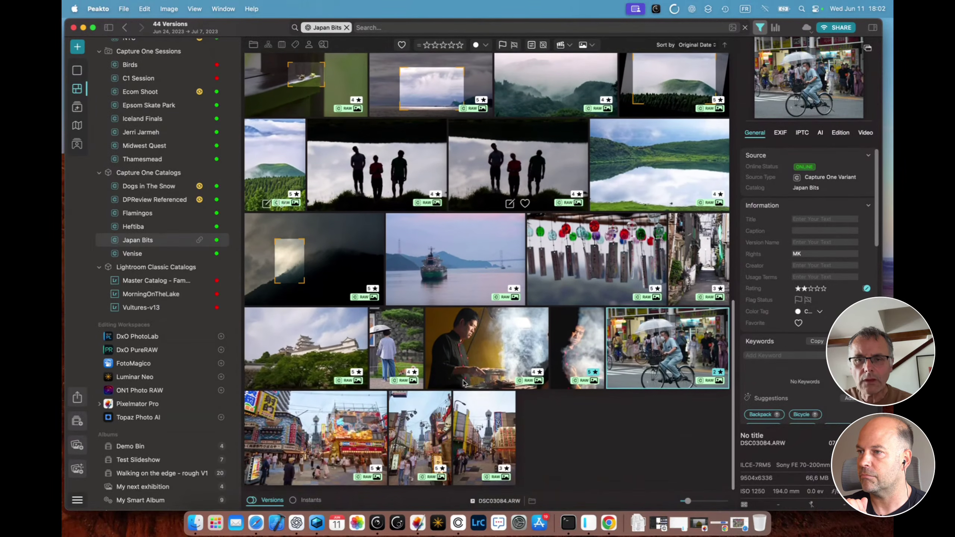
mouse_move(666, 388)
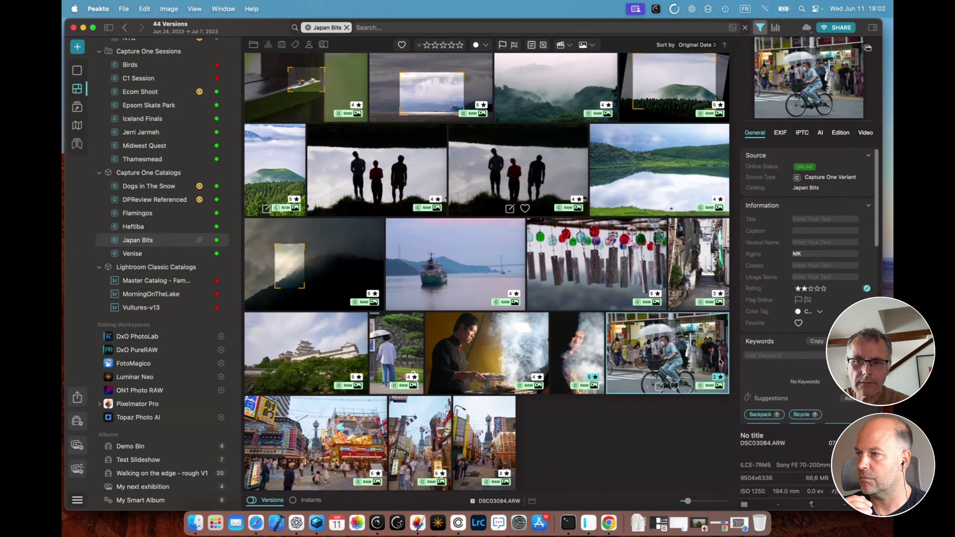
Step: Rate the photo of the chef at the smoking grill five stars and open it in Capture One
click(492, 352)
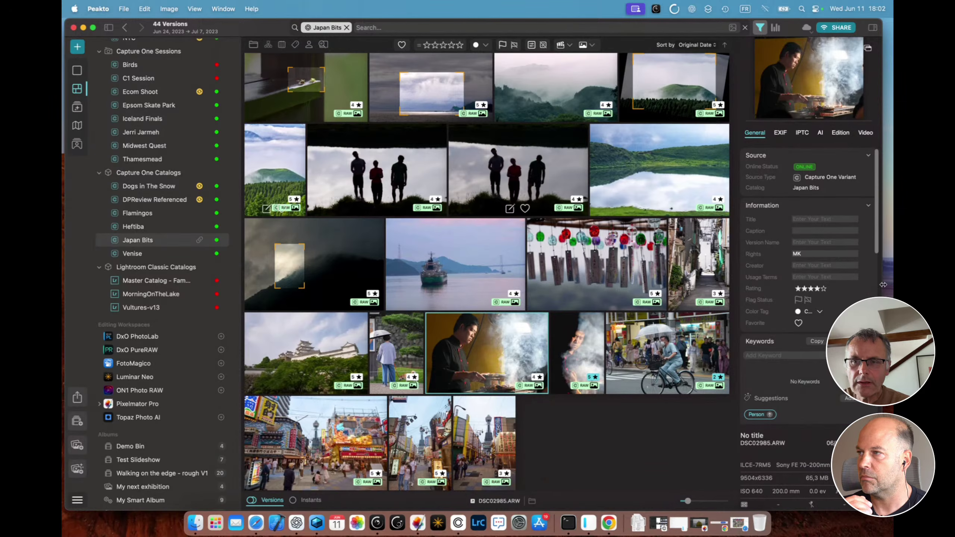
click(823, 289)
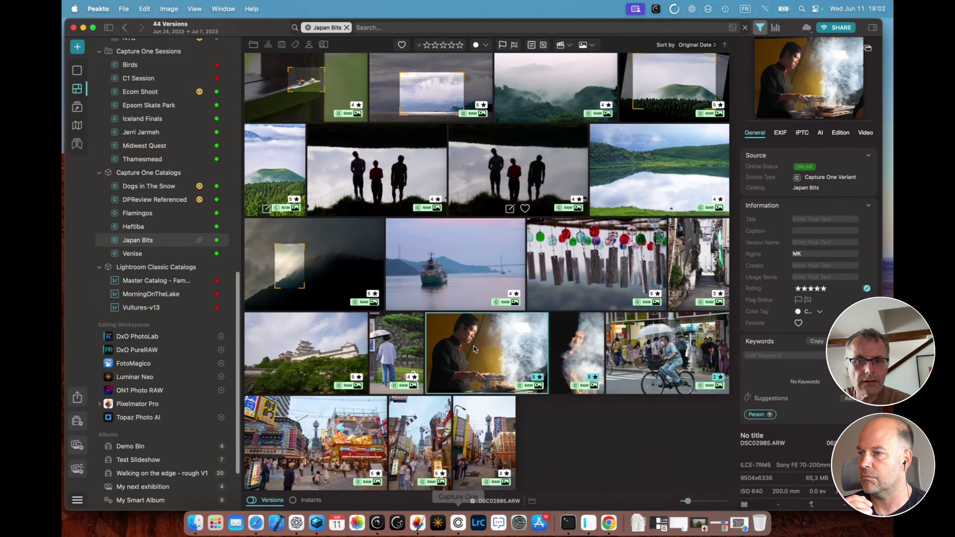
right_click(481, 339)
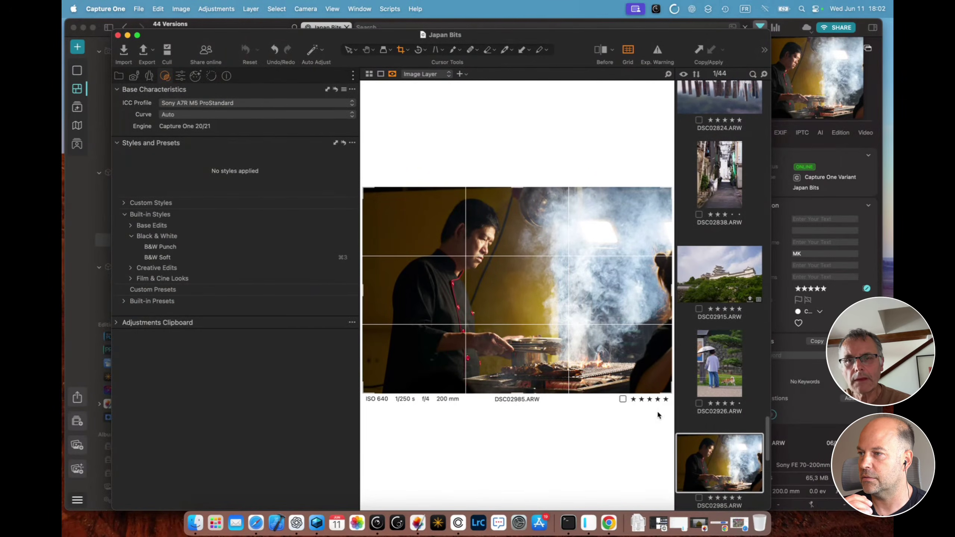
Step: Return to Peakto and add the keyword "man on bike" to the photo of the cyclist with the umbrella
click(875, 71)
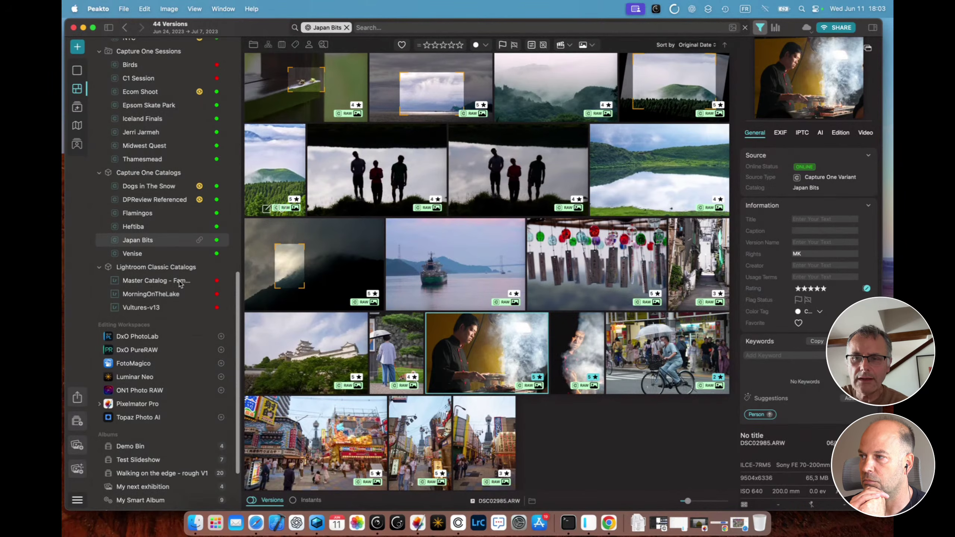
click(658, 350)
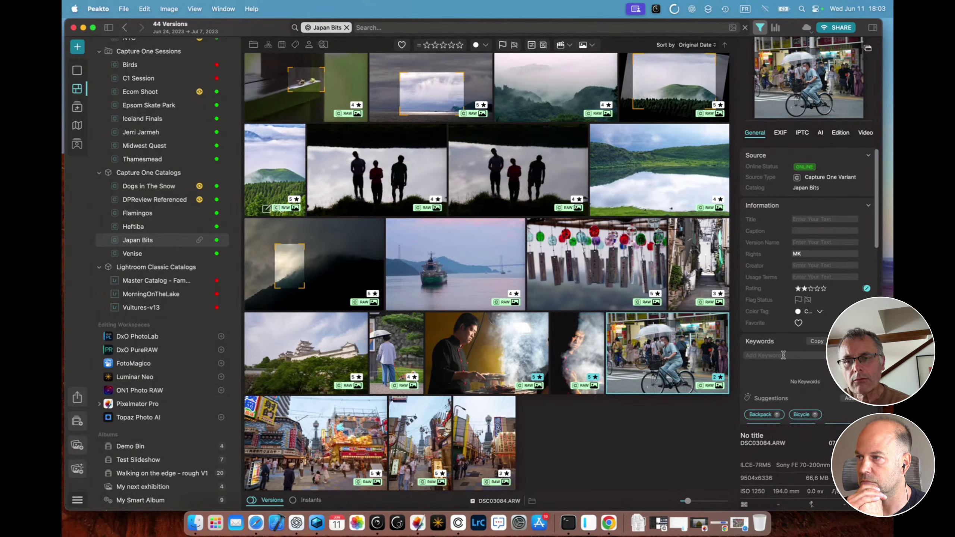
click(783, 355)
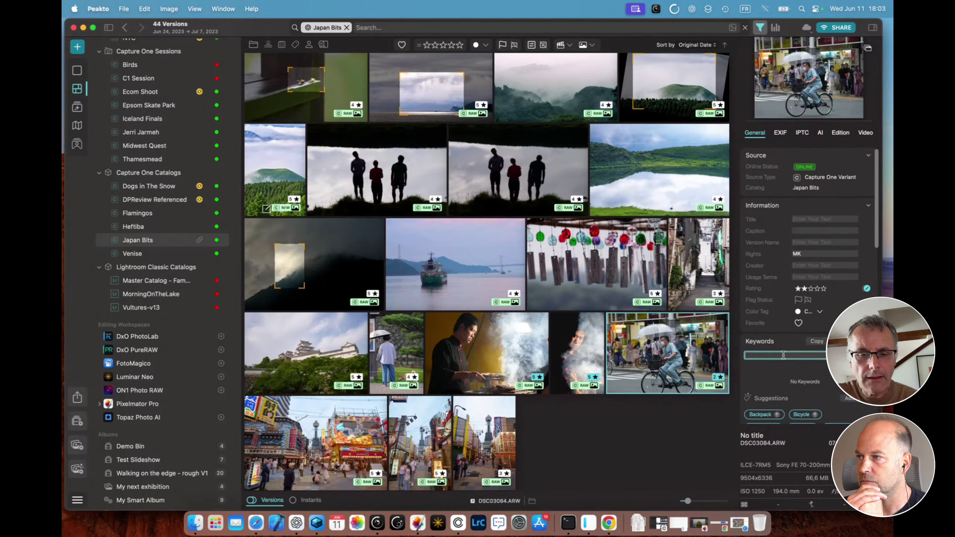
text(man on bike)
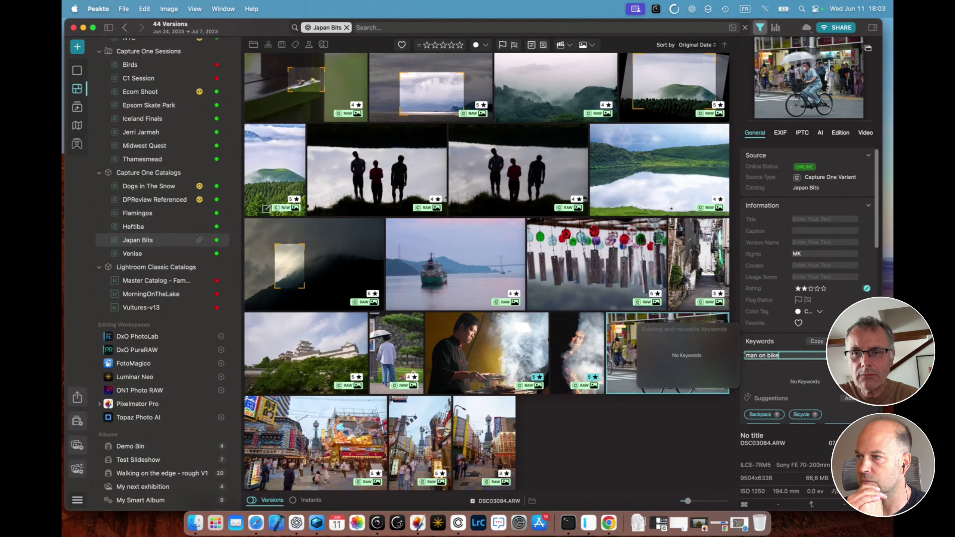
key(Return)
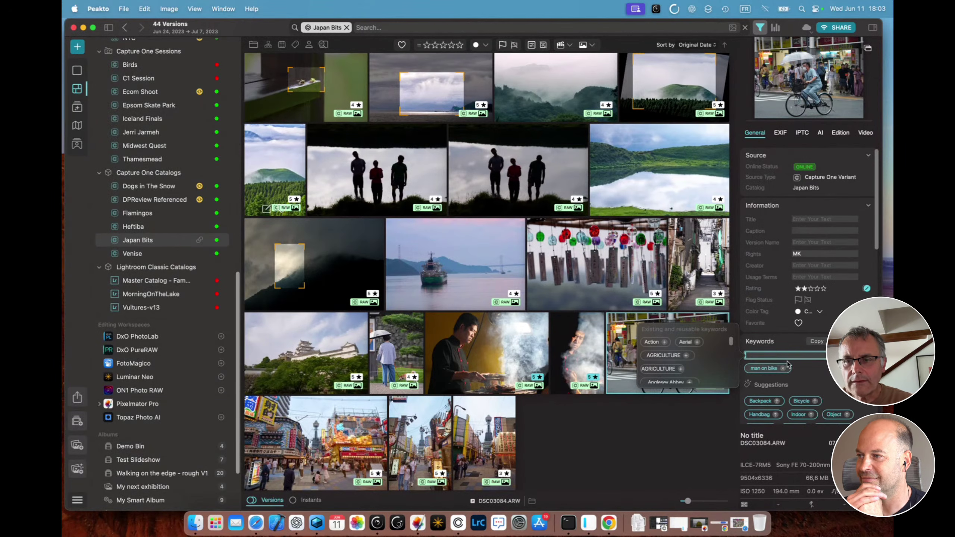
Step: Add the suggested keywords Bicycle and Umbrella to the cyclist photo
scroll(774, 357, down, 2)
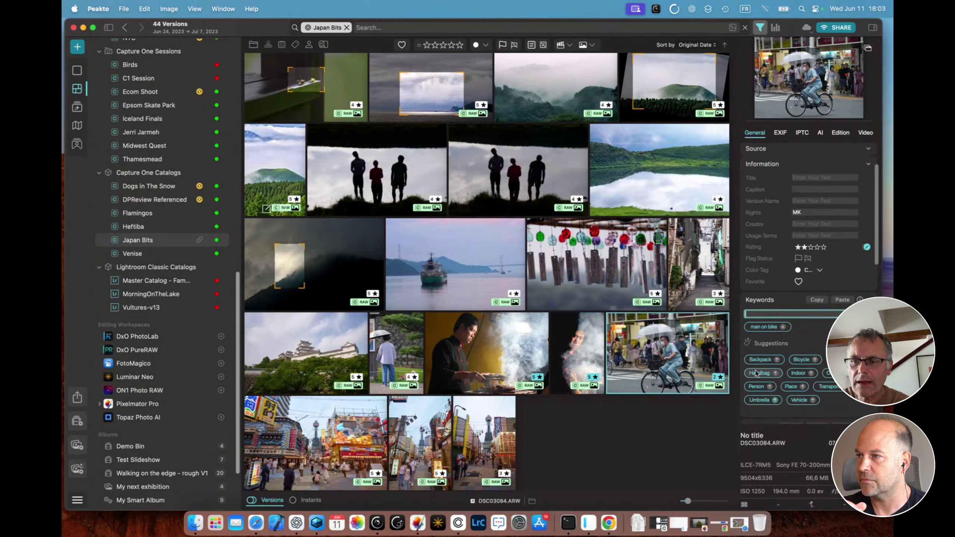
click(814, 360)
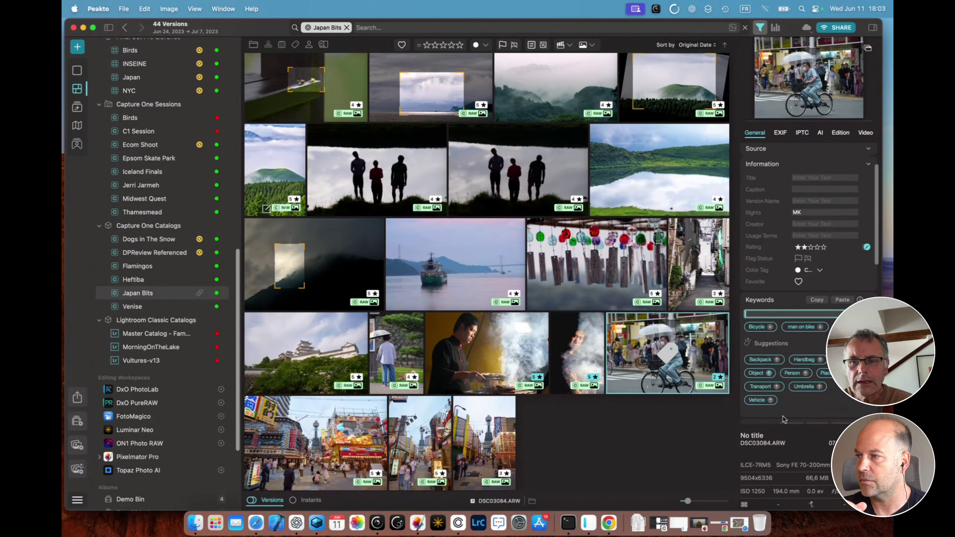
click(819, 387)
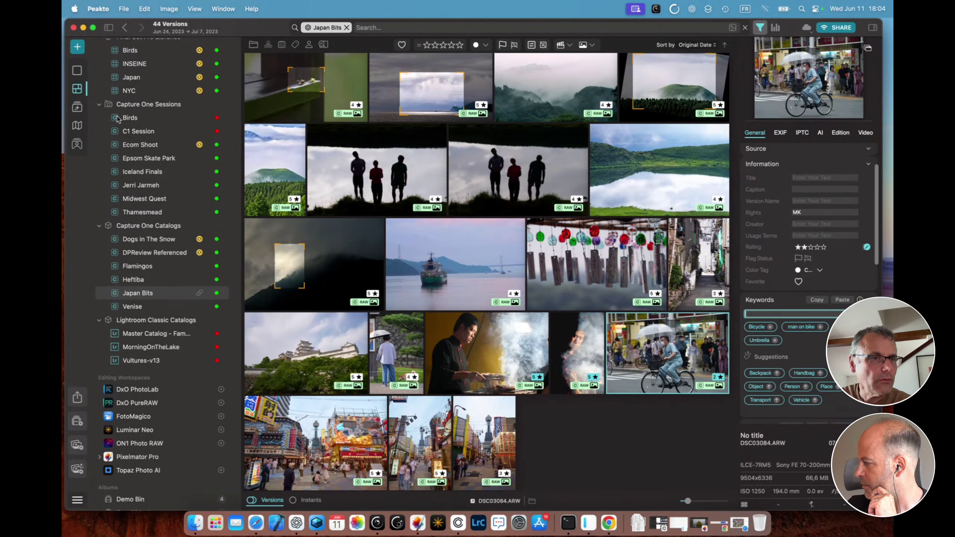
Step: Show the Japan Bits catalog's photos on the map and look over western Japan
click(77, 127)
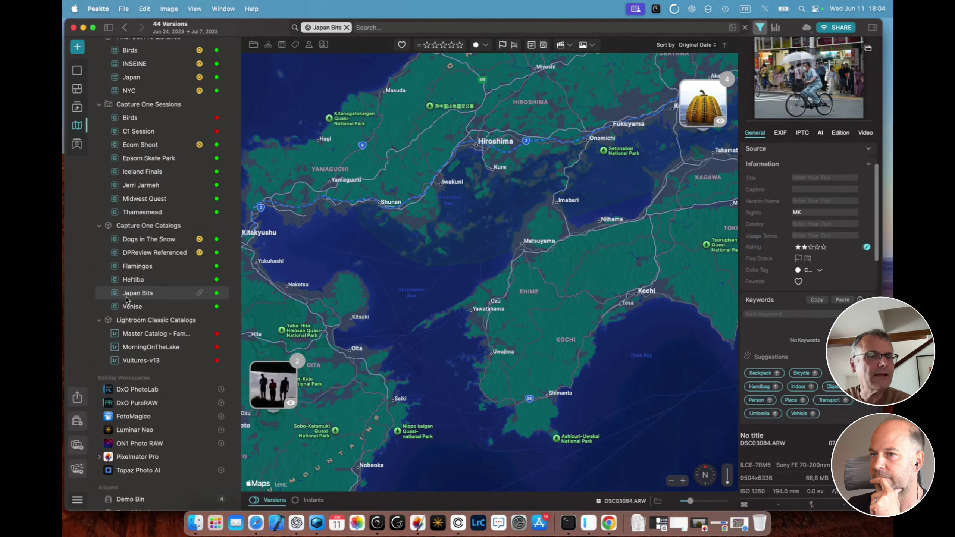
scroll(376, 297, up, 5)
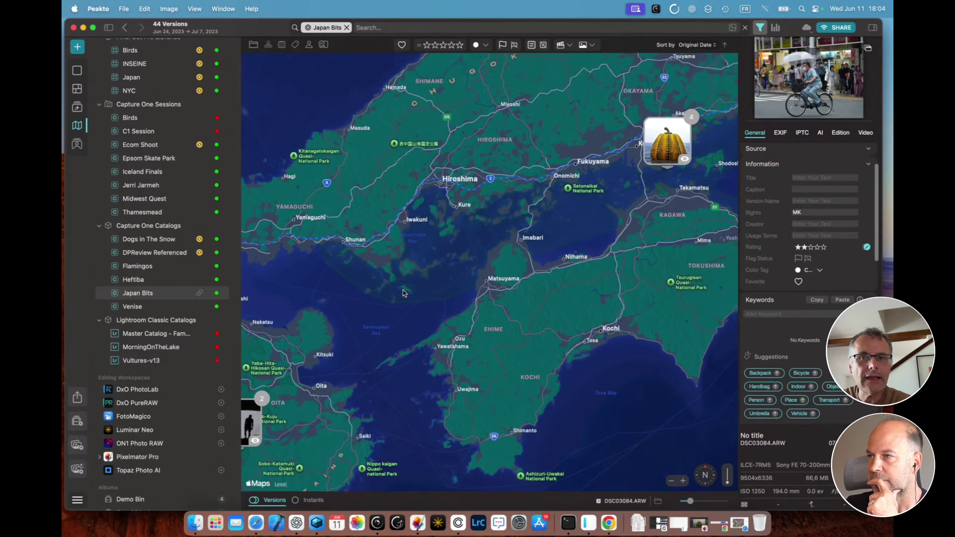
scroll(404, 293, down, 2)
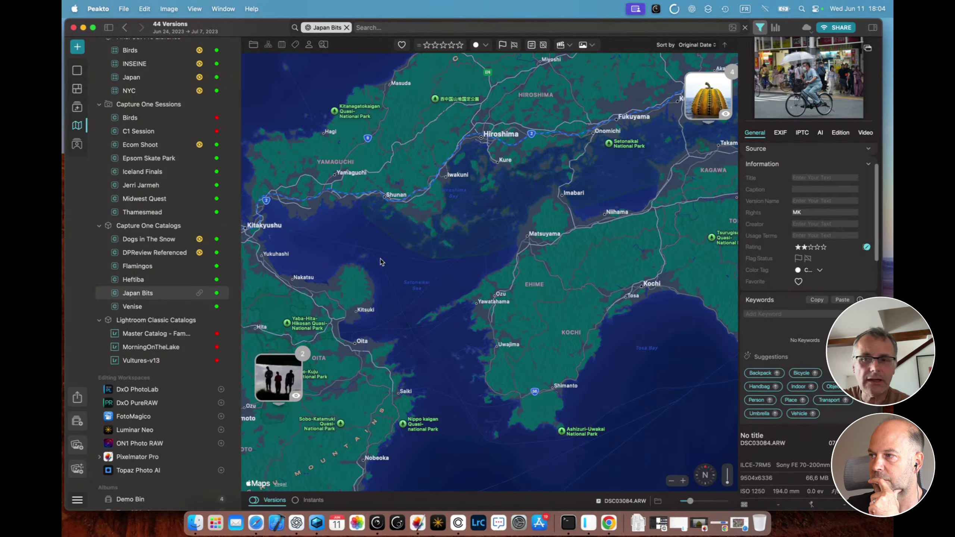
Step: Assign a location to the cyclist photo by searching for Tokyo and placing the pin in Shibuya
scroll(805, 274, down, 6)
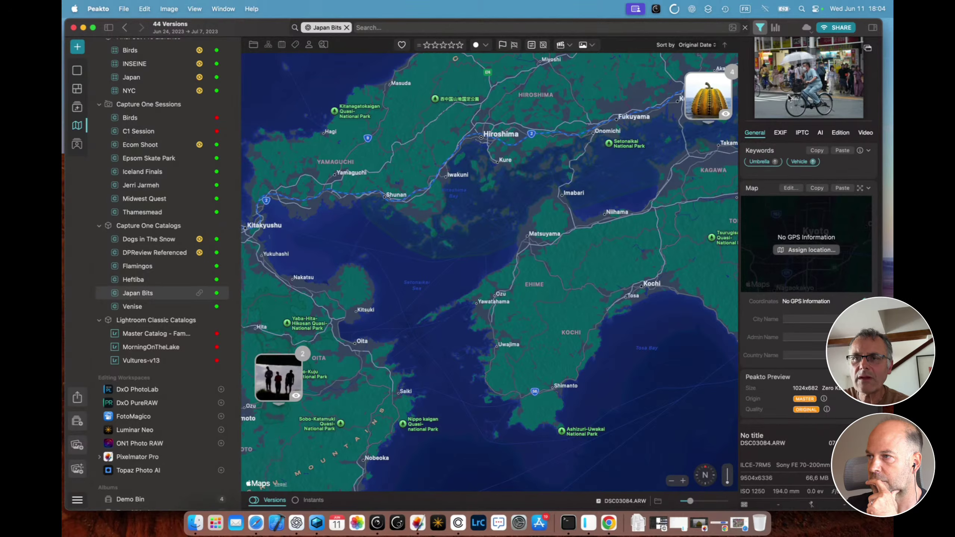
click(812, 255)
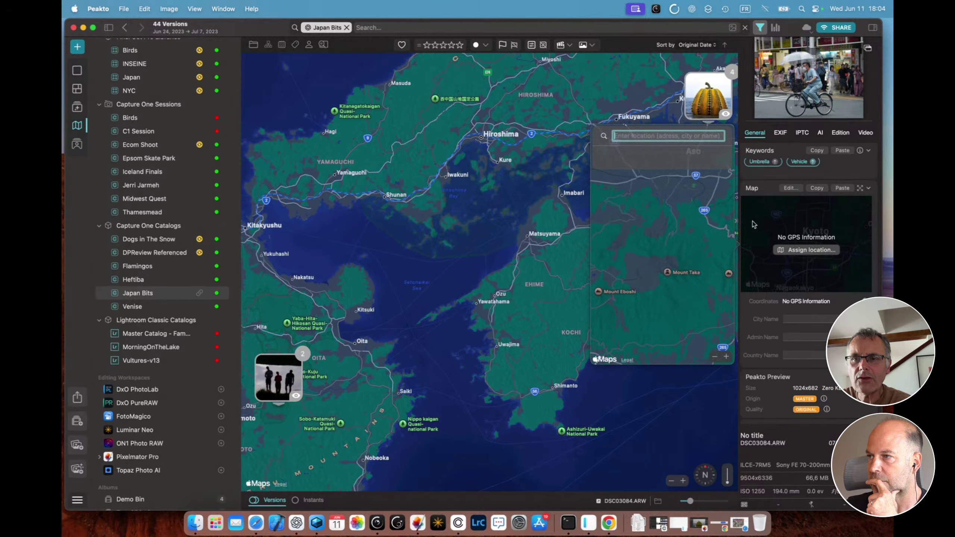
text(Tokyo)
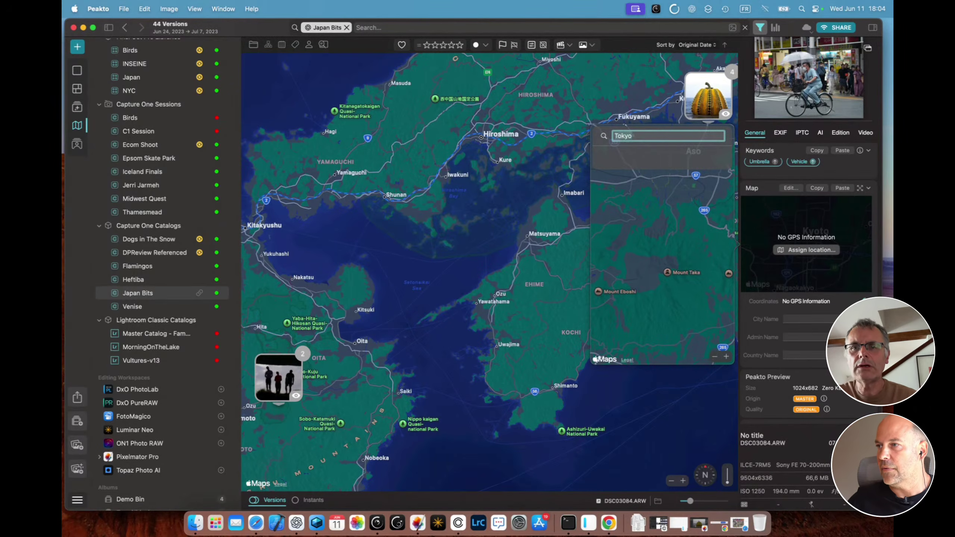
key(Return)
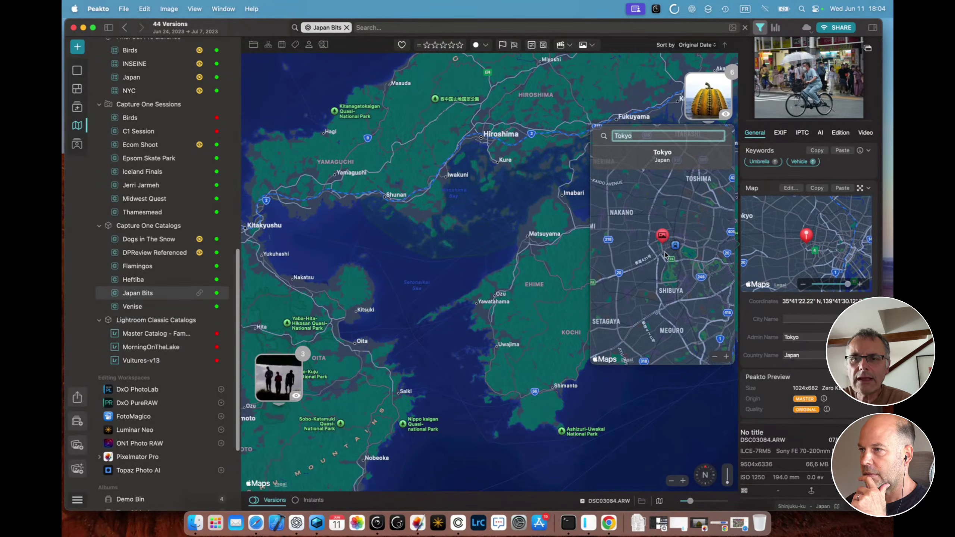
click(671, 292)
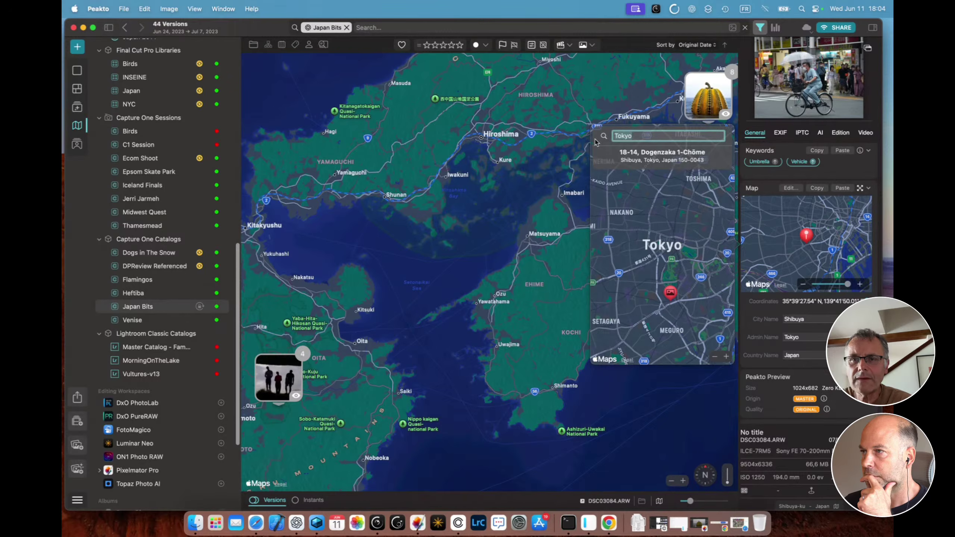
click(541, 133)
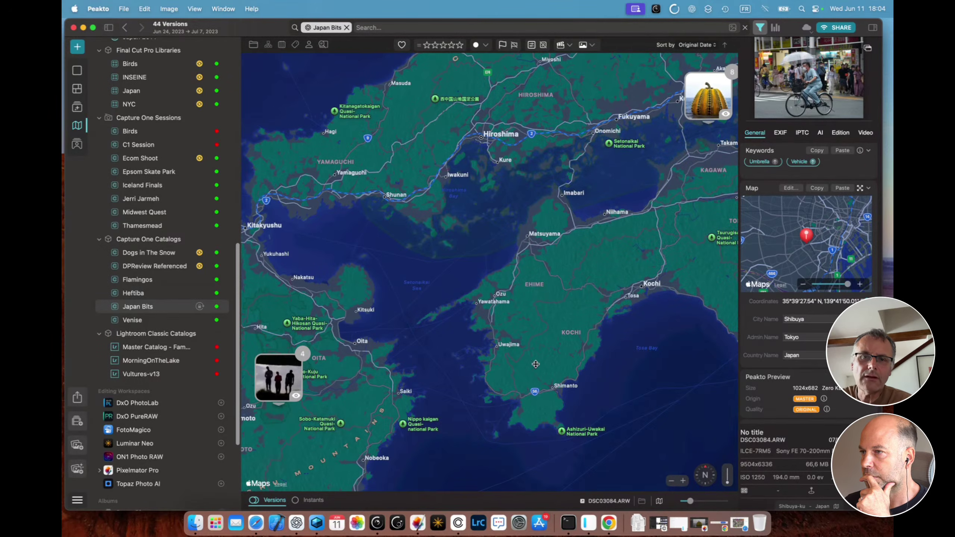
Step: Locate the cyclist photo at Tokyo on the main map and look at the available search criteria
scroll(531, 362, right, 5)
scroll(531, 362, right, 10)
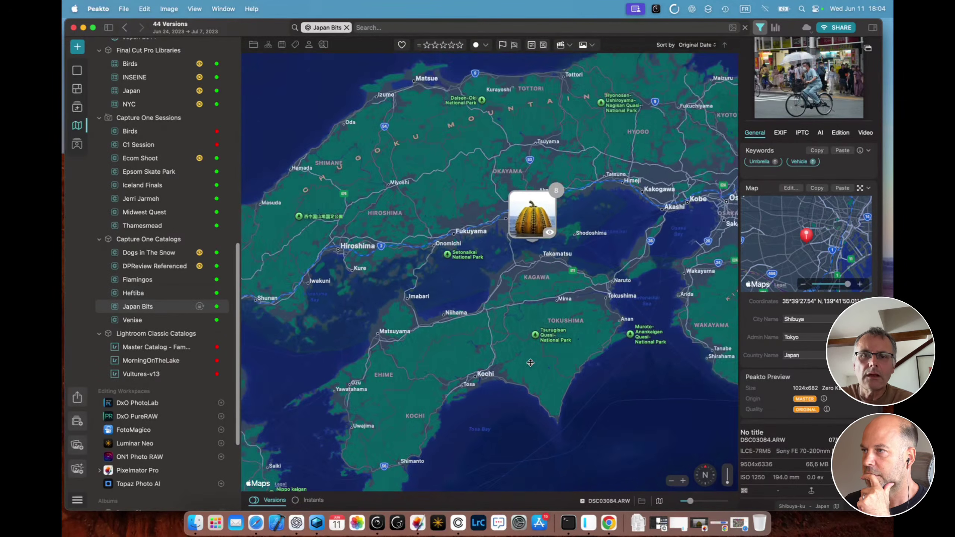
scroll(453, 419, right, 5)
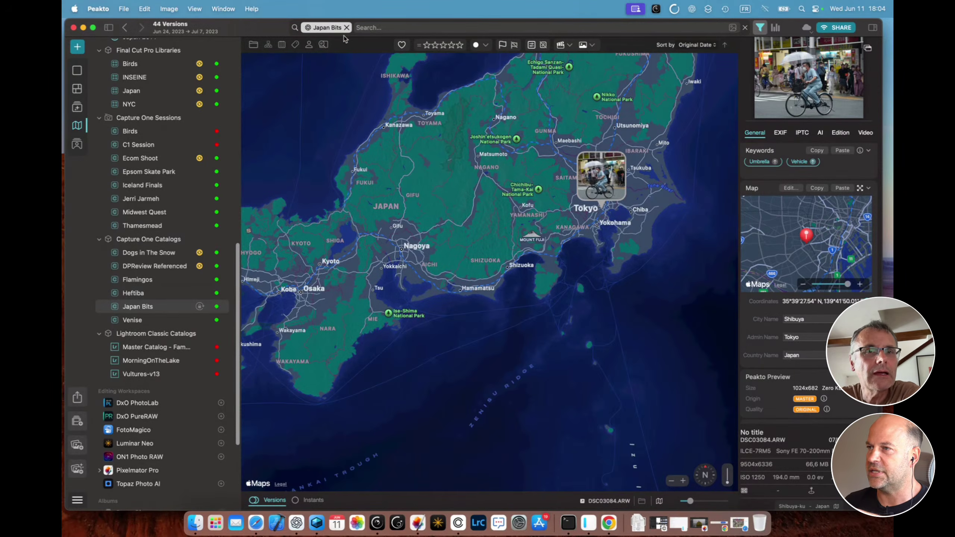
click(363, 29)
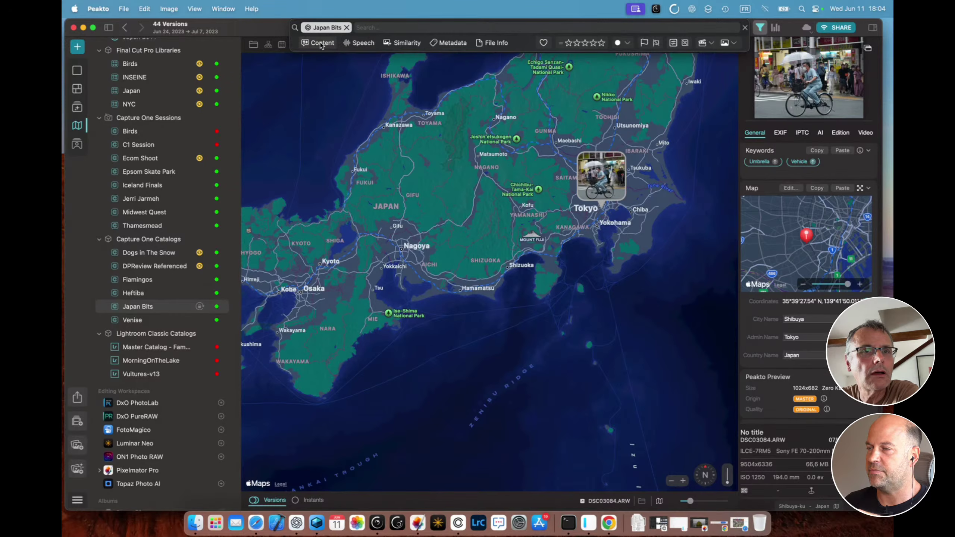
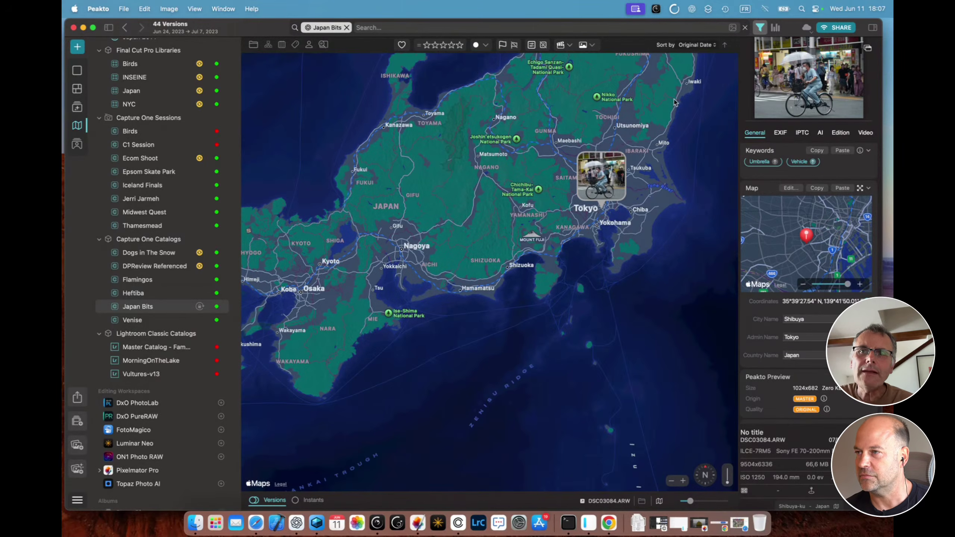
Step: Look at Peakto's background synchronization and Performance Mode options without changing them
click(655, 9)
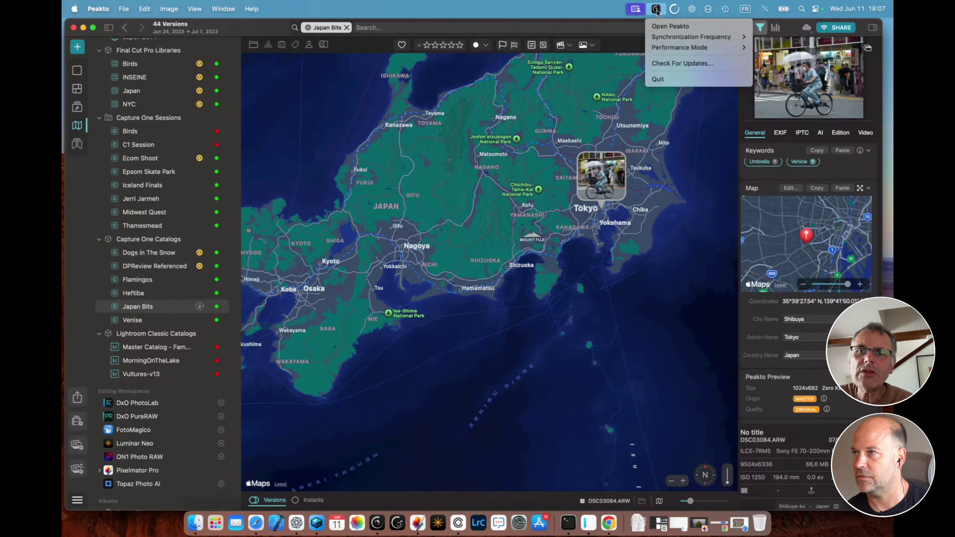
mouse_move(665, 39)
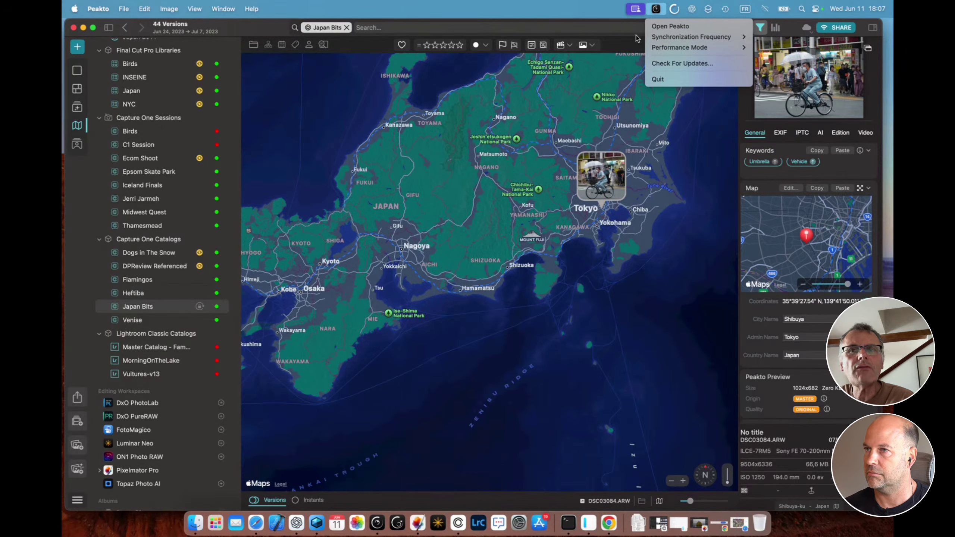
mouse_move(706, 42)
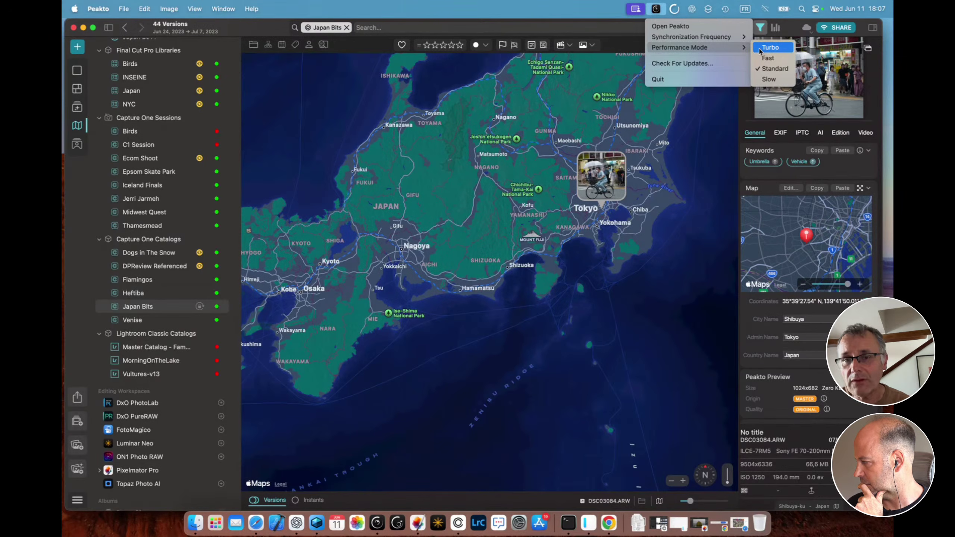
click(264, 28)
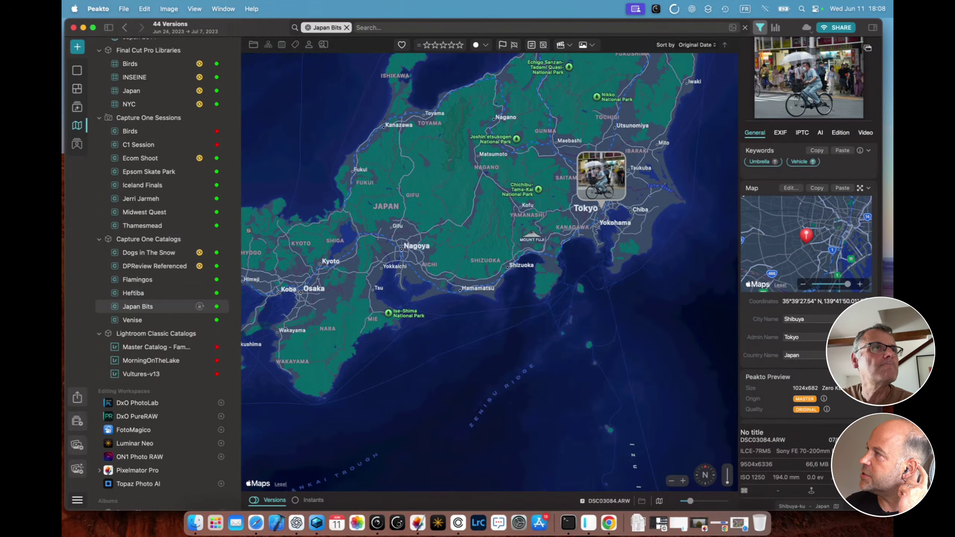
Step: Open the Heftiba Capture One catalog in the people view and browse its named and unnamed faces
key(super+f)
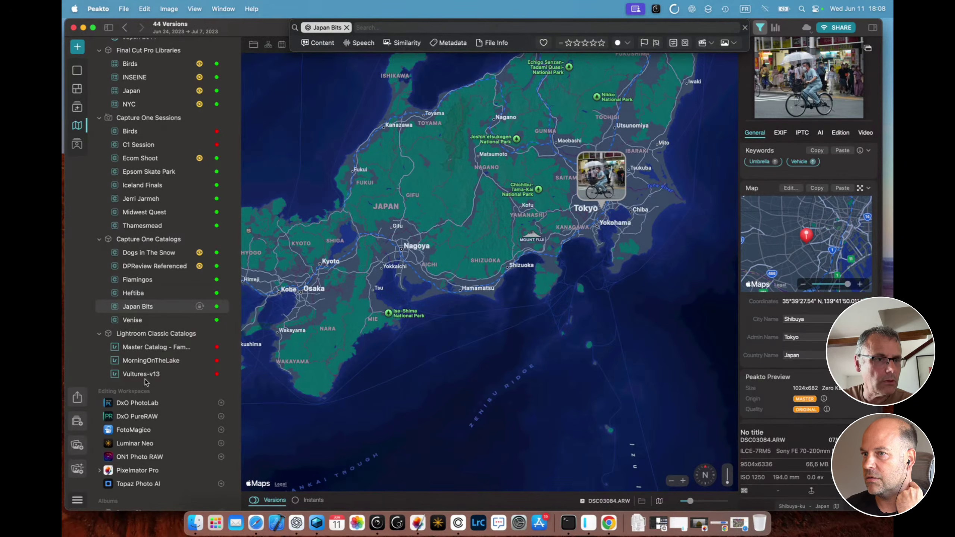
scroll(163, 217, up, 3)
scroll(163, 216, up, 1)
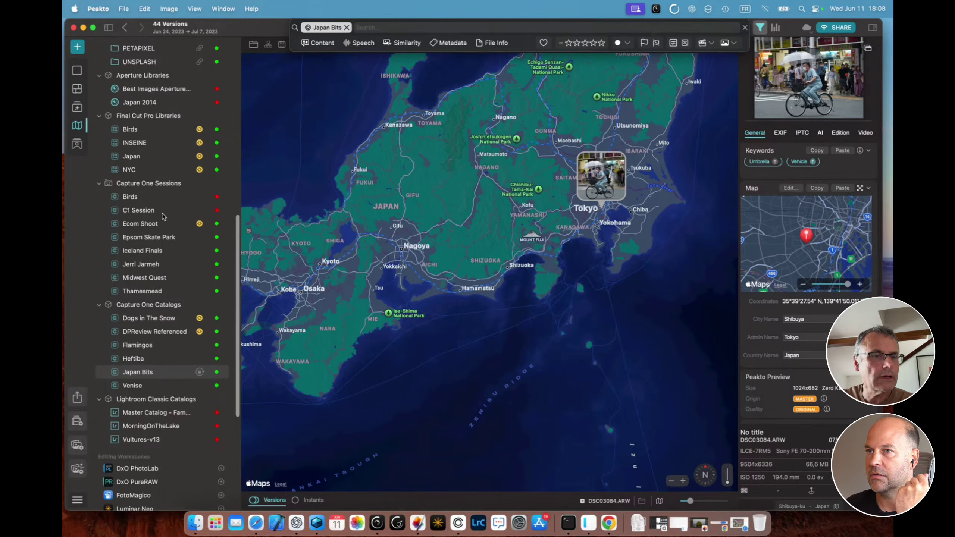
click(140, 359)
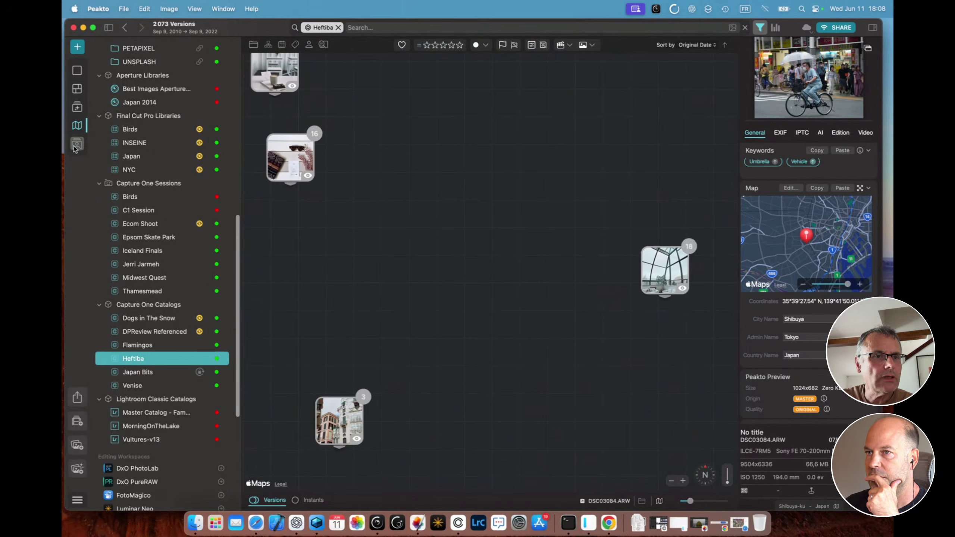
click(77, 144)
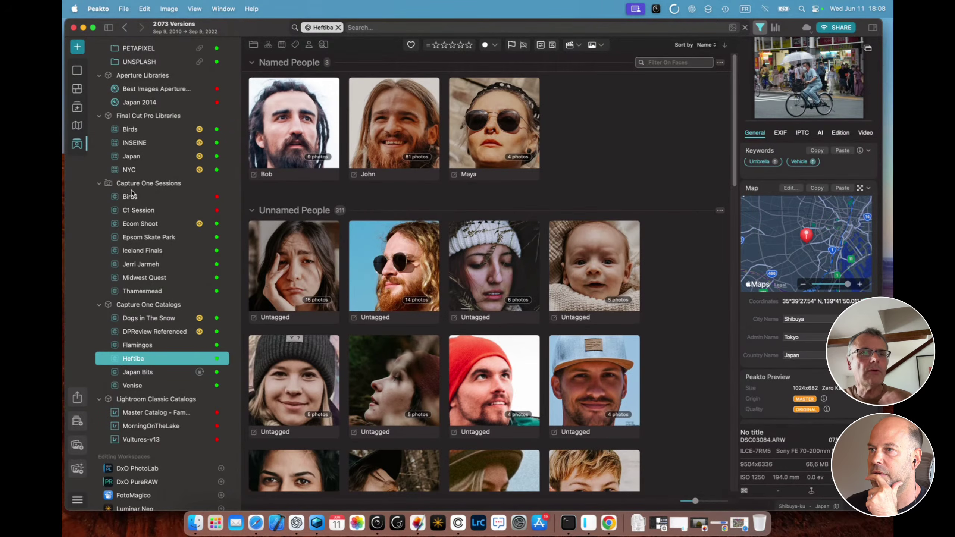
mouse_move(533, 159)
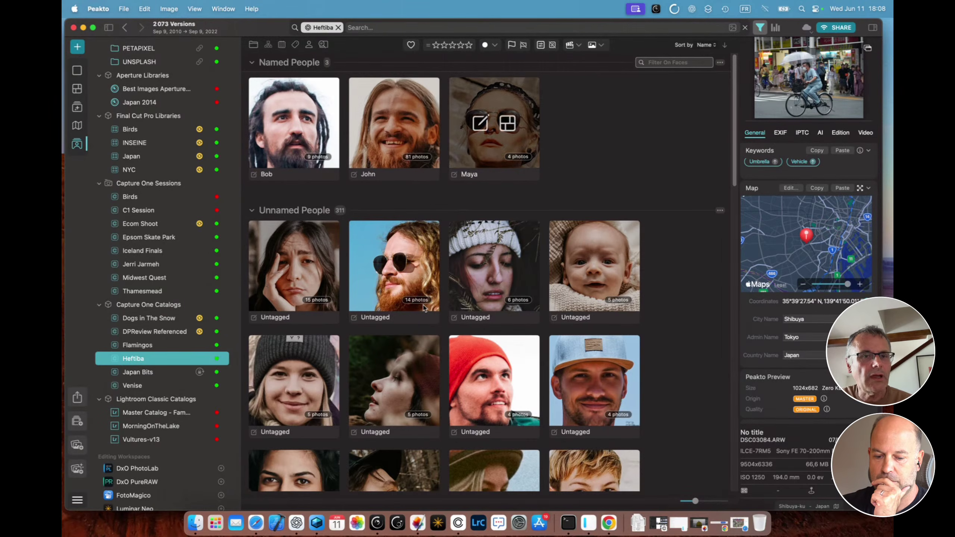
scroll(412, 311, down, 5)
scroll(411, 311, up, 5)
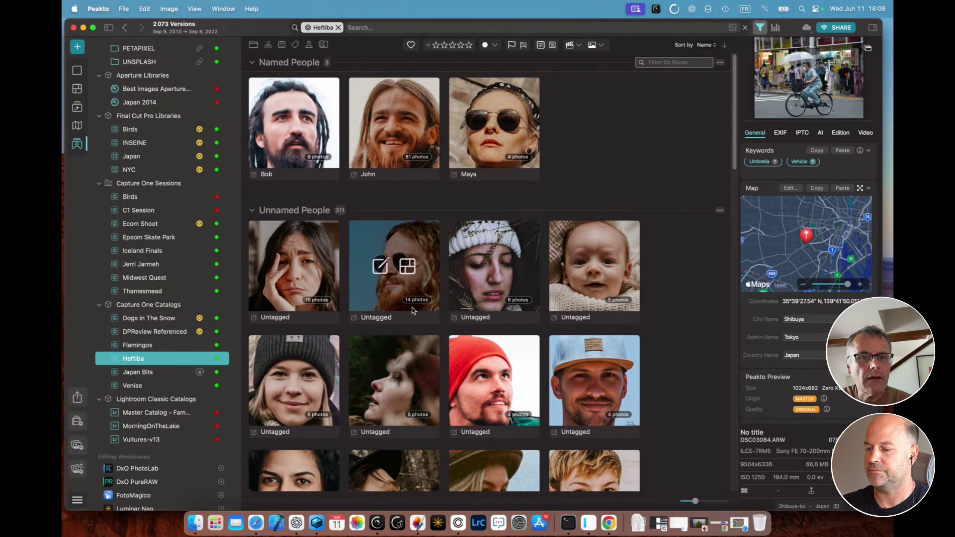
Step: Tag the unnamed bearded man in sunglasses as the existing long-haired, bearded named person, and browse the remaining unnamed faces
click(374, 318)
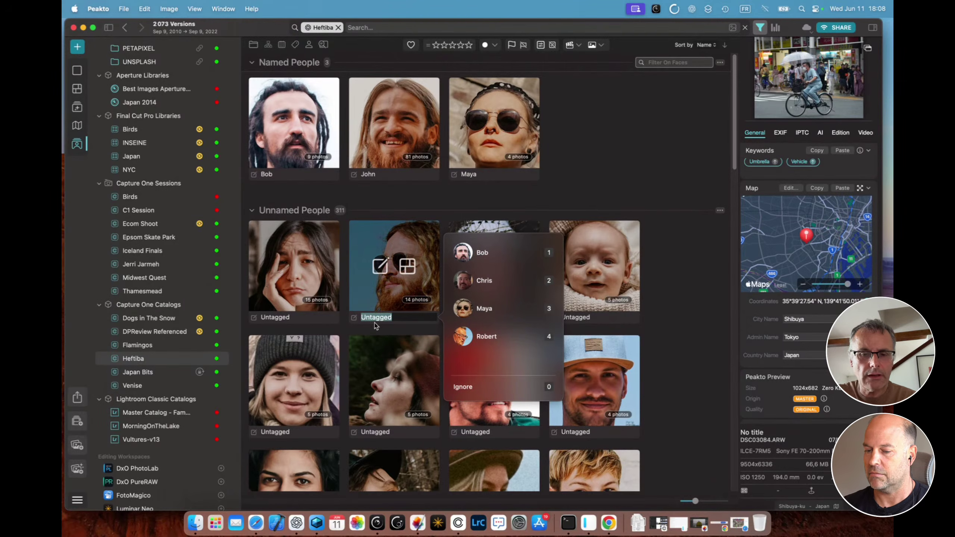
text(John)
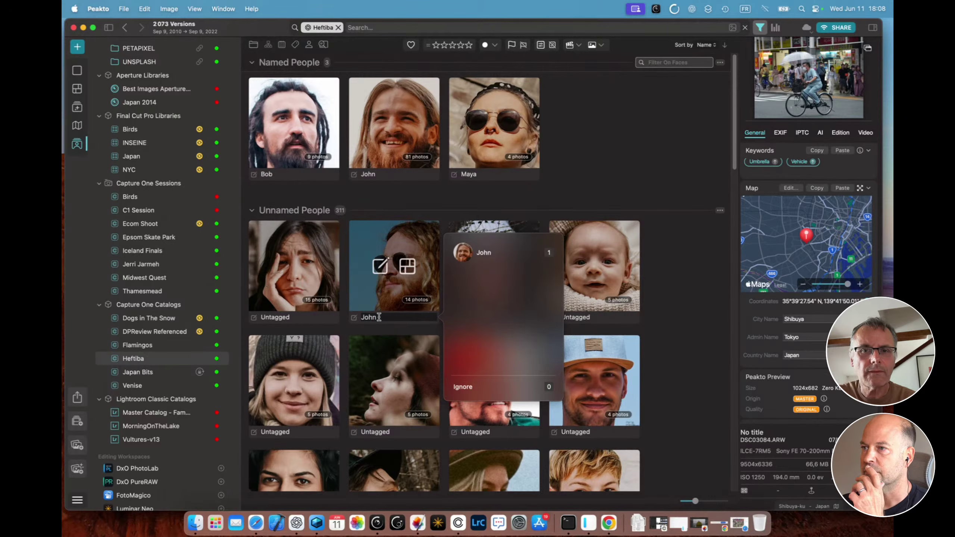
click(488, 253)
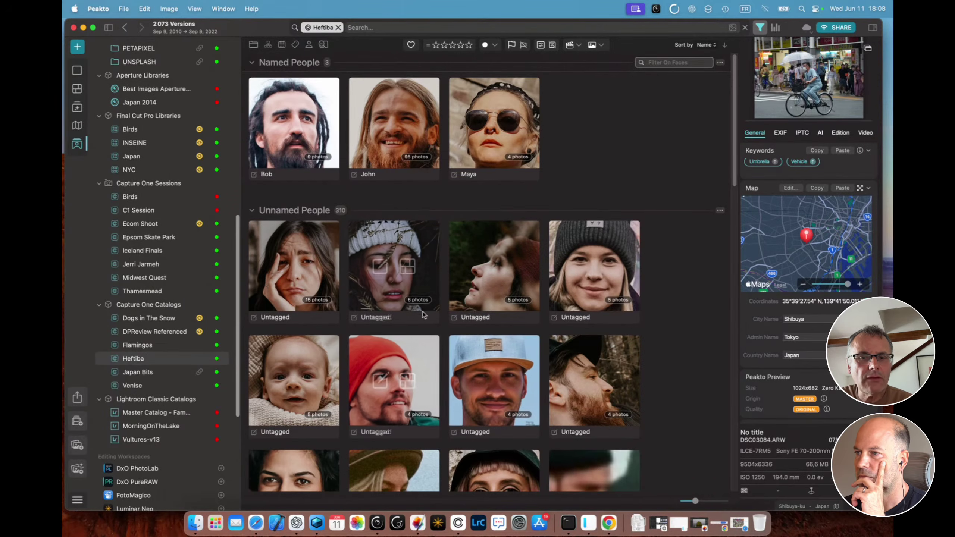
scroll(427, 324, down, 5)
scroll(422, 315, down, 2)
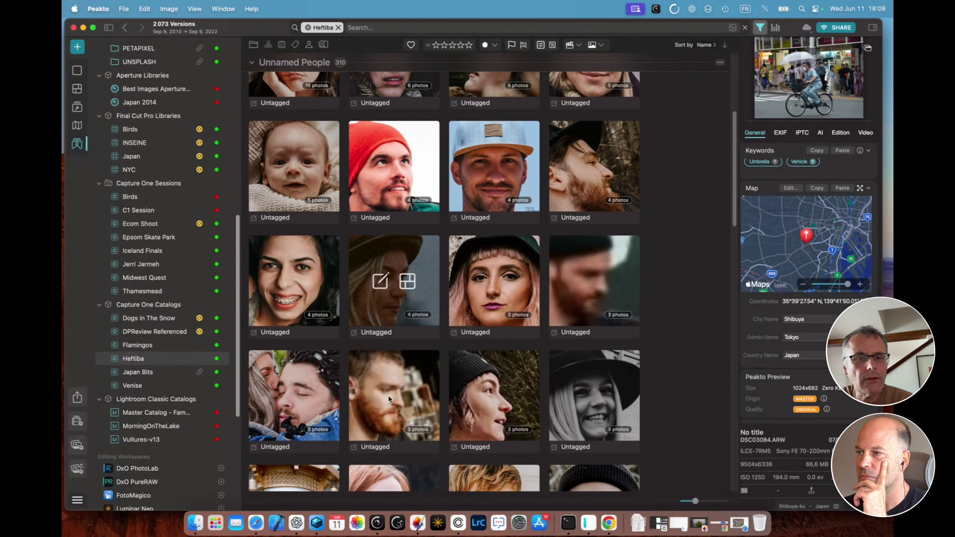
Step: Tag the unnamed red-bearded man with three photos, beside the kissing couple, as the existing long-haired, bearded named person
click(380, 447)
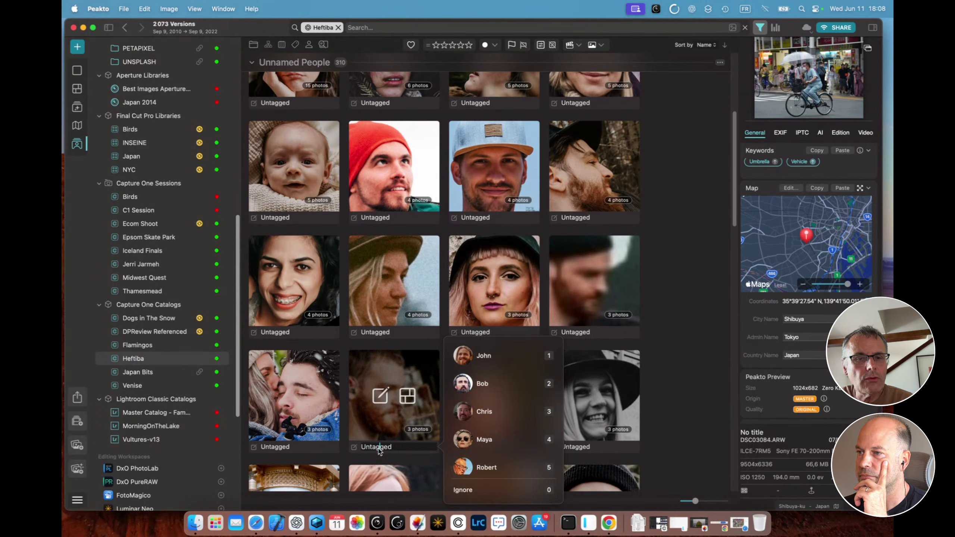
click(484, 358)
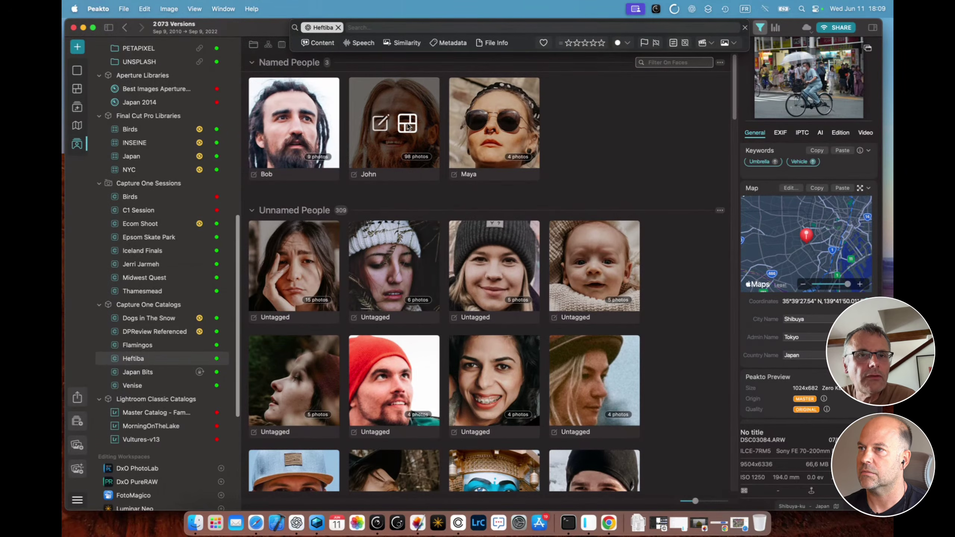
Step: Review the faces assigned to the long-haired, bearded named person, check the matching full photos, and close the review
click(380, 123)
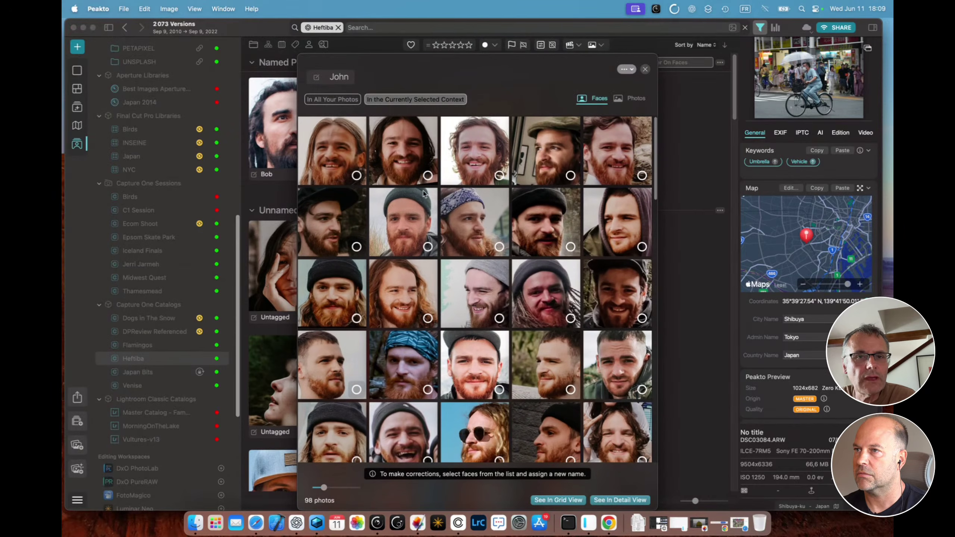
scroll(426, 194, down, 10)
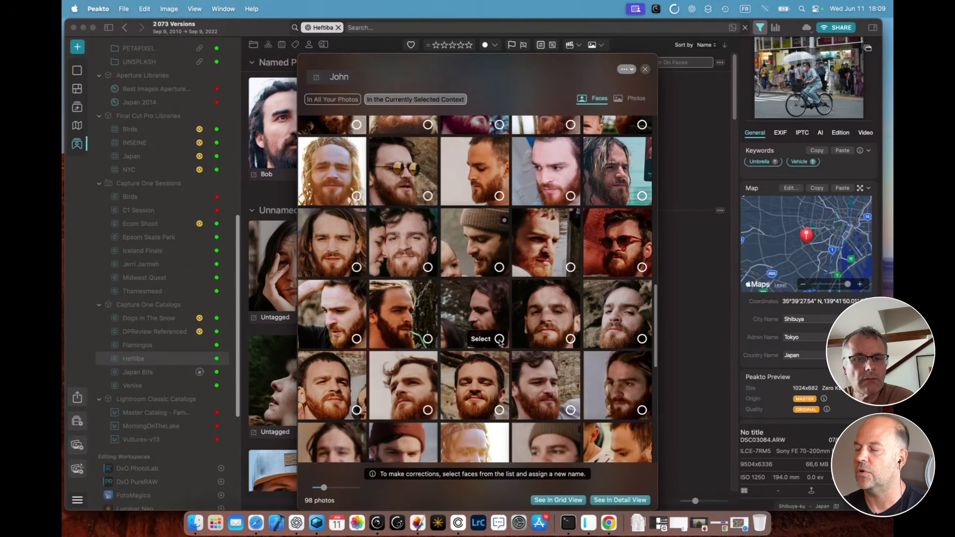
click(634, 100)
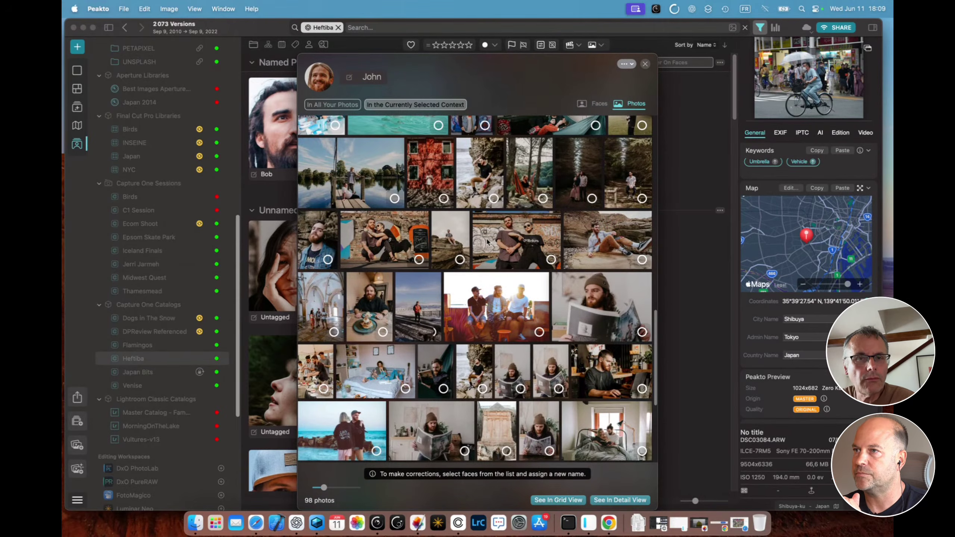
click(645, 64)
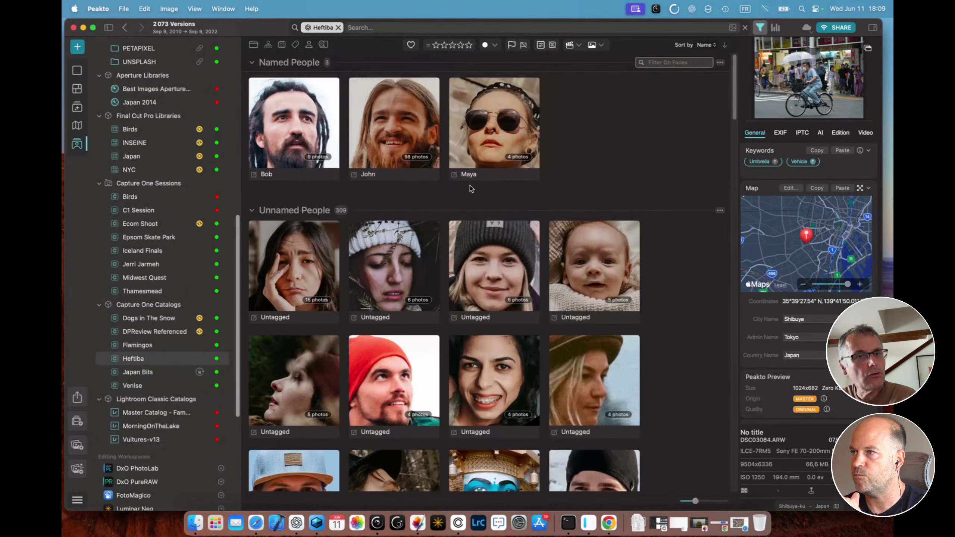
Step: Show all Heftiba photos of the long-haired, bearded named person in the grid view and bring up the additional search criteria
mouse_move(391, 160)
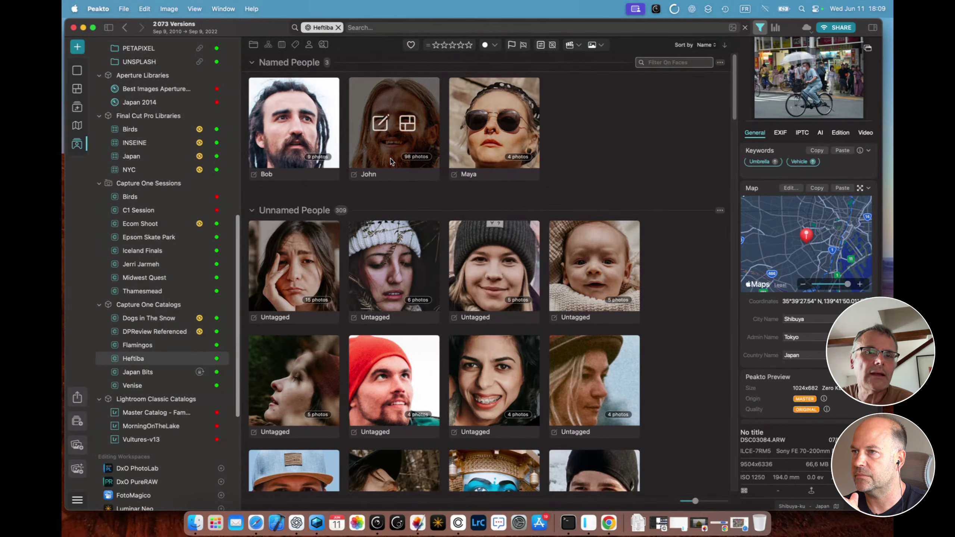
click(408, 124)
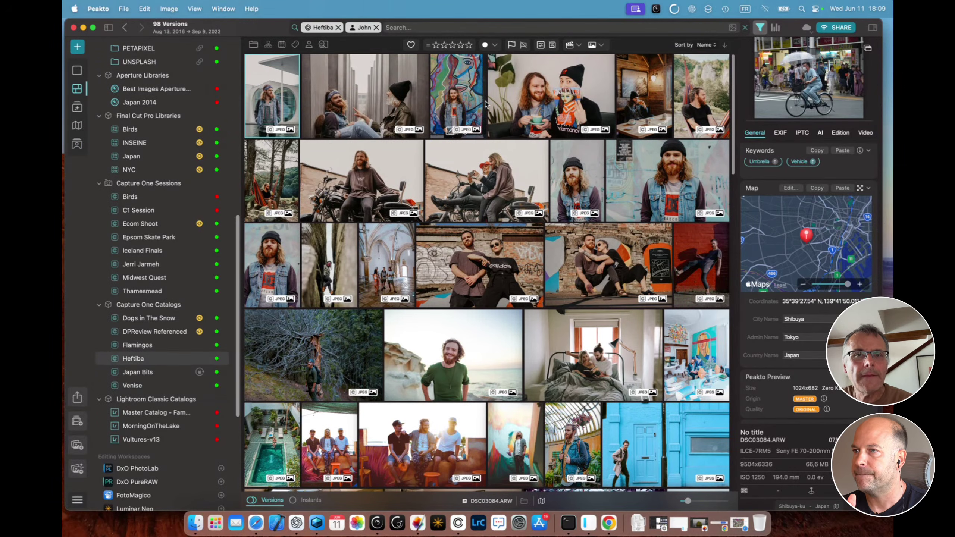
click(404, 30)
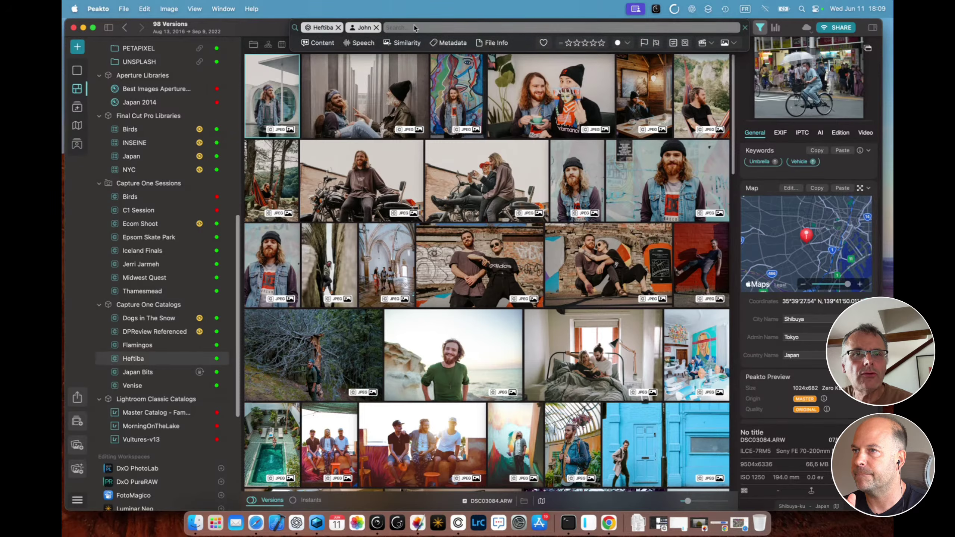
Step: Add the second named person's face as a metadata filter to the search of the Heftiba catalog
click(450, 44)
click(411, 28)
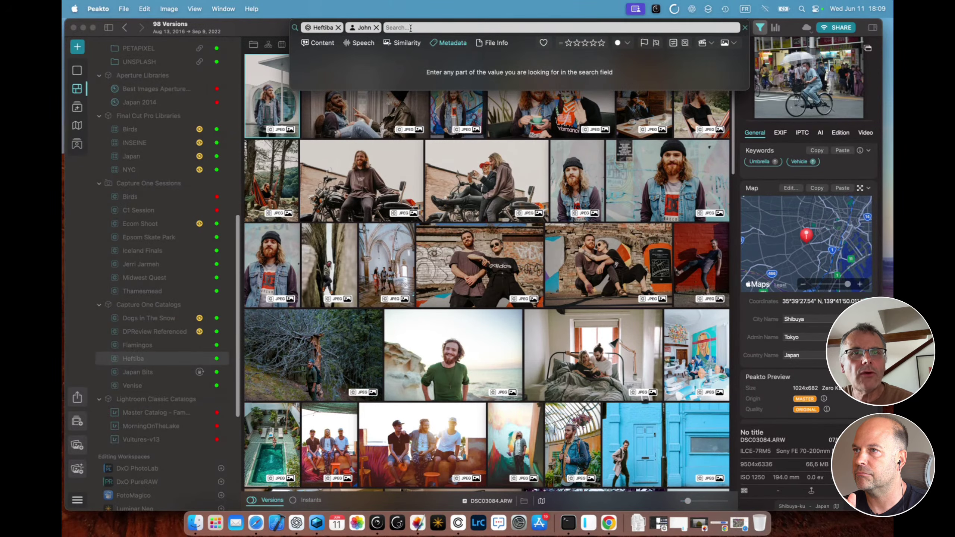
text(Maya)
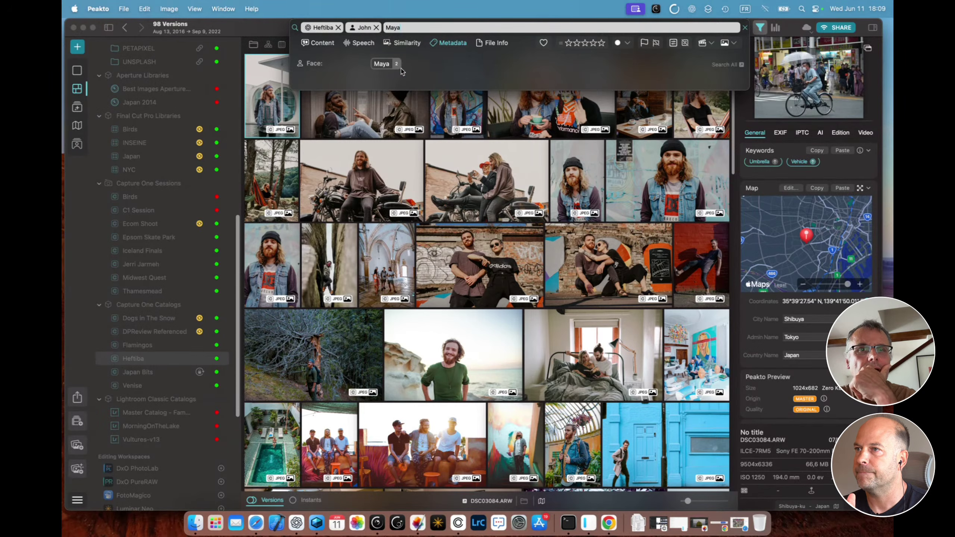
click(384, 66)
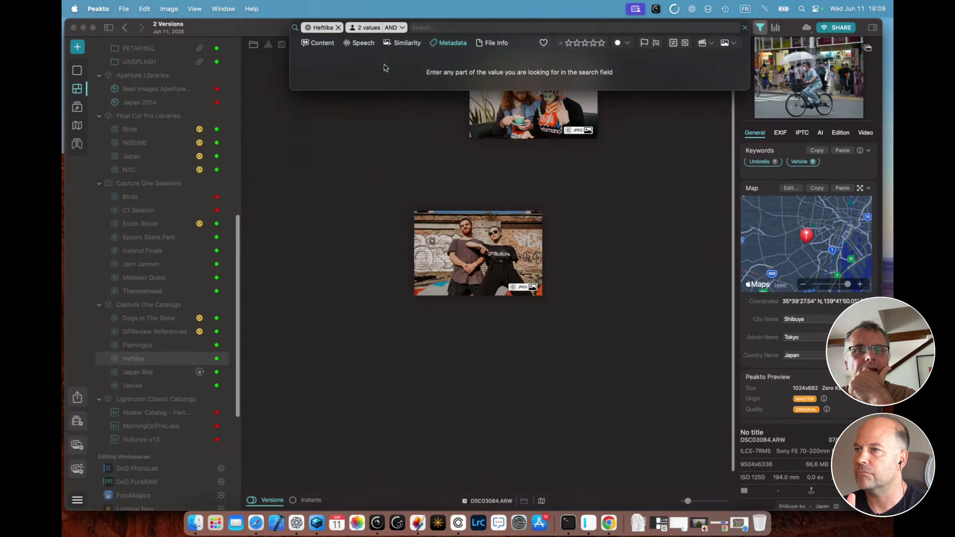
click(515, 201)
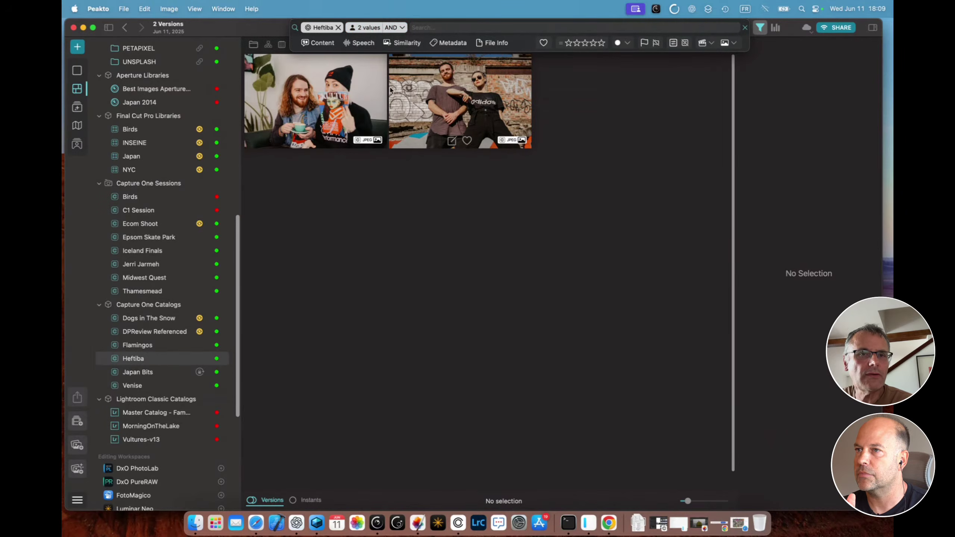
Step: Combine the two face filters with OR
click(402, 27)
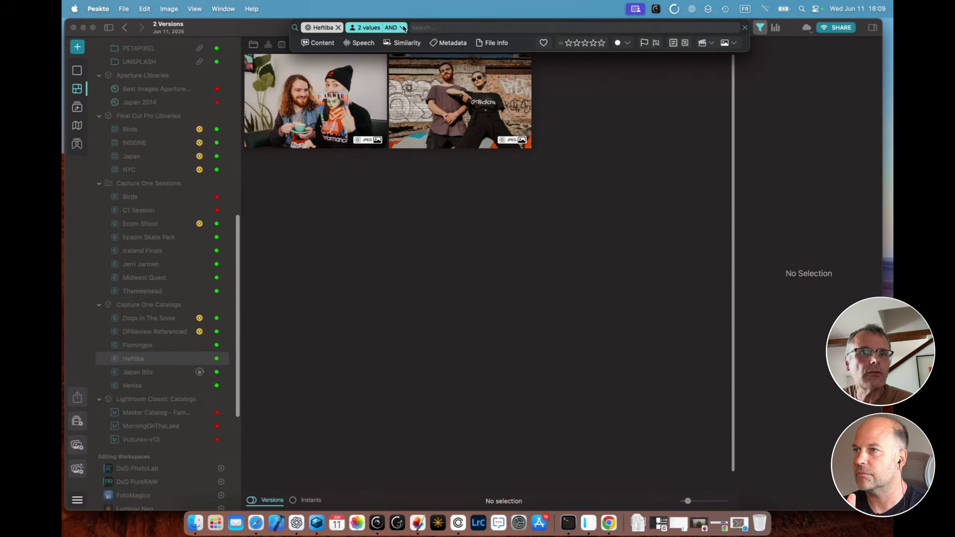
click(401, 29)
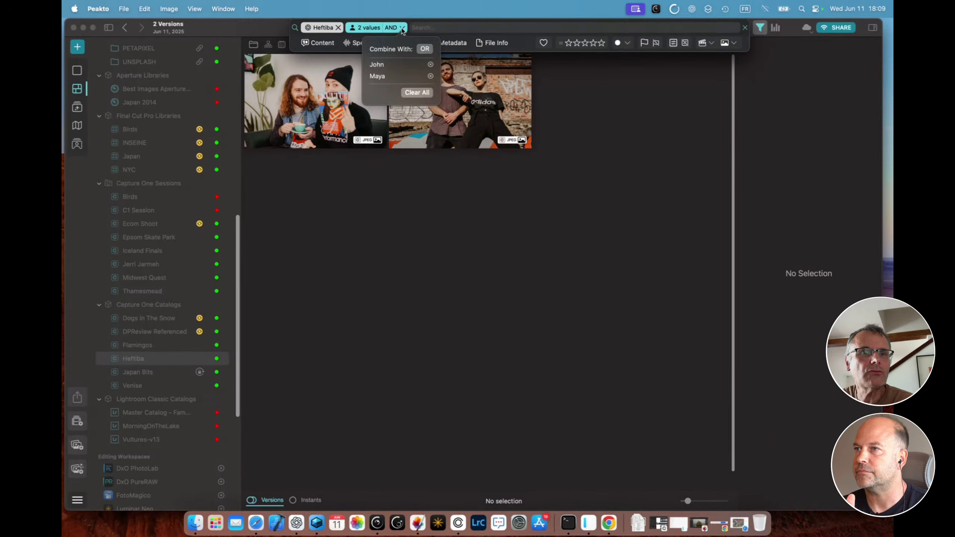
click(424, 49)
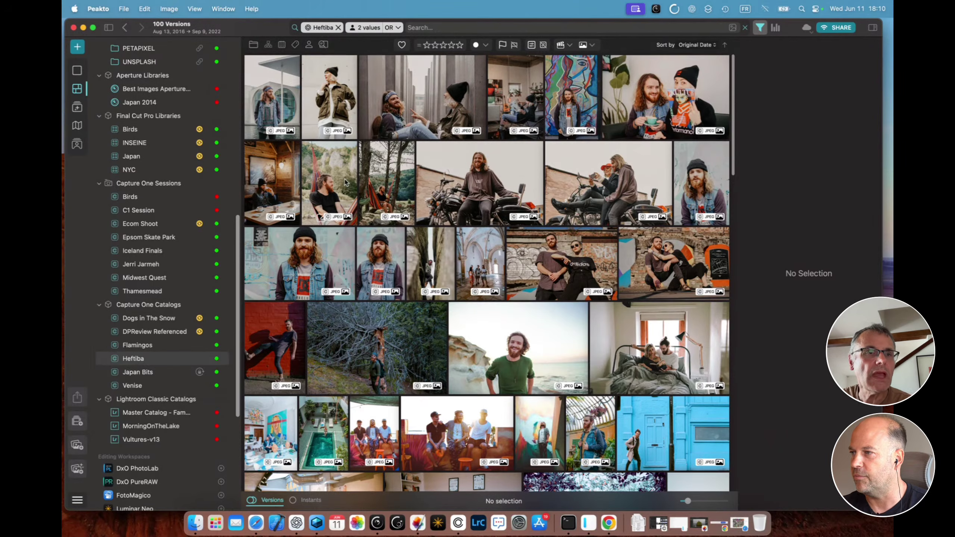
Step: Clear both face filters while keeping the Heftiba catalog as the search source
scroll(159, 255, up, 5)
scroll(160, 253, up, 12)
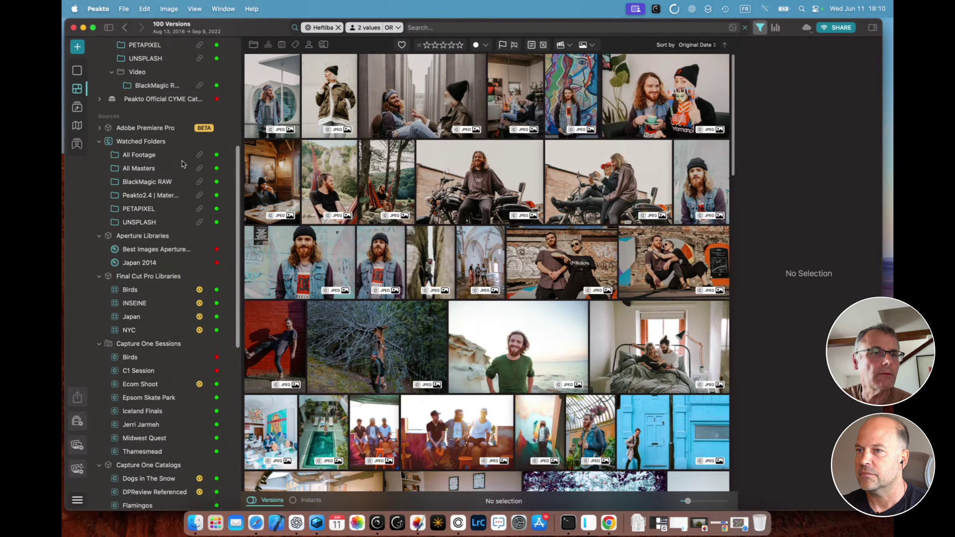
click(427, 33)
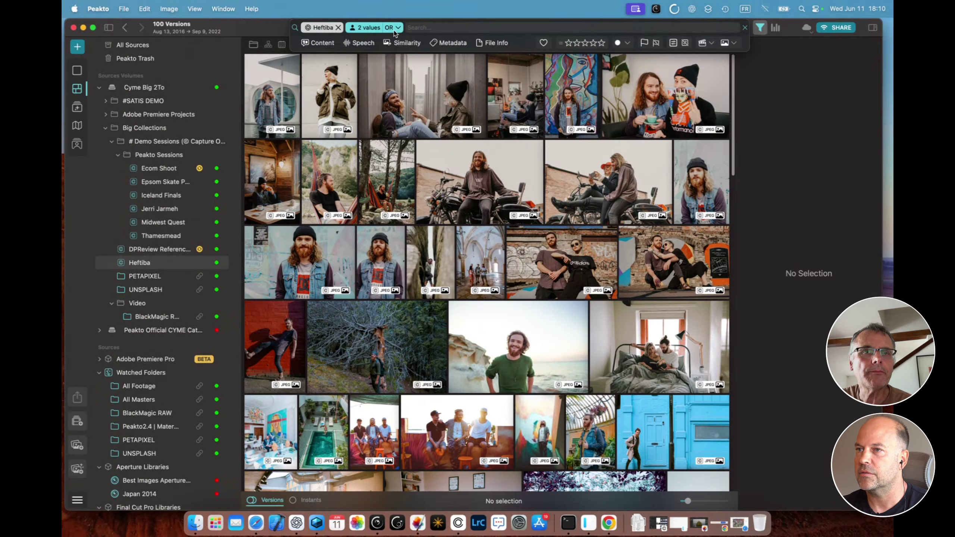
click(396, 29)
click(421, 93)
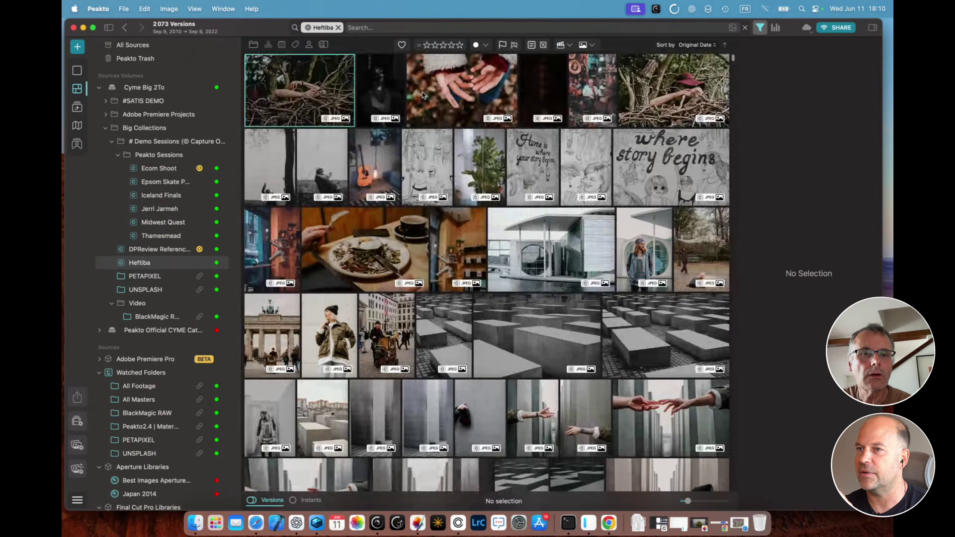
Step: Enlarge the photo of the woman in the black beanie and green jacket and show its file name
click(331, 333)
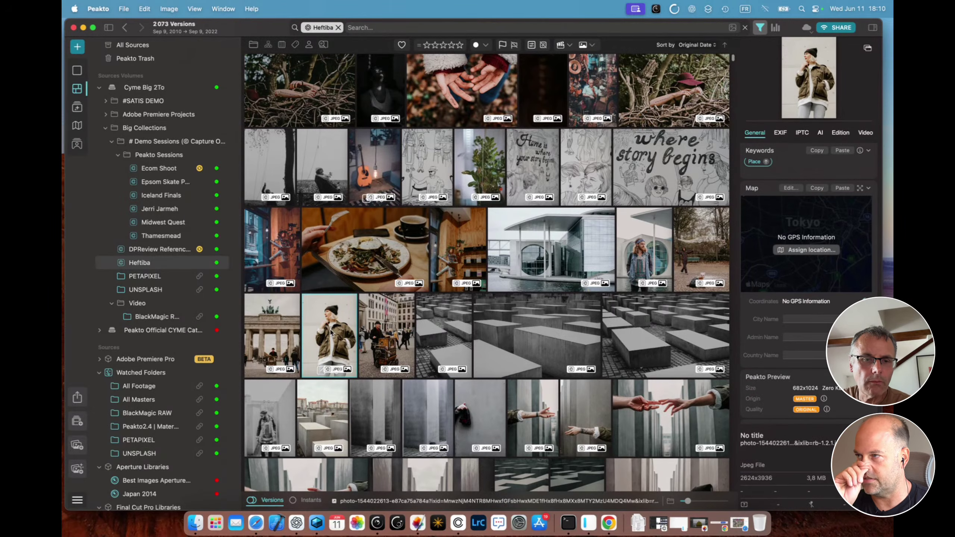
double_click(331, 333)
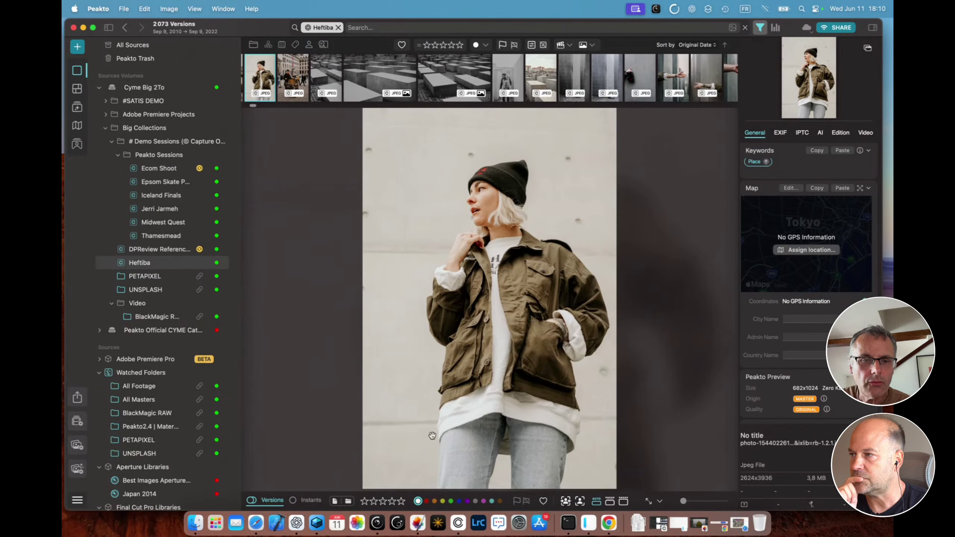
click(334, 501)
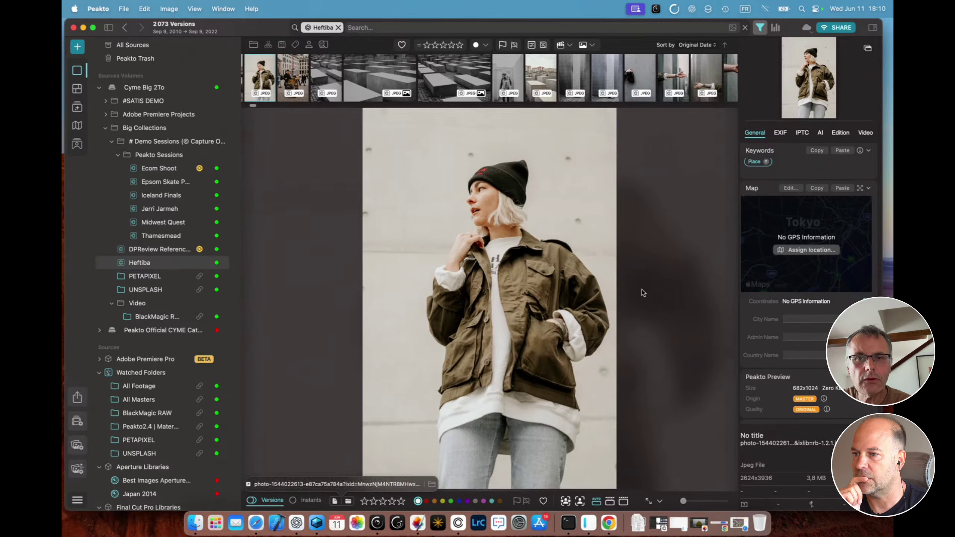
Step: Open the woman's photo in Capture One and upgrade the Heftiba catalog
right_click(262, 74)
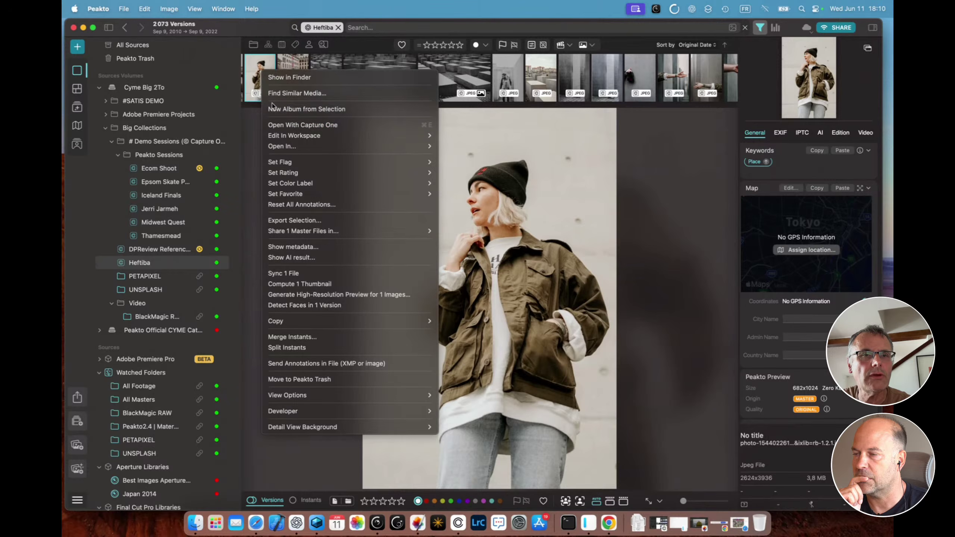
click(303, 126)
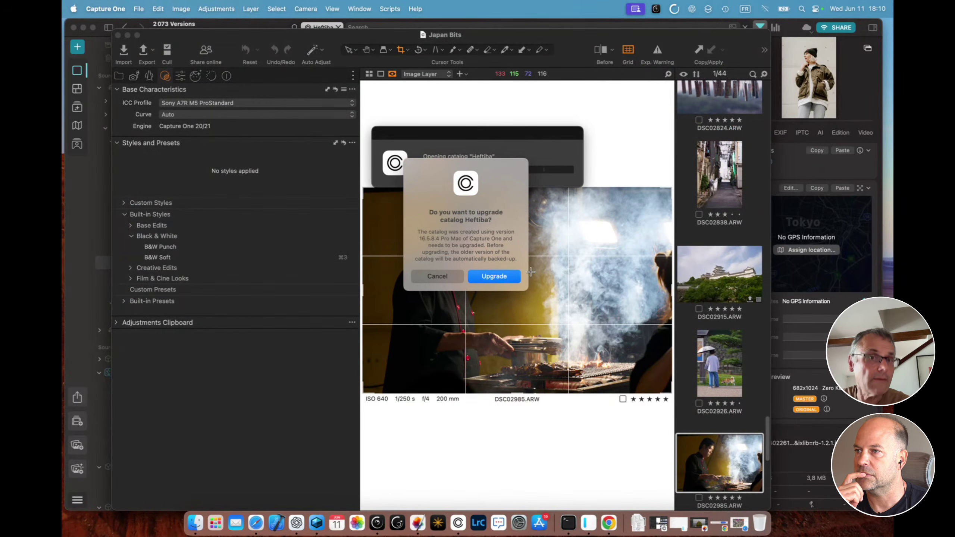
click(495, 276)
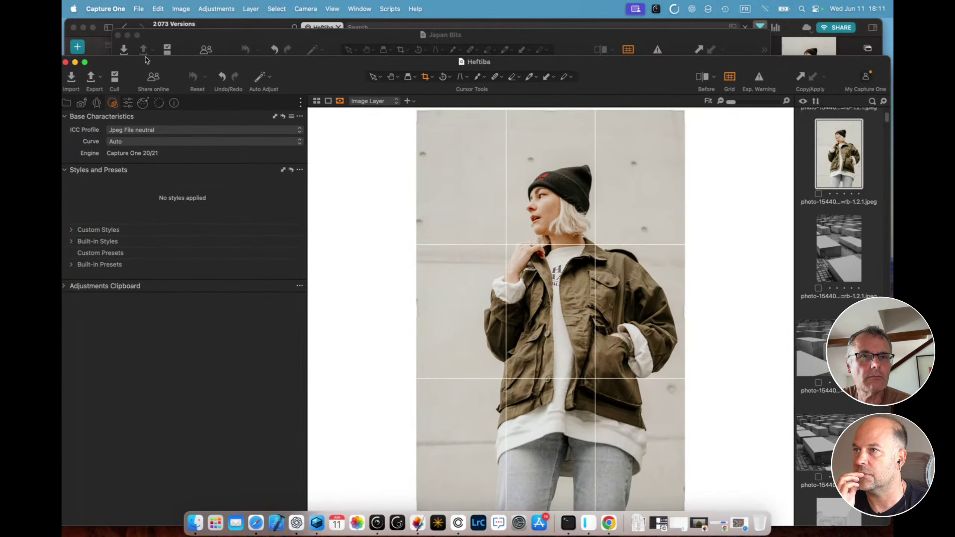
Step: Select the black-and-white photo of the man between concrete blocks in Peakto and switch to Capture One to view it there
drag(147, 60, 286, 58)
click(226, 23)
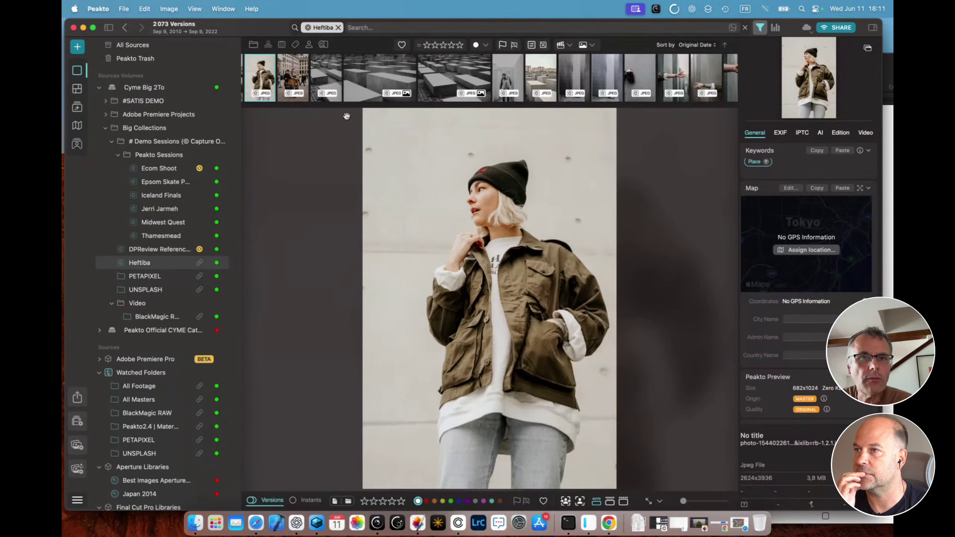
click(508, 76)
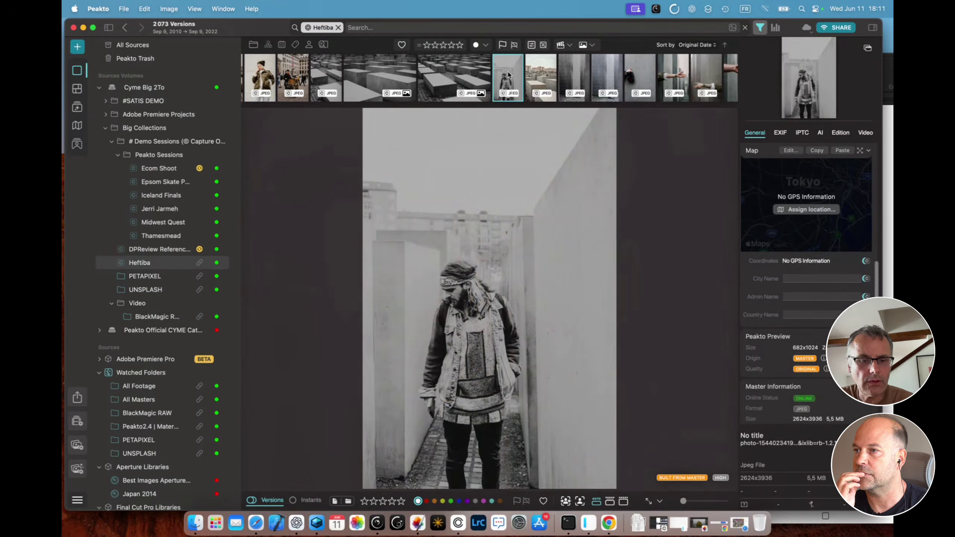
key(super+Tab)
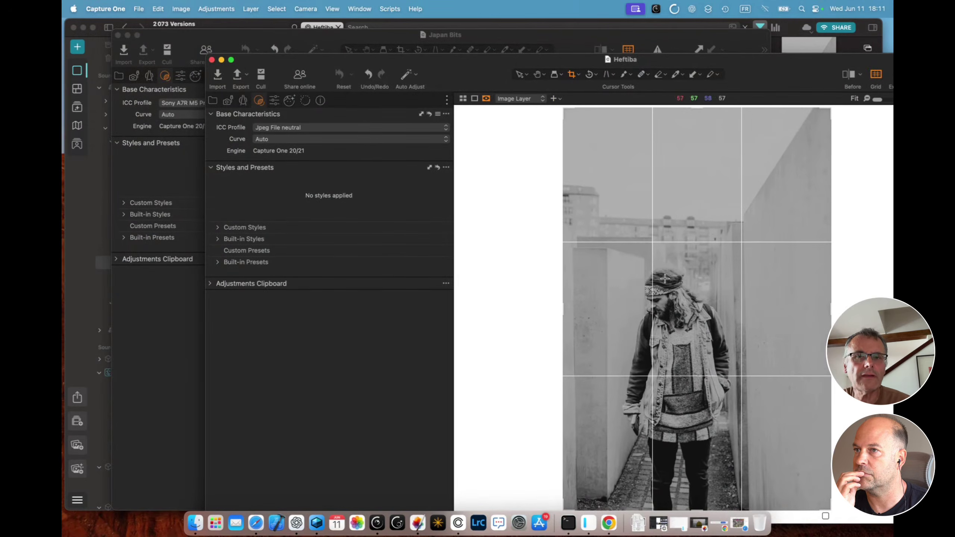
drag(470, 62, 323, 61)
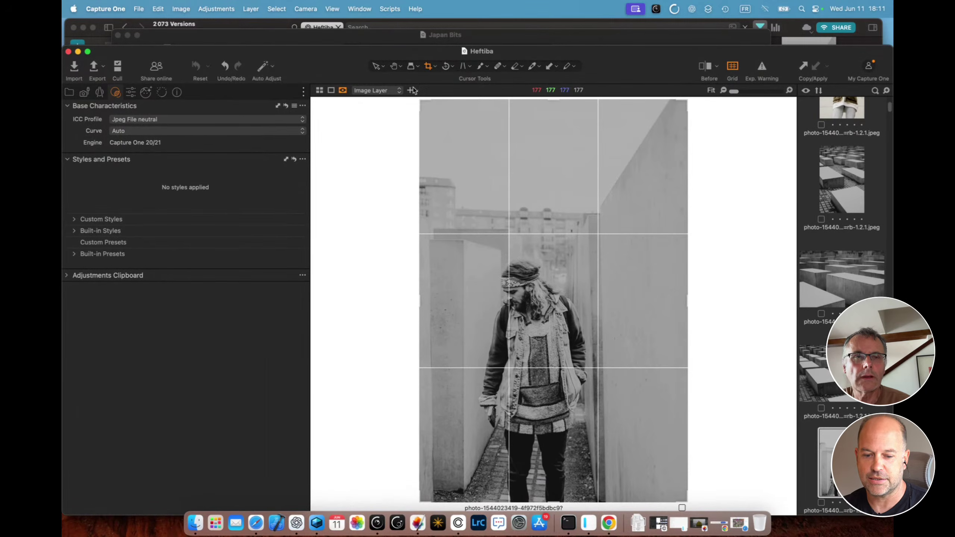
Step: Close the Heftiba catalog in Capture One without a backup and return to Peakto
click(68, 52)
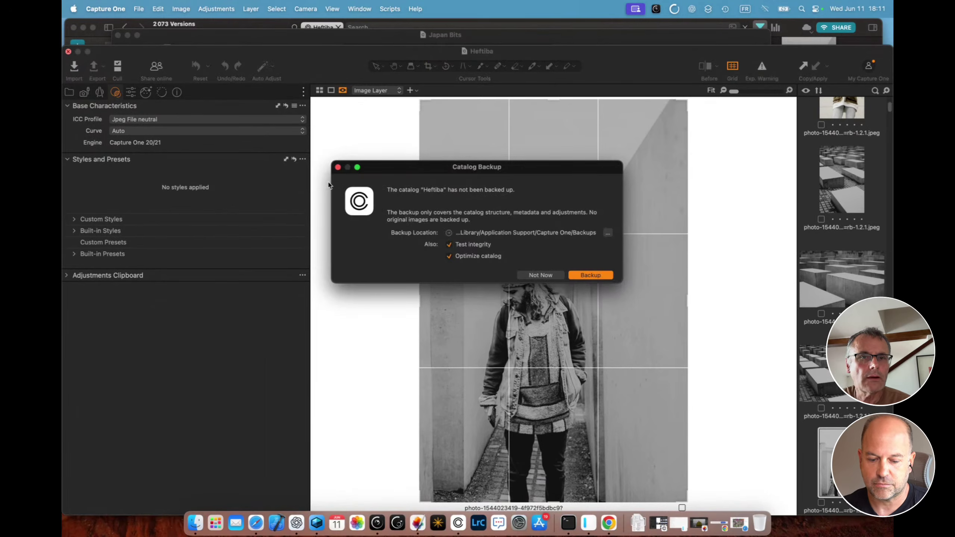
click(534, 276)
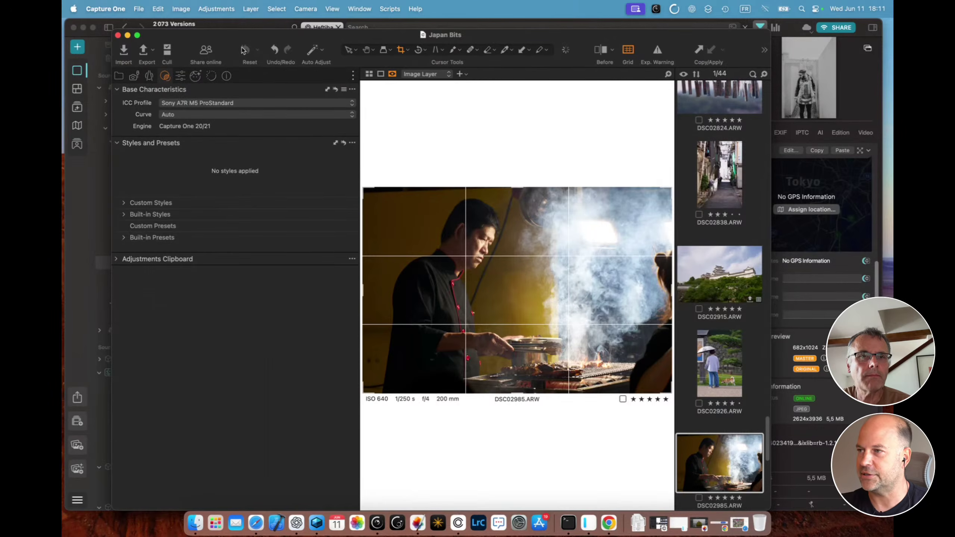
drag(245, 35, 478, 162)
click(338, 215)
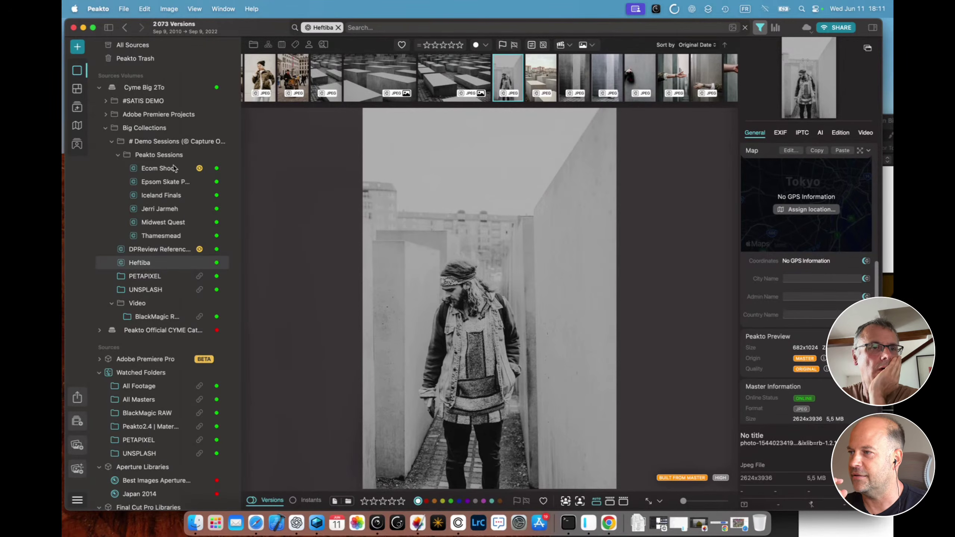
Step: Show the media of All Sources in the thumbnail grid
scroll(172, 165, up, 2)
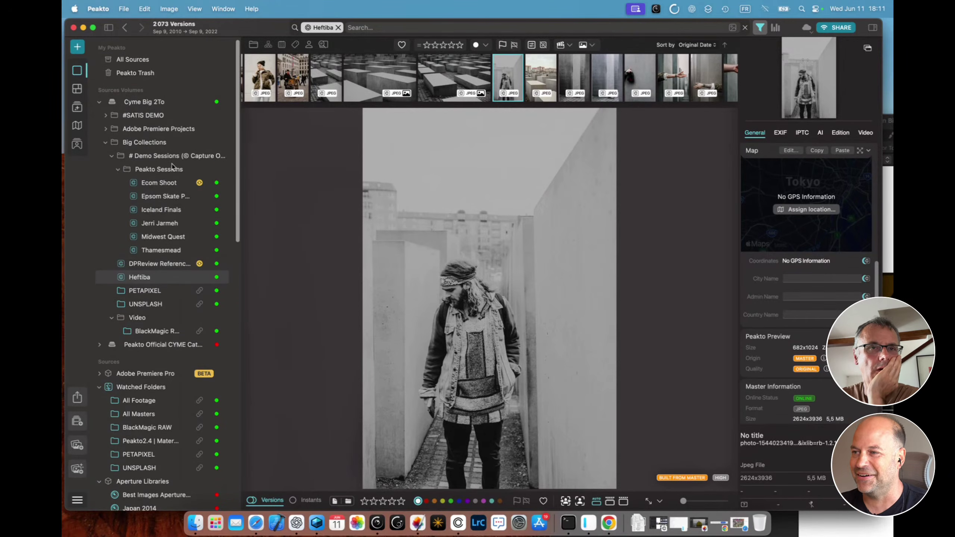
click(76, 89)
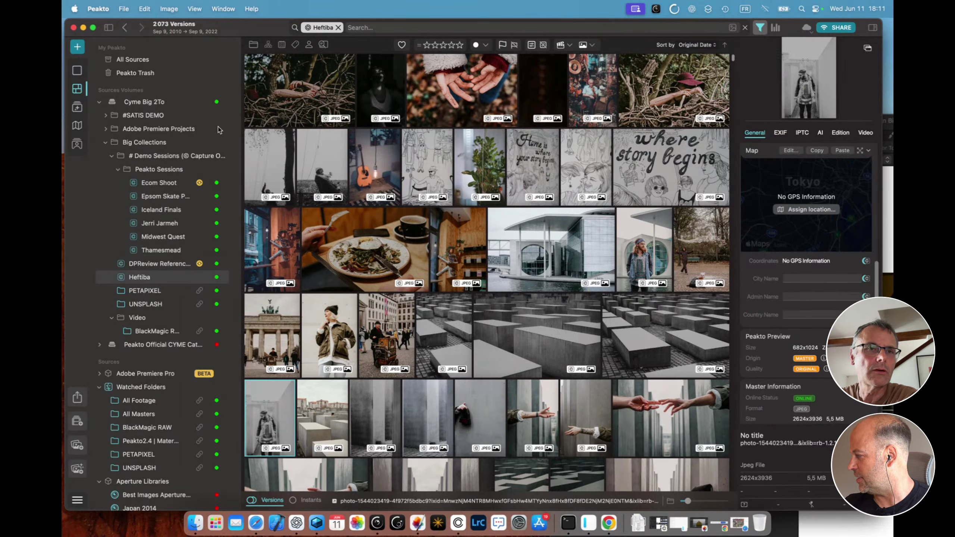
click(131, 61)
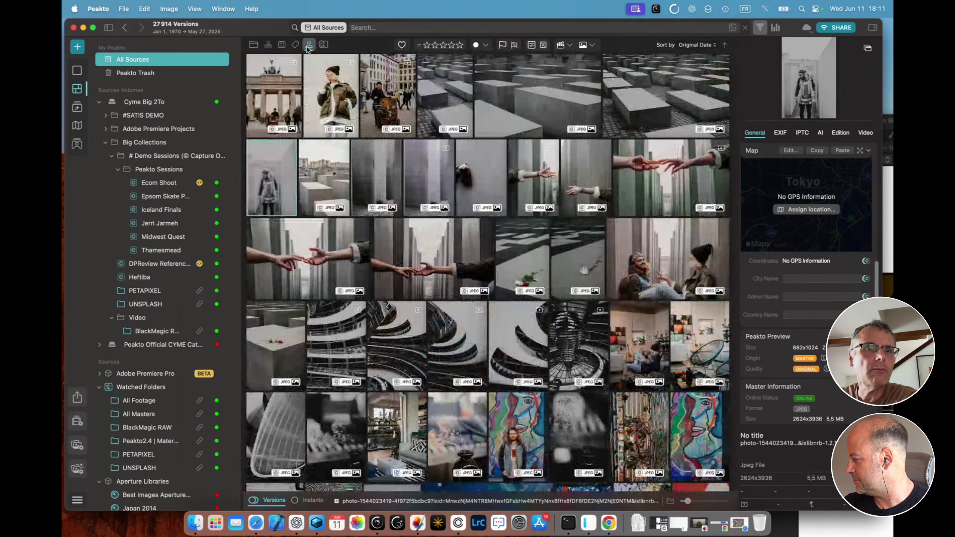
Step: Filter All Sources by the last named person in the Faces filter, remove that filter and hide the filter list
click(309, 45)
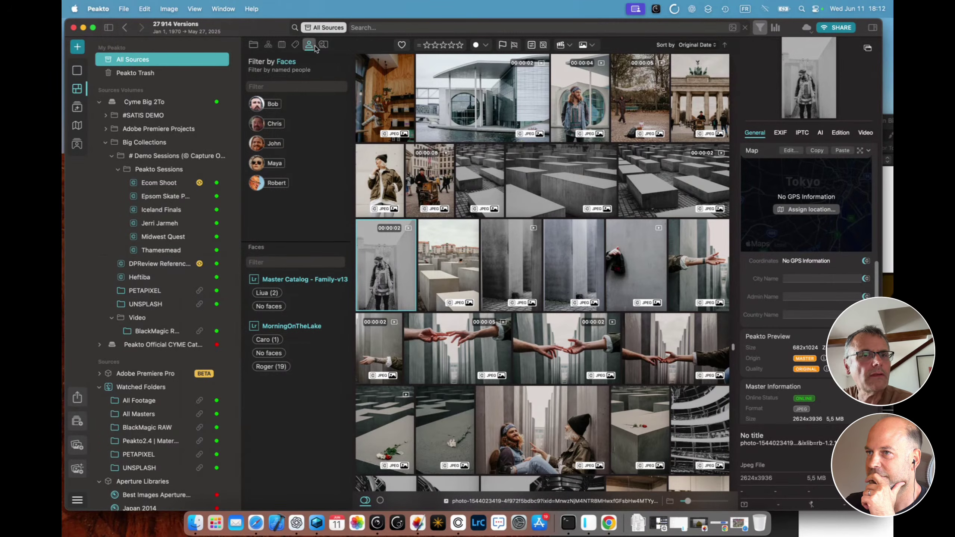
click(296, 45)
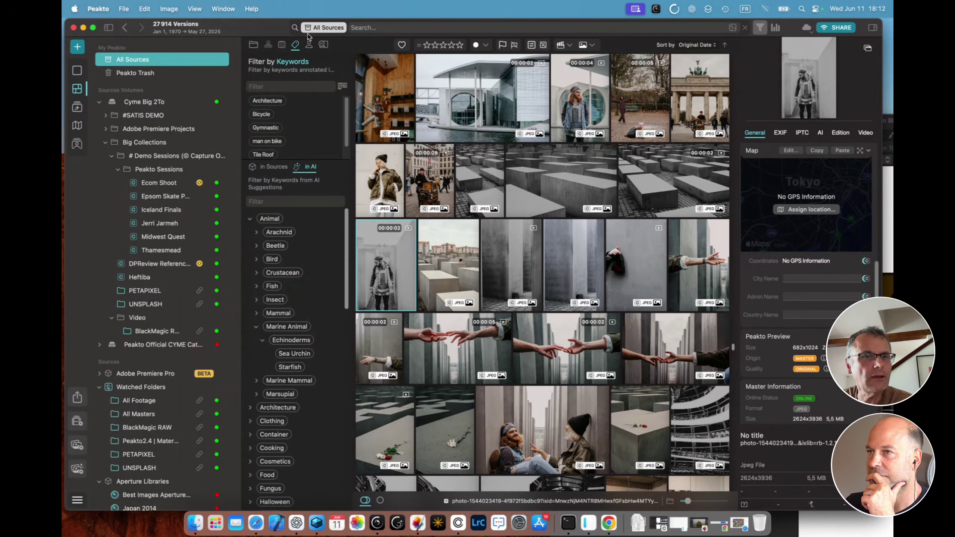
click(308, 45)
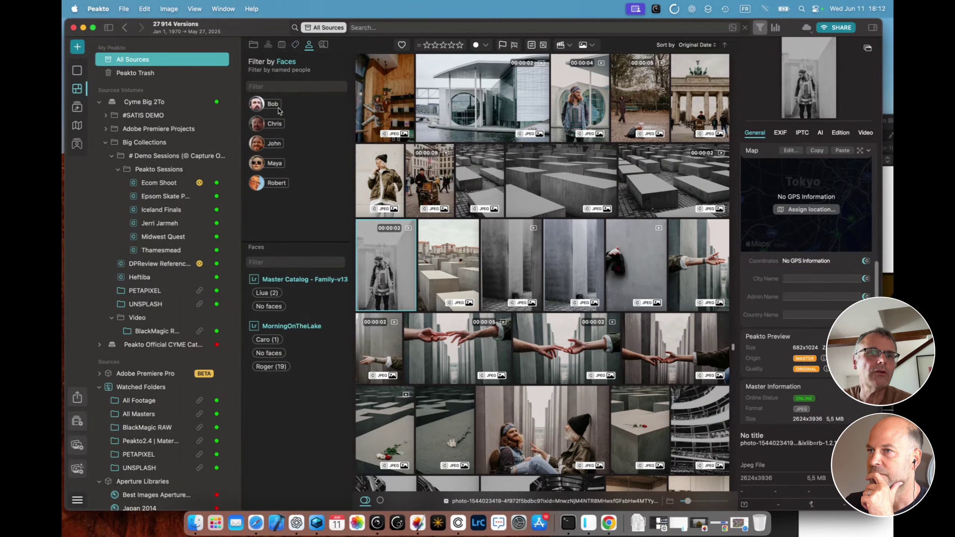
click(271, 184)
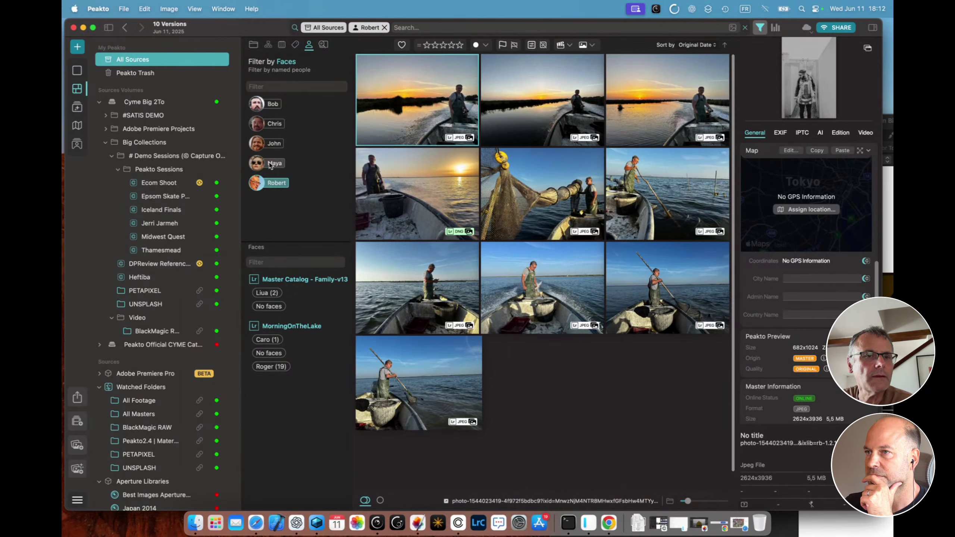
click(275, 183)
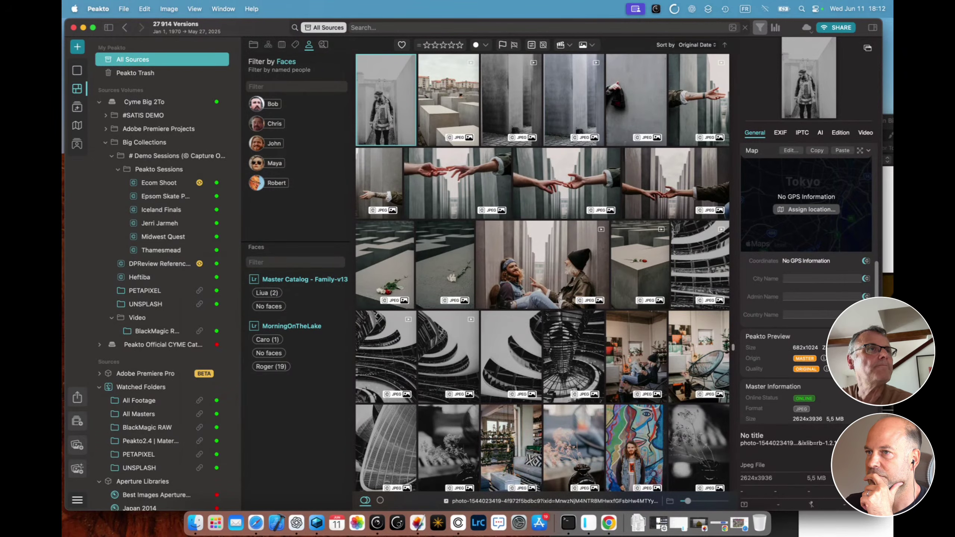
click(417, 27)
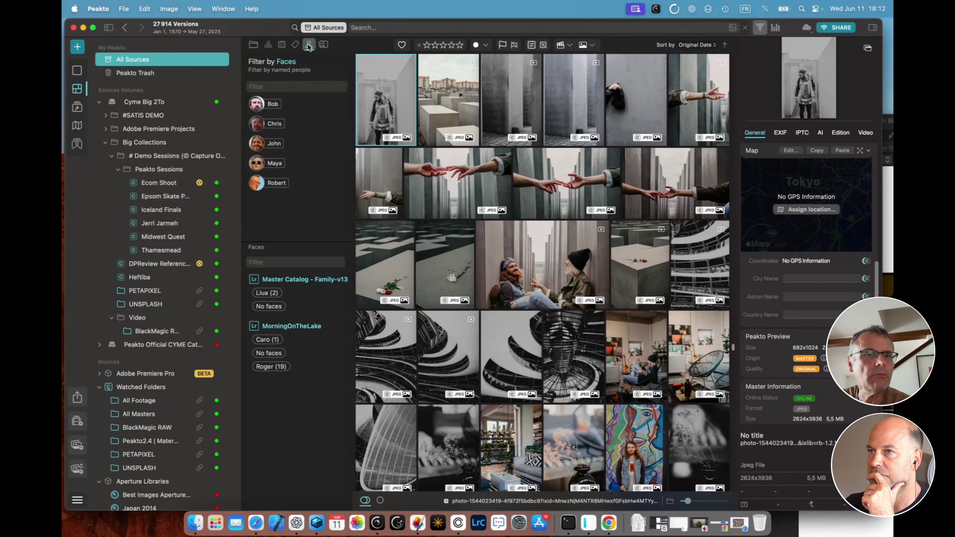
click(296, 45)
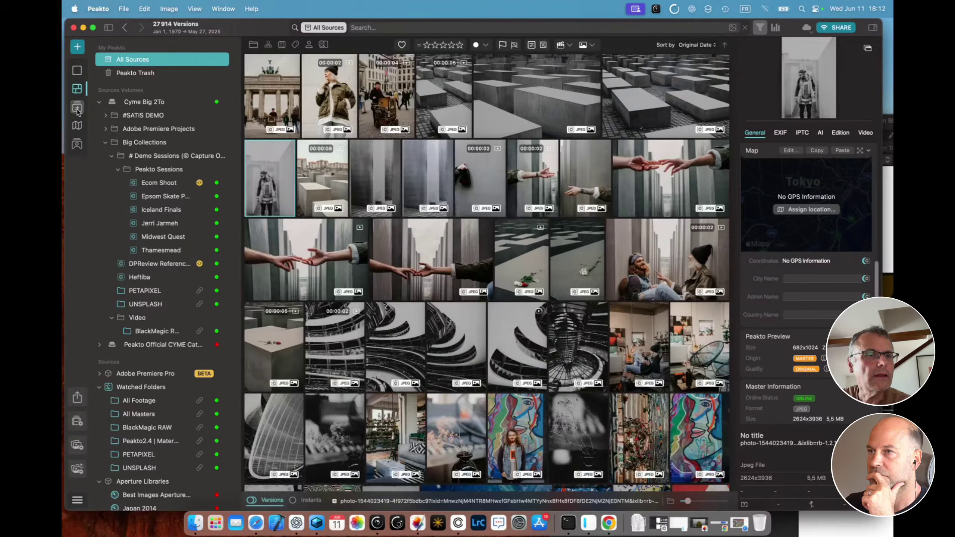
Step: Open the AI category overview of All Sources and display all category groups
click(77, 108)
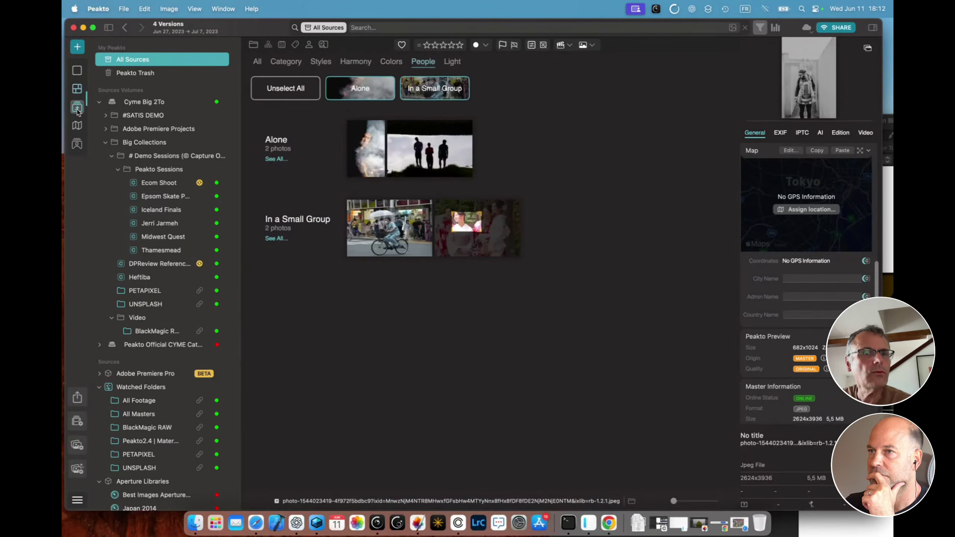
click(257, 62)
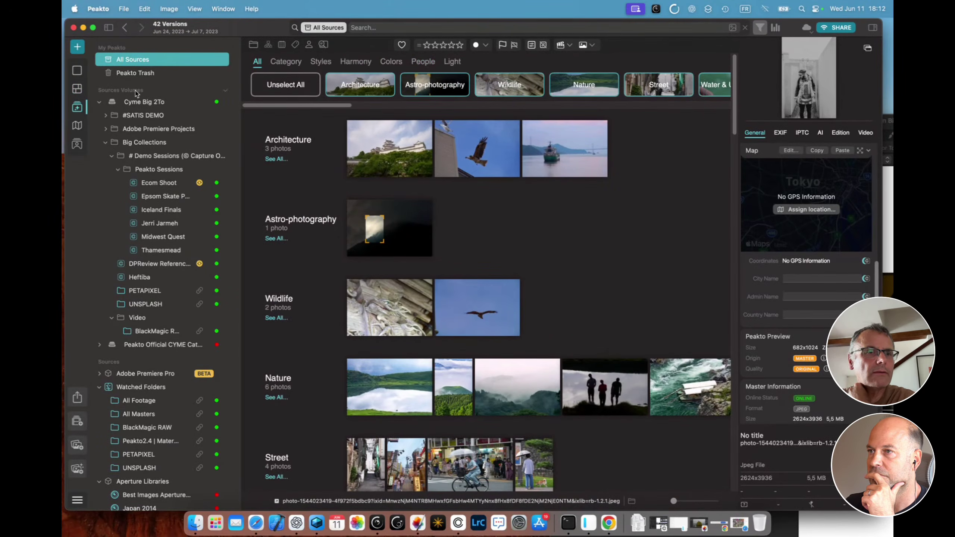
Step: Reload the category overview for All Sources, dismissing the AI analysis notice and hiding the photo information inspector
click(137, 101)
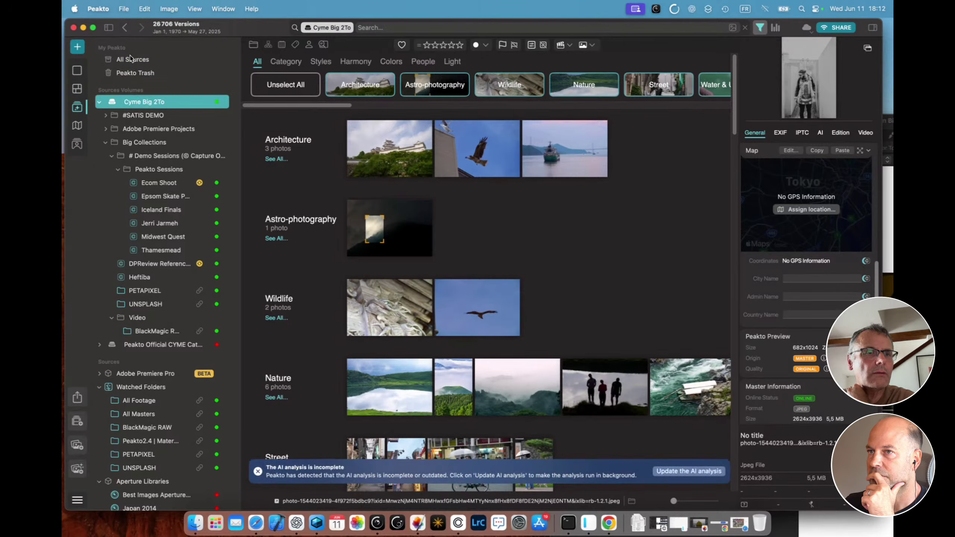
click(130, 58)
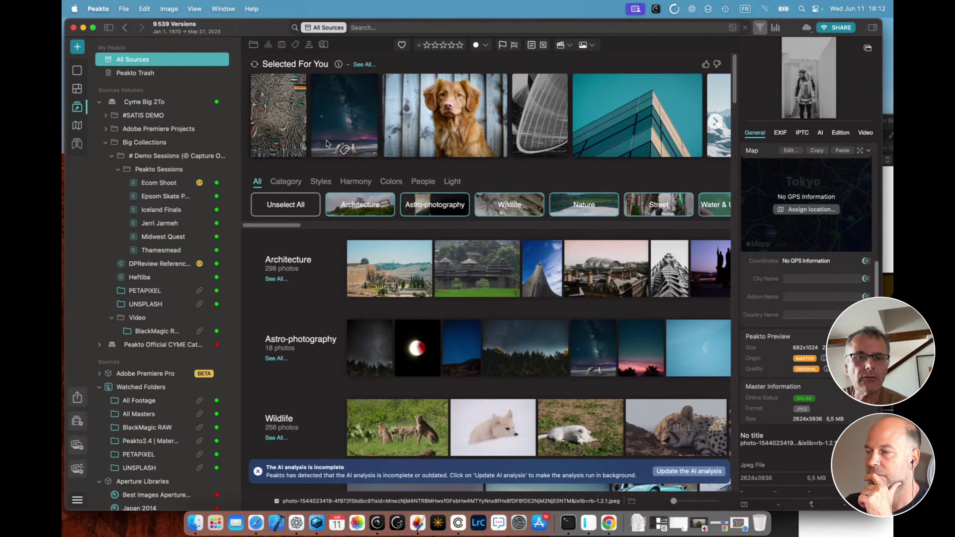
click(257, 473)
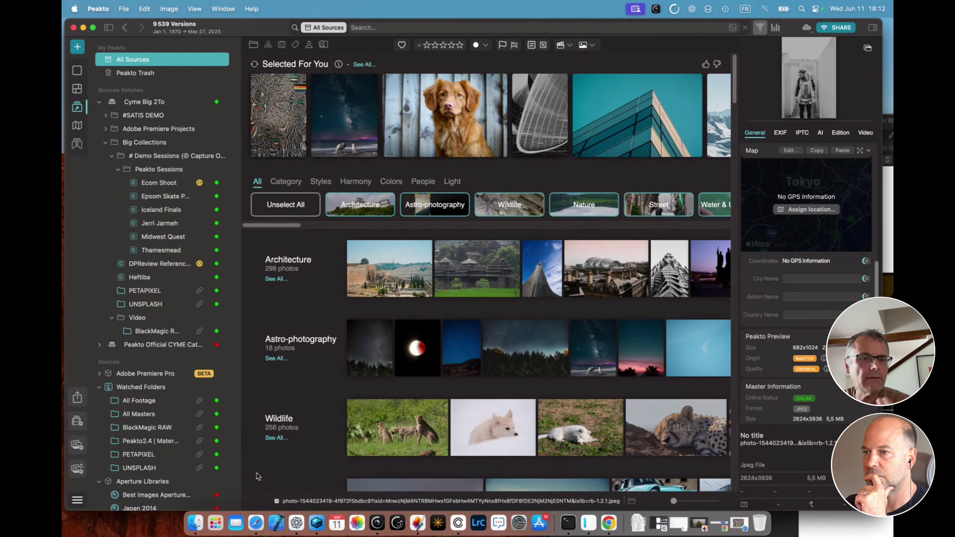
click(872, 29)
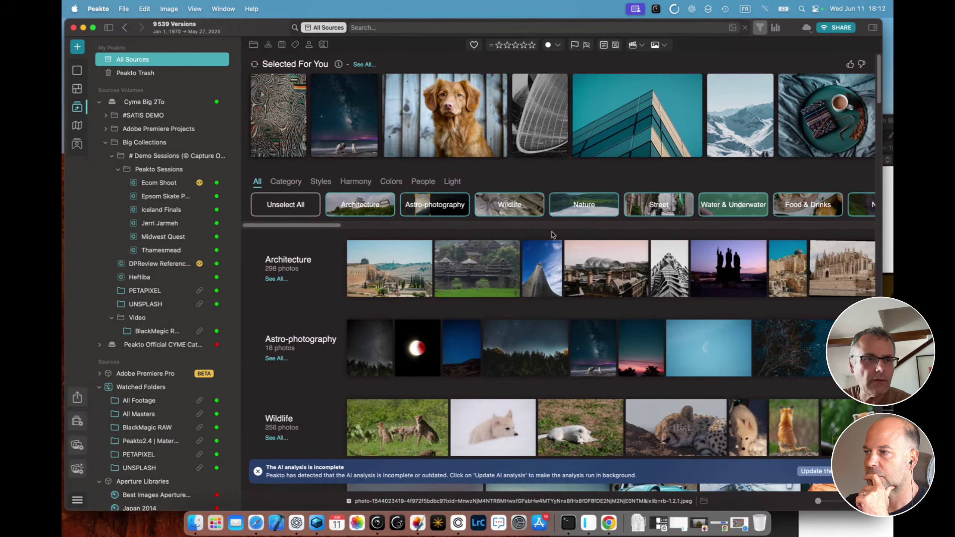
Step: Look through the category rows of All Sources, from Architecture and Astro-photography down to Nature and People
scroll(448, 265, down, 3)
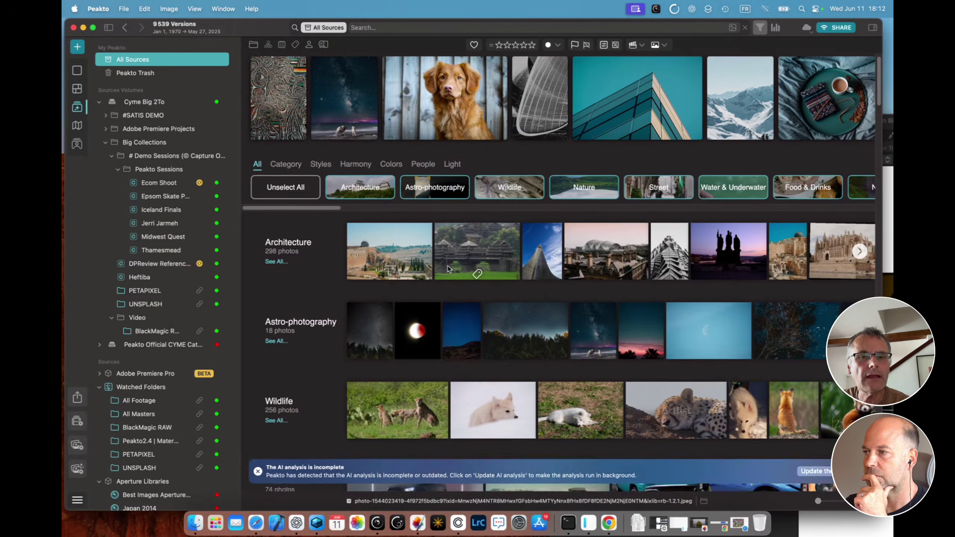
scroll(447, 266, down, 3)
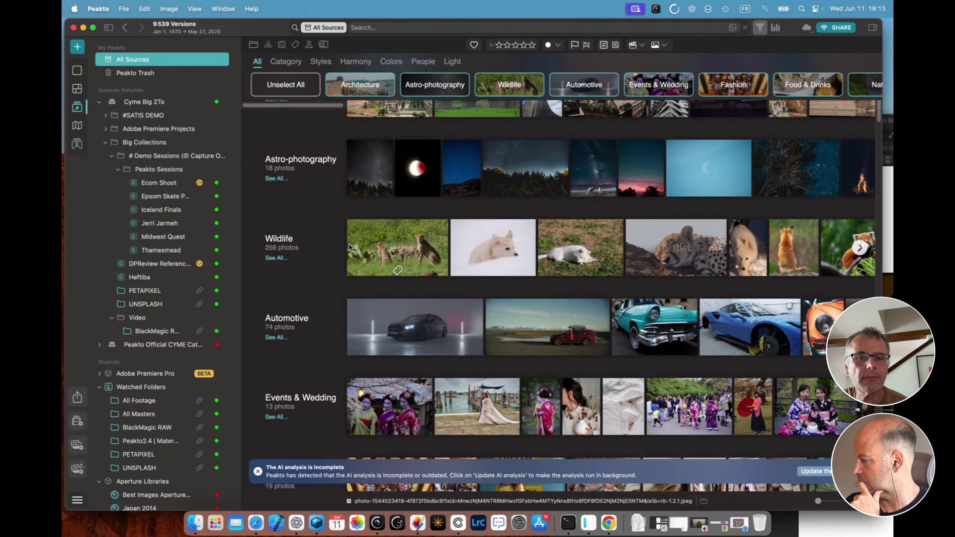
scroll(340, 352, down, 3)
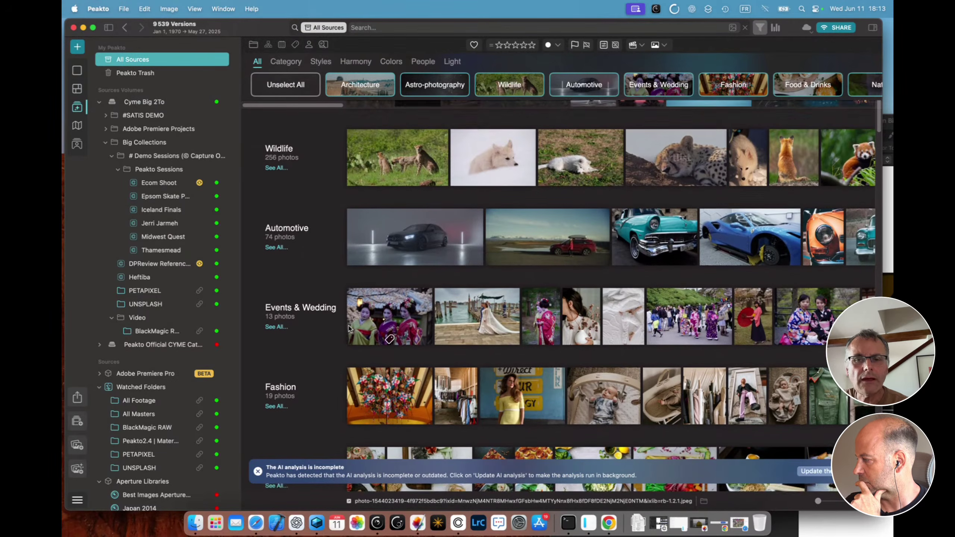
scroll(348, 328, down, 5)
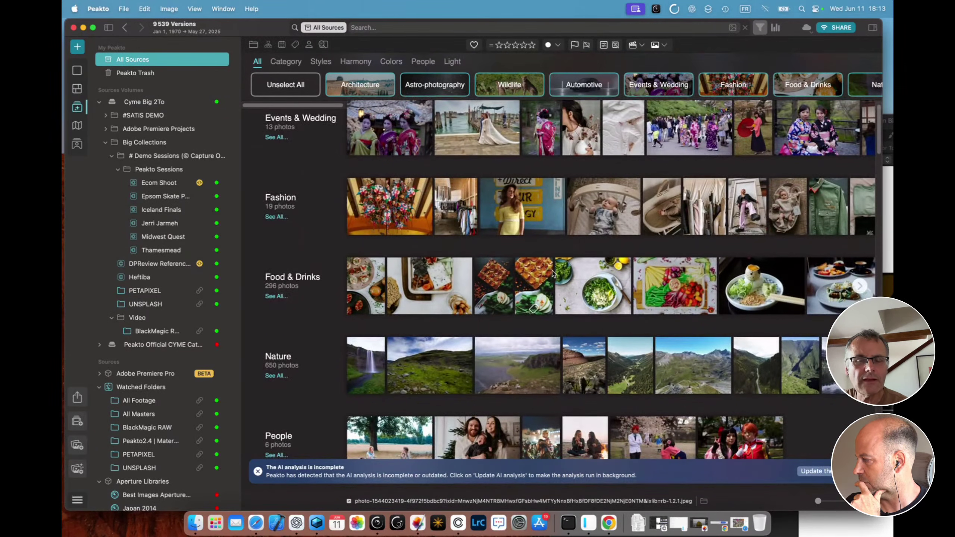
scroll(417, 360, down, 2)
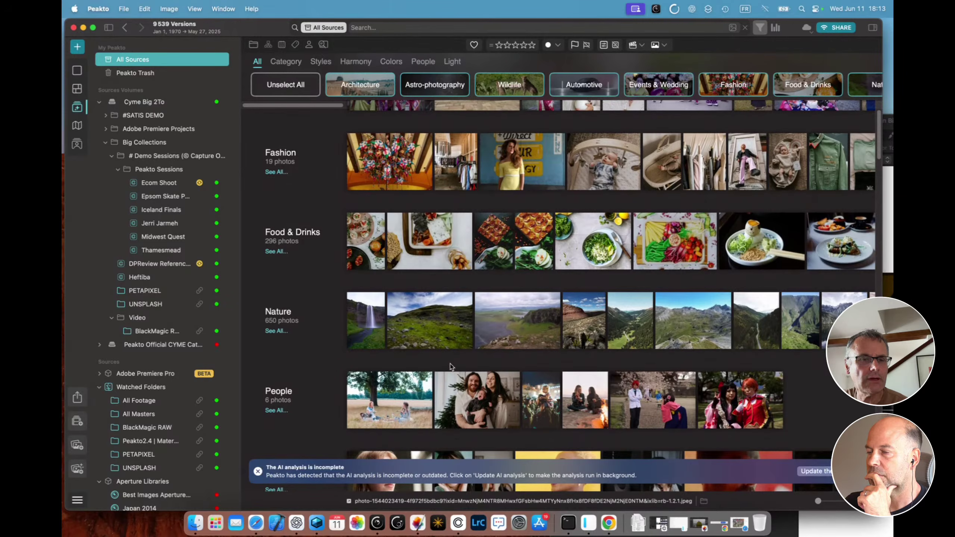
scroll(511, 349, up, 10)
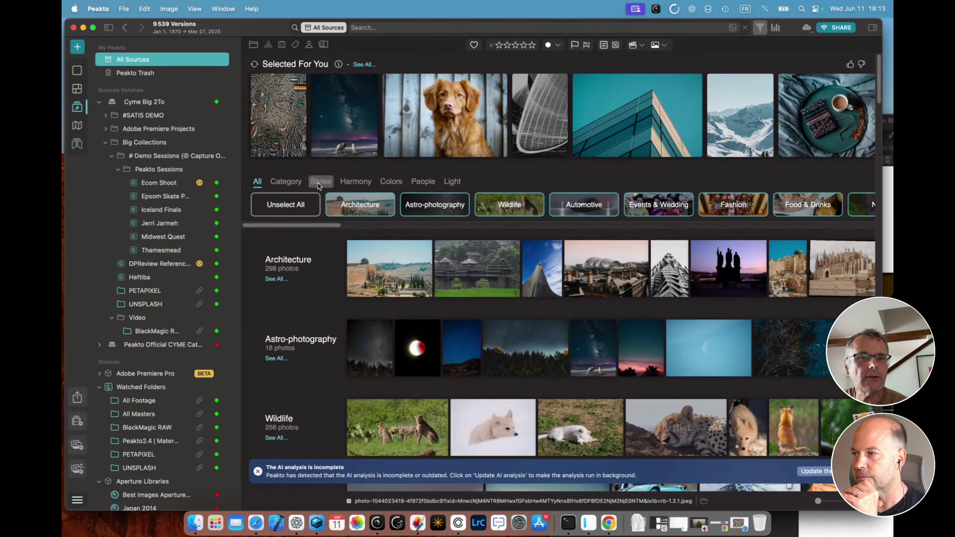
Step: Display the Styles groups of All Sources and look through the Abstract, Aerial, Close Up and Night rows
click(320, 182)
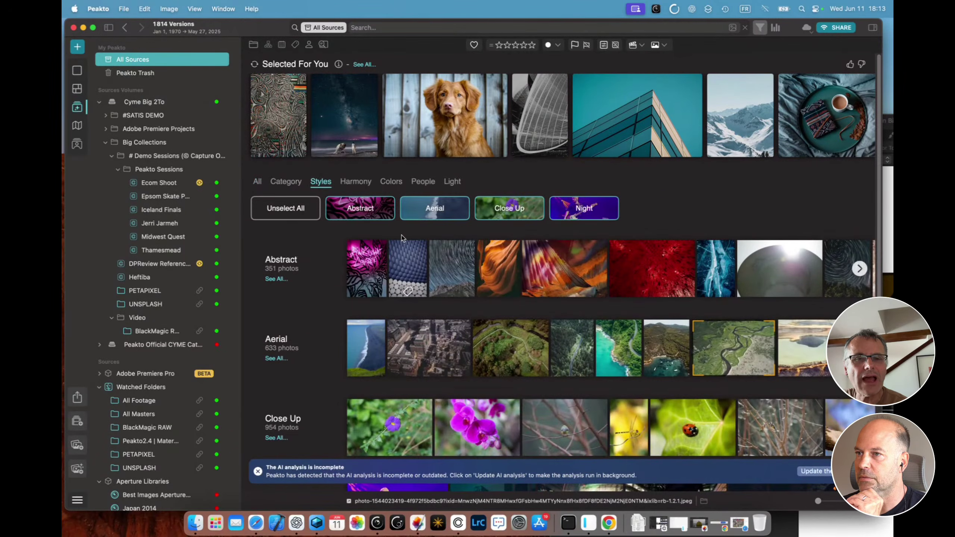
scroll(401, 235, down, 3)
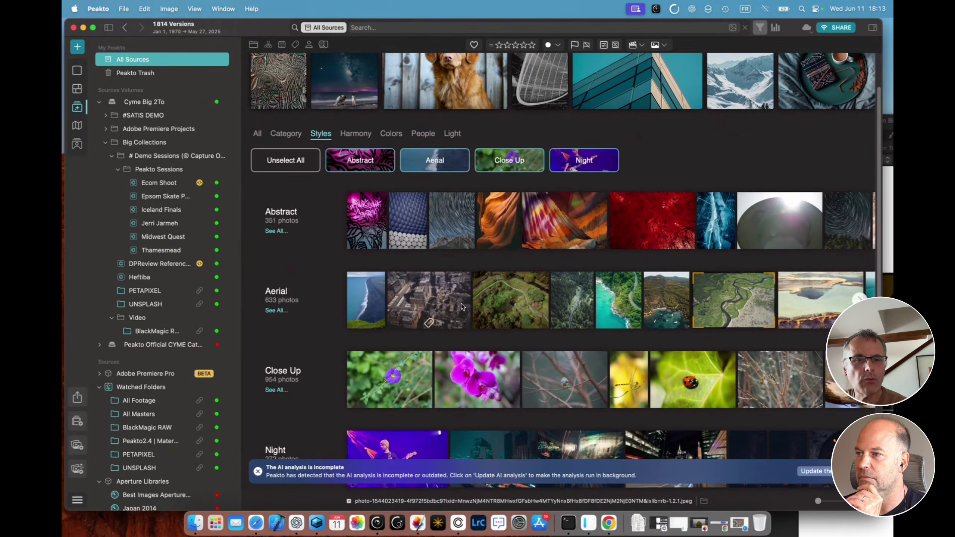
scroll(451, 301, down, 2)
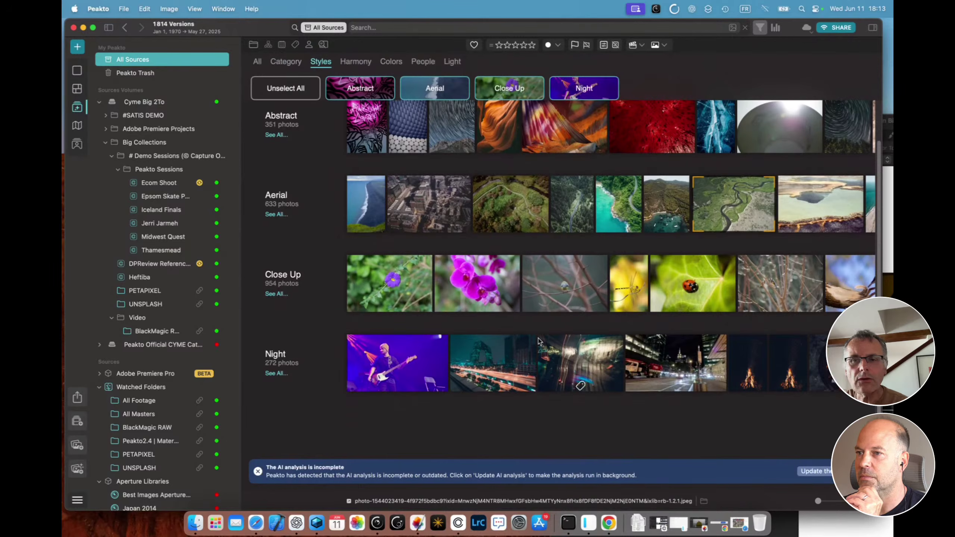
scroll(573, 355, up, 4)
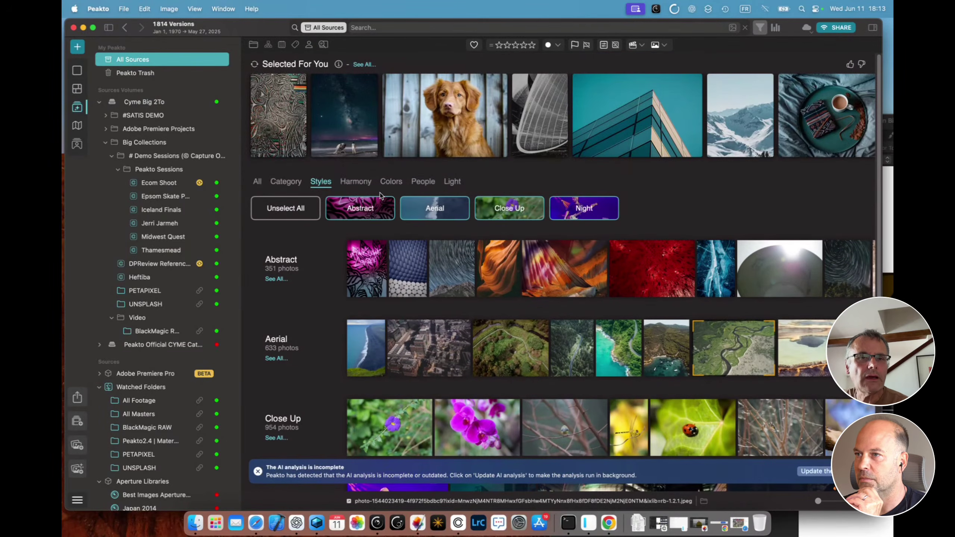
Step: Display the Harmony groups for All Sources and for the Peakto Sessions folder
click(356, 184)
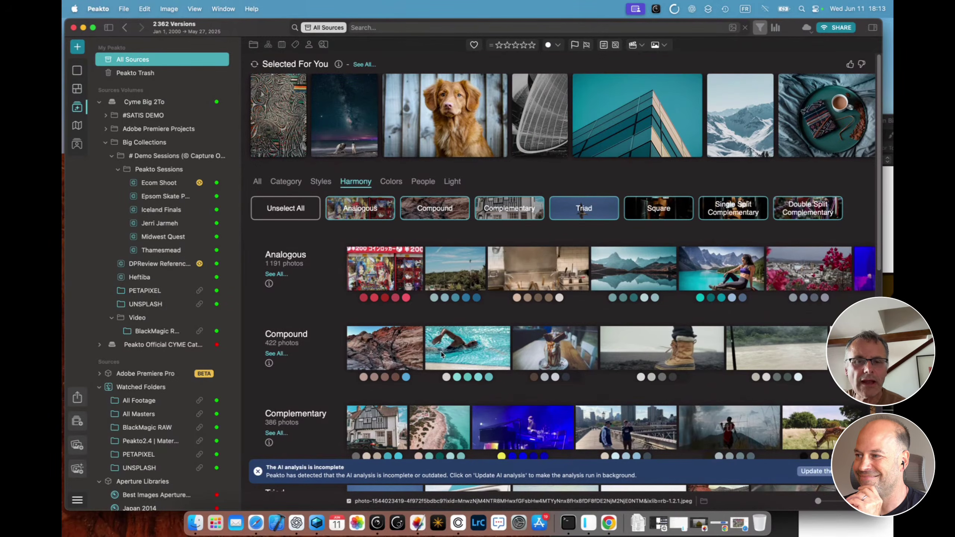
scroll(581, 361, down, 1)
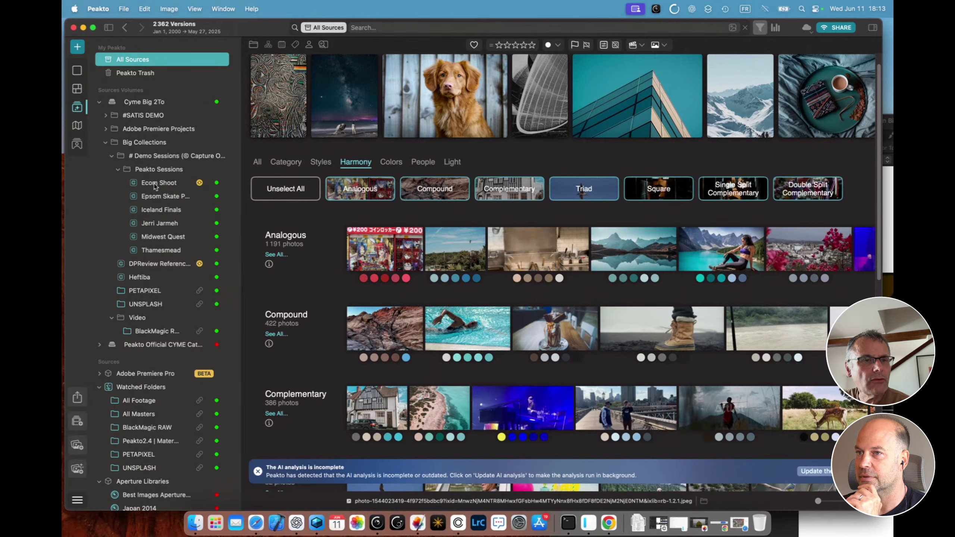
click(156, 170)
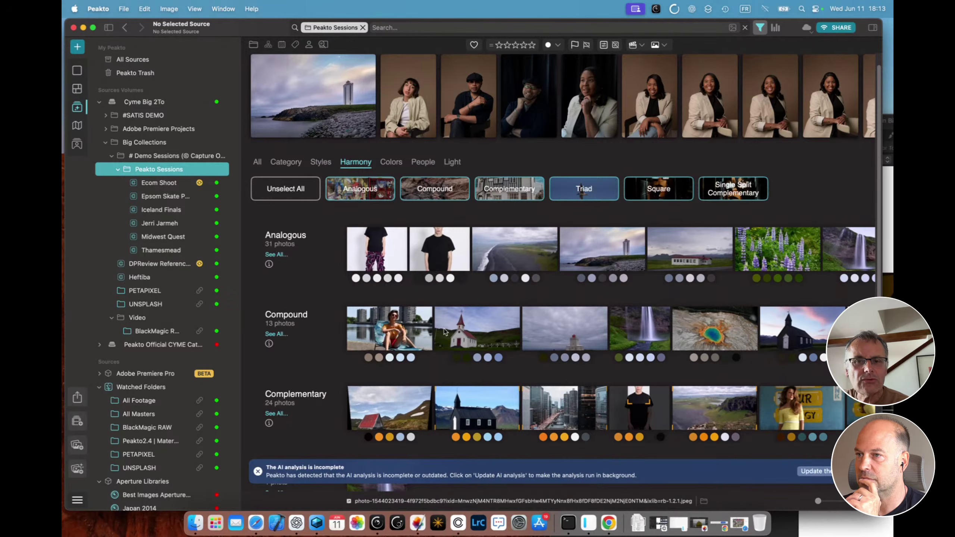
scroll(443, 326, down, 3)
scroll(406, 301, up, 4)
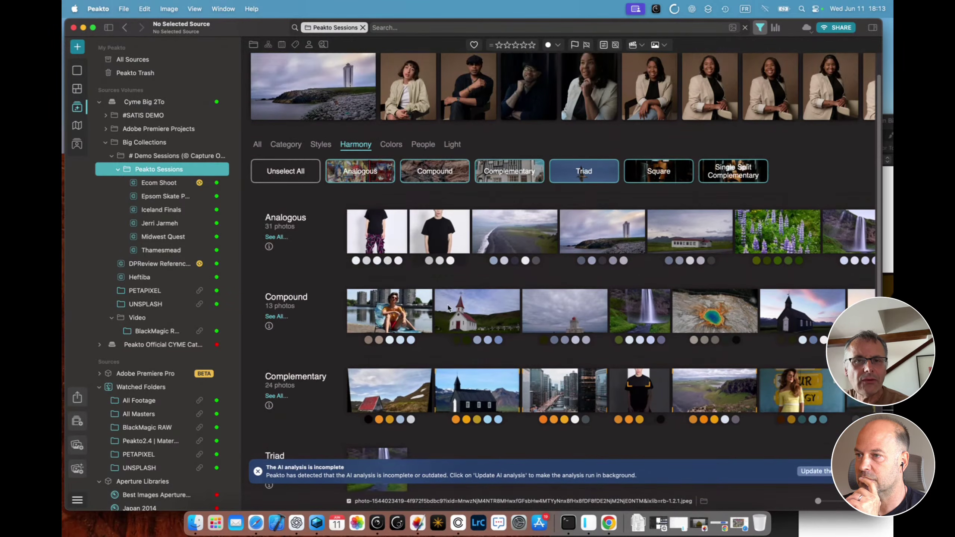
Step: Show the People groups of Peakto Sessions, and examine its Category groups from Architecture down to Whiteboards
click(423, 182)
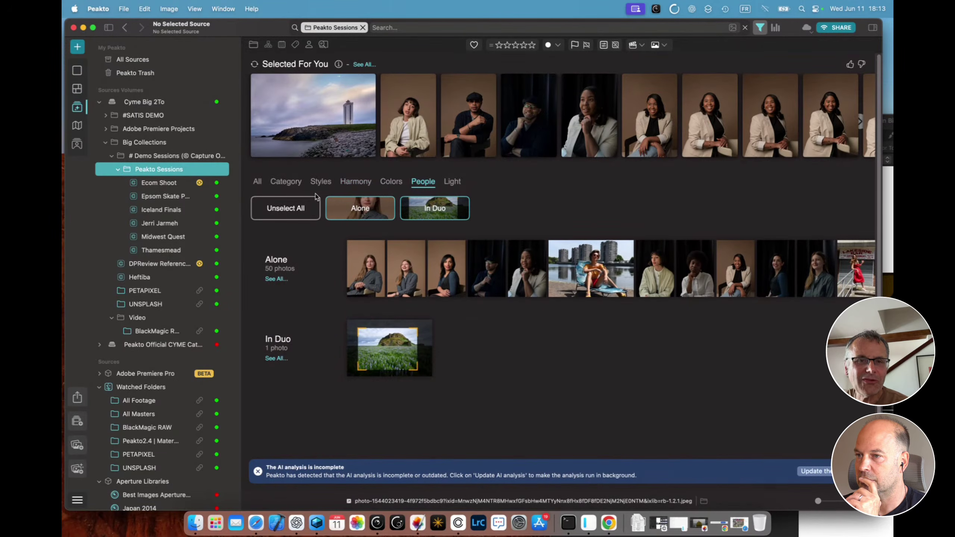
click(285, 181)
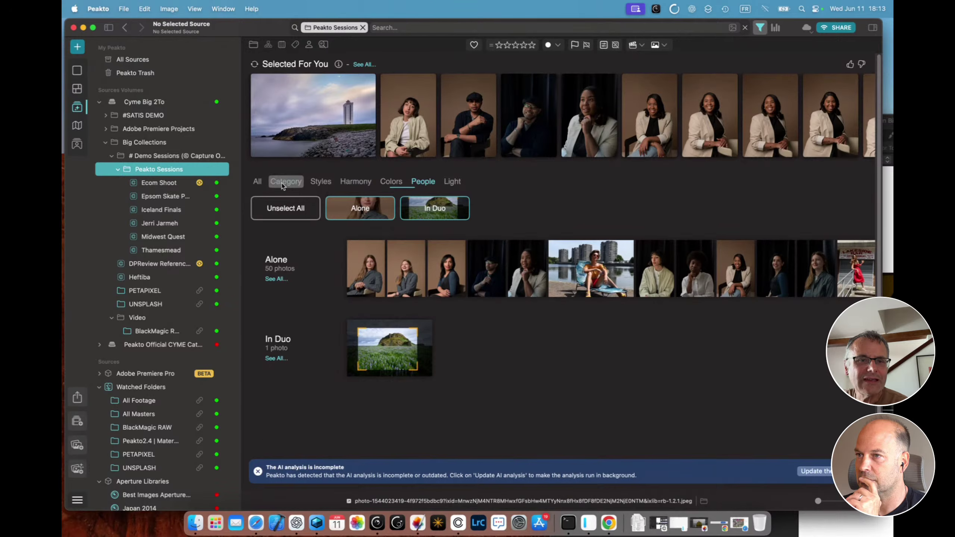
scroll(327, 281, down, 1)
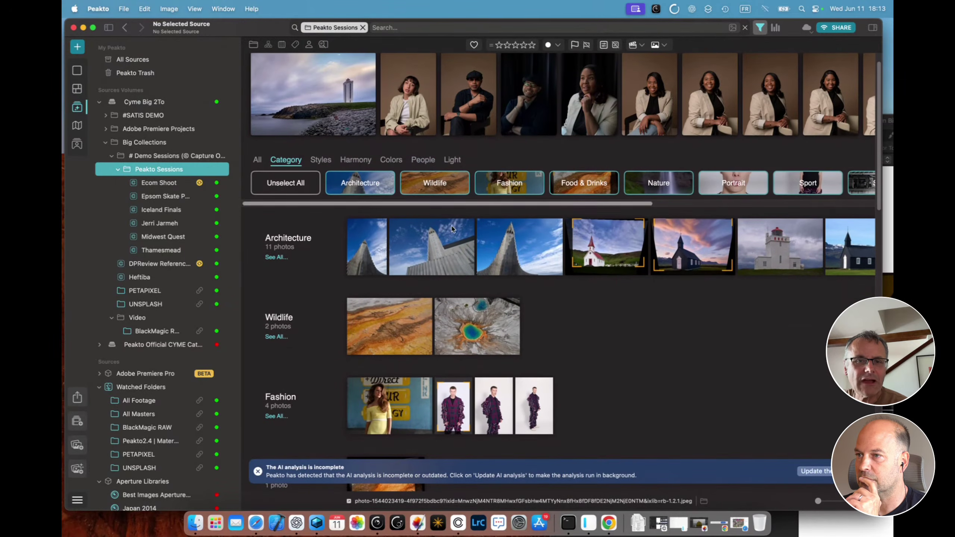
scroll(373, 280, down, 5)
scroll(451, 279, down, 5)
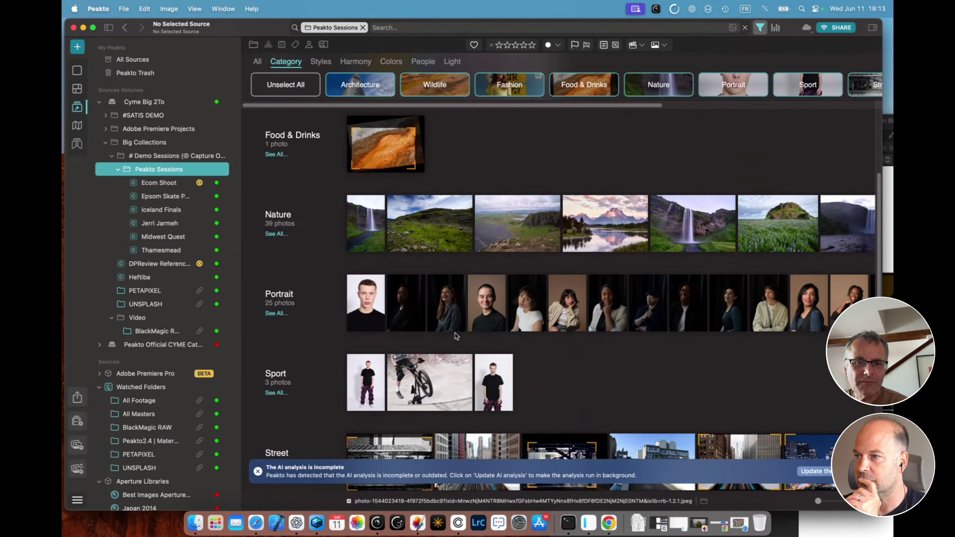
scroll(455, 333, down, 2)
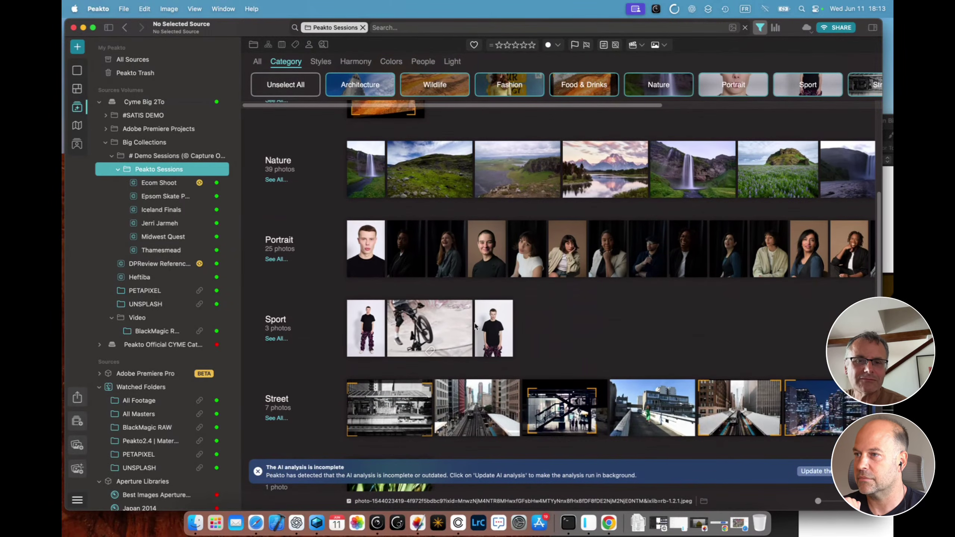
scroll(429, 328, down, 3)
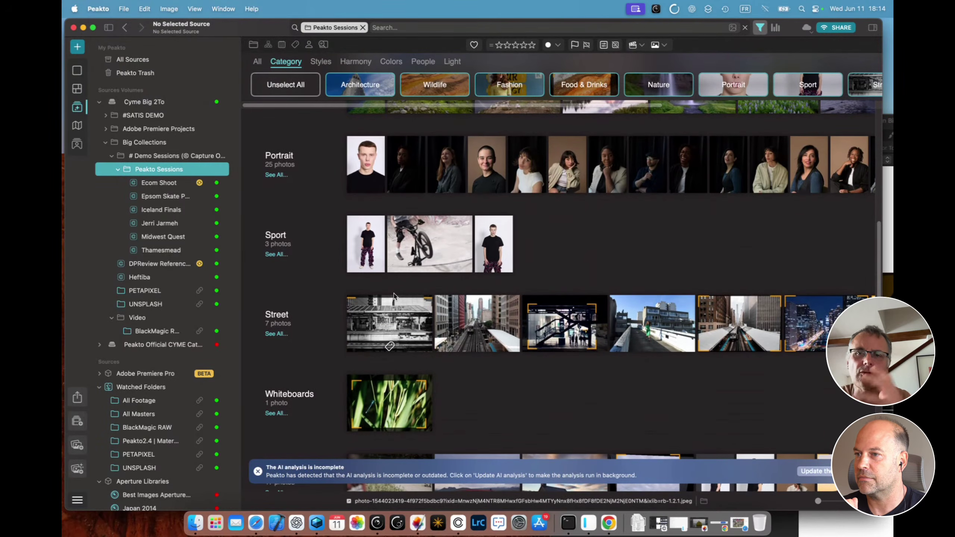
scroll(548, 210, up, 6)
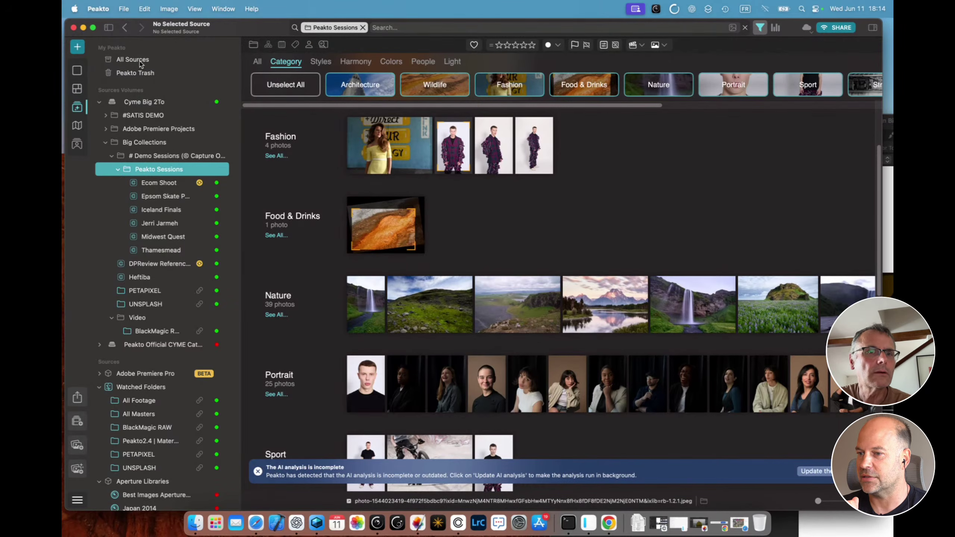
Step: Show the Peakto Sessions media in the thumbnail grid and bring up the search options
click(77, 88)
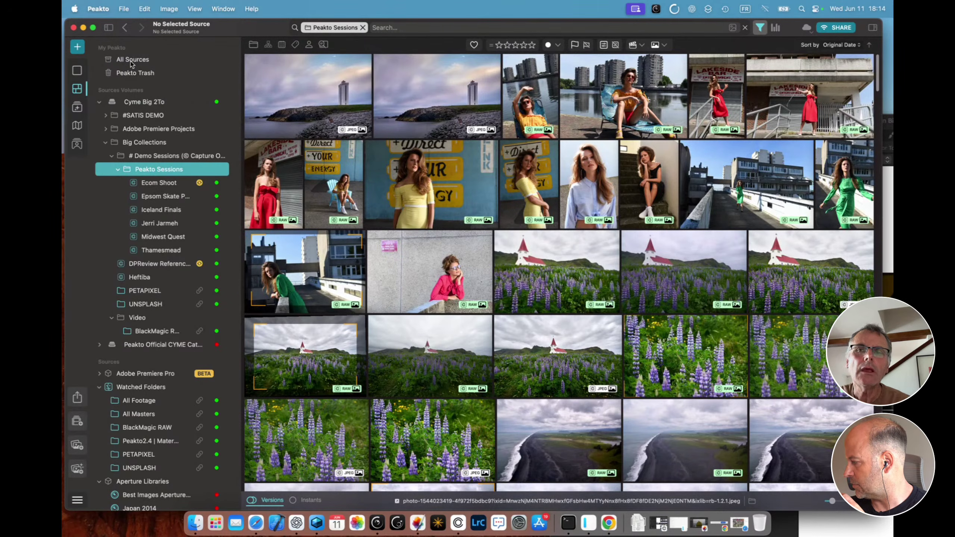
key(super+f)
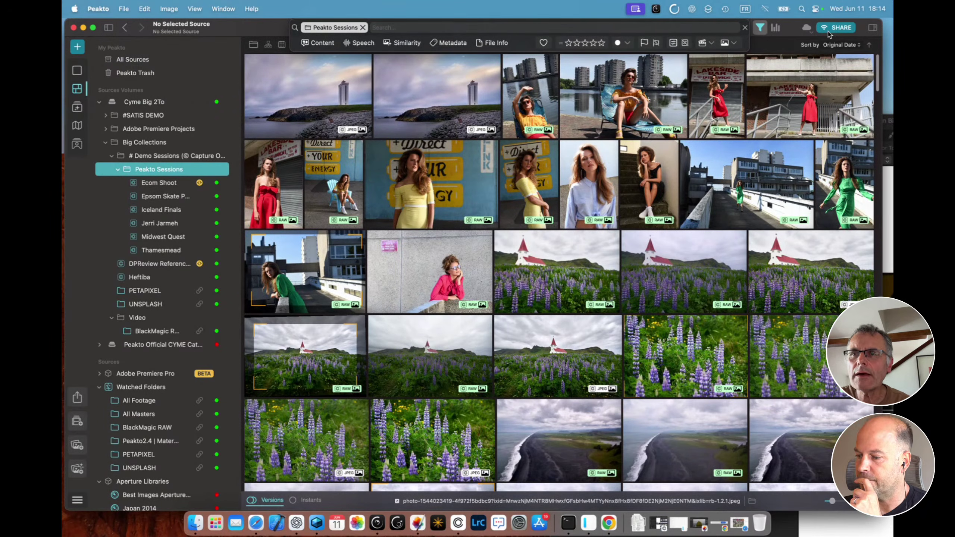
Step: Open the locally shared Peakto Connect workspace in Safari, keeping only its new tab, and shift the browser window aside to reveal Peakto
click(840, 29)
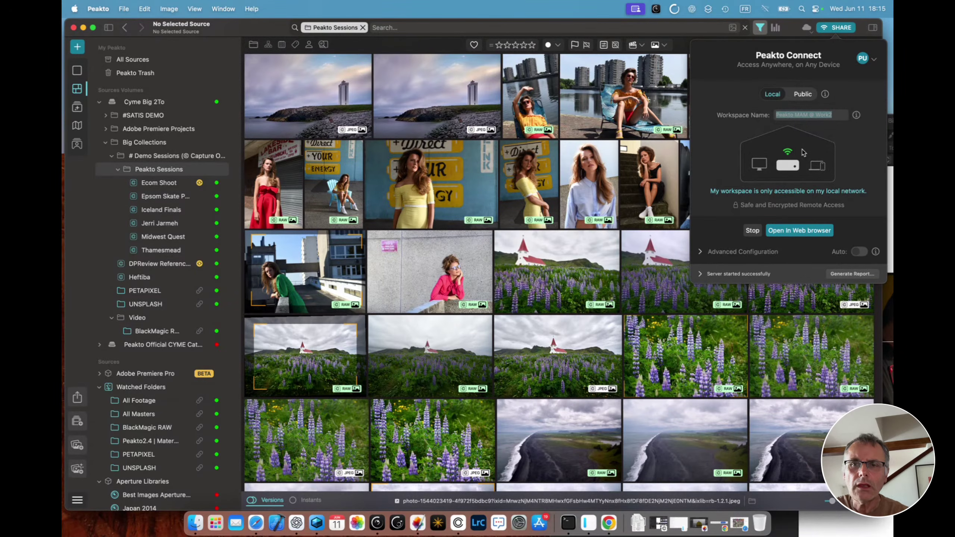
click(806, 231)
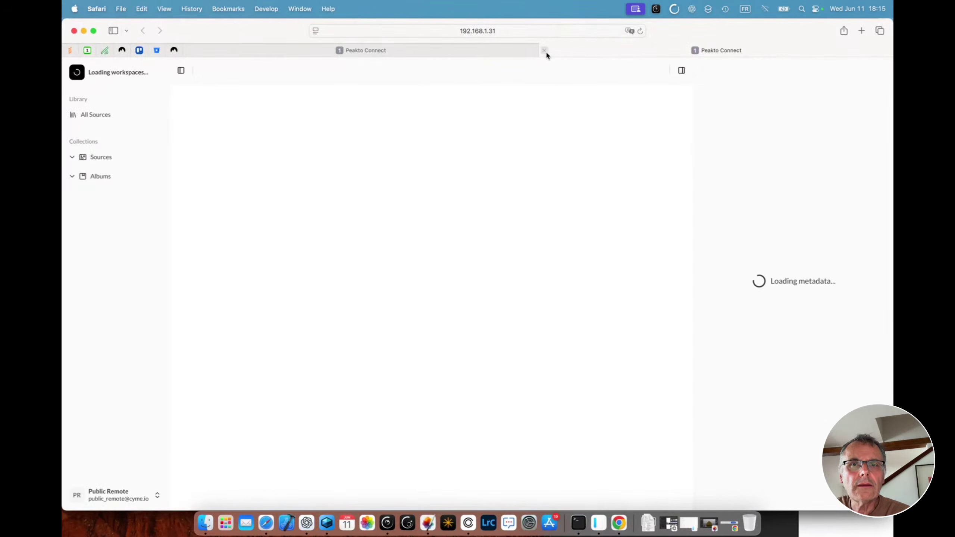
click(544, 50)
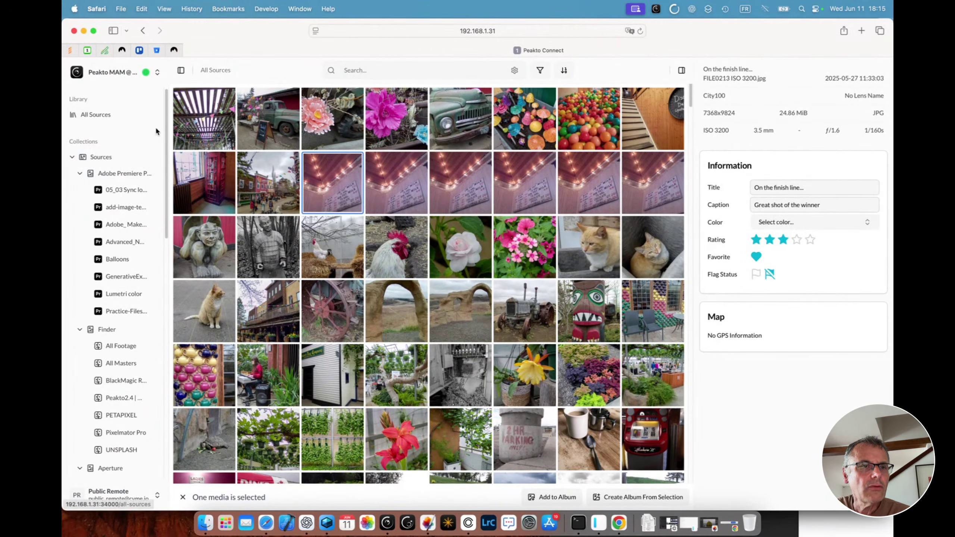
drag(213, 32, 407, 32)
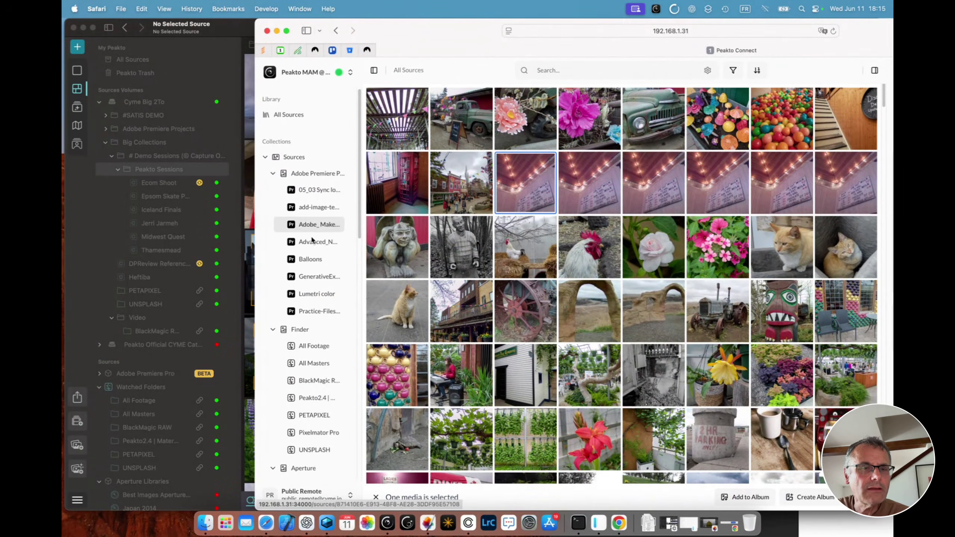
Step: Browse the Finder sources All Masters, All Footage and BlackMagic RAW in the web workspace
scroll(315, 272, down, 3)
click(315, 284)
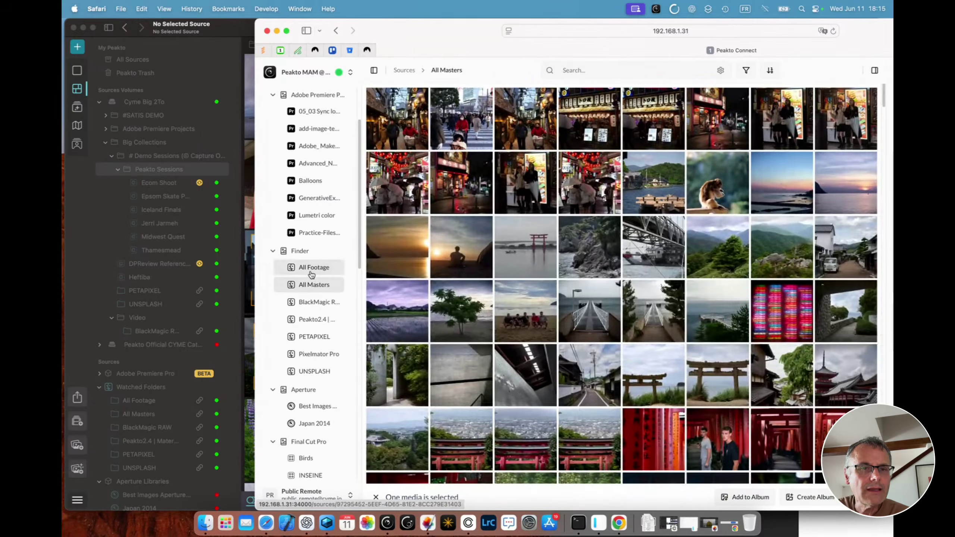
click(312, 267)
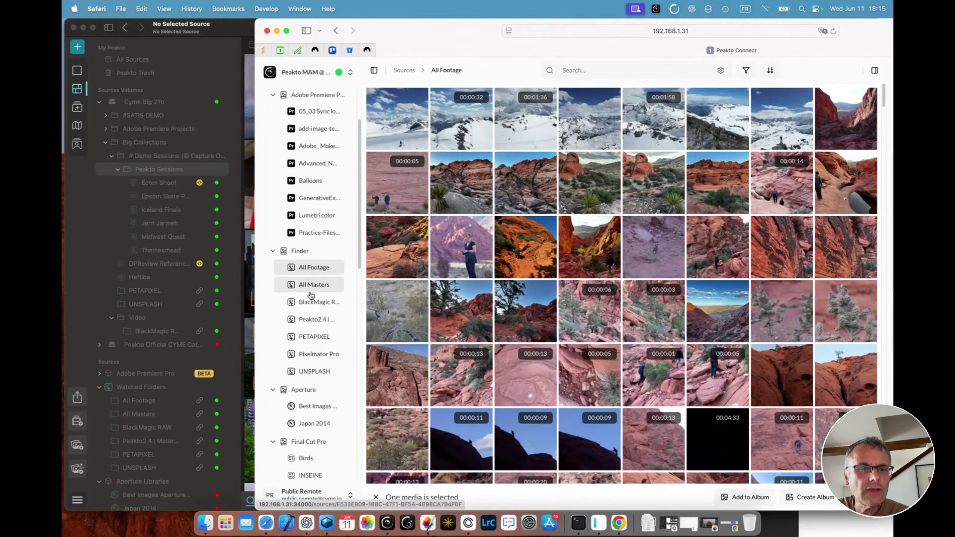
click(313, 301)
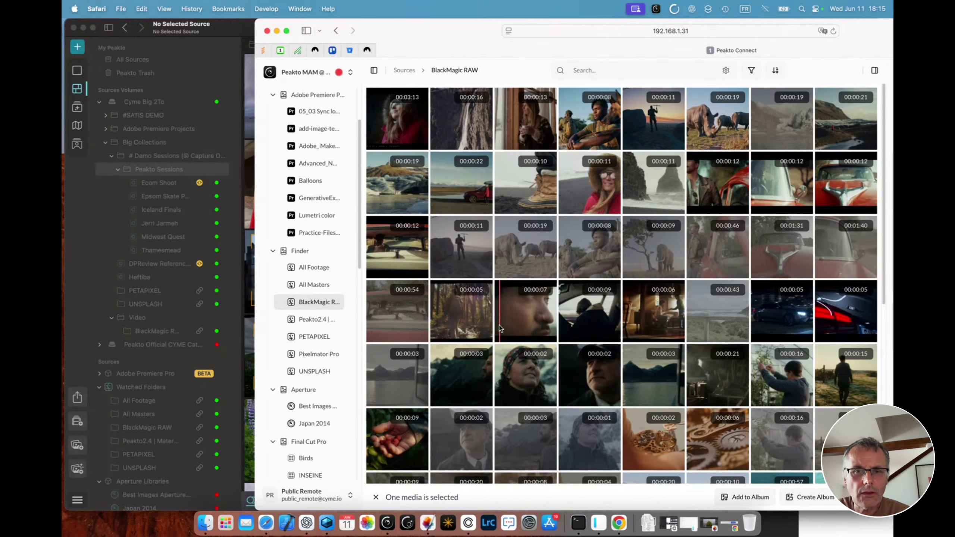
scroll(543, 322, down, 5)
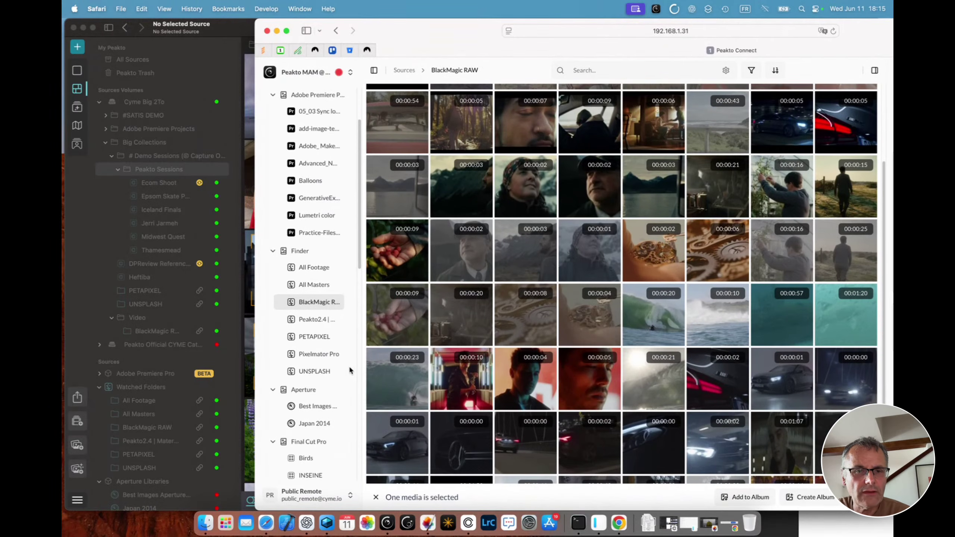
Step: Browse the Best Images Aperture library and the Iceland Finals Capture One session in the web workspace's sources
click(310, 408)
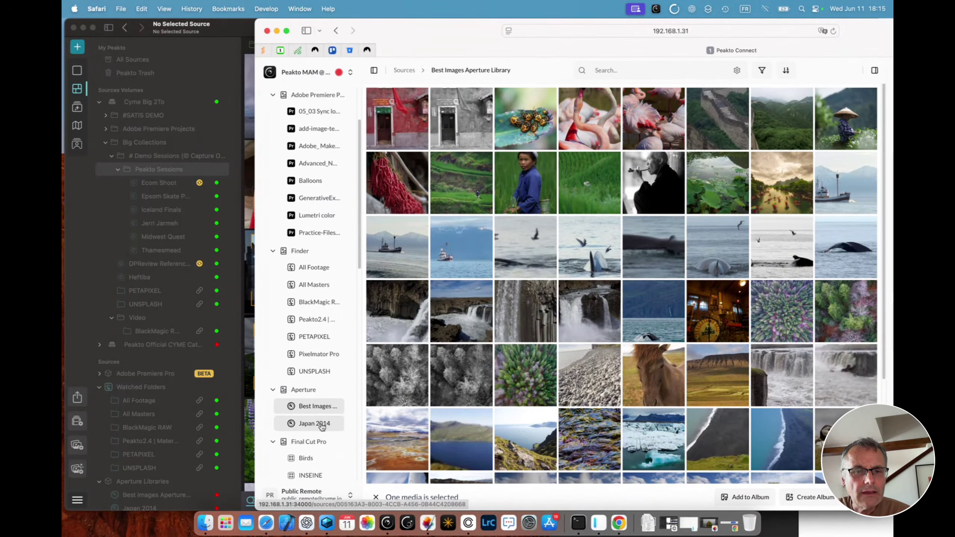
scroll(316, 357, down, 8)
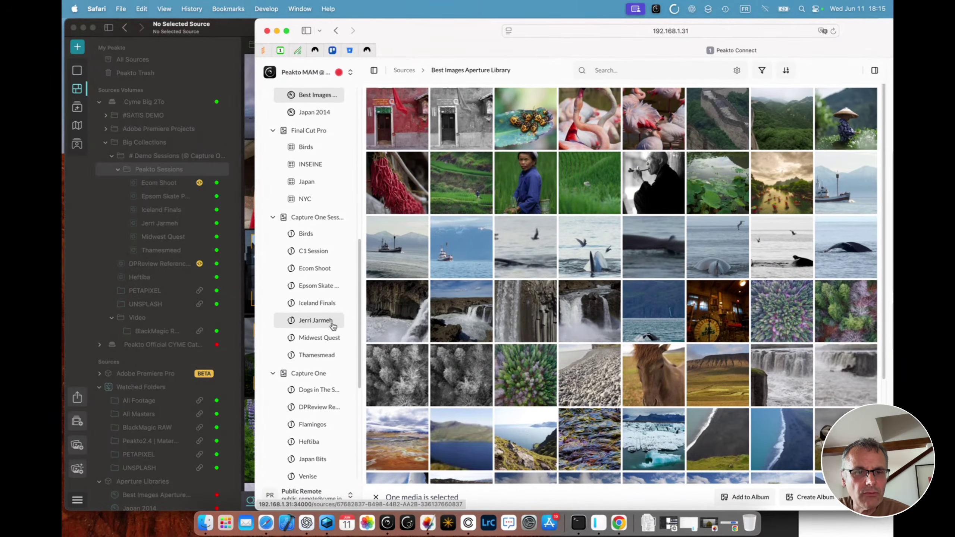
scroll(306, 345, down, 1)
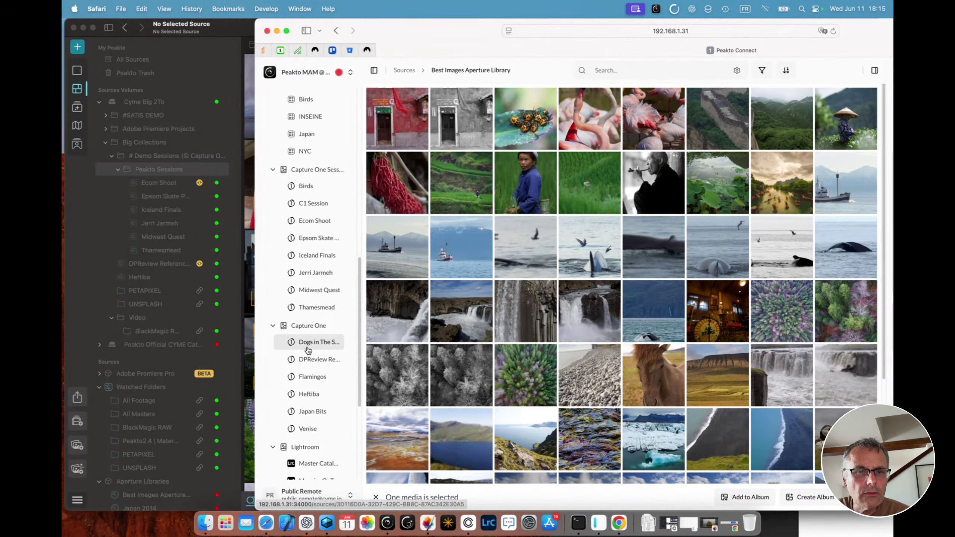
click(318, 256)
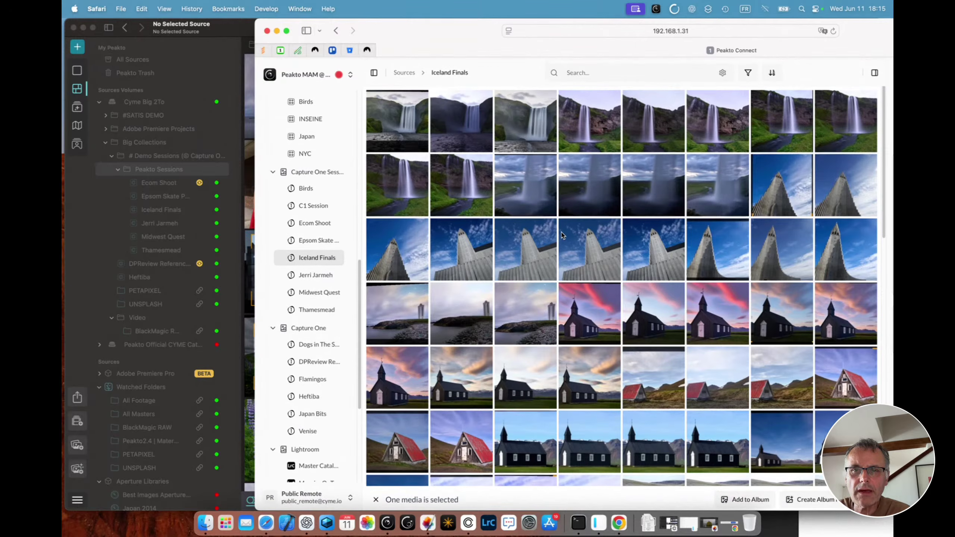
Step: Clear the media selection and set the grid's thumbnail scale to Fit
click(375, 497)
click(375, 499)
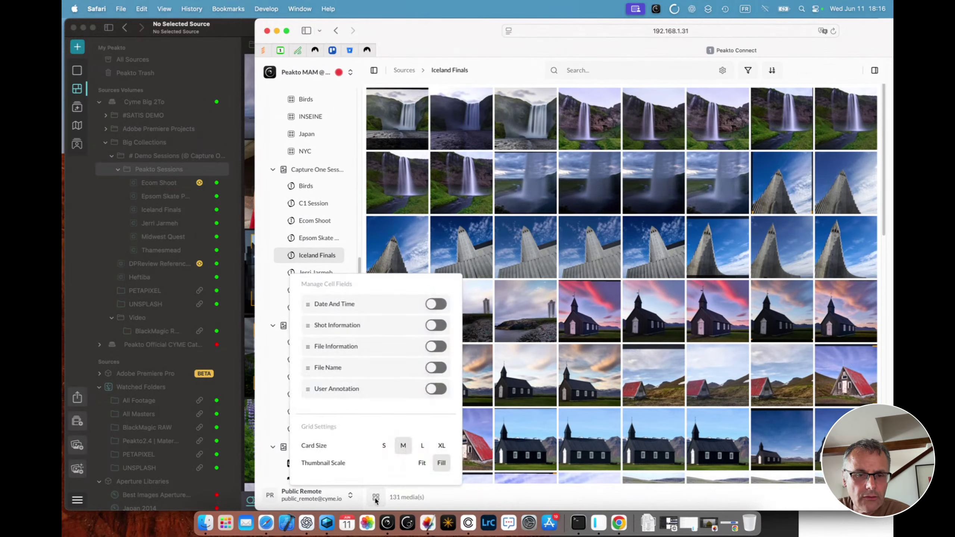
click(422, 463)
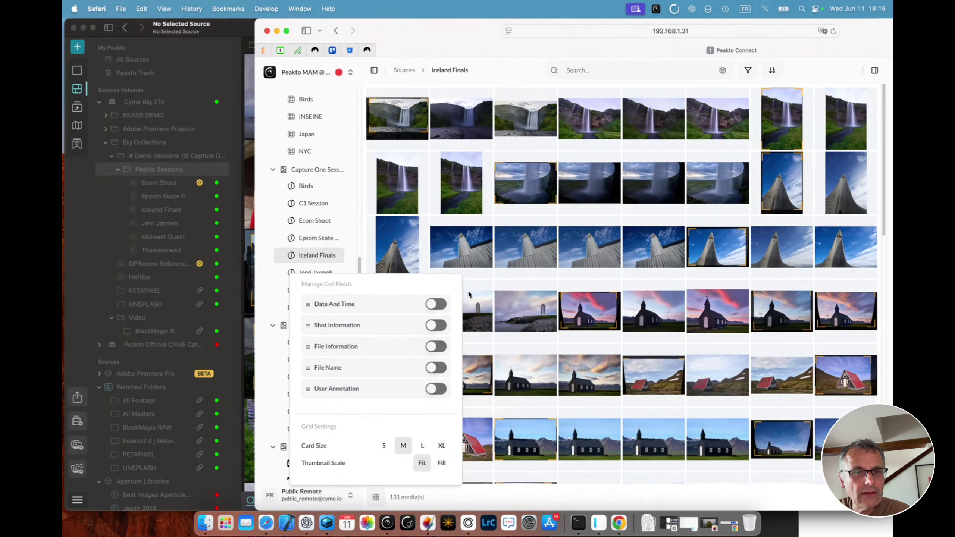
Step: Show Date And Time, User Annotation and File Name under the thumbnails, with File Name as the first cell field
click(438, 305)
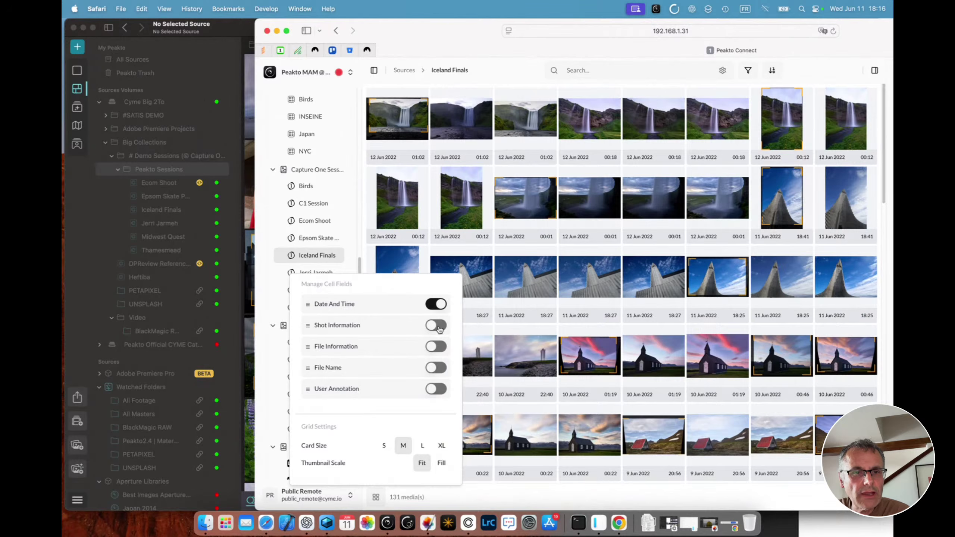
click(437, 389)
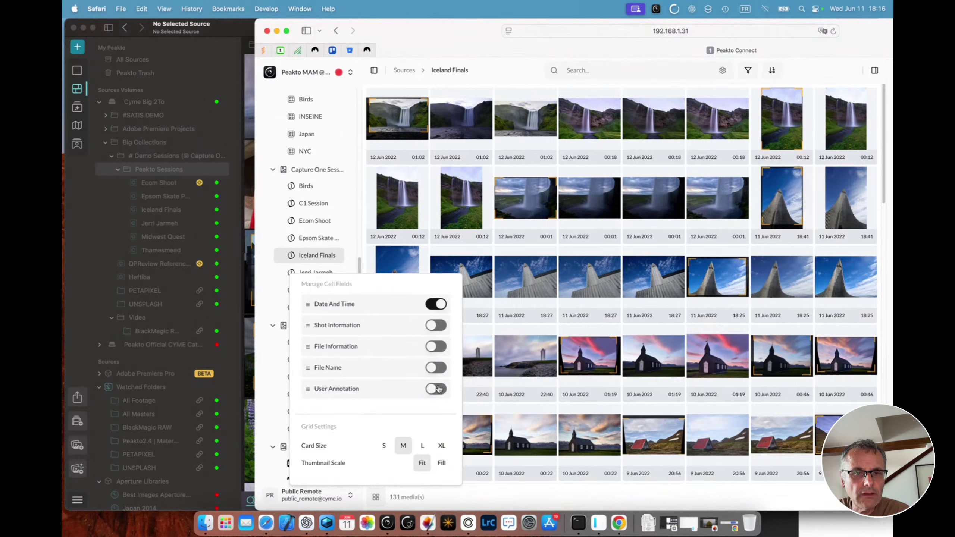
click(437, 367)
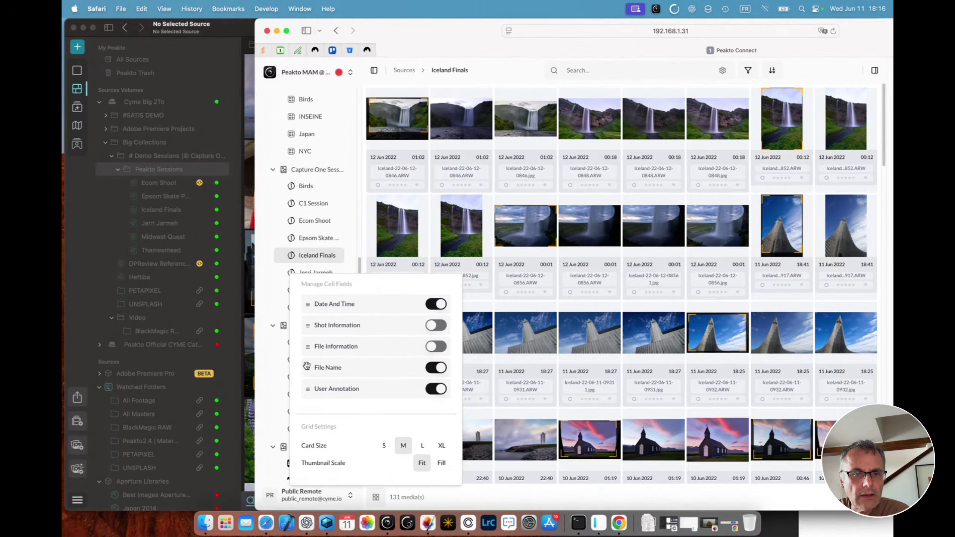
drag(308, 367, 311, 304)
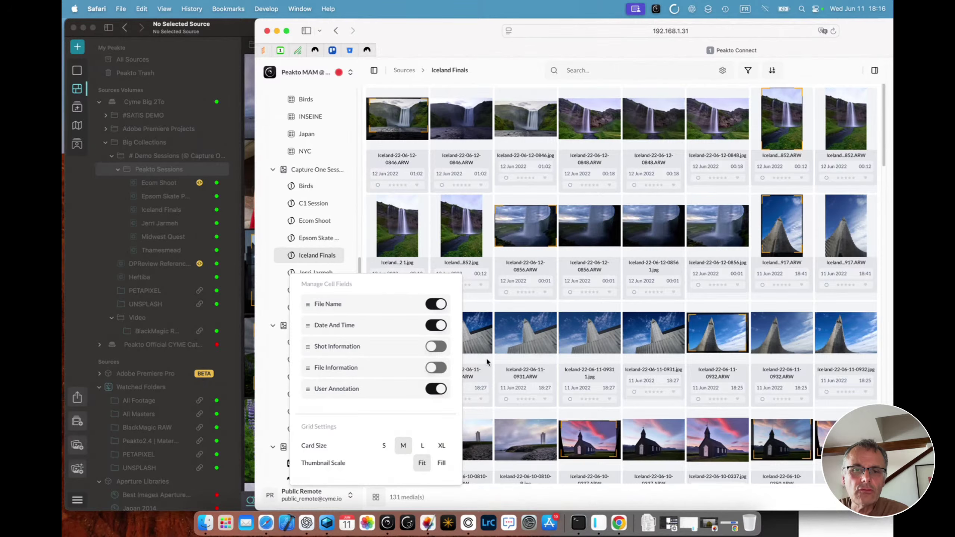
click(544, 490)
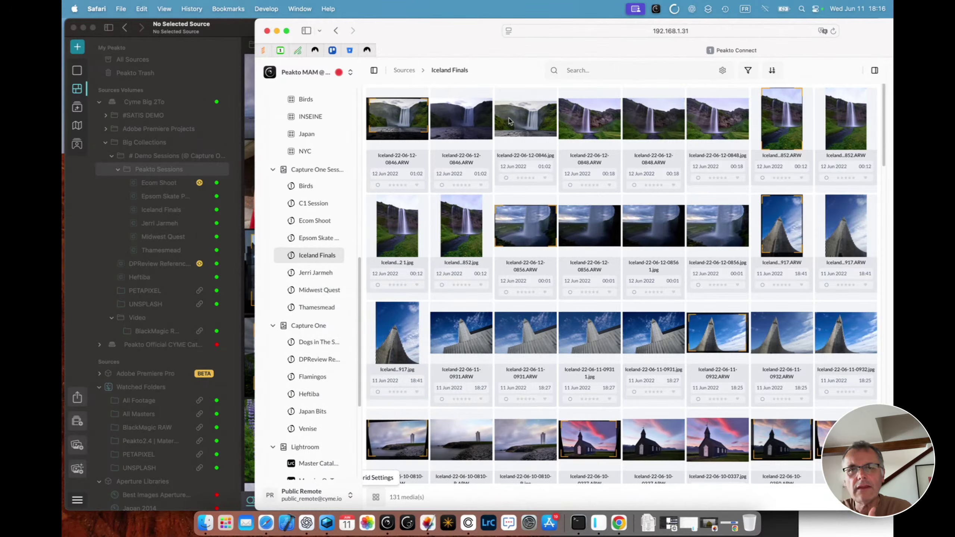
Step: Show the details of the first waterfall photo, Iceland-22-06-12-0846.ARW, and open its Title for editing
double_click(458, 25)
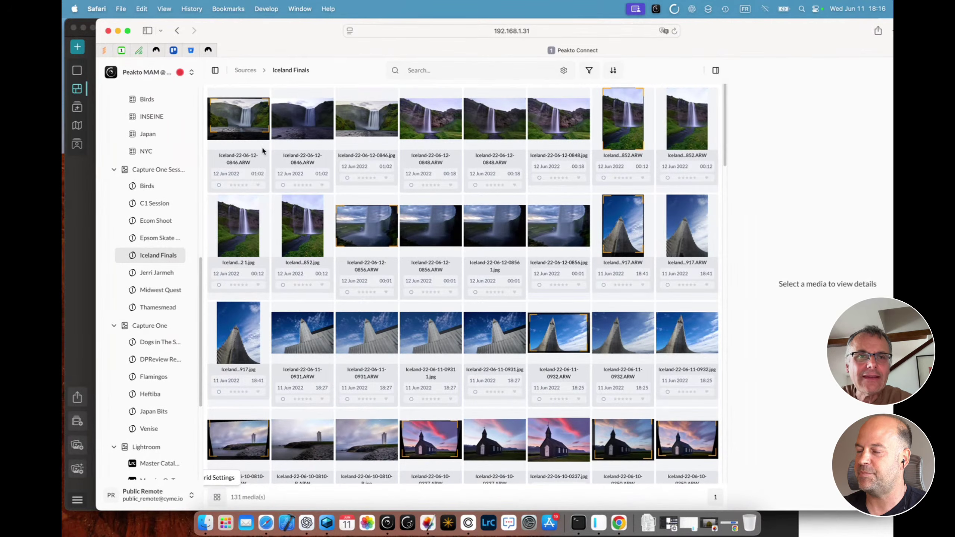
click(246, 122)
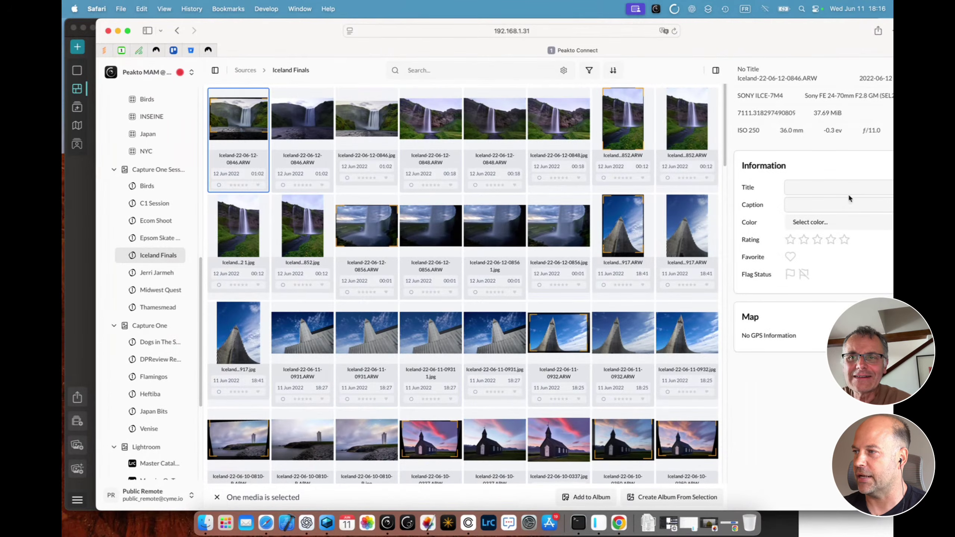
click(814, 187)
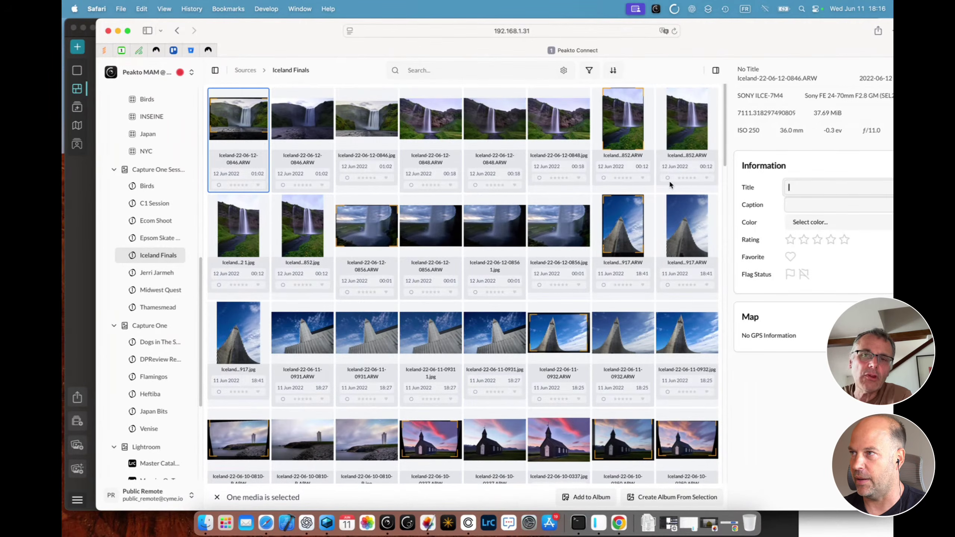
Step: Show the Peakto Connect sharing settings in Peakto and return to the web workspace in Safari
drag(786, 37, 642, 269)
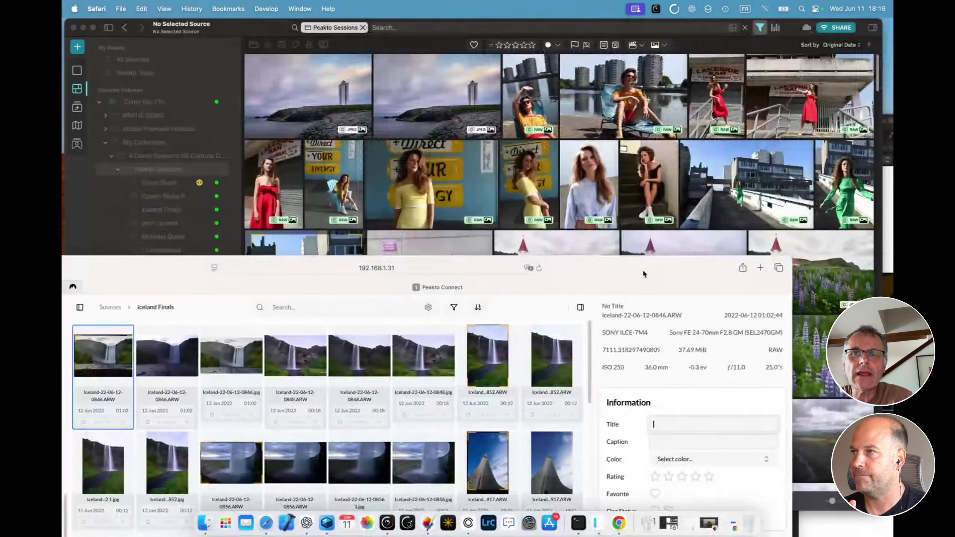
click(842, 28)
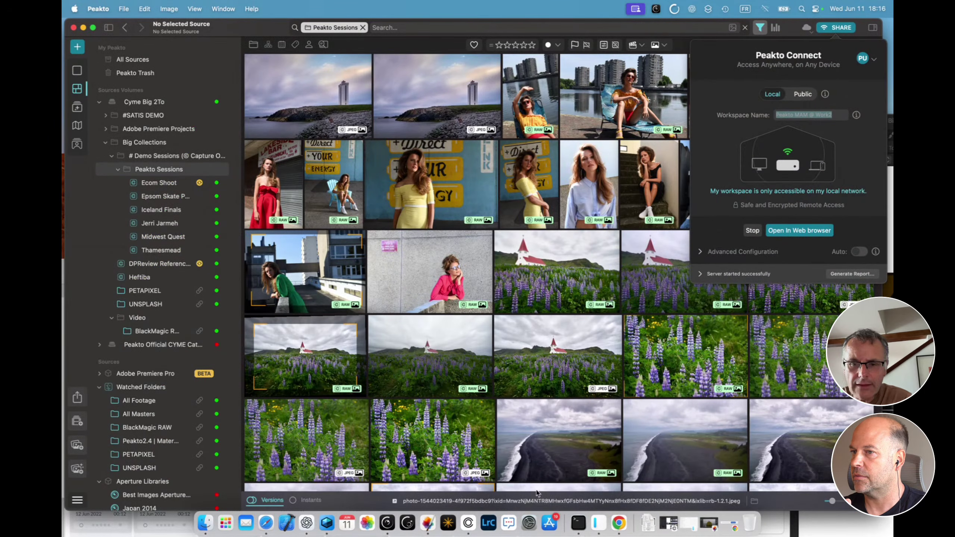
click(136, 528)
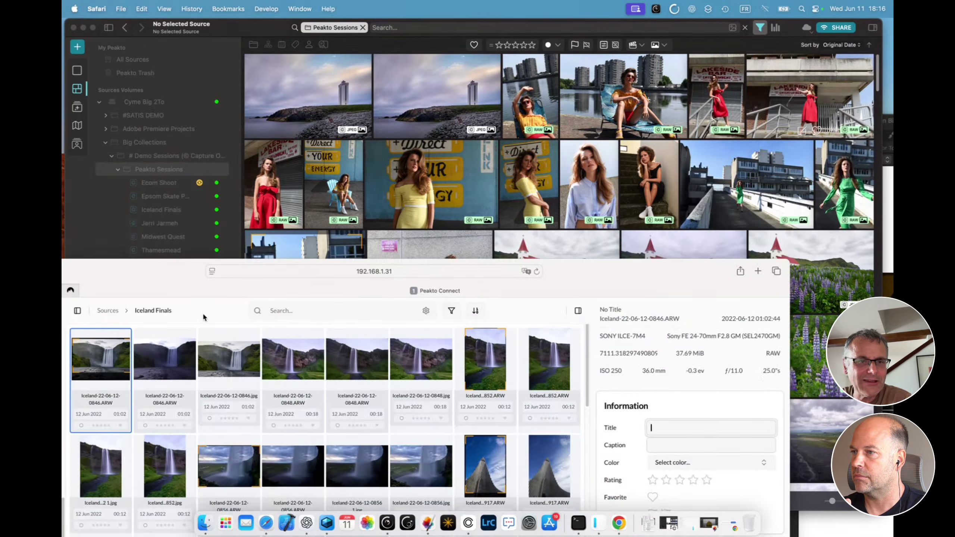
drag(265, 280, 308, 83)
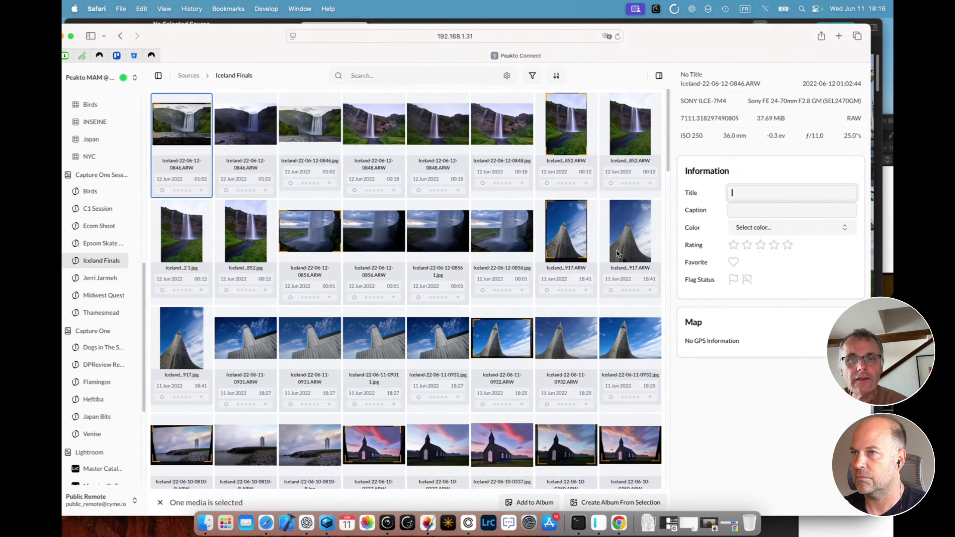
Step: View Iceland-22-06-12-0846.ARW full size and bring up the download of its original photo without saving it
click(570, 246)
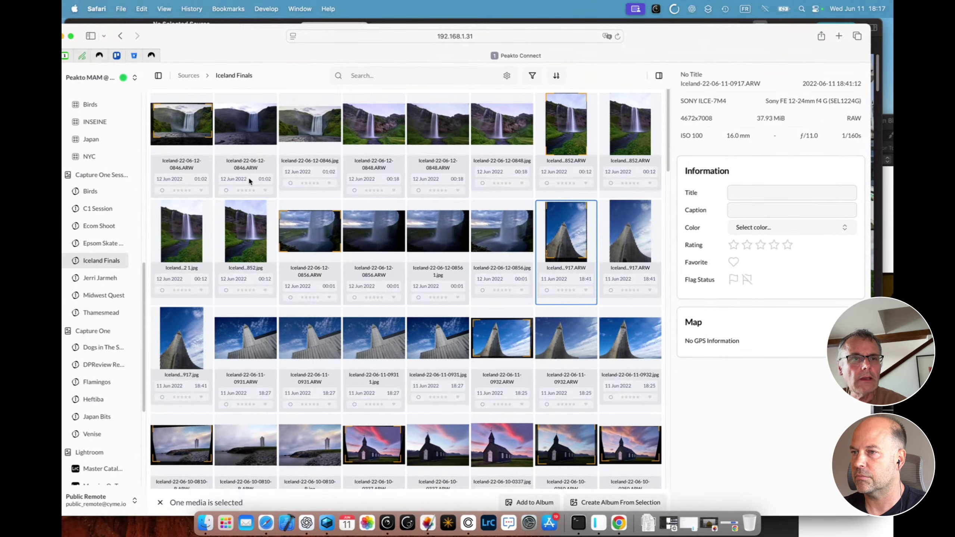
double_click(180, 140)
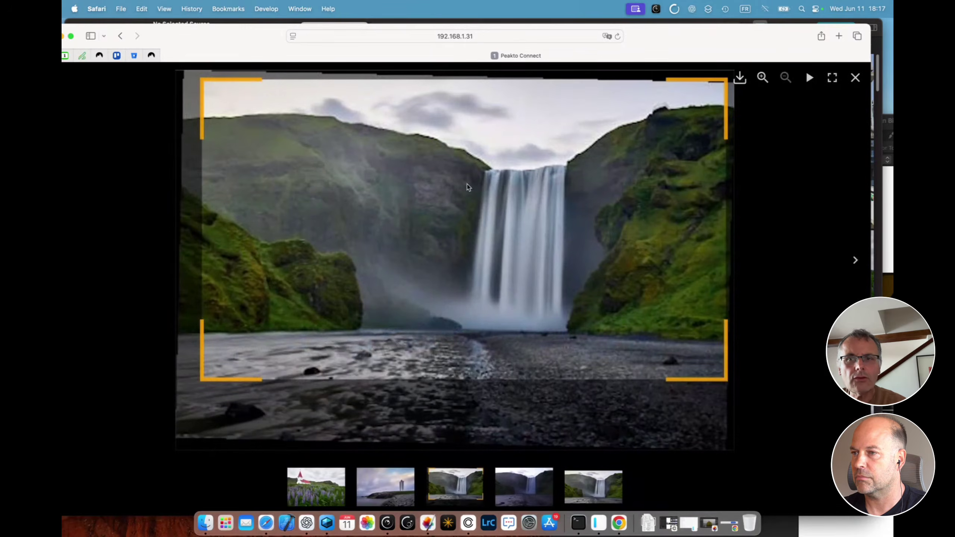
click(739, 78)
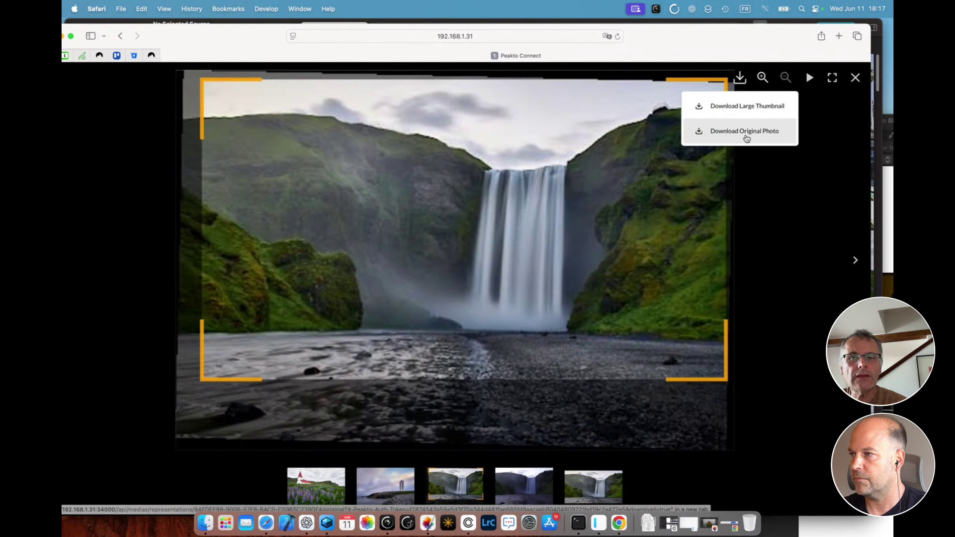
click(746, 138)
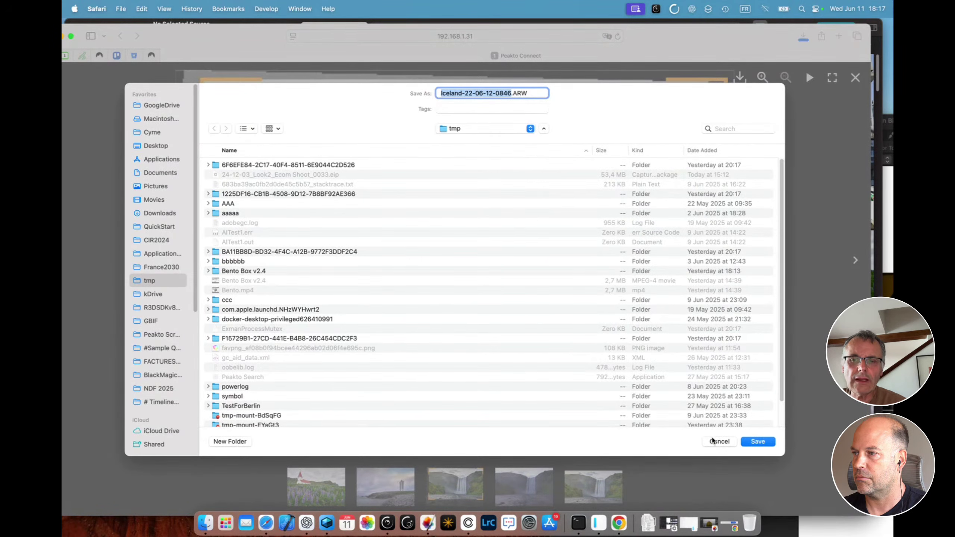
click(718, 442)
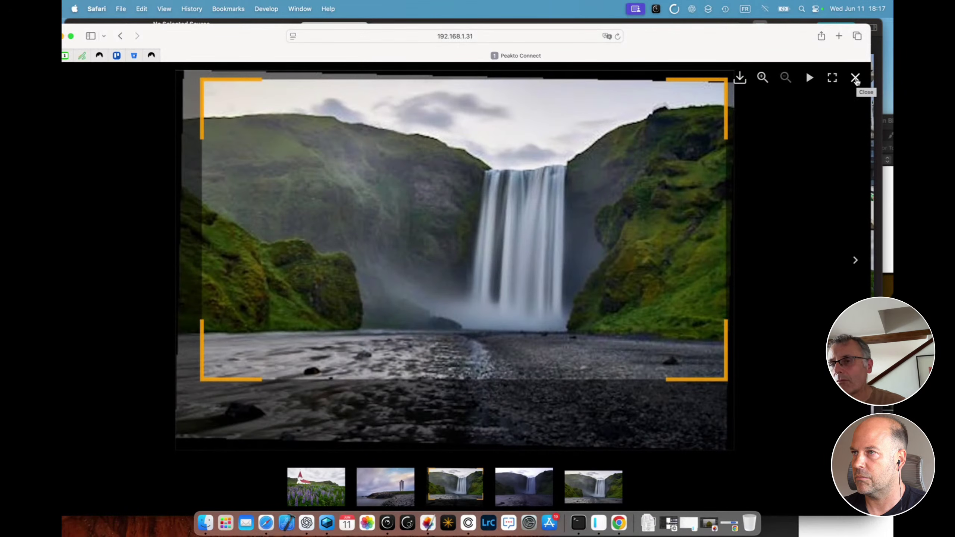
click(855, 78)
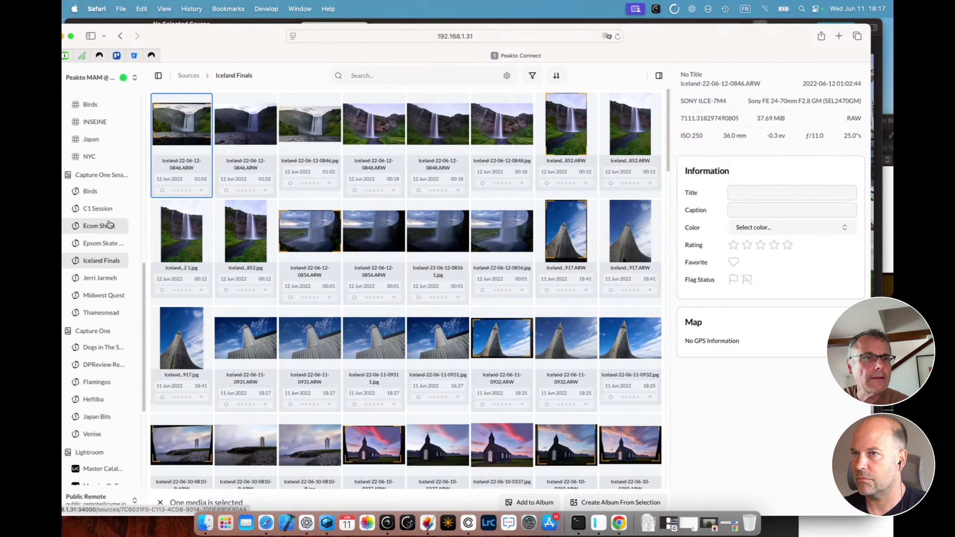
Step: Search all sources of the web workspace for "Japanese cook"
scroll(109, 224, down, 10)
click(81, 119)
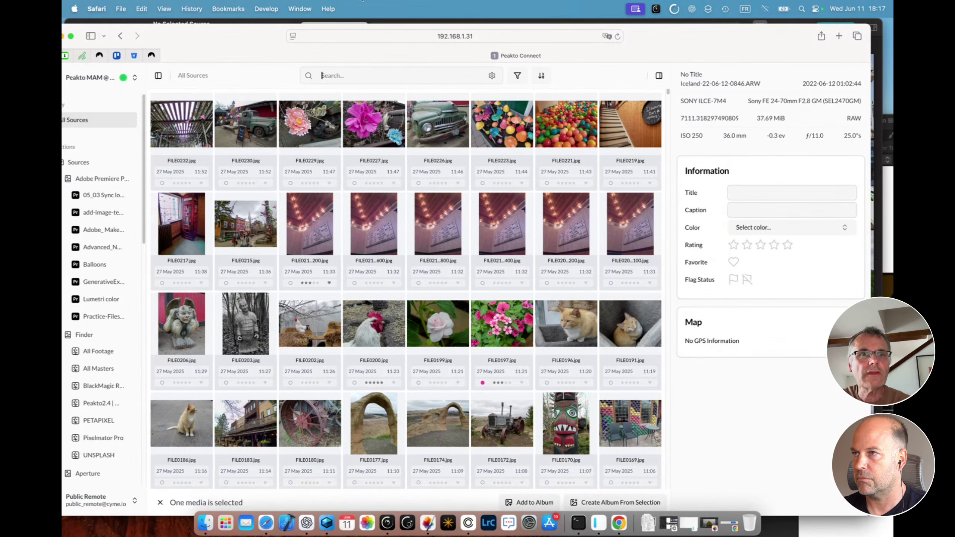
text(Japanes)
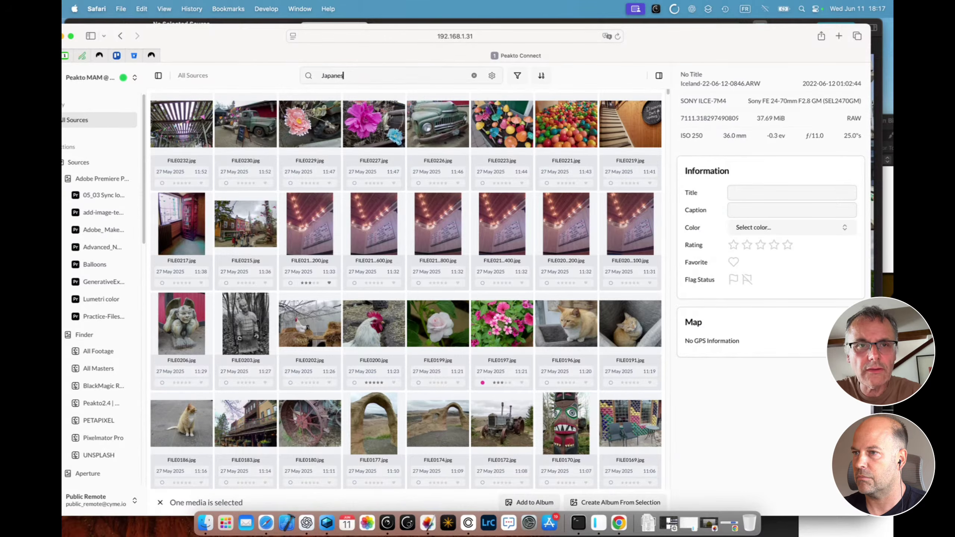
text(e cook)
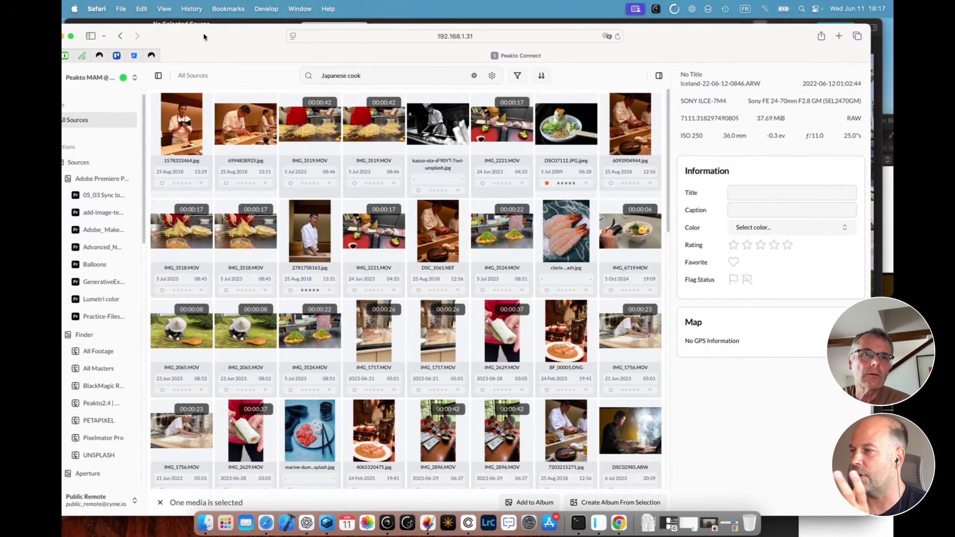
Step: Bring the whole browser window into view and filter the Japanese cook results to videos only
drag(206, 40, 252, 25)
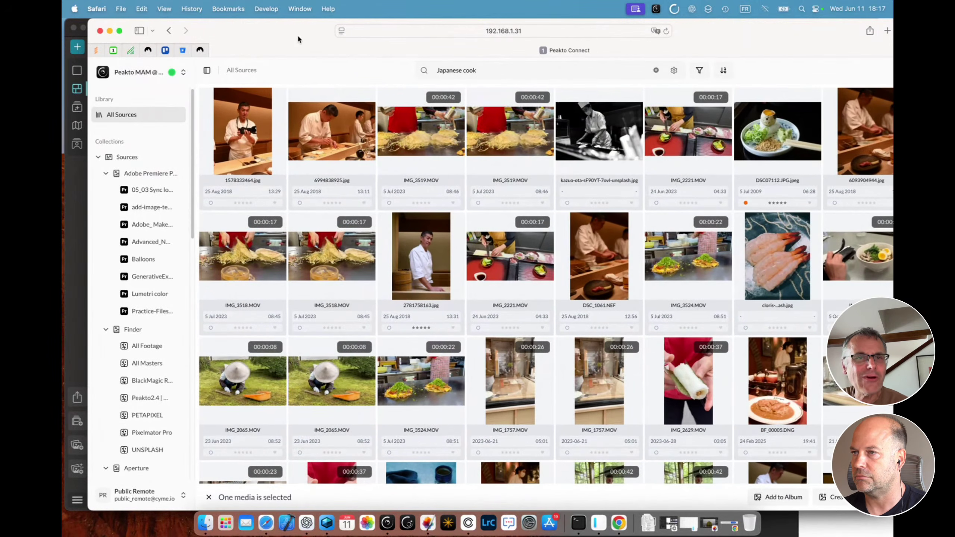
drag(298, 37, 269, 36)
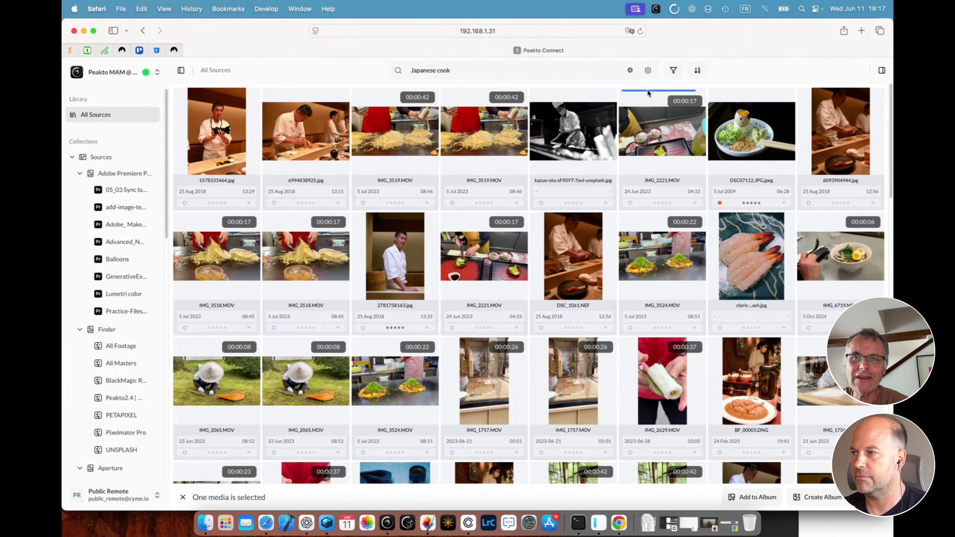
click(647, 72)
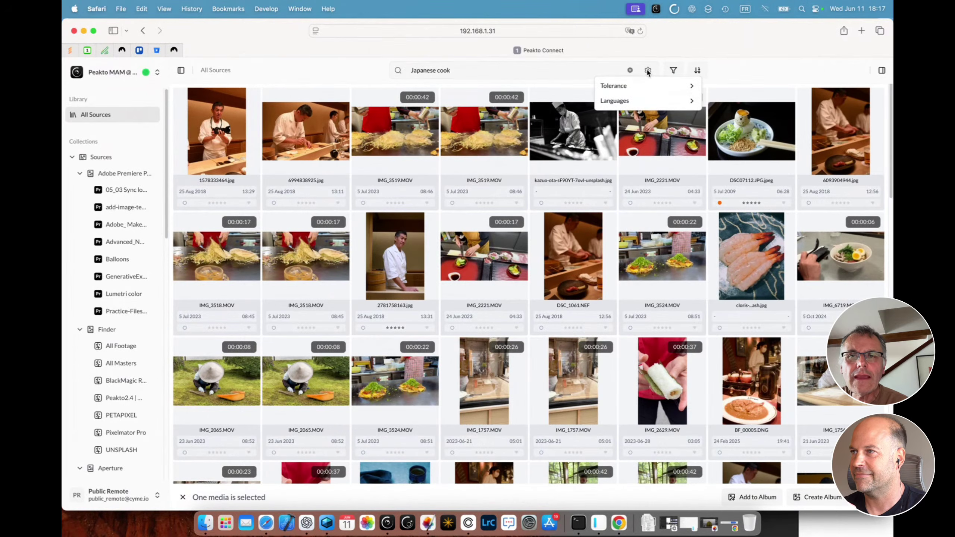
click(673, 70)
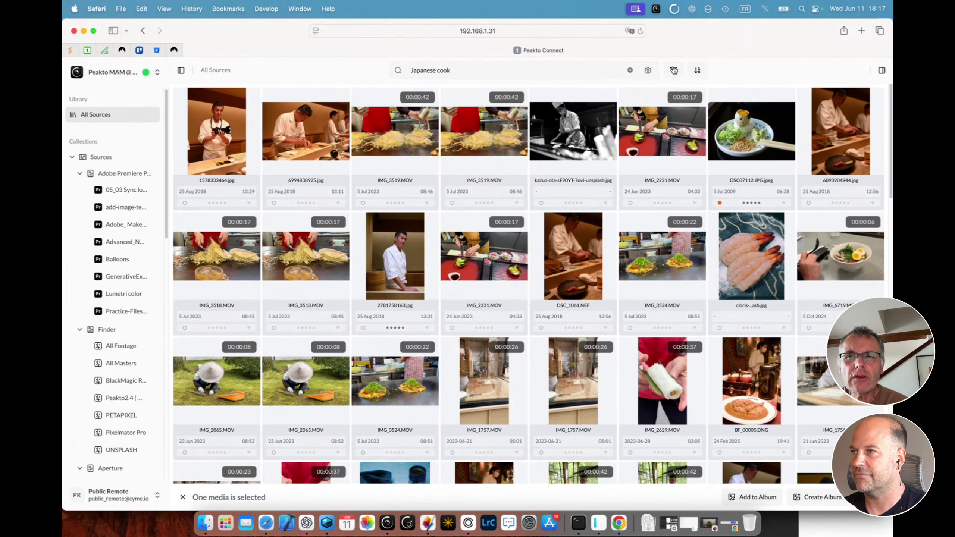
click(673, 70)
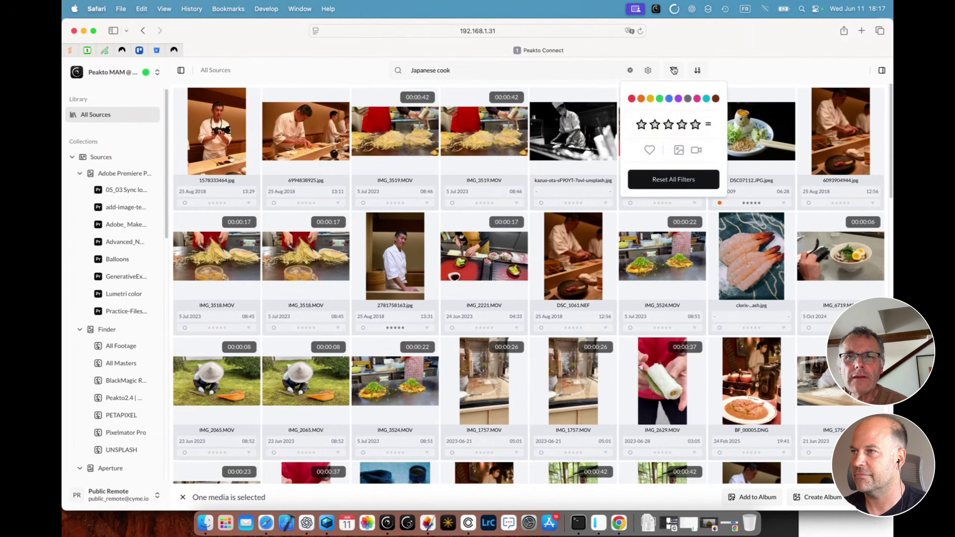
click(697, 150)
click(507, 96)
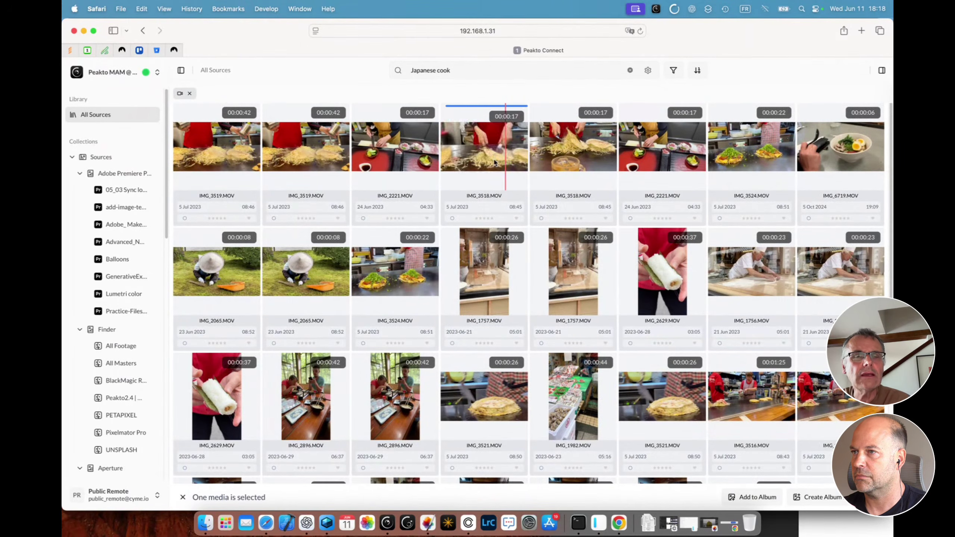
Step: View the video IMG_3518.MOV full size from the Japanese cook results and play it
click(491, 149)
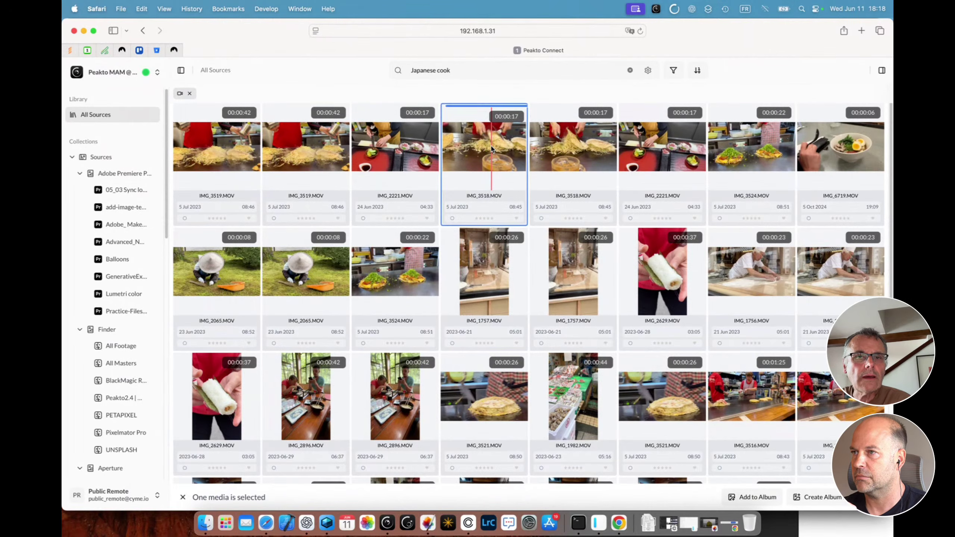
click(491, 148)
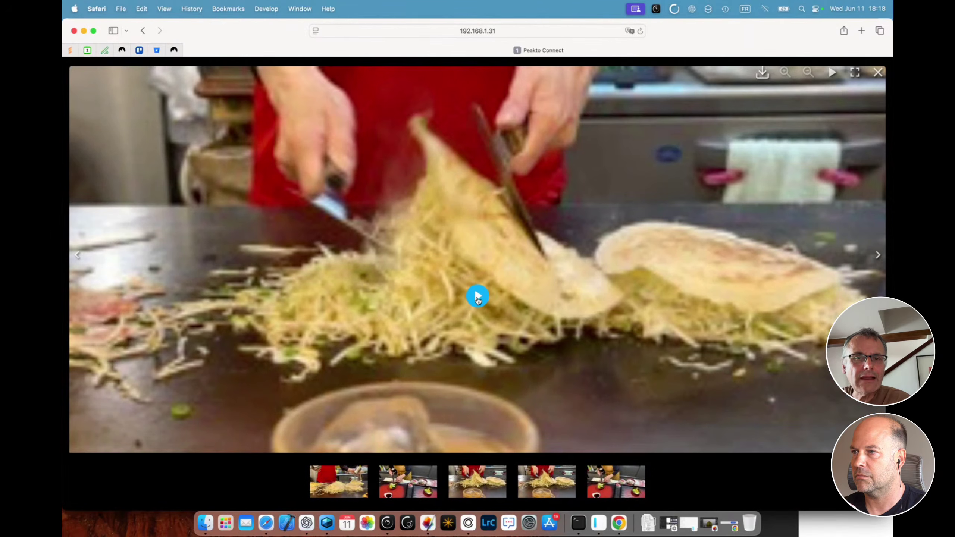
click(478, 296)
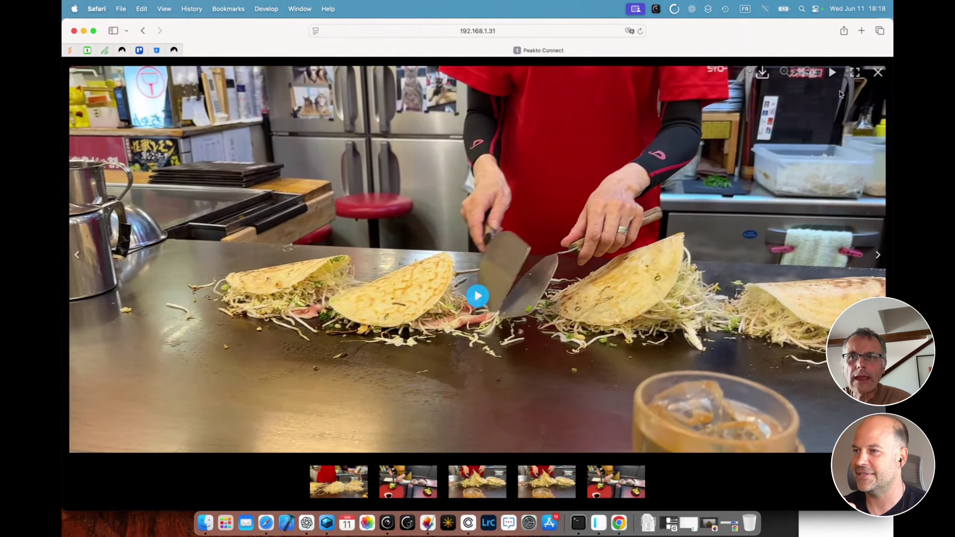
Step: Bring up the download of the original IMG_3518.MOV video without saving it and close the full-size view
click(762, 72)
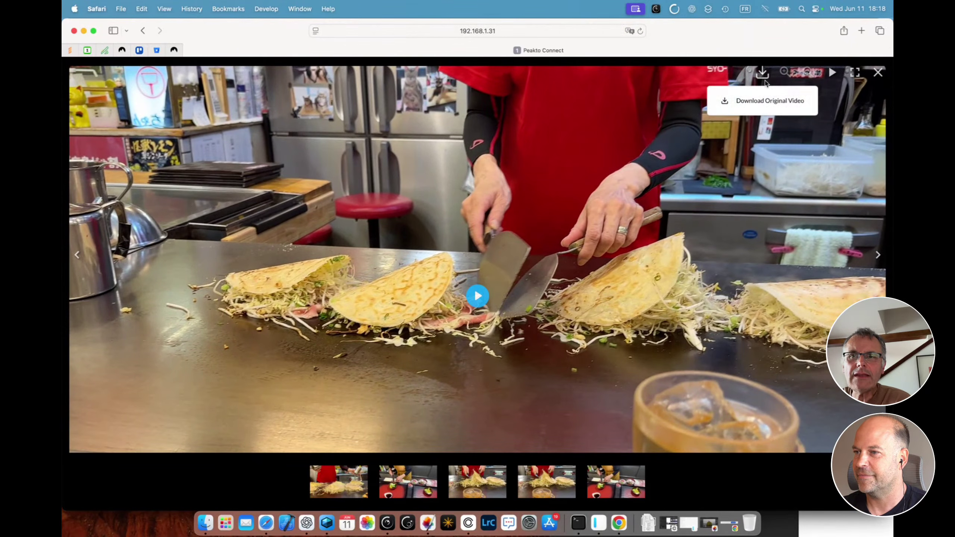
click(751, 107)
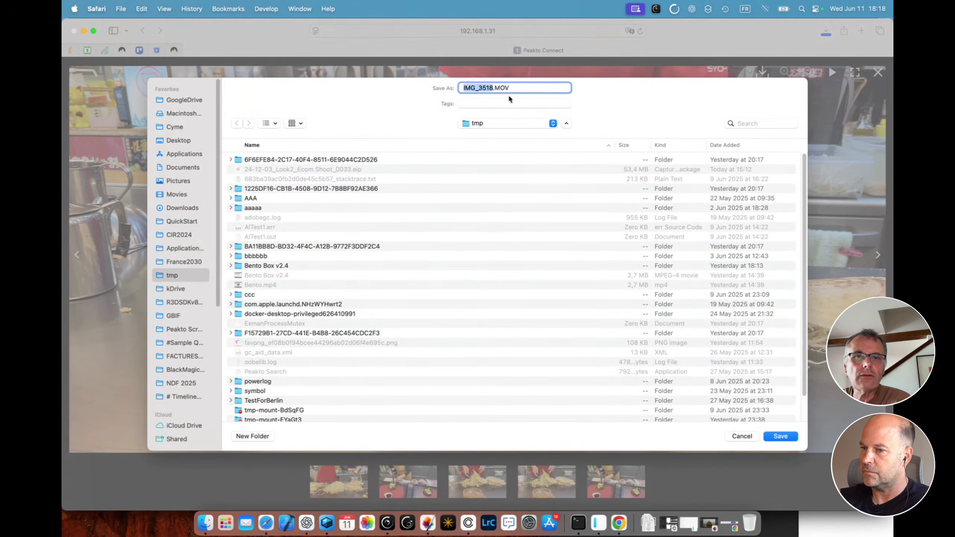
click(738, 434)
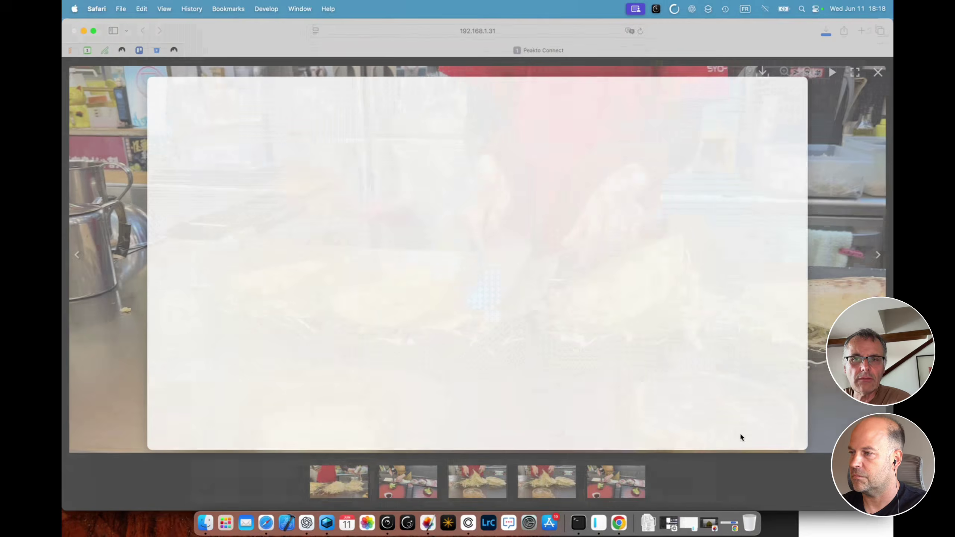
click(877, 72)
Step: Clear the Japanese cook search and show the Ecom Shoot source among the Capture One sessions
scroll(91, 396, down, 10)
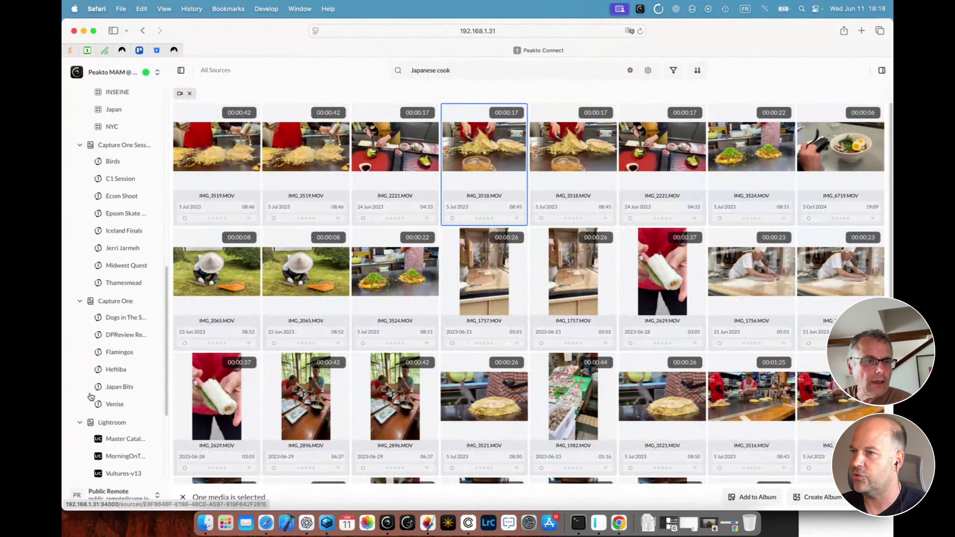
click(630, 69)
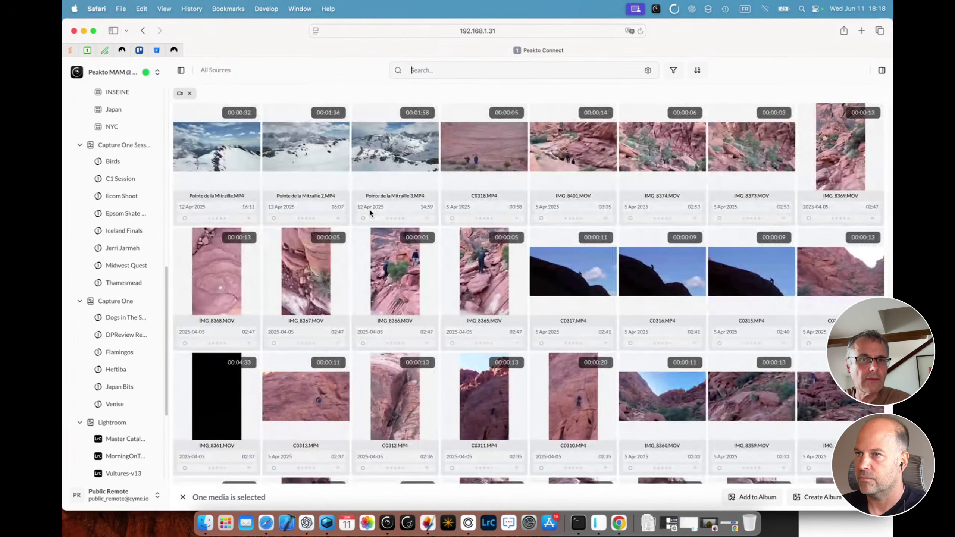
scroll(89, 398, down, 2)
scroll(88, 398, down, 5)
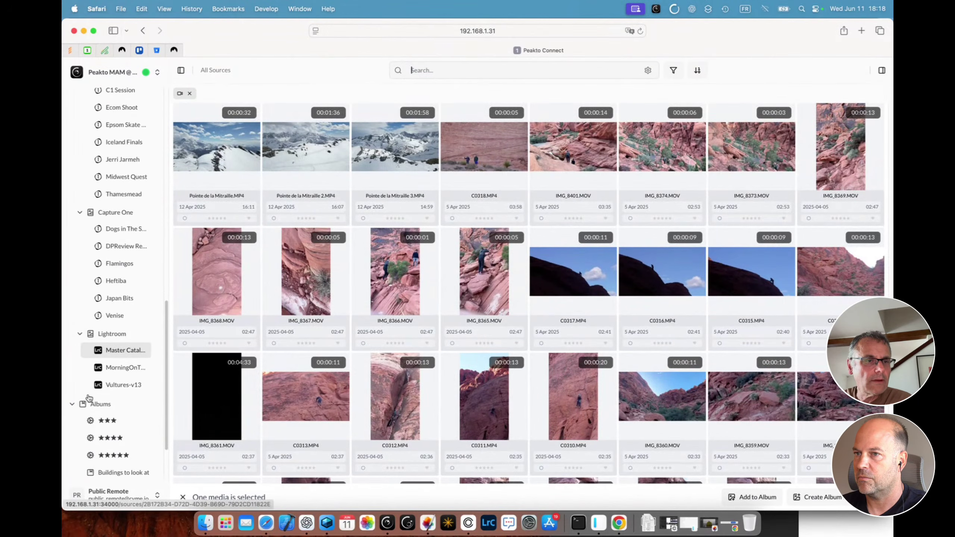
scroll(89, 398, up, 6)
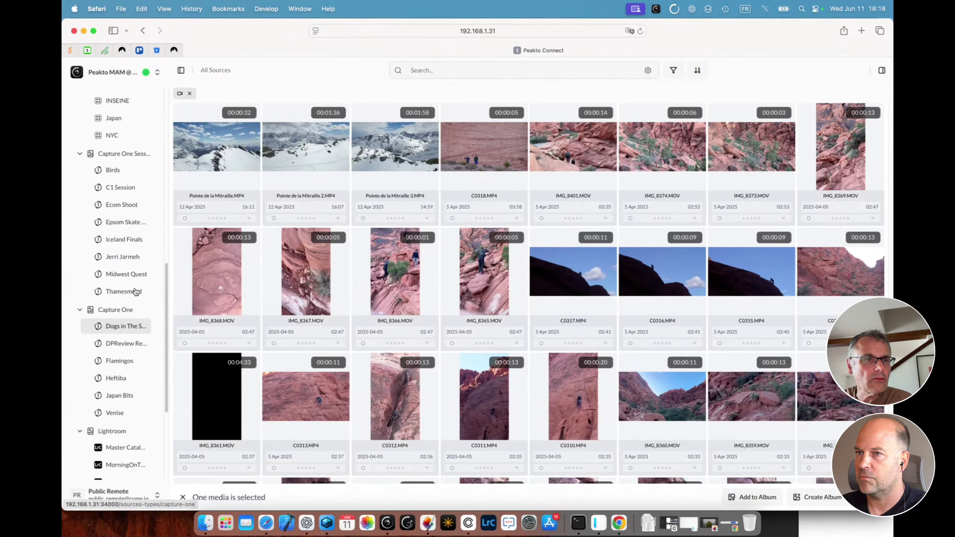
click(133, 210)
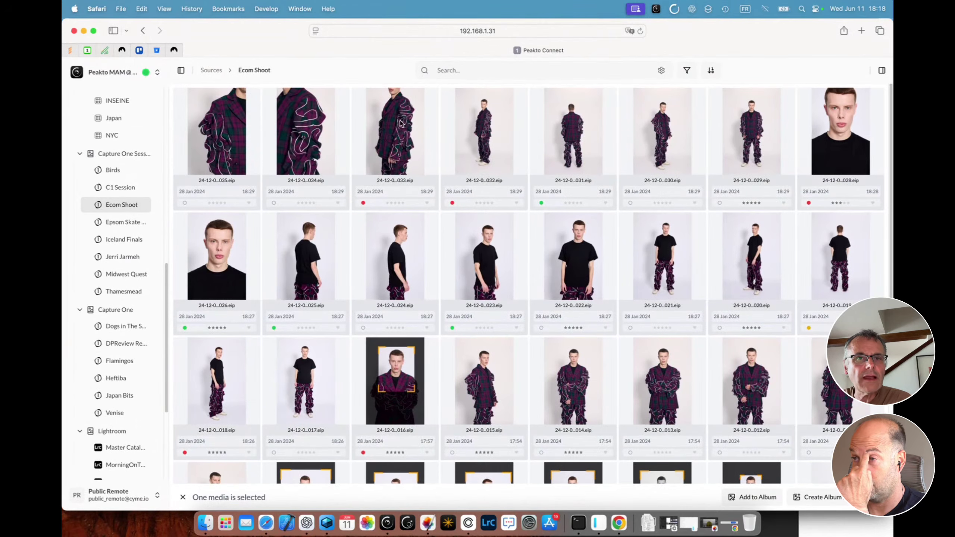
Step: View 24-12-03_Look2_Ecom Shoot_0033.eip full size, bring up its original photo download without saving, and close the view
click(395, 143)
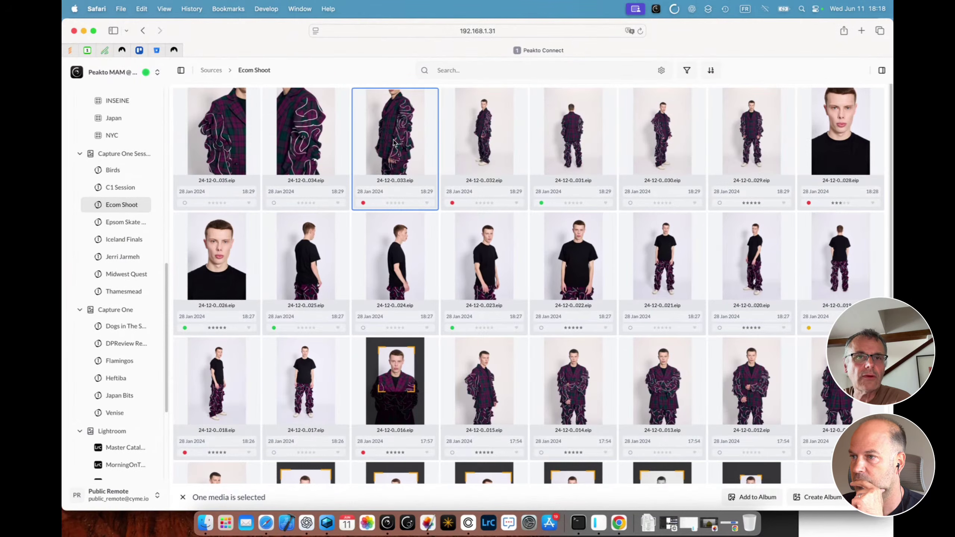
double_click(395, 143)
click(762, 72)
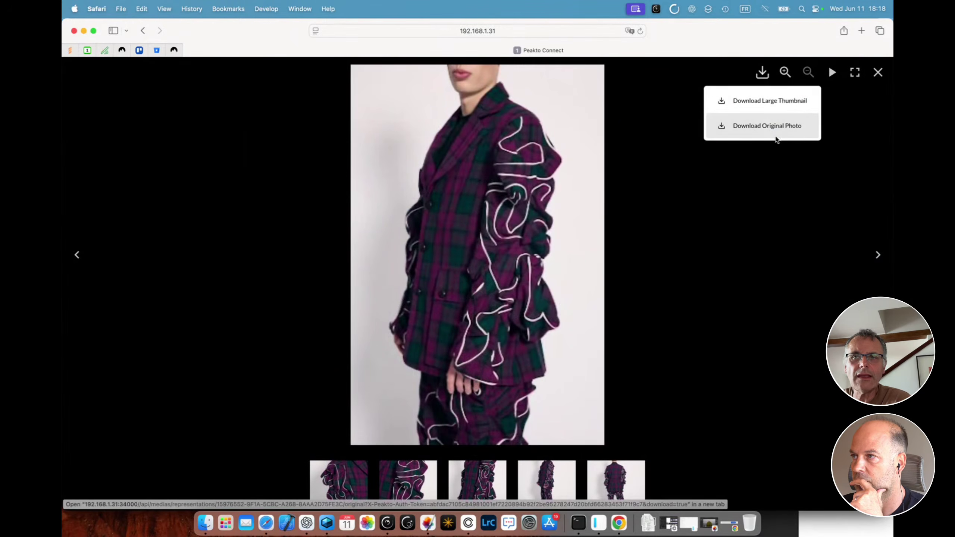
click(775, 135)
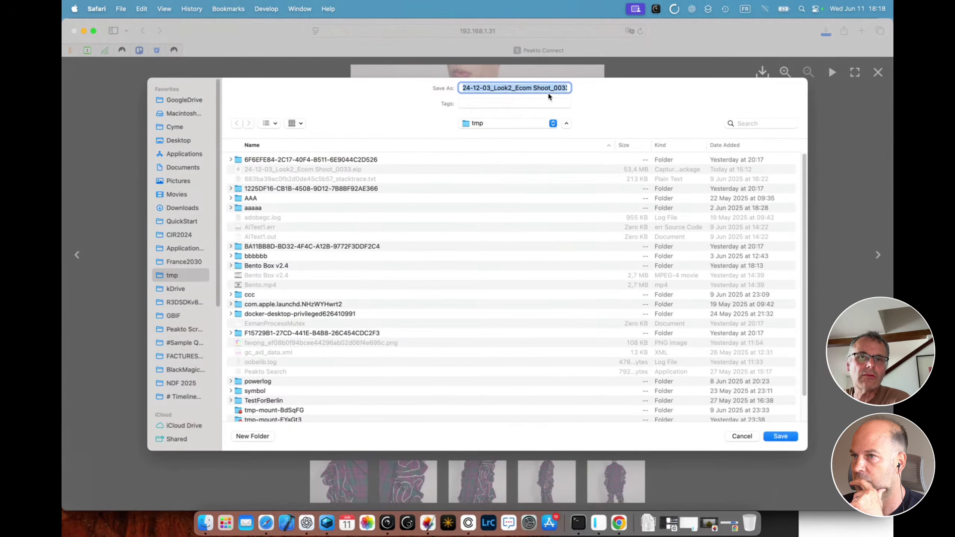
drag(547, 85, 592, 90)
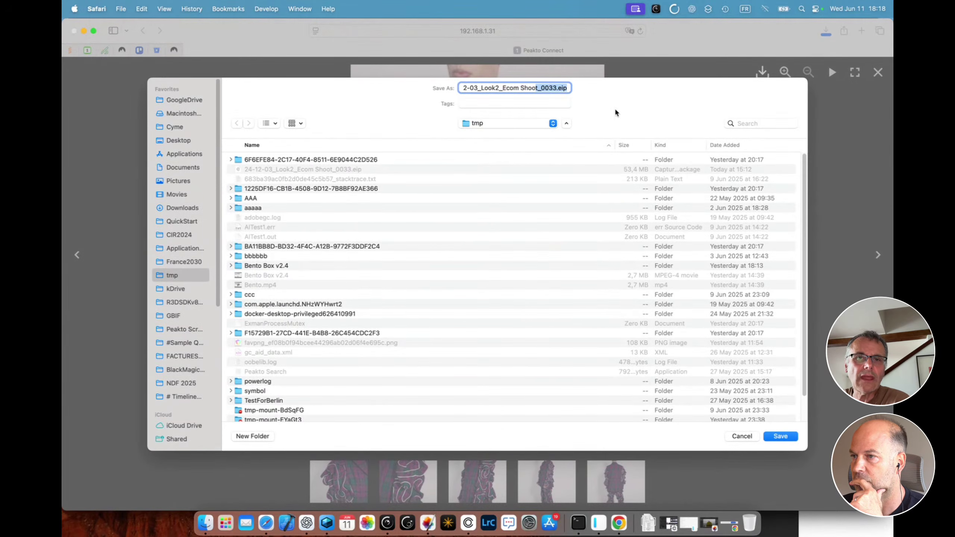
click(743, 436)
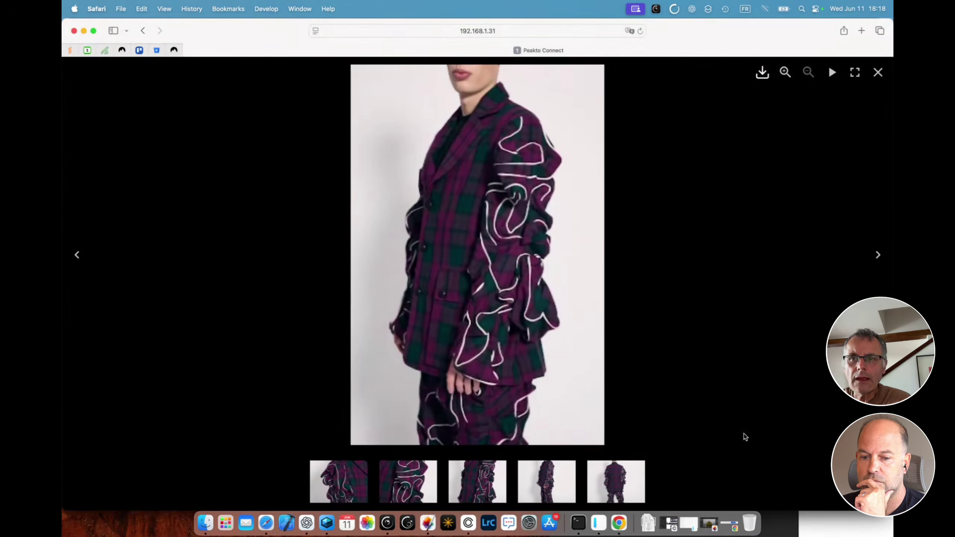
click(878, 72)
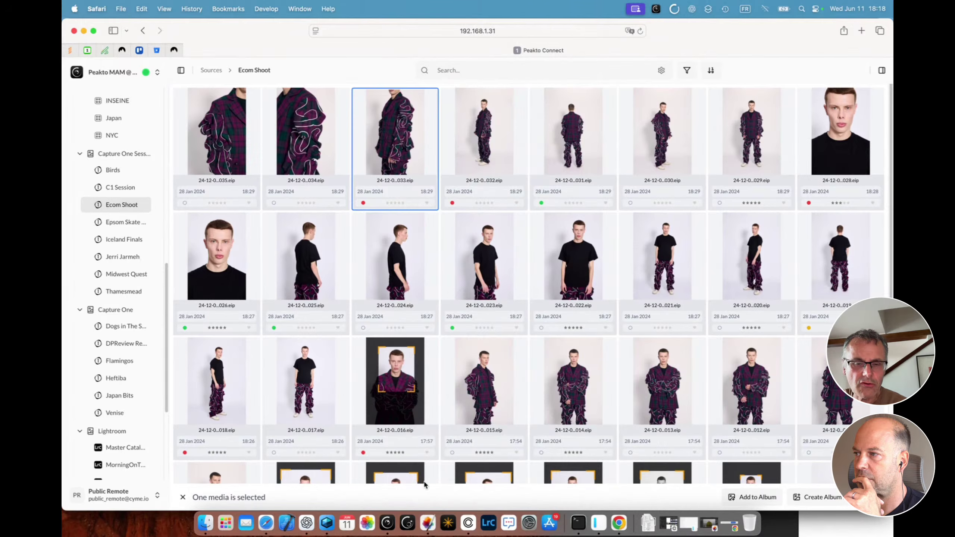
Step: Switch to Peakto and show the new team share setup for the Ecom Shoot session without creating the share
click(386, 523)
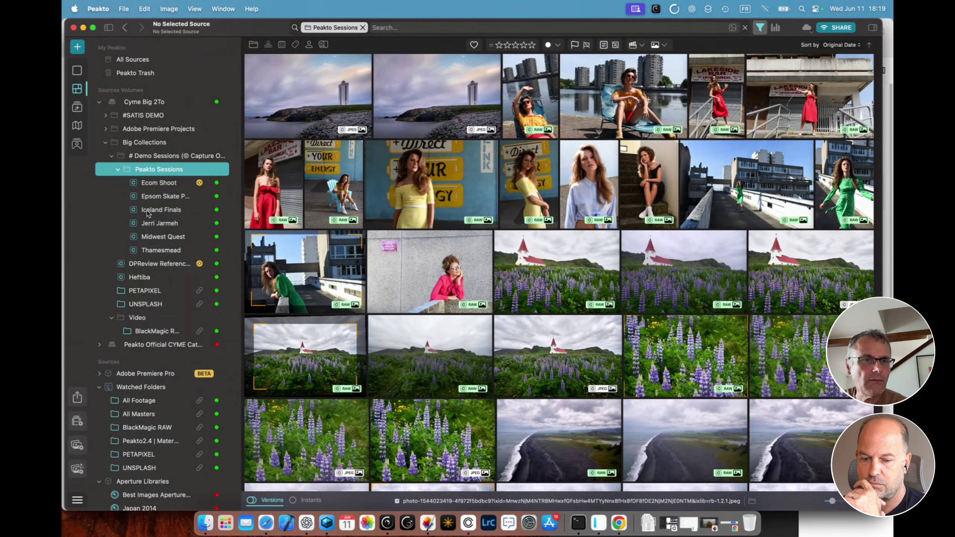
click(156, 188)
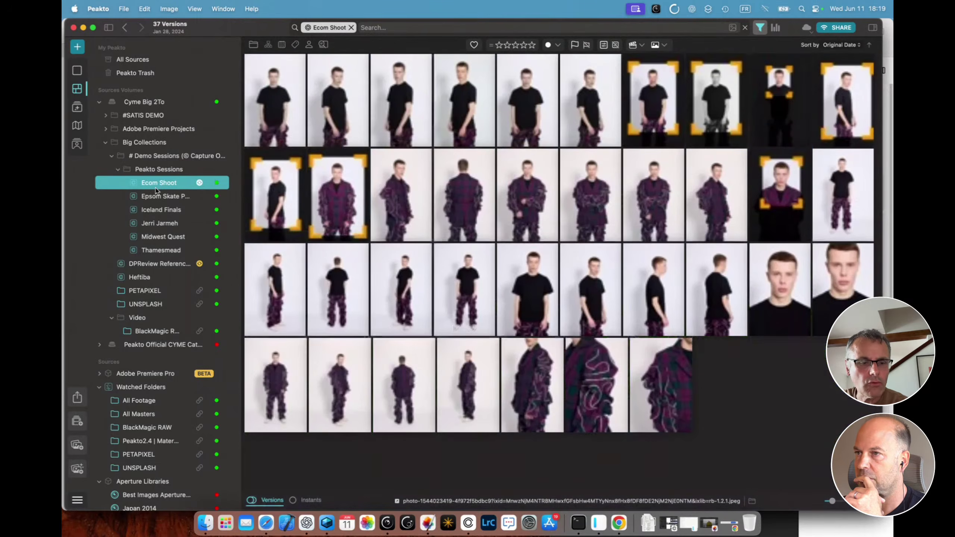
right_click(156, 189)
mouse_move(190, 219)
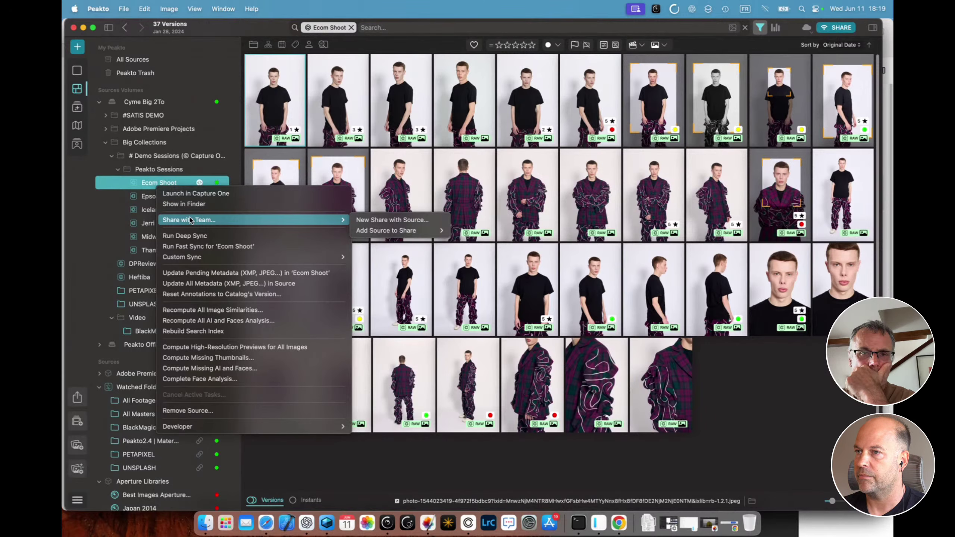
click(364, 220)
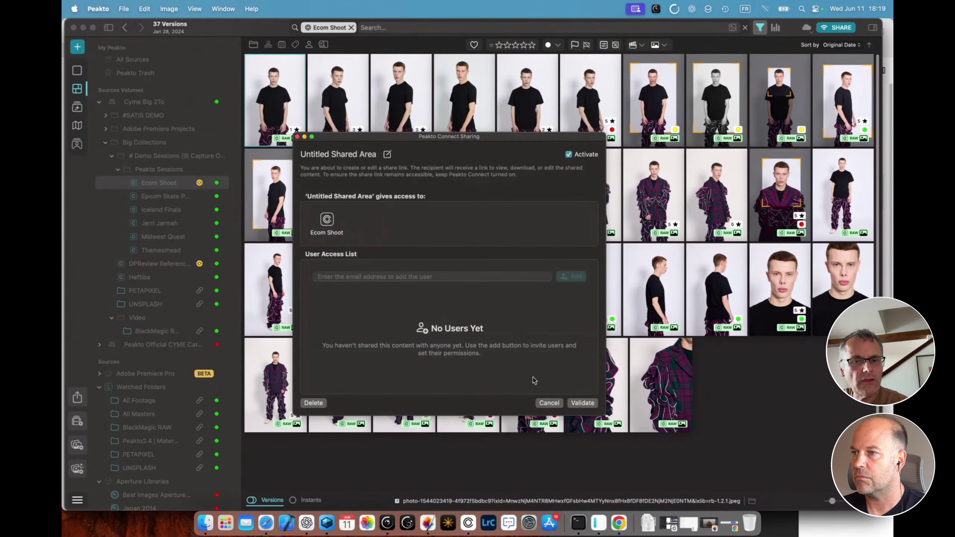
click(550, 403)
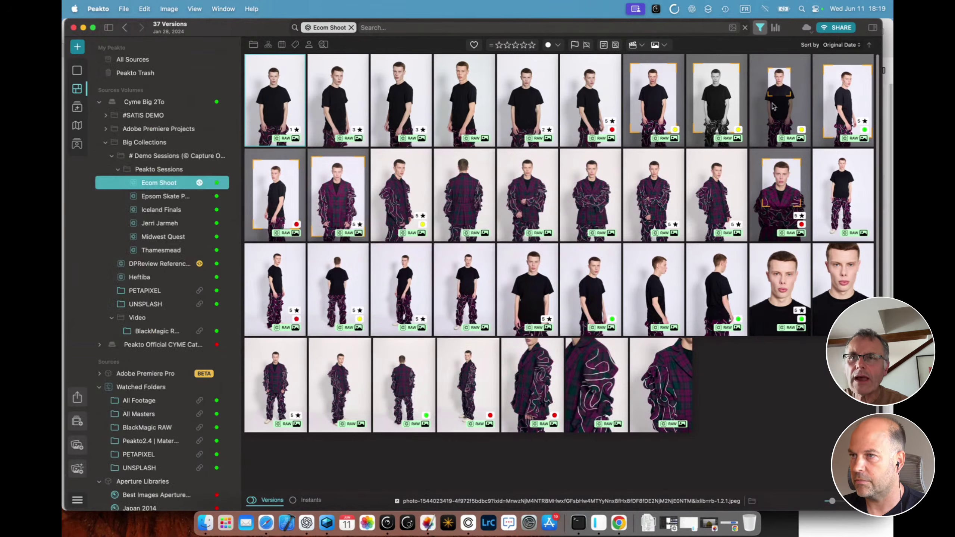
Step: Examine the user access lists and permissions of the existing Venice and Dogs Project share links
click(807, 28)
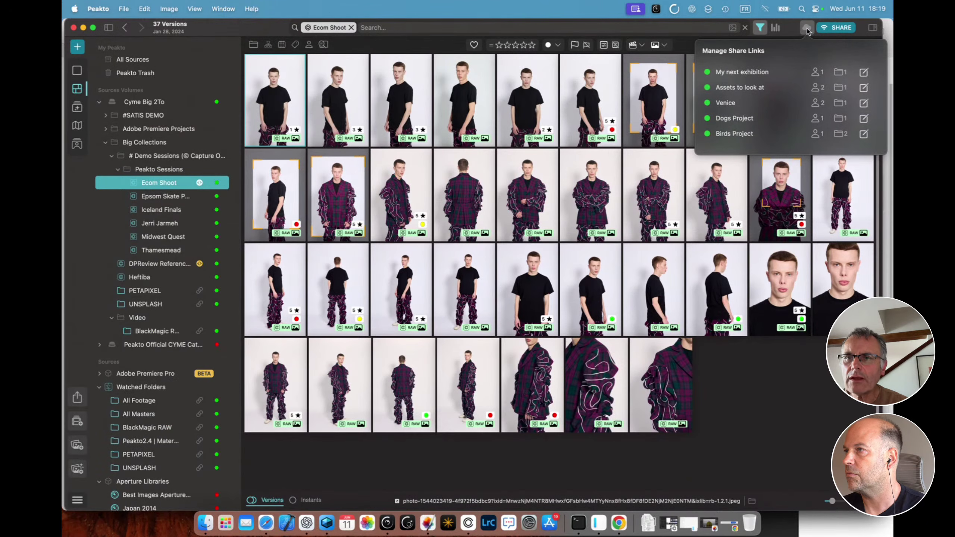
click(864, 103)
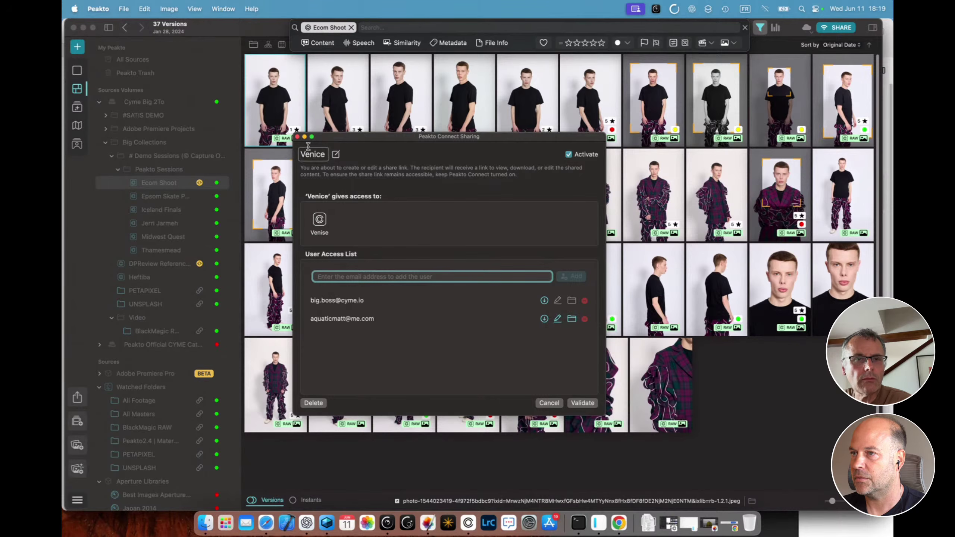
click(297, 137)
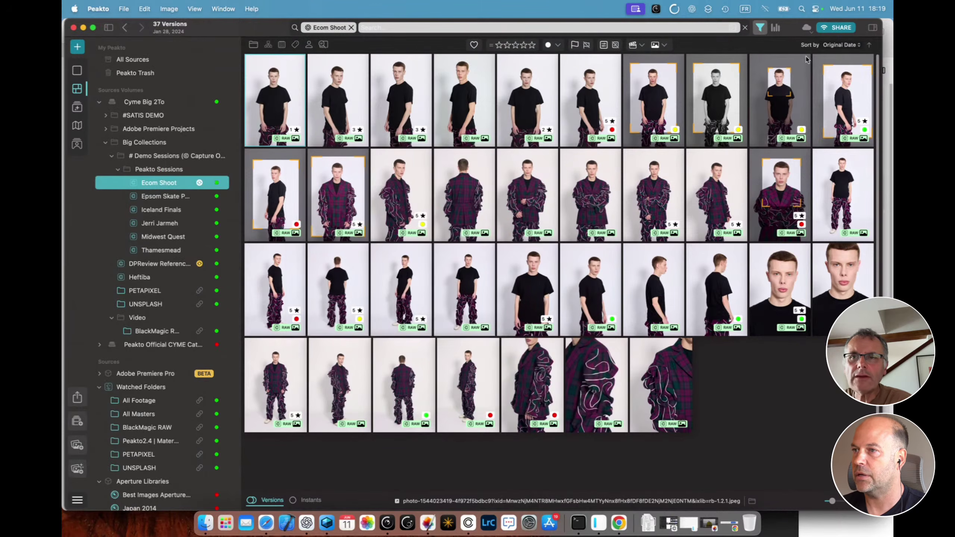
click(807, 27)
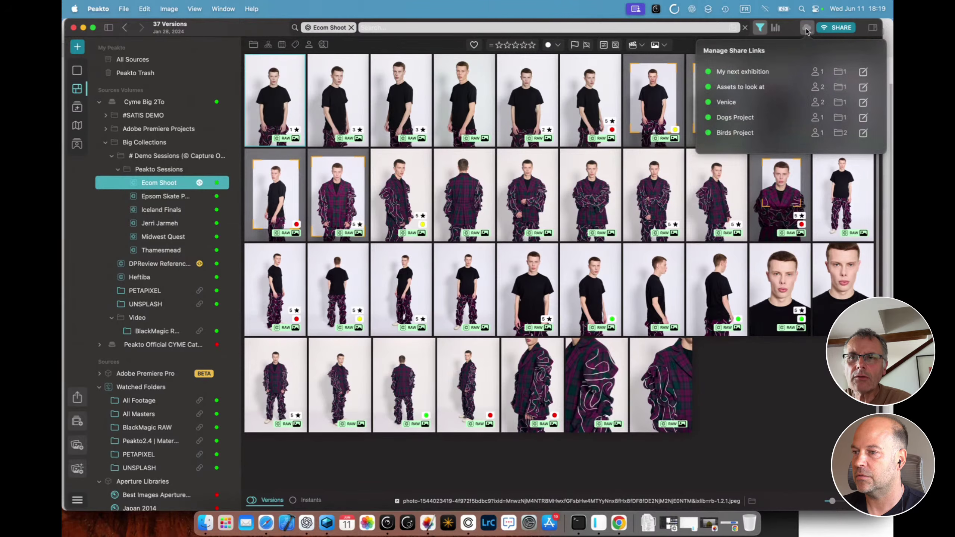
click(864, 119)
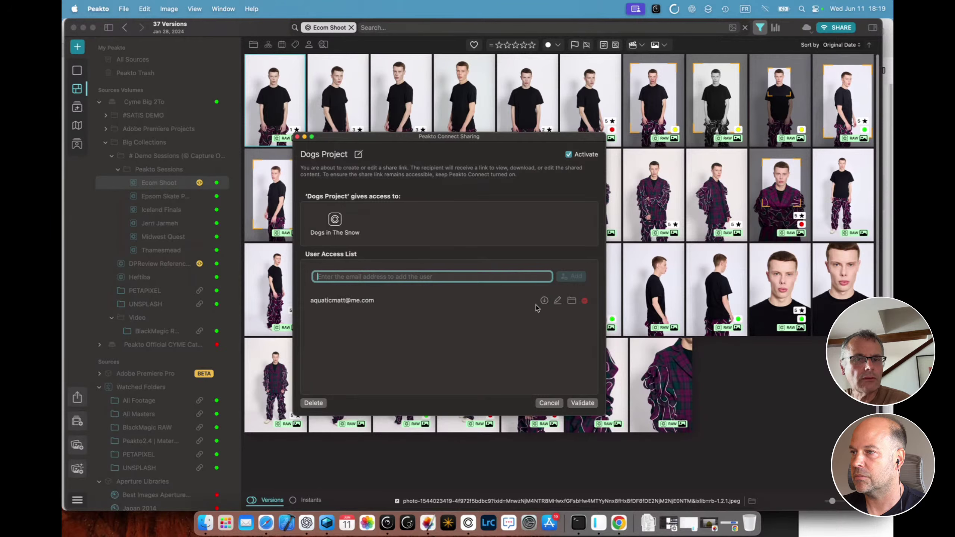
click(297, 137)
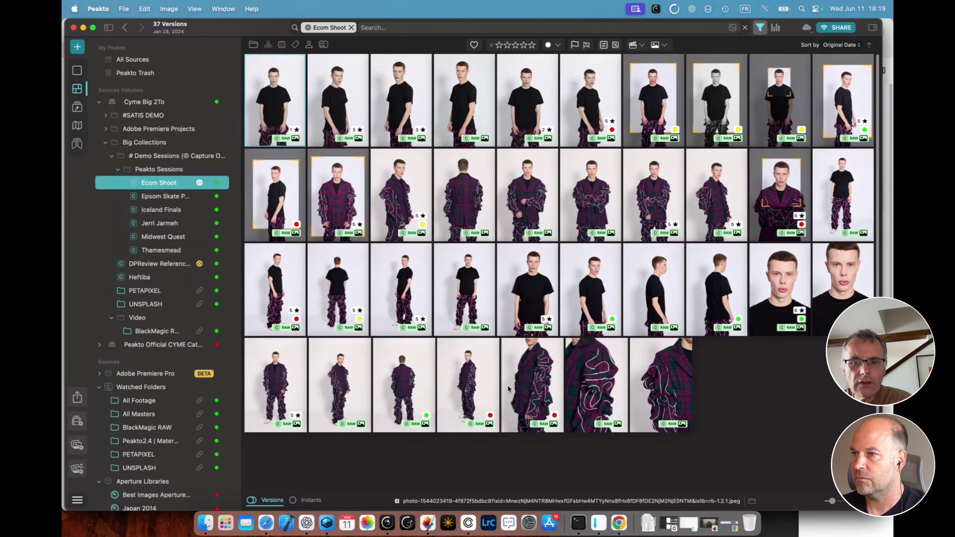
Step: Switch to Peakto Connect in Chrome, enlarge and reposition its window to fit the screen, and show the Dogs in The Snow source
click(619, 524)
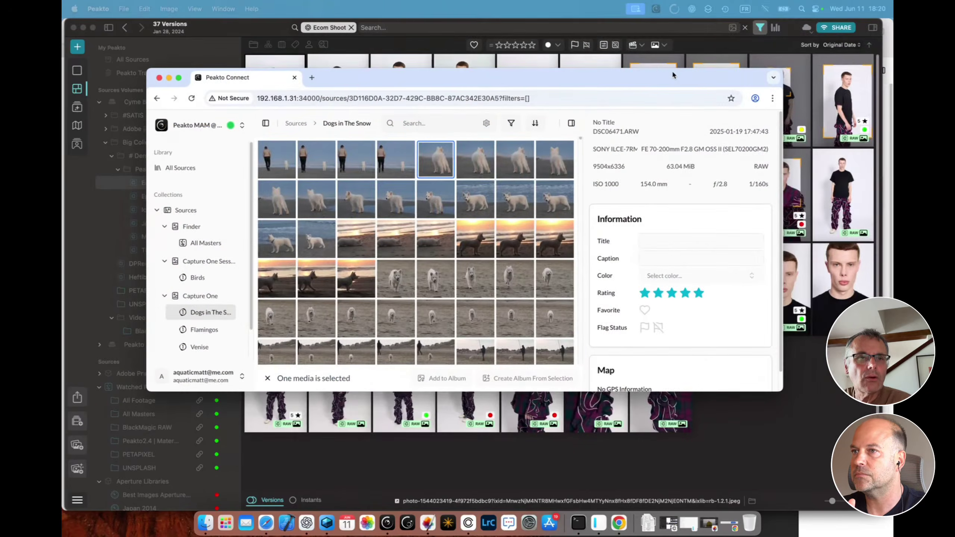
drag(671, 74, 603, 42)
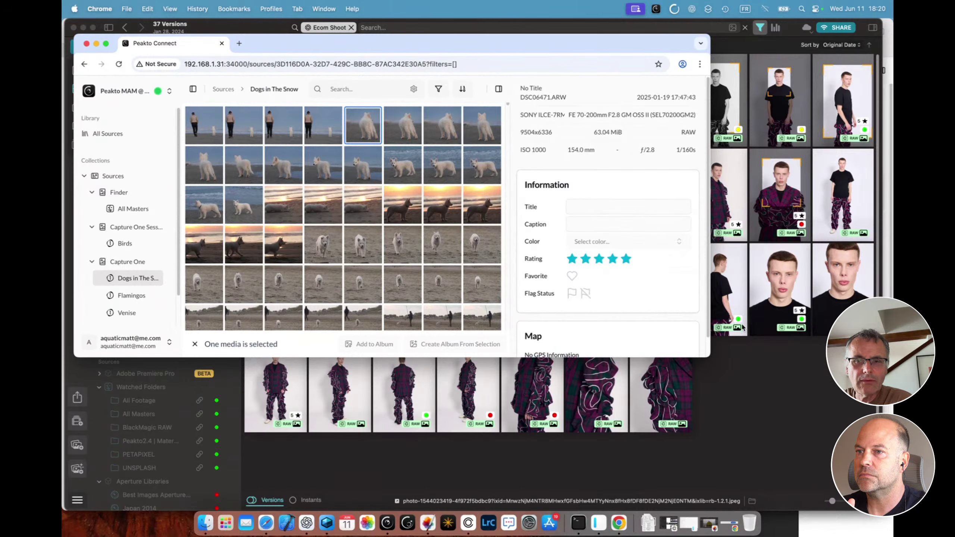
drag(707, 356, 890, 509)
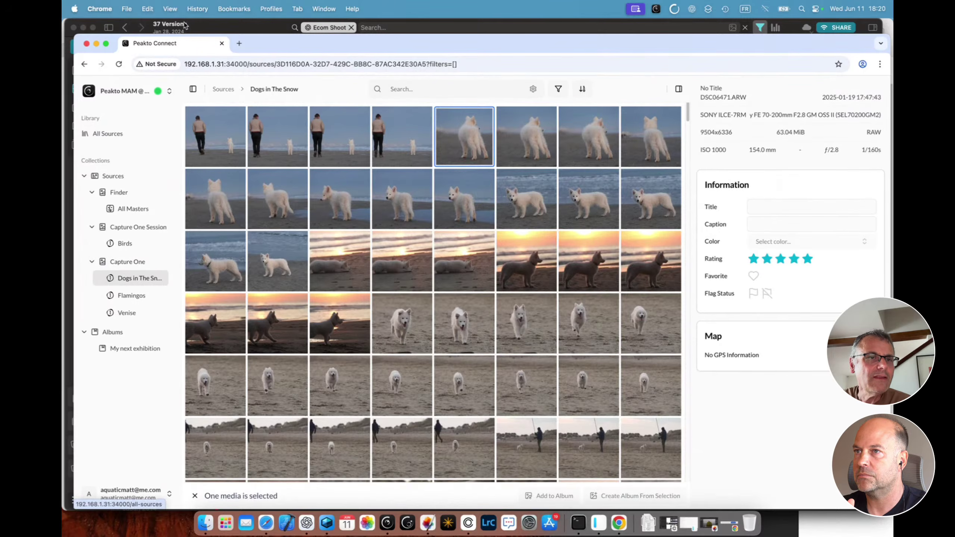
drag(252, 40, 509, 57)
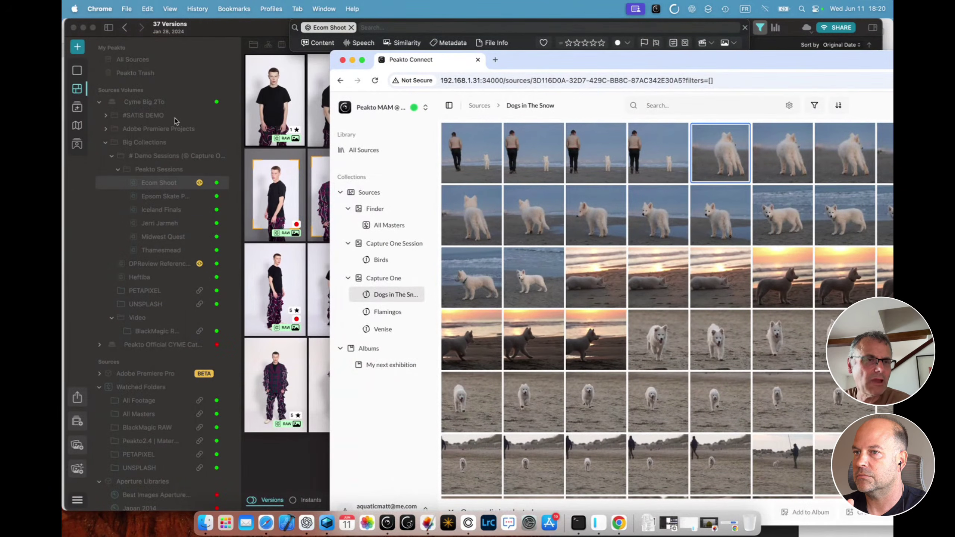
drag(483, 60, 400, 64)
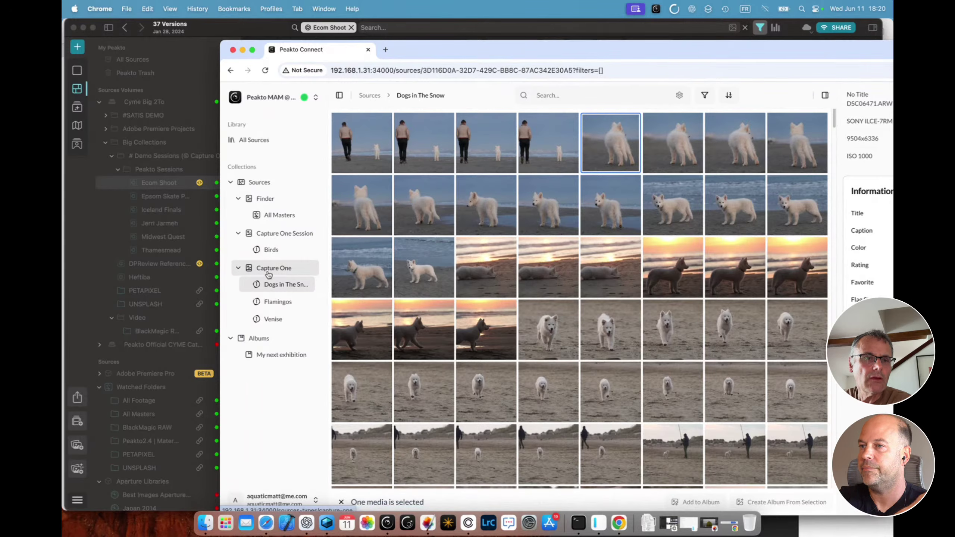
click(274, 284)
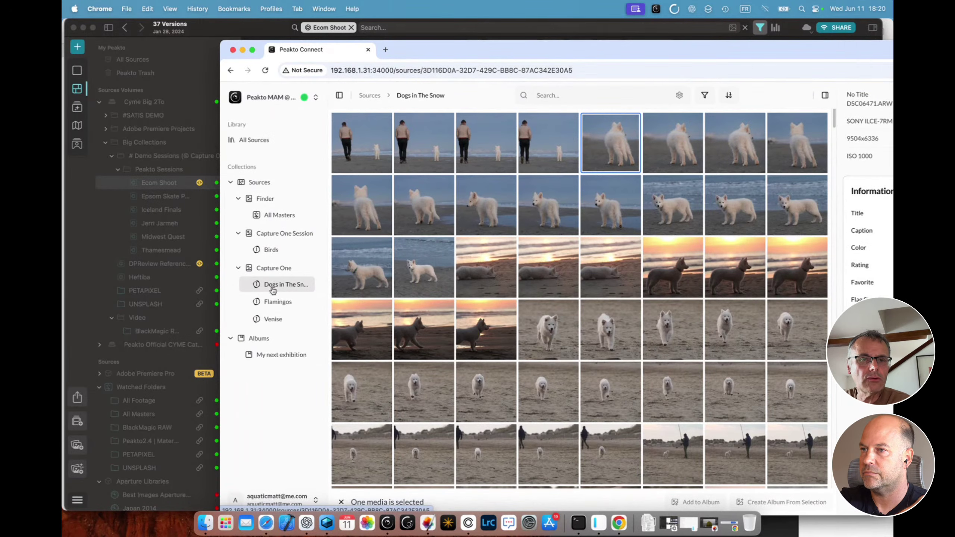
drag(426, 47, 269, 27)
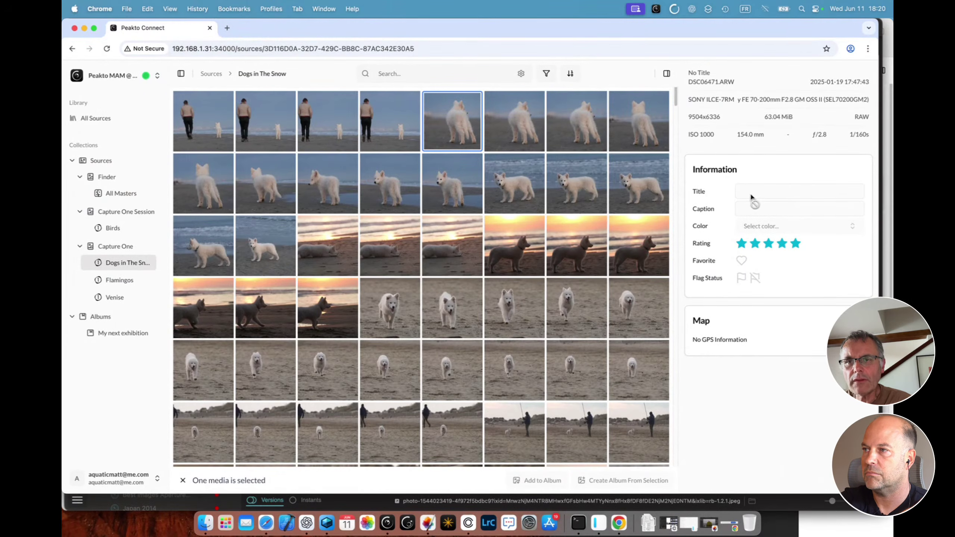
Step: View the sunset dog photo DSC06430.ARW full size, check its download options without downloading, and close the view
double_click(532, 245)
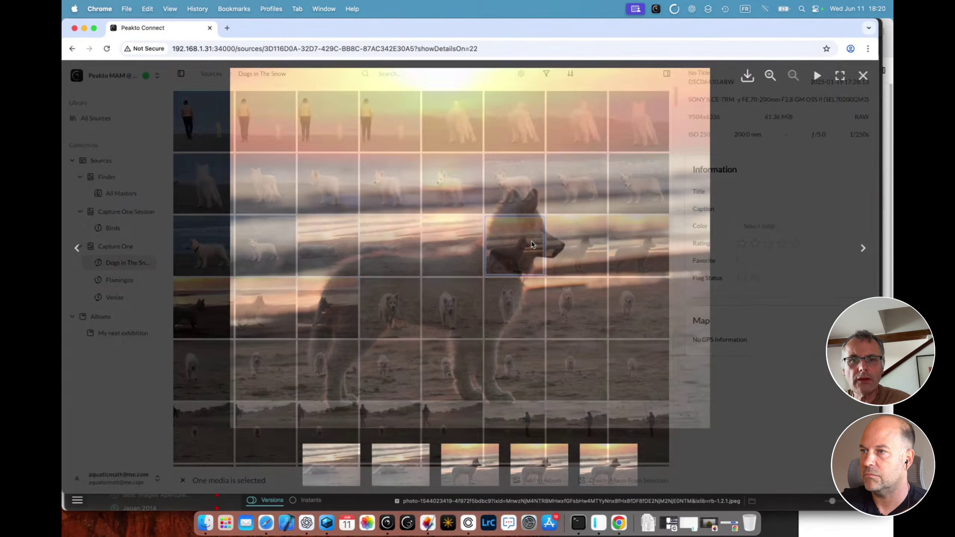
click(747, 77)
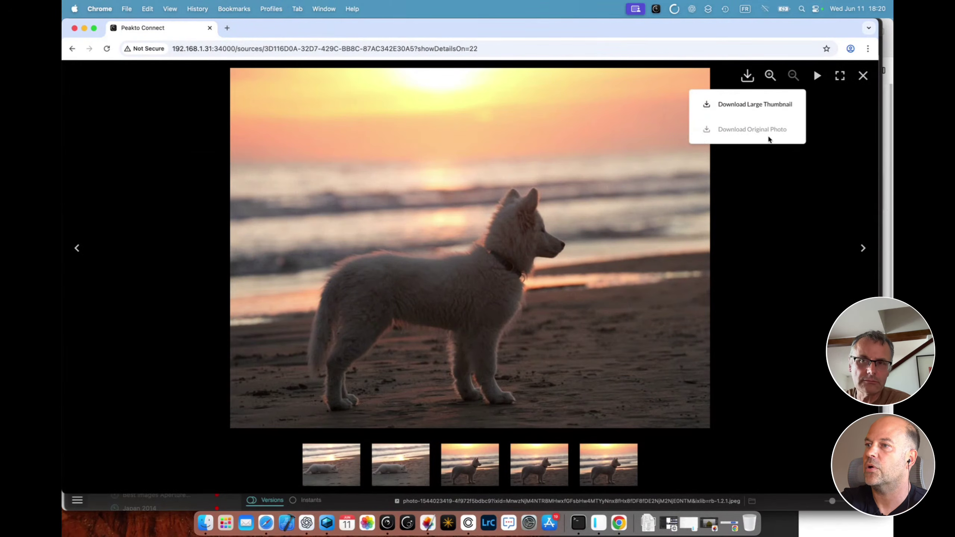
click(862, 76)
click(862, 77)
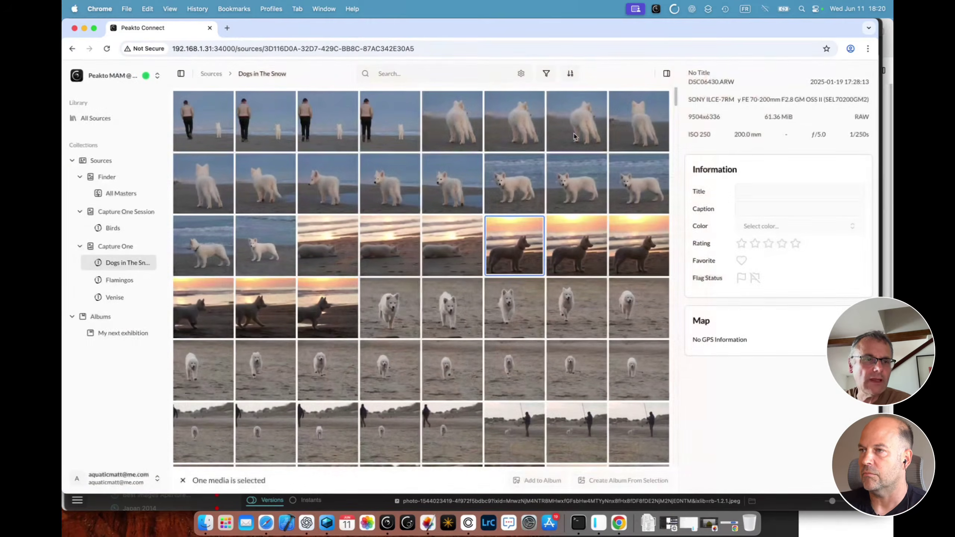
Step: In the Venise source, check the download options of the sunset boat photo DSC00083.ARW and set its rating to three stars
click(114, 297)
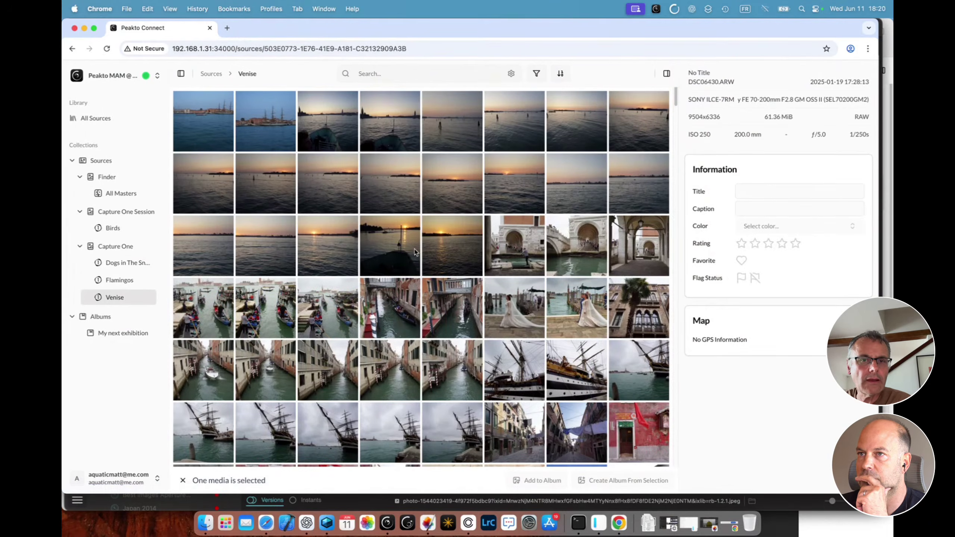
double_click(415, 252)
click(747, 76)
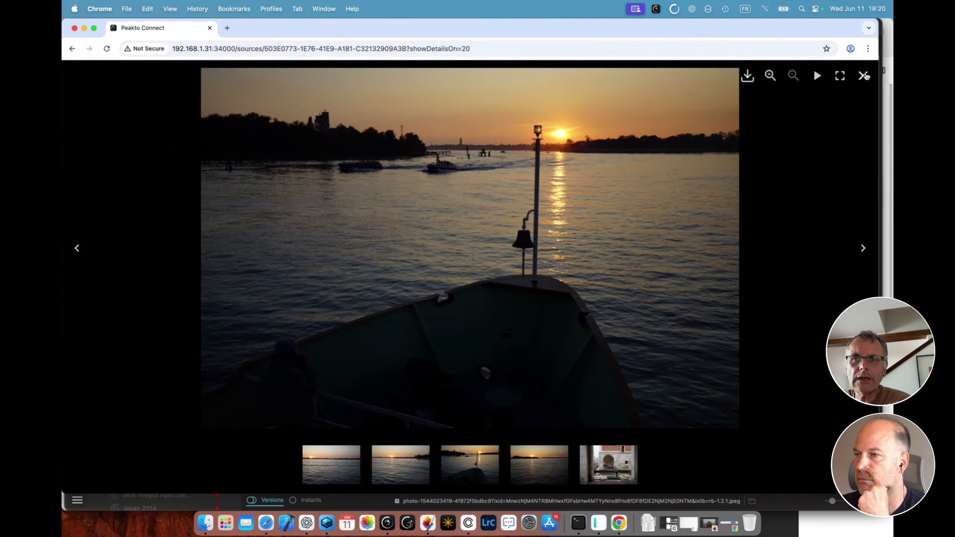
click(863, 75)
click(768, 245)
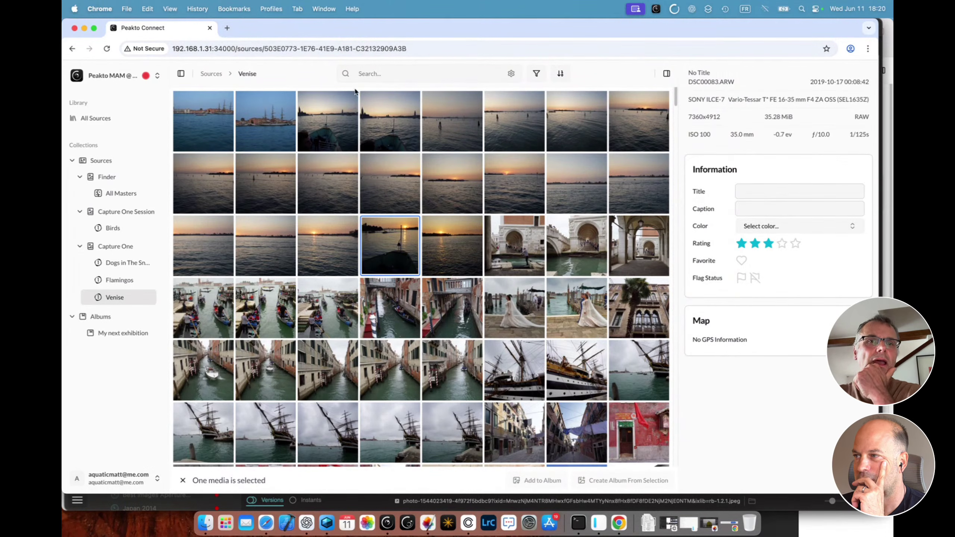
click(376, 72)
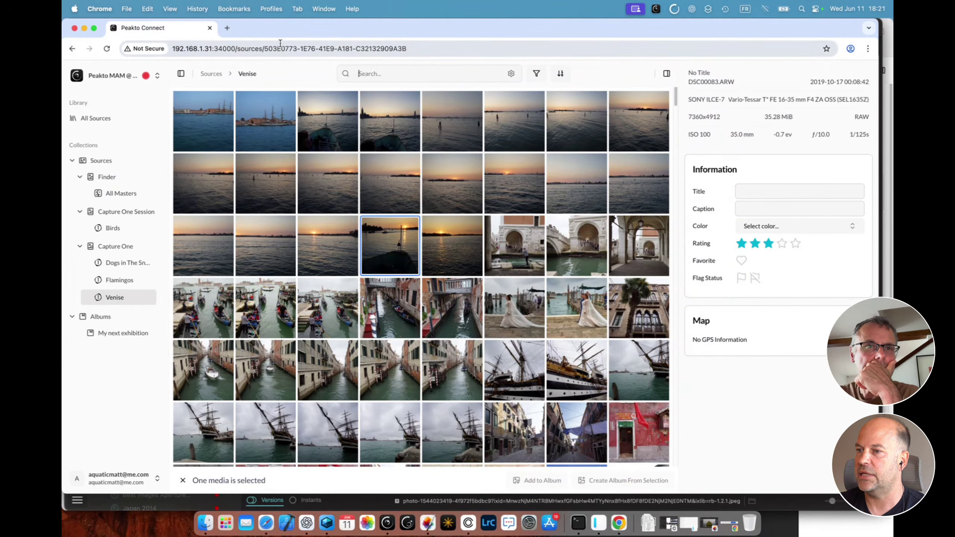
Step: Move the Peakto Connect browser window aside, switch to Peakto, and select 24-12-03_Look1_Ecom Shoot_0006.eip in the Ecom Shoot session
drag(263, 32, 721, 44)
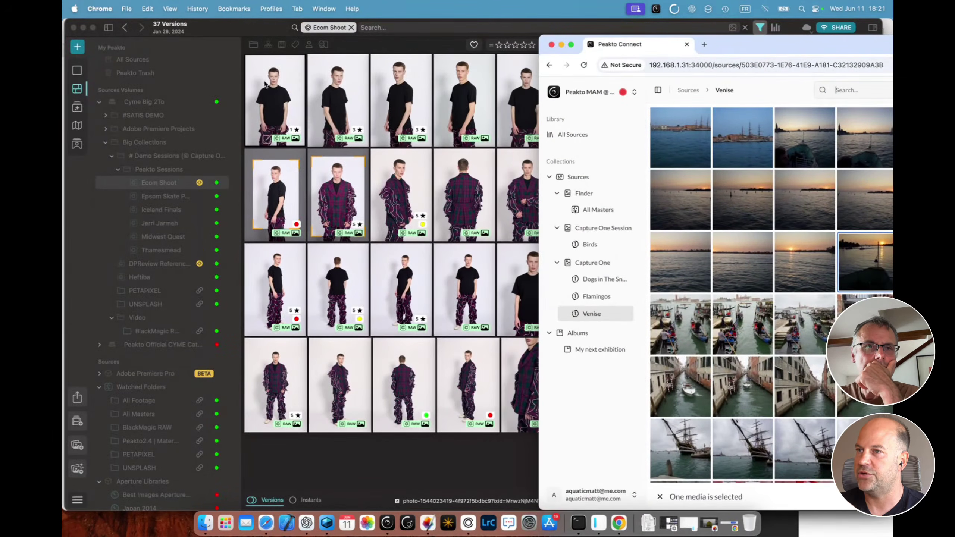
click(228, 35)
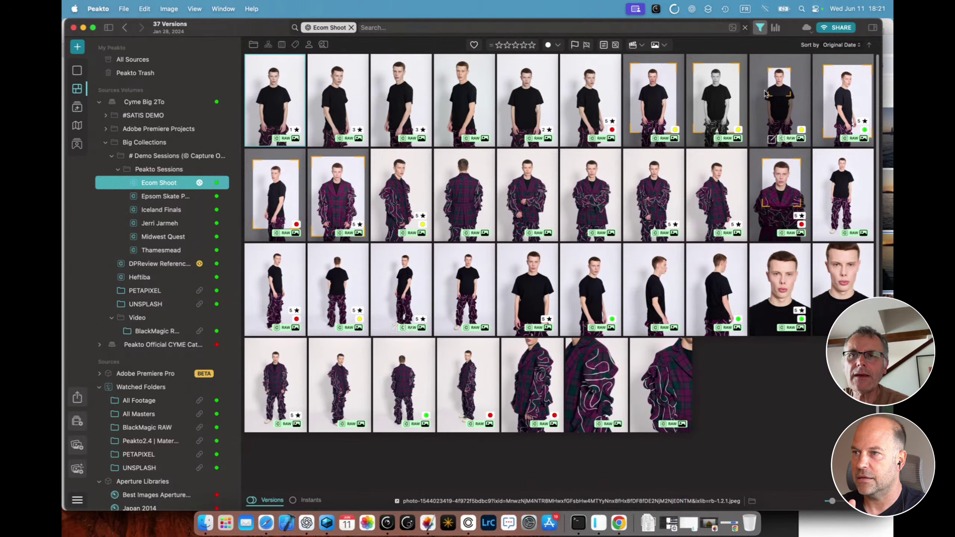
click(785, 92)
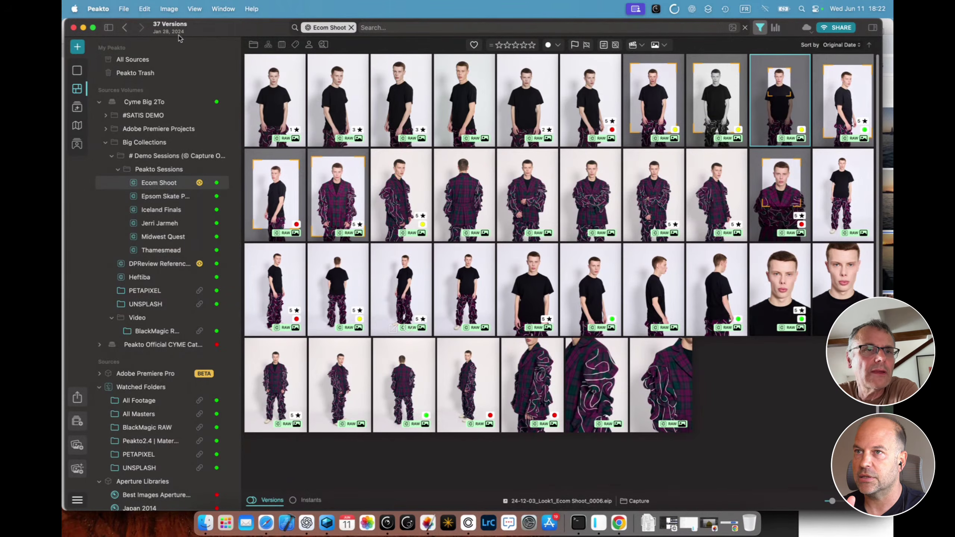
Step: Clear the Peakto, browser, Finder and ChatGPT windows off the desktop
click(84, 27)
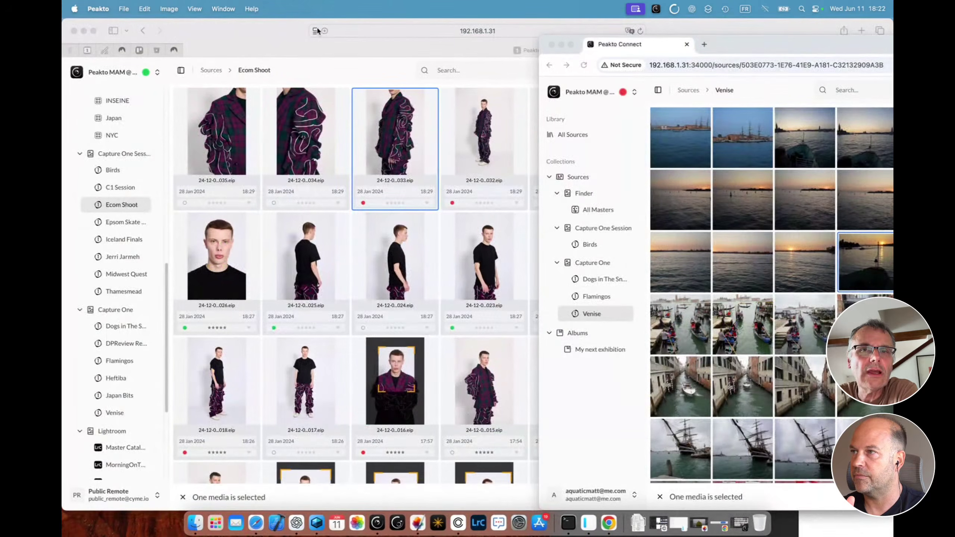
click(561, 44)
key(cmd+m)
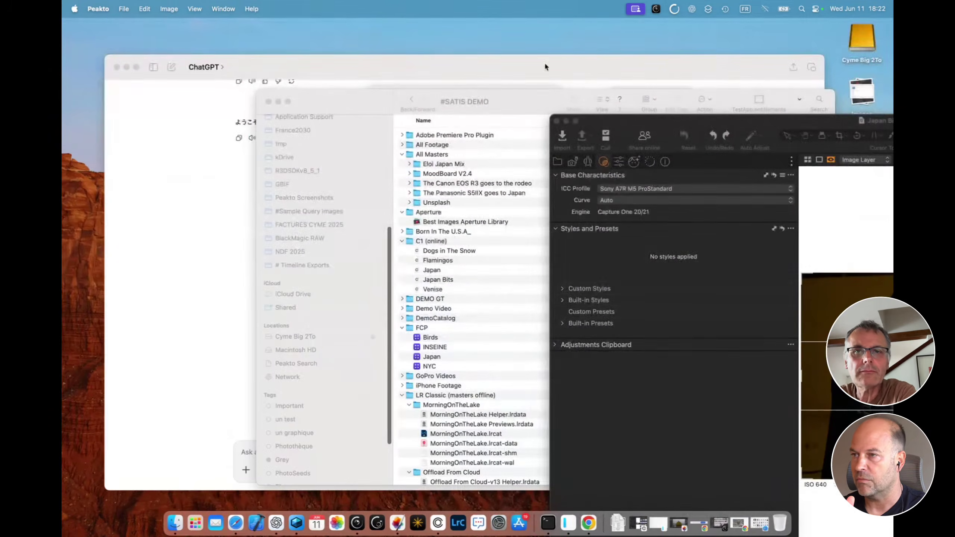
click(268, 102)
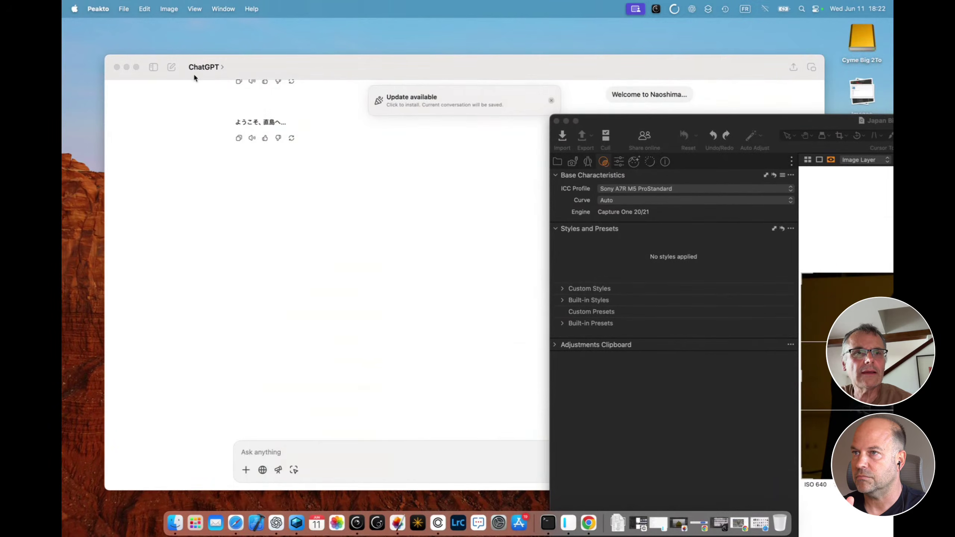
click(127, 66)
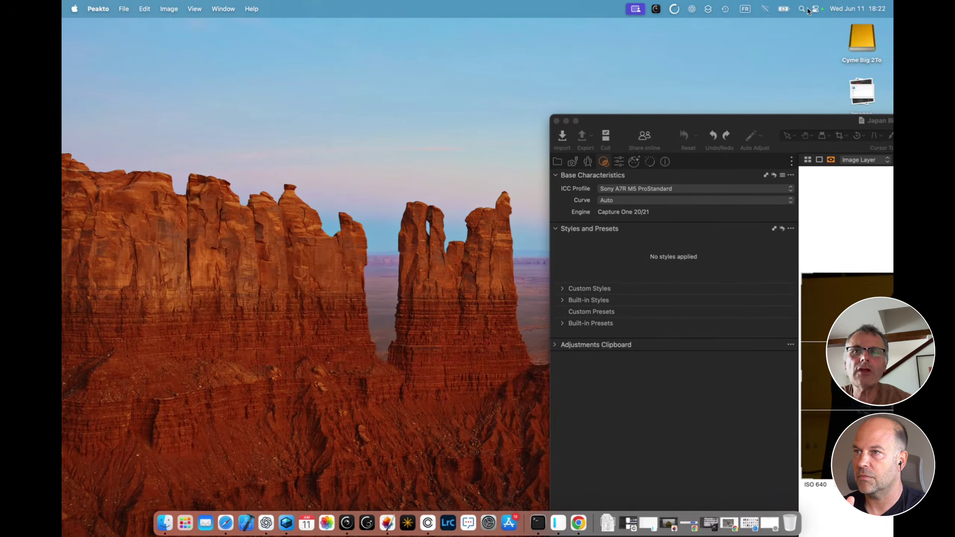
Step: Switch to Peakto Search, move its window to the free desktop area, and enlarge it to show more indexed sources
click(658, 12)
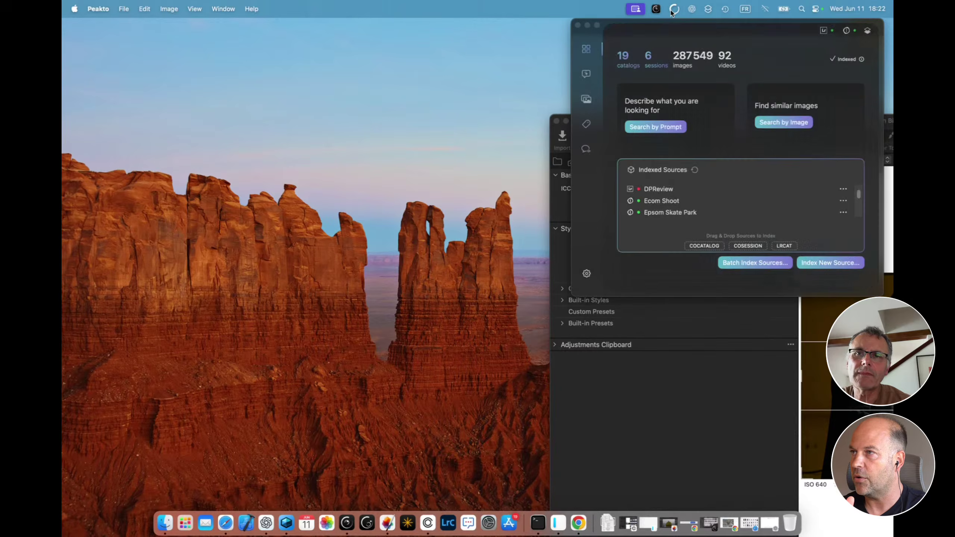
drag(667, 26, 254, 58)
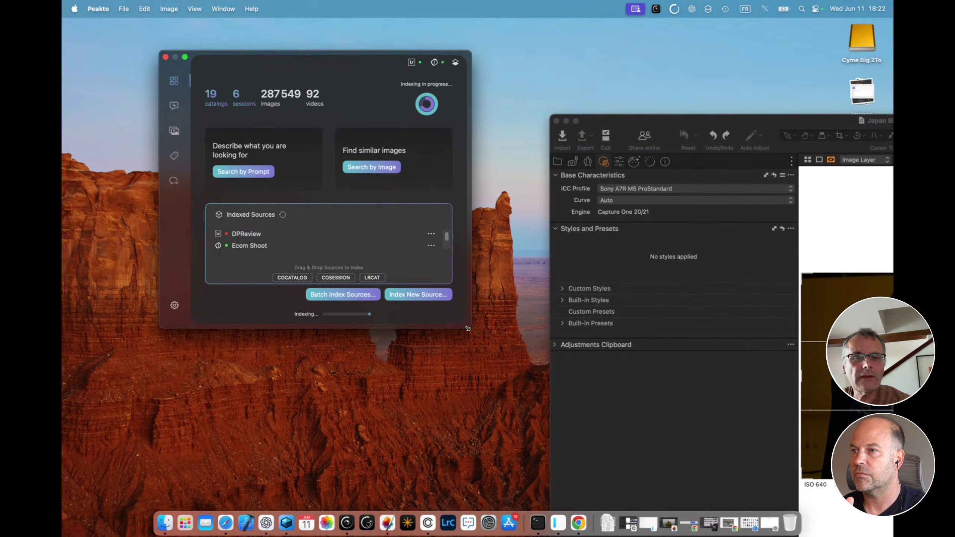
drag(471, 327, 574, 440)
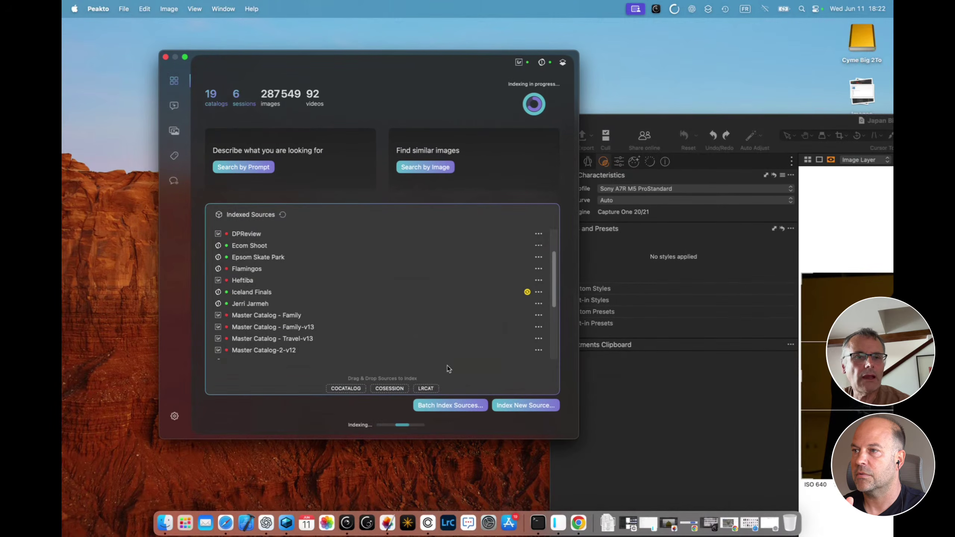
Step: Look through the whole list of indexed sources and their online status
scroll(394, 316, down, 5)
scroll(393, 316, up, 10)
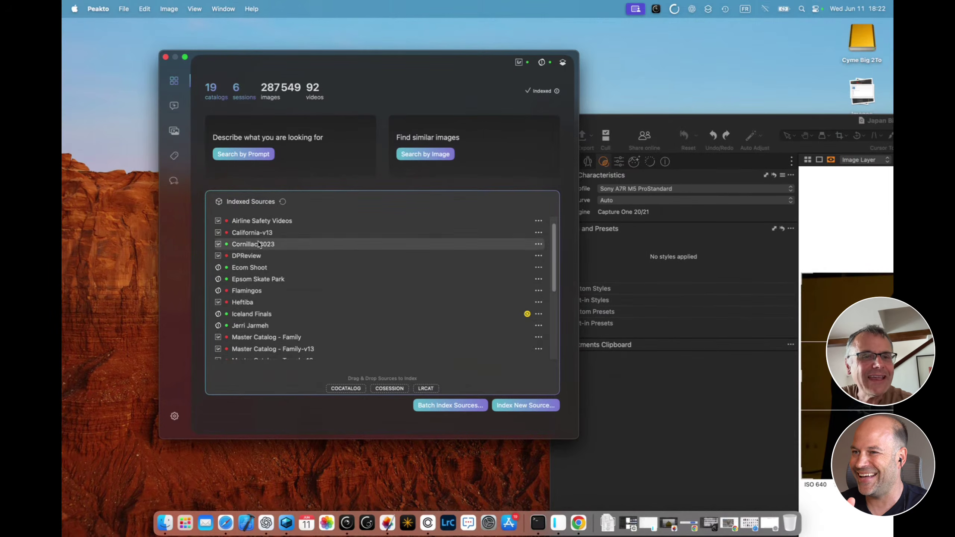
scroll(236, 330, down, 10)
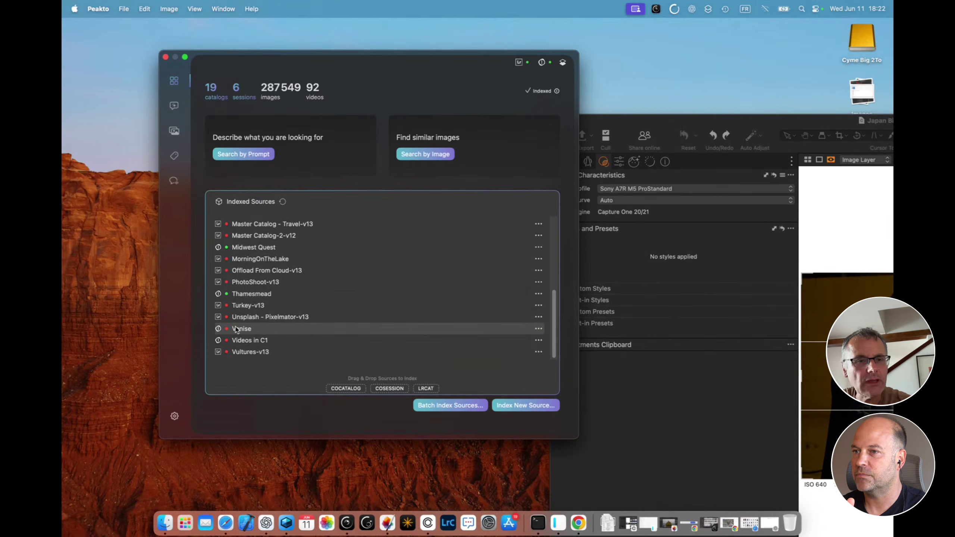
scroll(236, 329, up, 3)
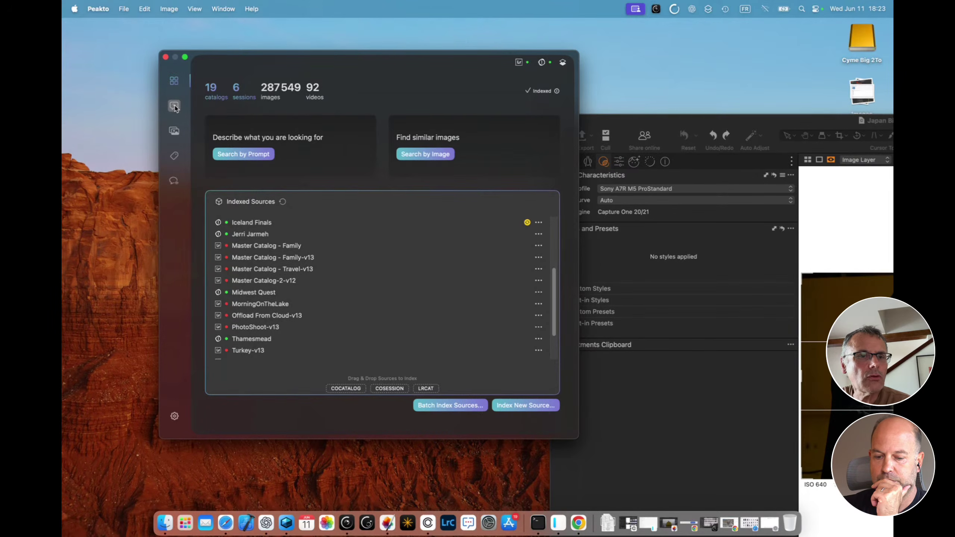
scroll(310, 297, down, 3)
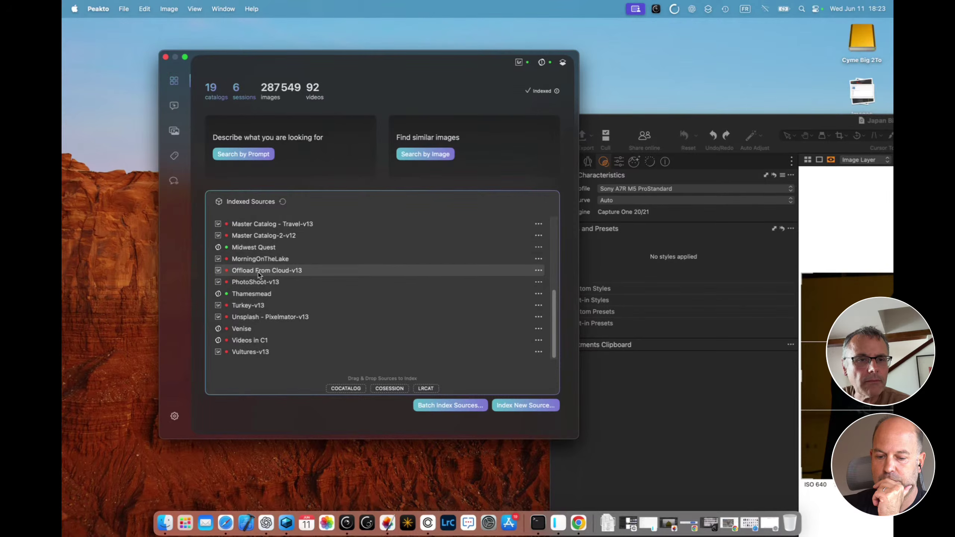
Step: Search all indexed sources by prompt for "black church sunset"
click(174, 107)
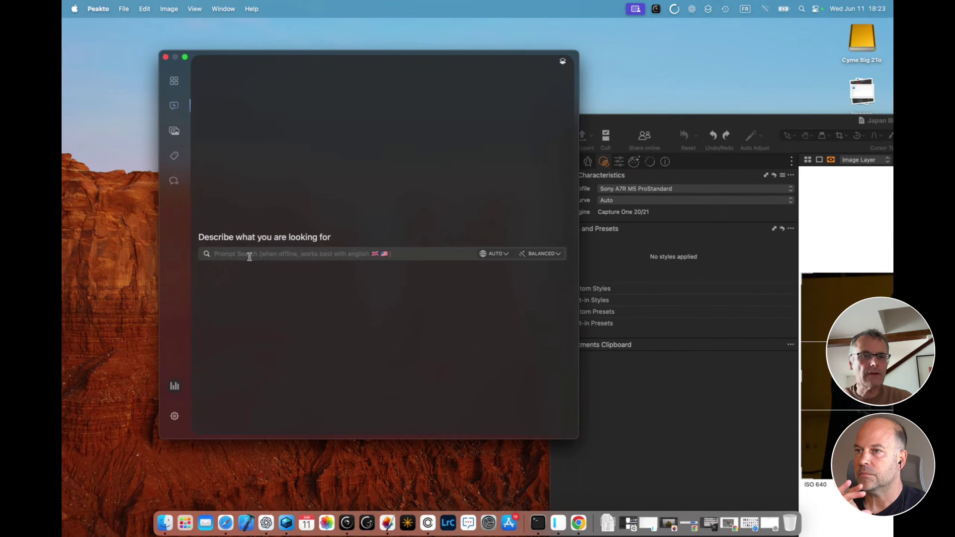
text(bacl church)
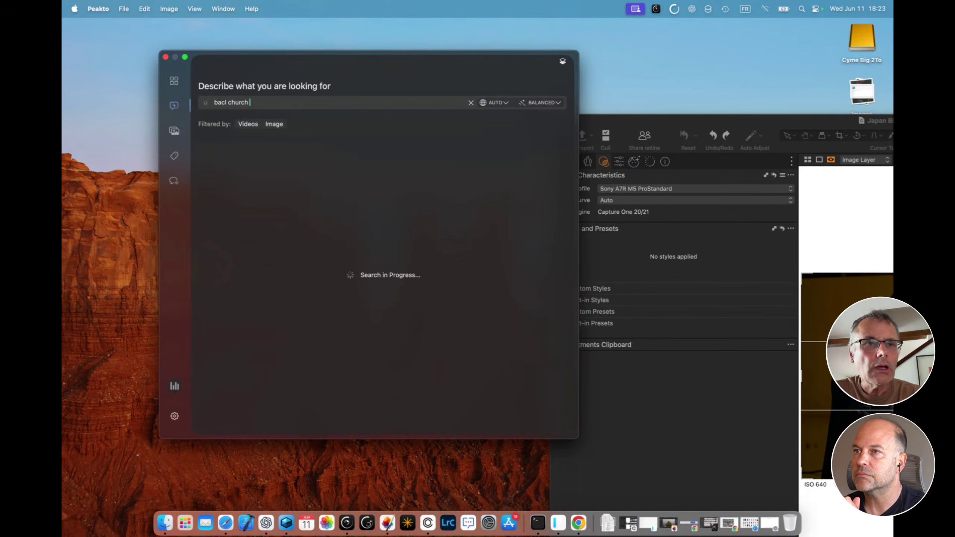
key(BackSpace)
key(BackSpace)
key(BackSpace)
key(BackSpace)
key(BackSpace)
key(BackSpace)
key(BackSpace)
key(BackSpace)
key(BackSpace)
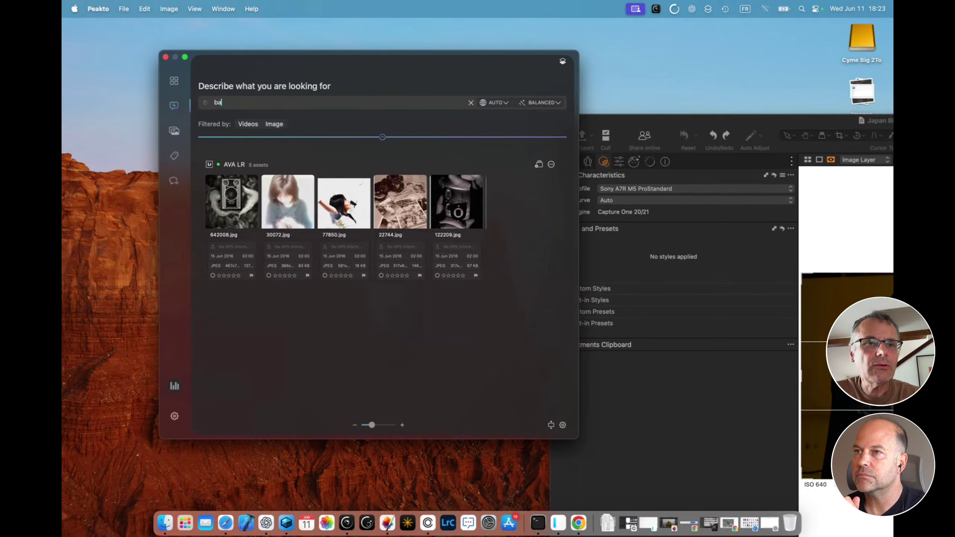
key(BackSpace)
text(lack churc)
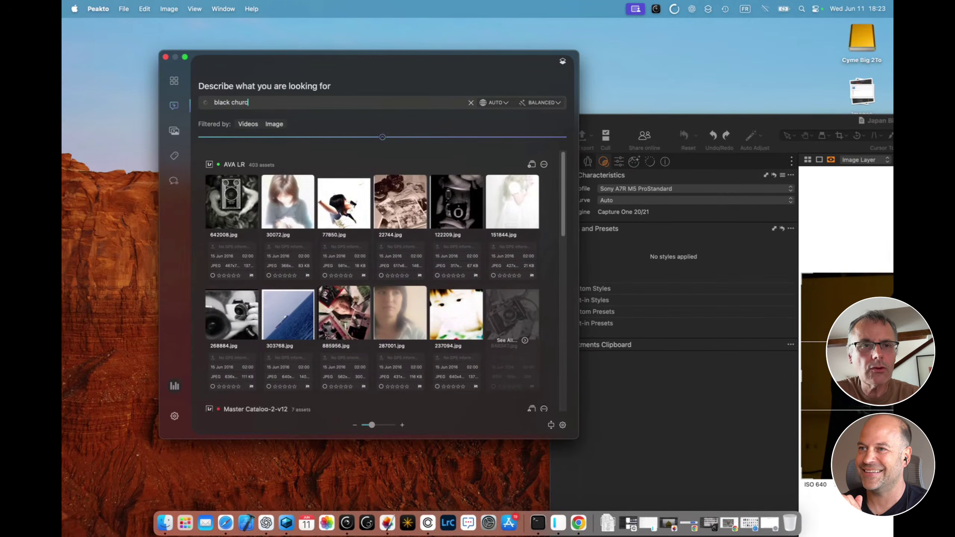
text(h sunset)
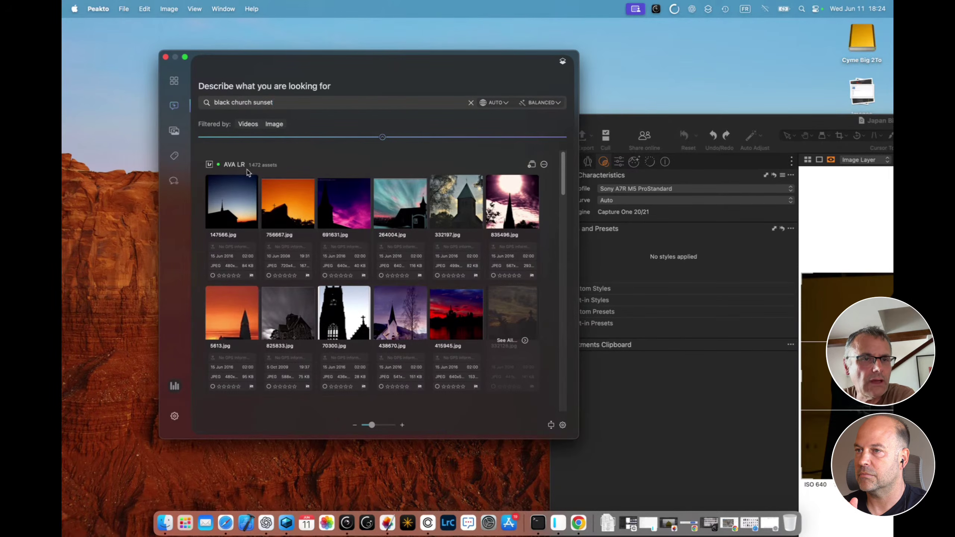
Step: Open Iceland-22-06-10-0337.ARW from the Iceland Finals results in Capture One and arrange the two windows side by side
scroll(292, 215, down, 5)
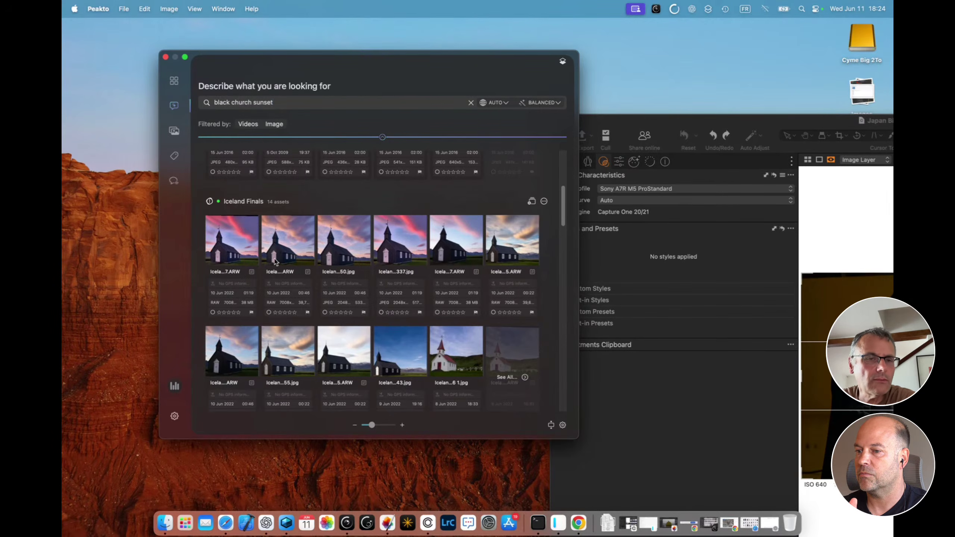
double_click(231, 241)
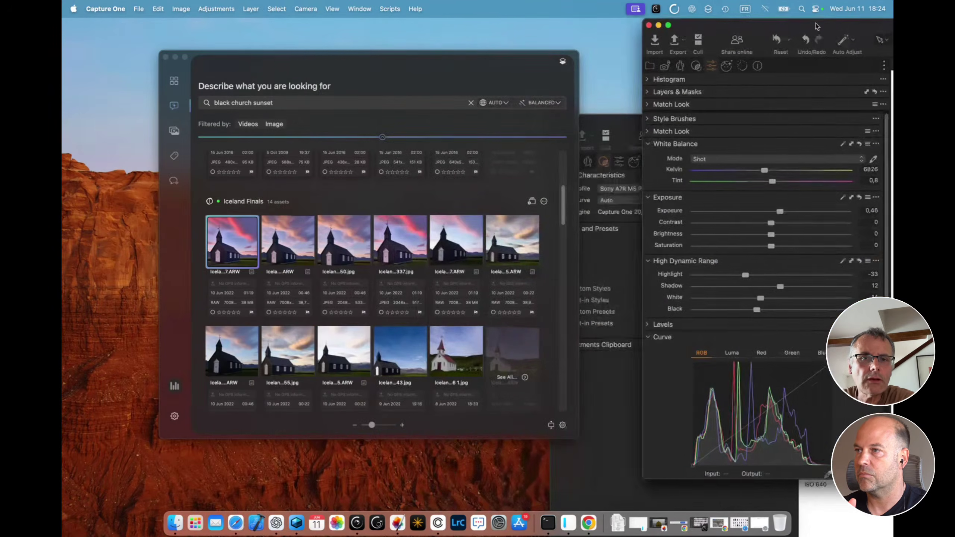
drag(474, 61, 377, 57)
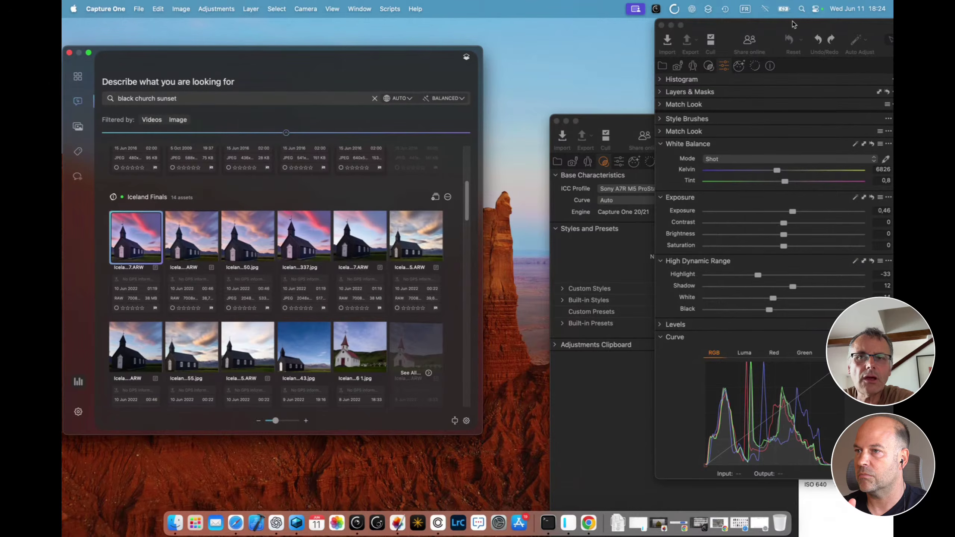
drag(792, 25, 555, 37)
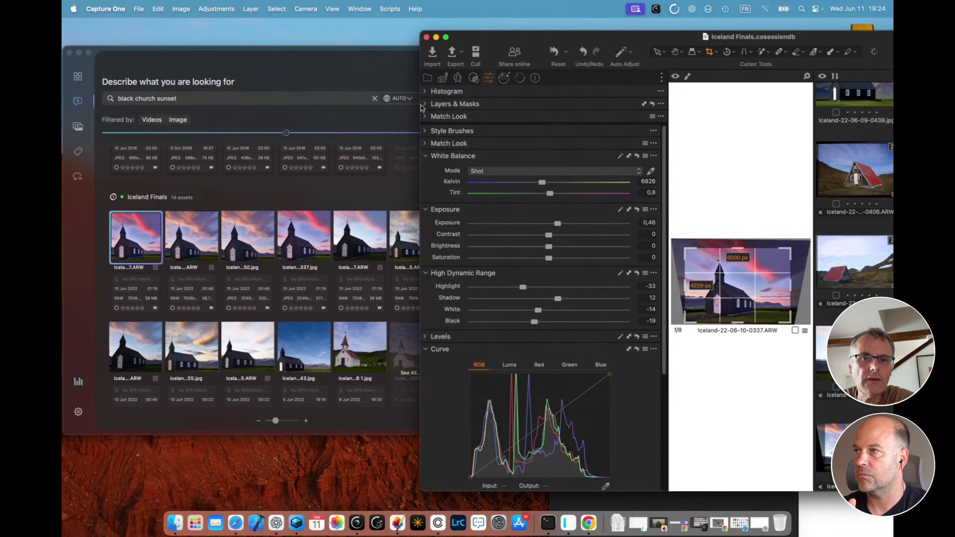
Step: Show Iceland-22-06-10-0355.ARW and Iceland-22-06-09-0443.jpg in Capture One from the search results, and narrow the tools area to enlarge the viewer
click(239, 359)
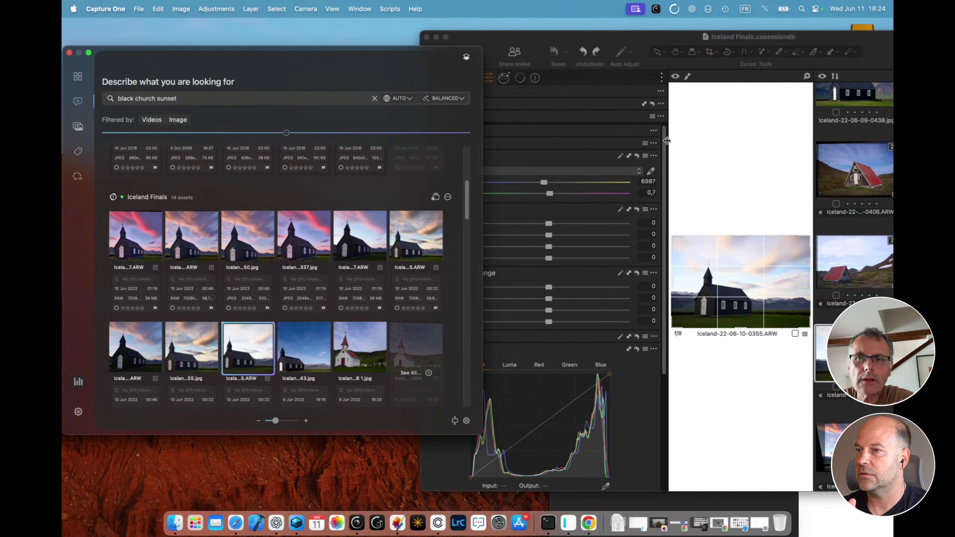
drag(668, 141, 446, 136)
click(297, 342)
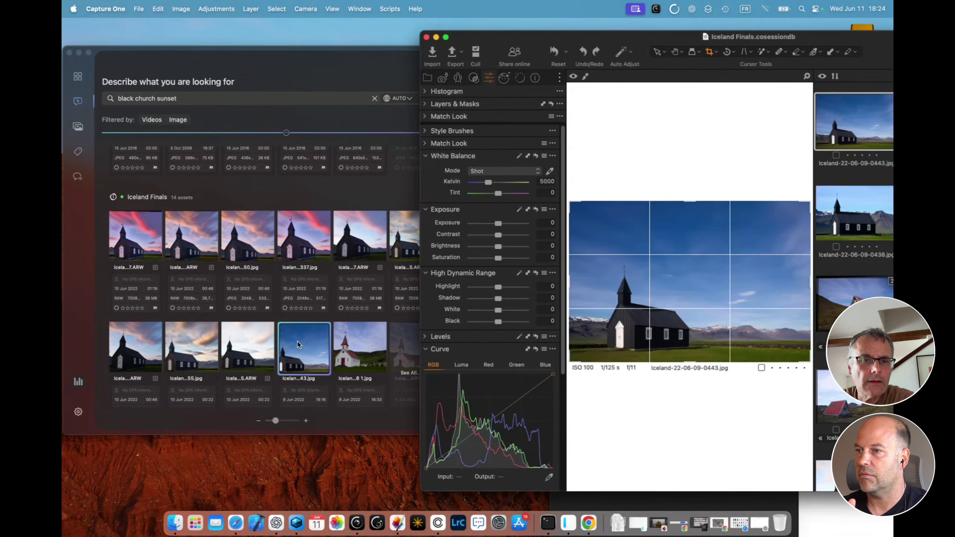
Step: Look over the results from the other sources and show the date timeline for the search
scroll(273, 366, up, 5)
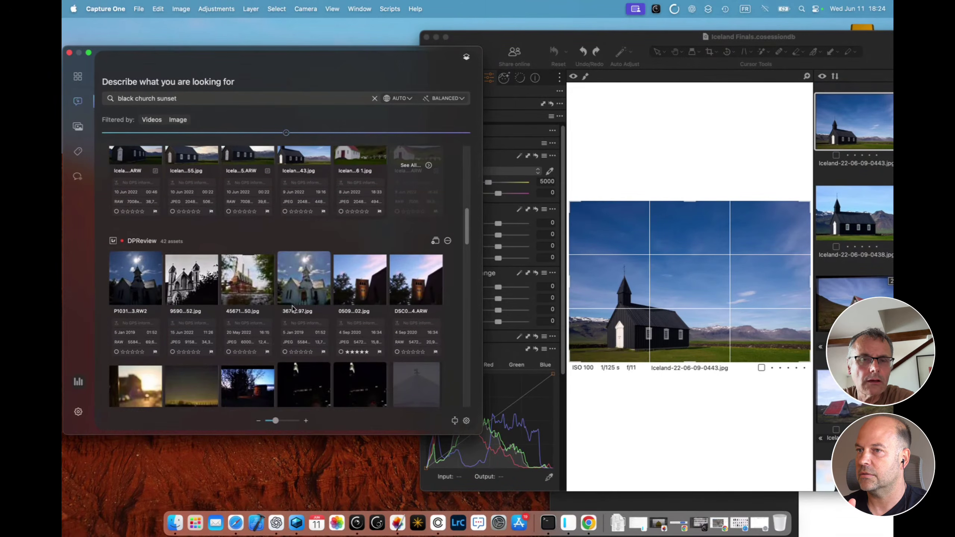
scroll(293, 309, up, 3)
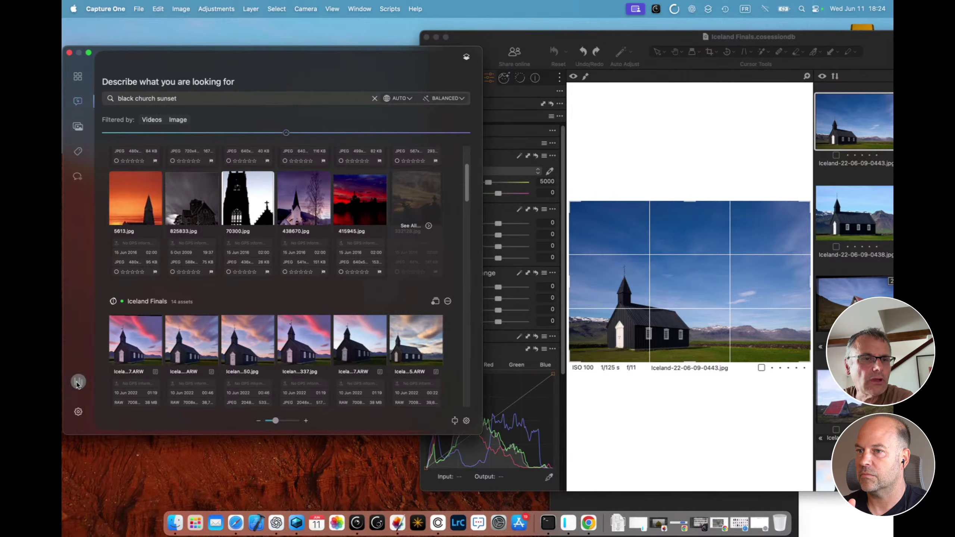
click(77, 382)
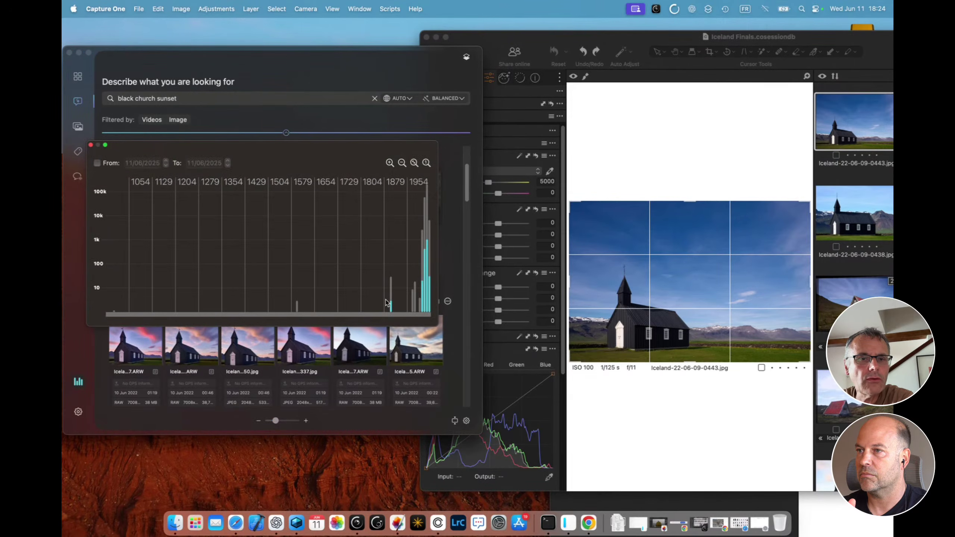
Step: Filter the search results by date range on the timeline, first 10/10/1887 to 28/07/1934, and finally 10/07/1979 to 02/06/2055
click(401, 303)
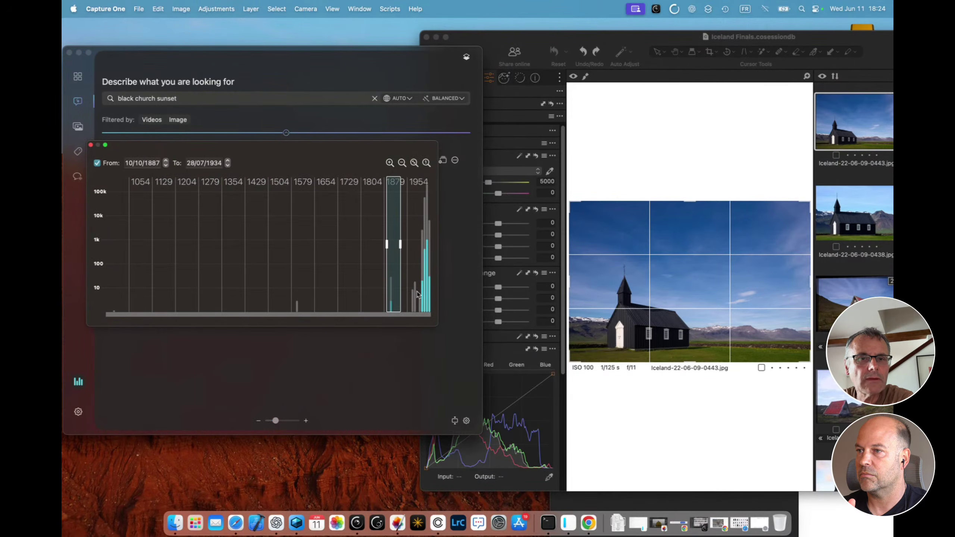
drag(319, 147, 290, 220)
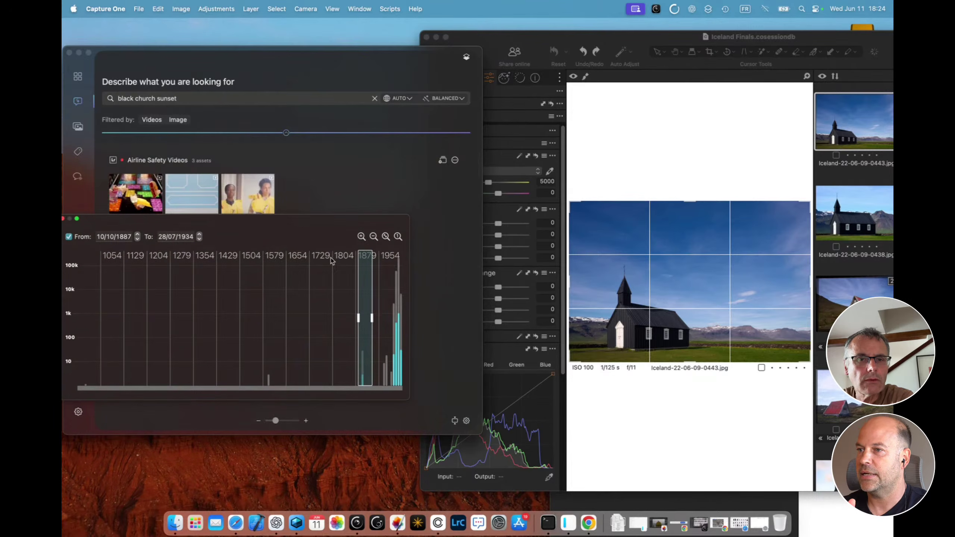
click(389, 307)
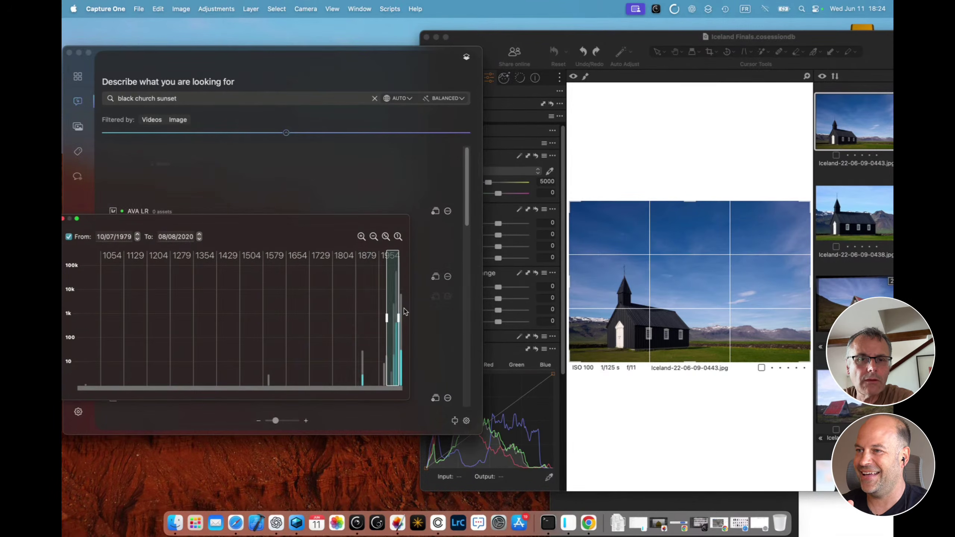
click(404, 309)
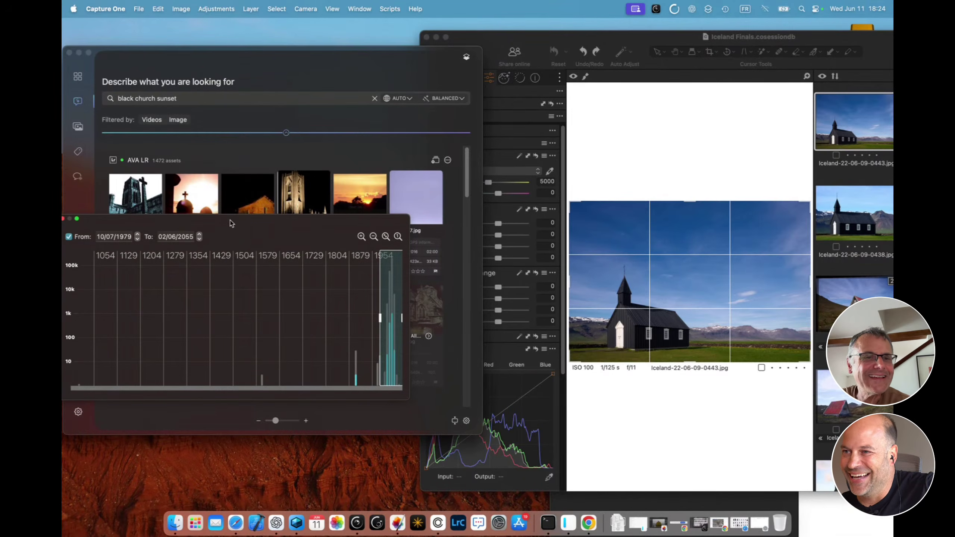
Step: Move the date timeline aside to look over the filtered results down to Iceland Finals, and close the timeline
drag(232, 224, 224, 328)
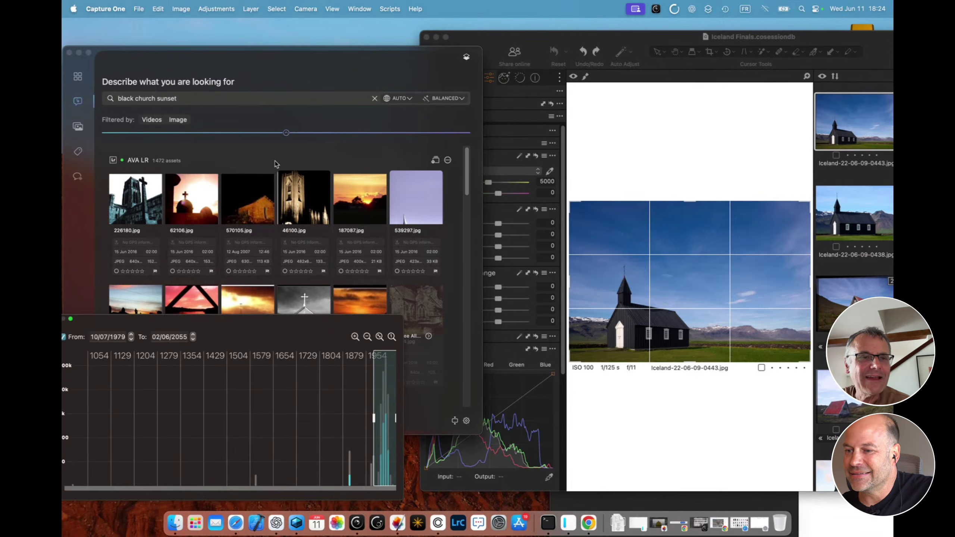
scroll(269, 213, down, 15)
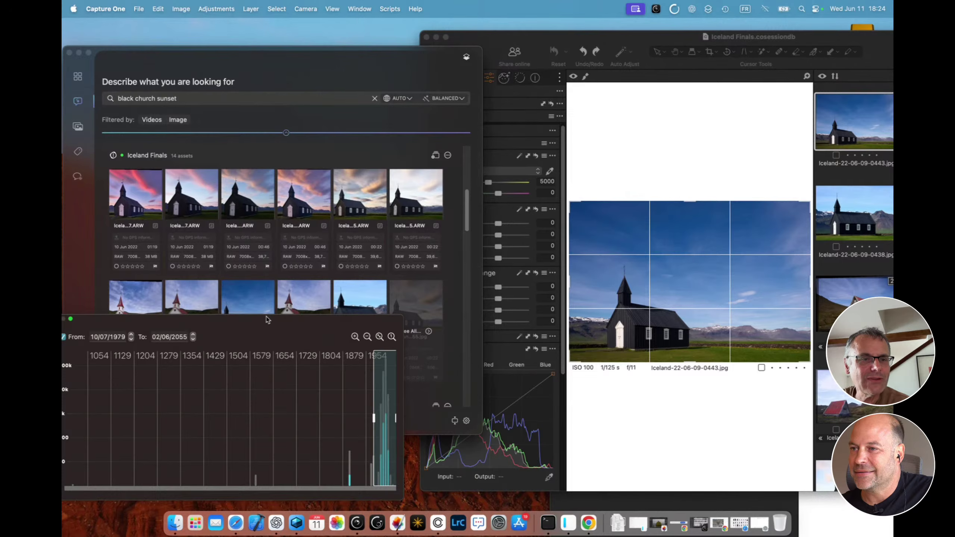
drag(256, 326, 371, 292)
click(171, 284)
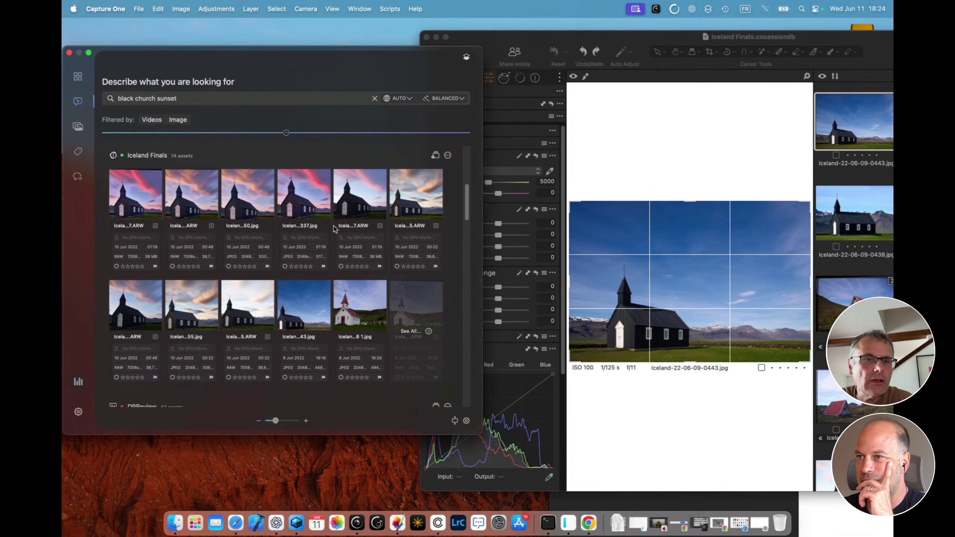
scroll(365, 310, down, 3)
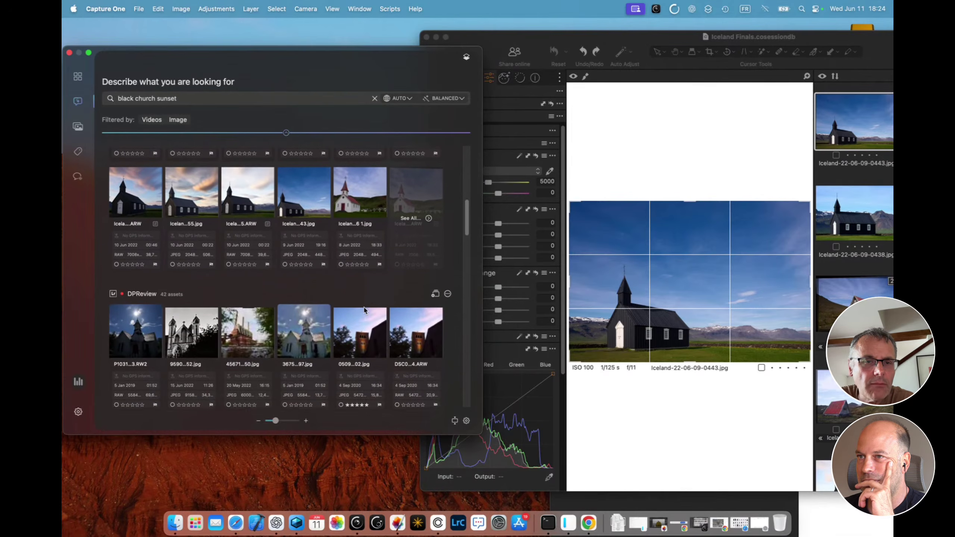
scroll(365, 247, up, 1)
click(355, 228)
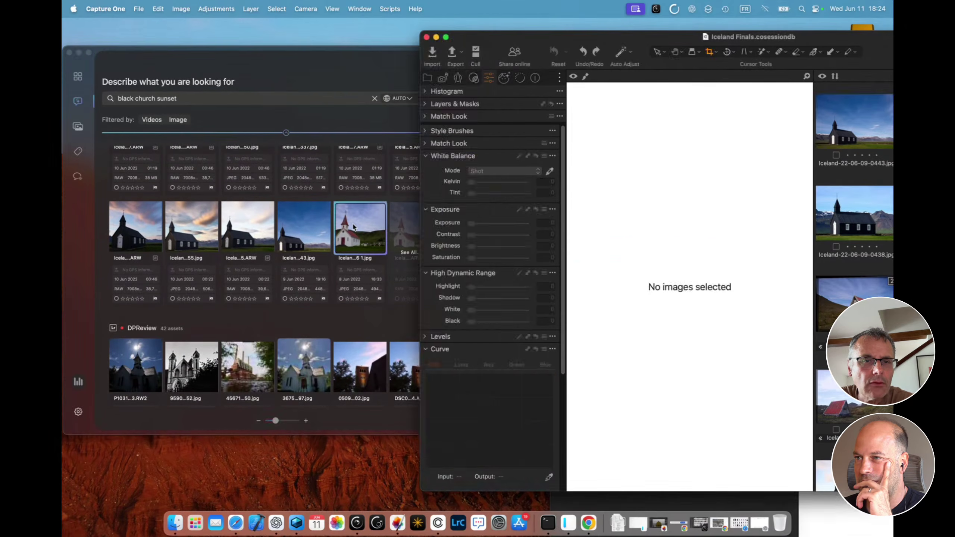
right_click(353, 227)
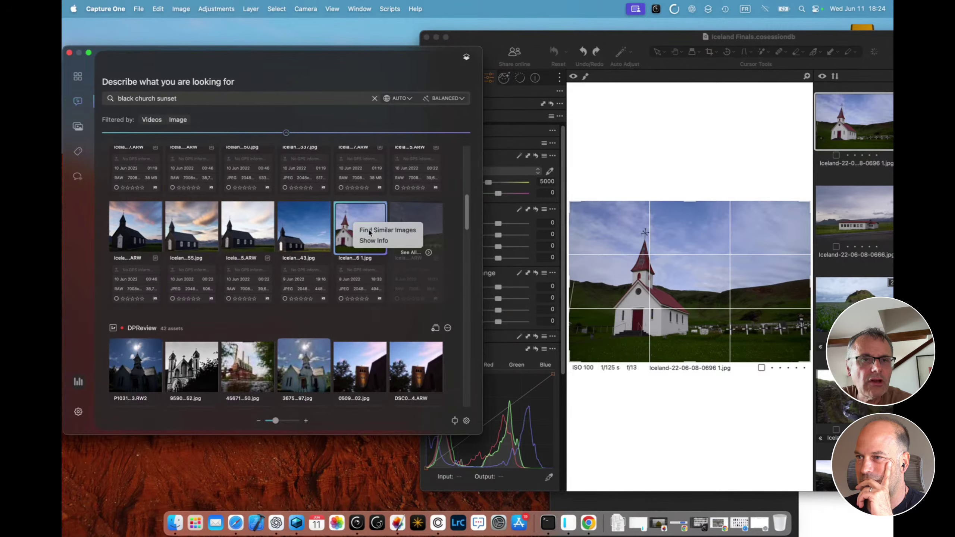
click(368, 230)
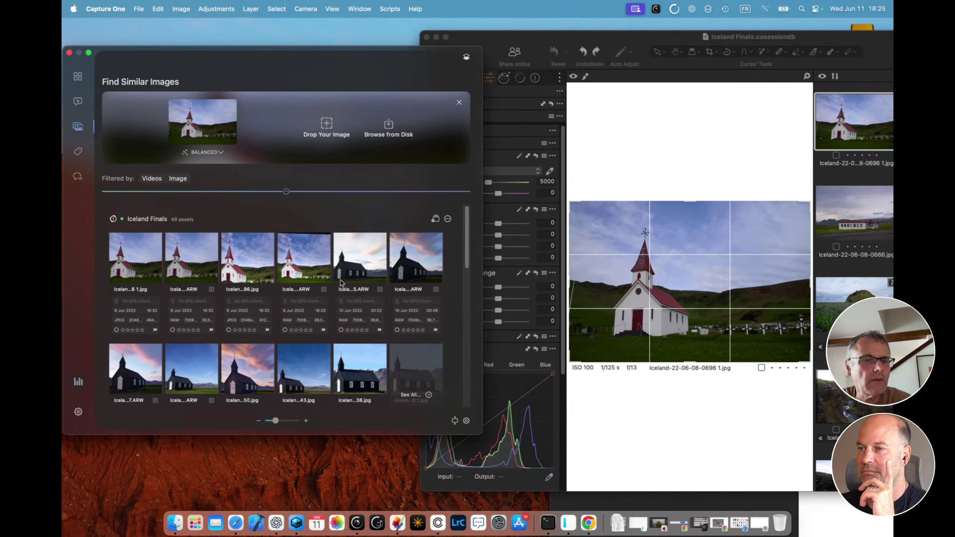
scroll(283, 284, down, 2)
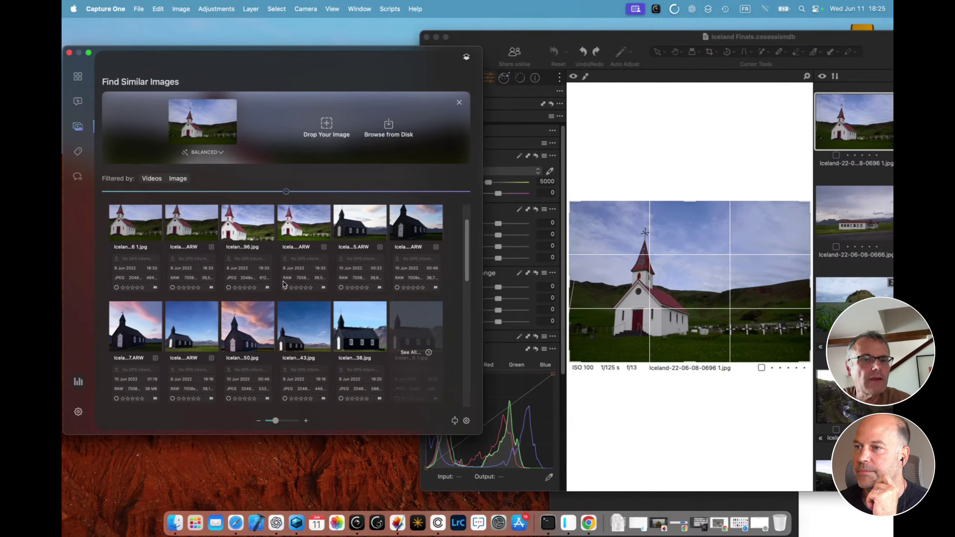
scroll(283, 285, down, 10)
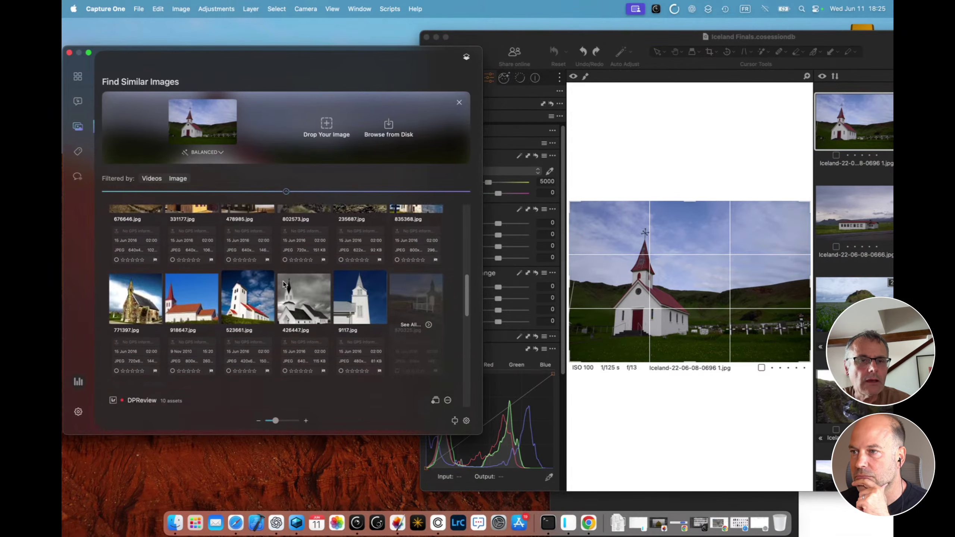
scroll(282, 285, up, 10)
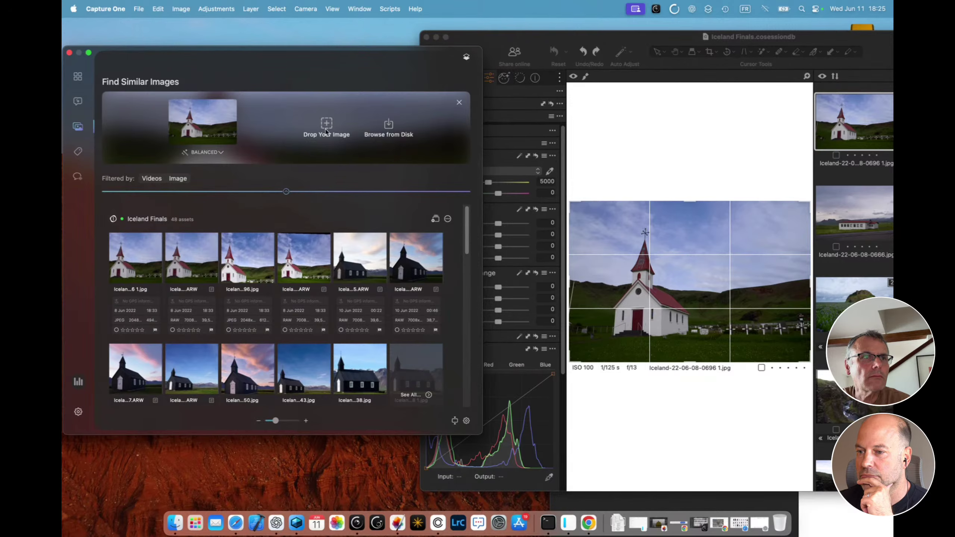
Step: Return to the prompt search and replace the query with "black beach drone"
click(78, 102)
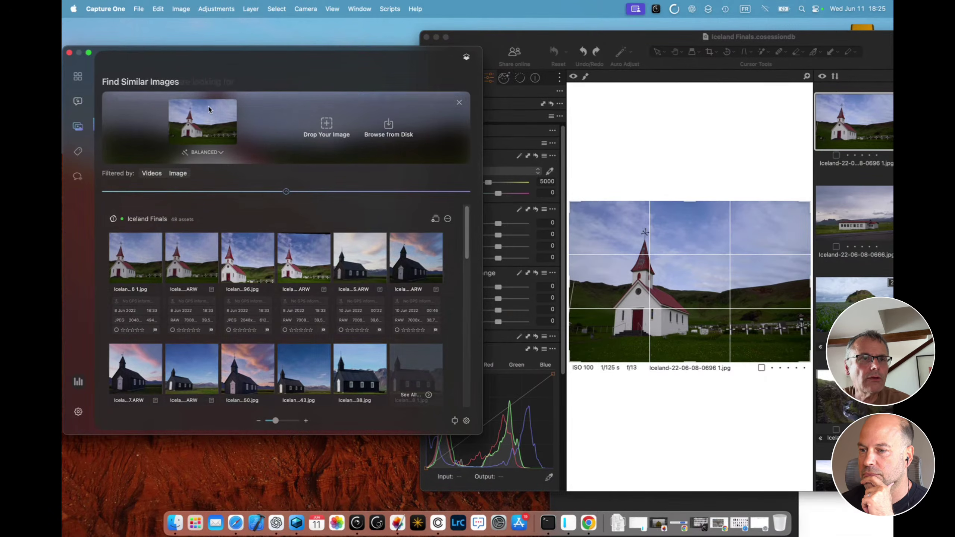
double_click(165, 98)
key(super+a)
key(BackSpace)
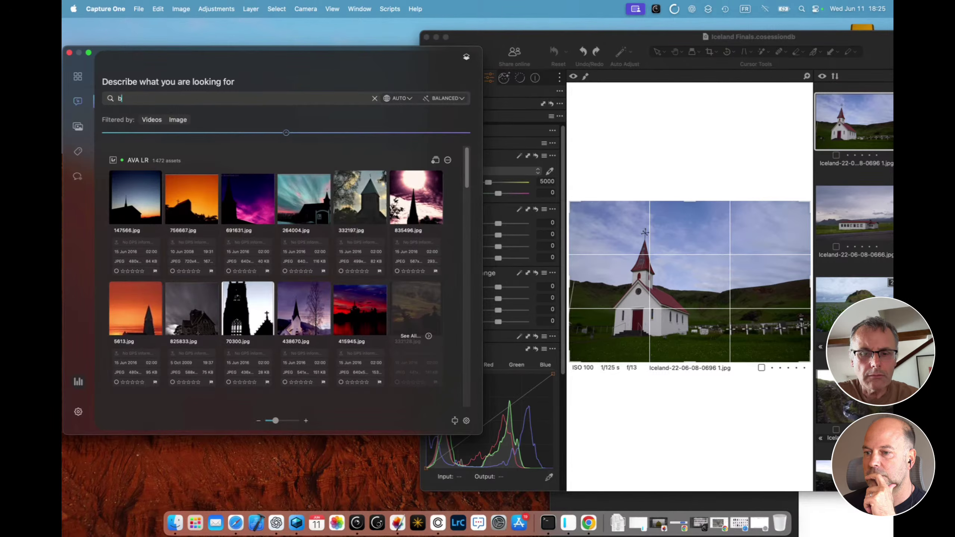
text(black beach)
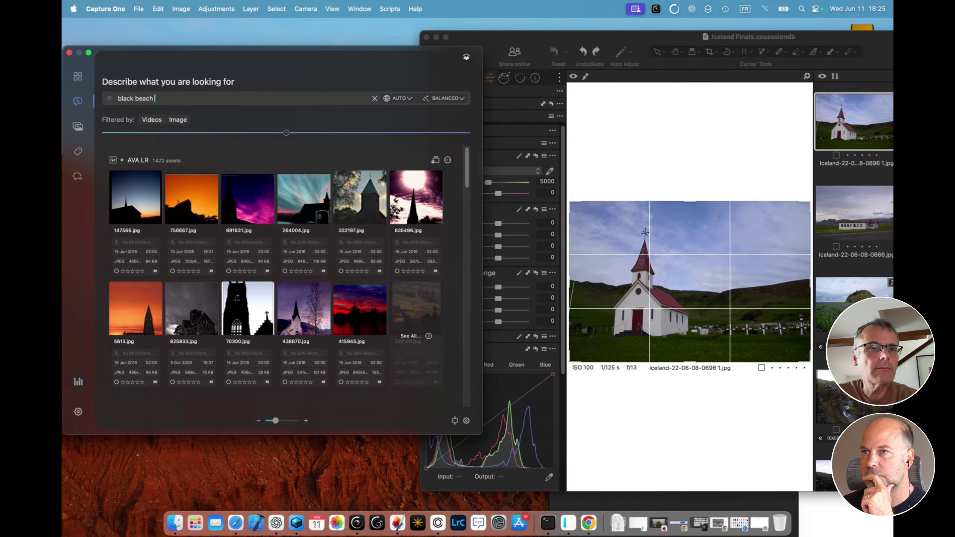
text( drone)
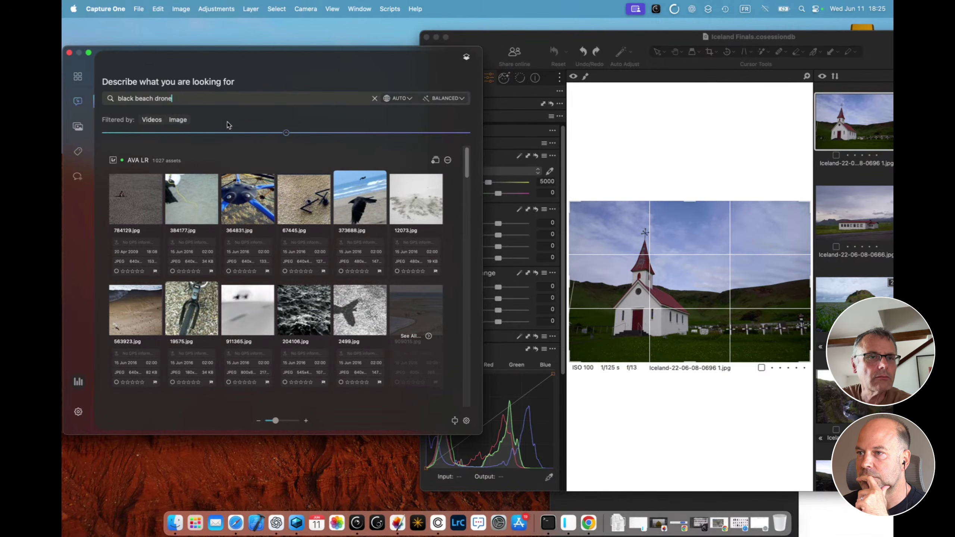
key(super+a)
Step: Find images similar to the first aerial black beach photo in the Offload From Cloud-v13 results
scroll(244, 173, down, 5)
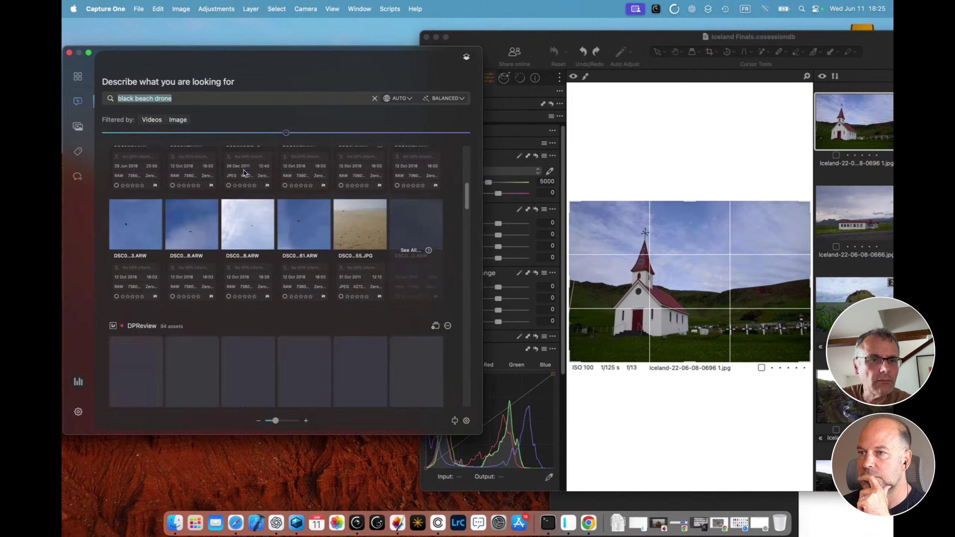
scroll(244, 173, down, 15)
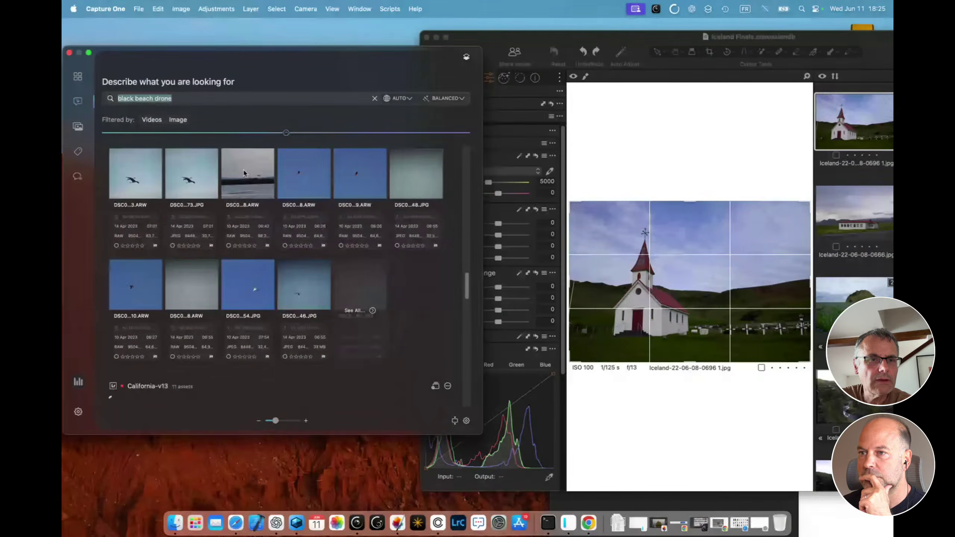
scroll(243, 173, down, 15)
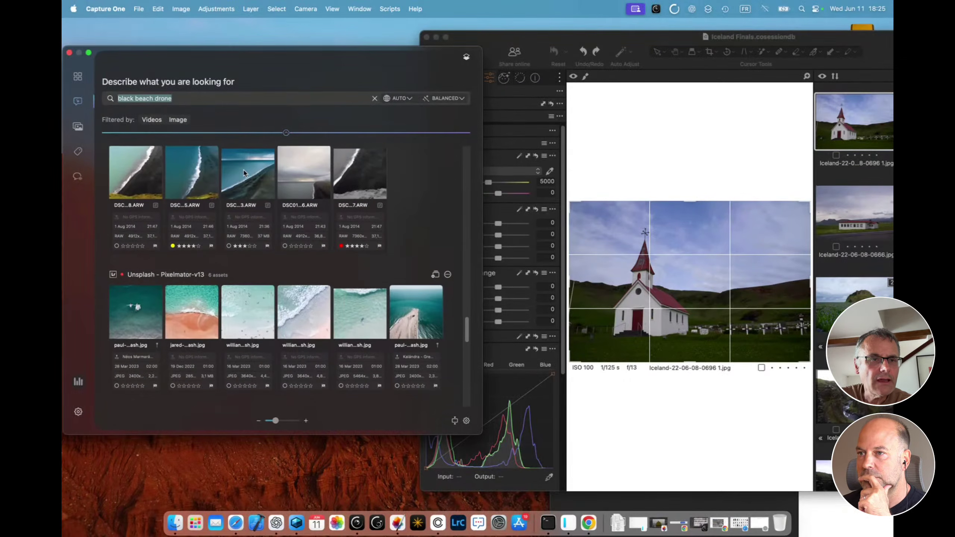
scroll(243, 173, up, 3)
click(144, 260)
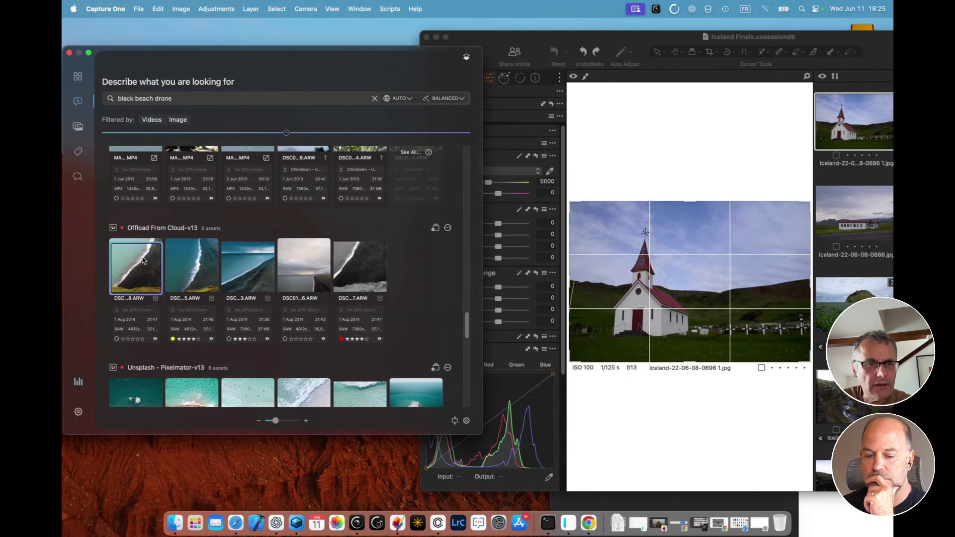
right_click(143, 260)
click(166, 264)
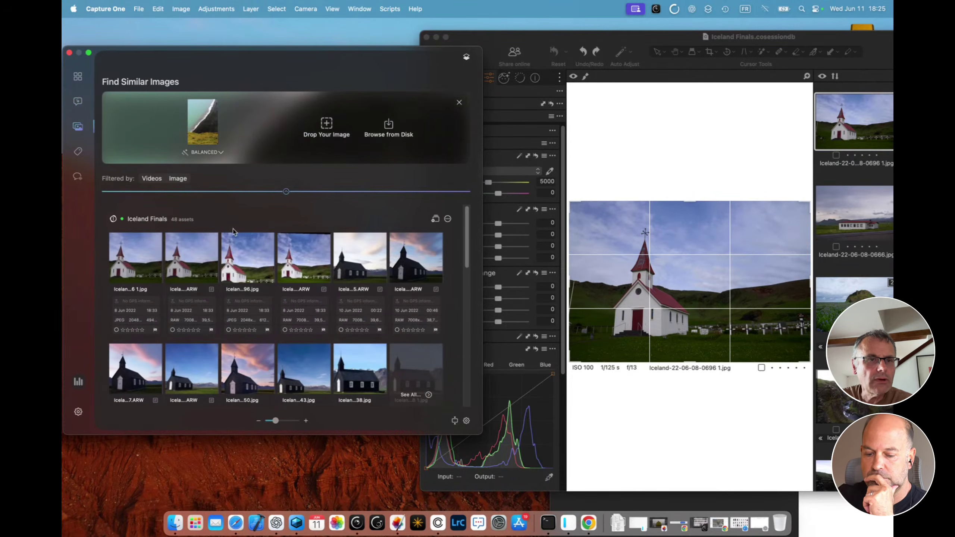
Step: Look over the similar beach images and show Iceland-22-06-07-0196.ARW from the Iceland Finals matches in Capture One
scroll(198, 263, down, 1)
scroll(198, 263, down, 10)
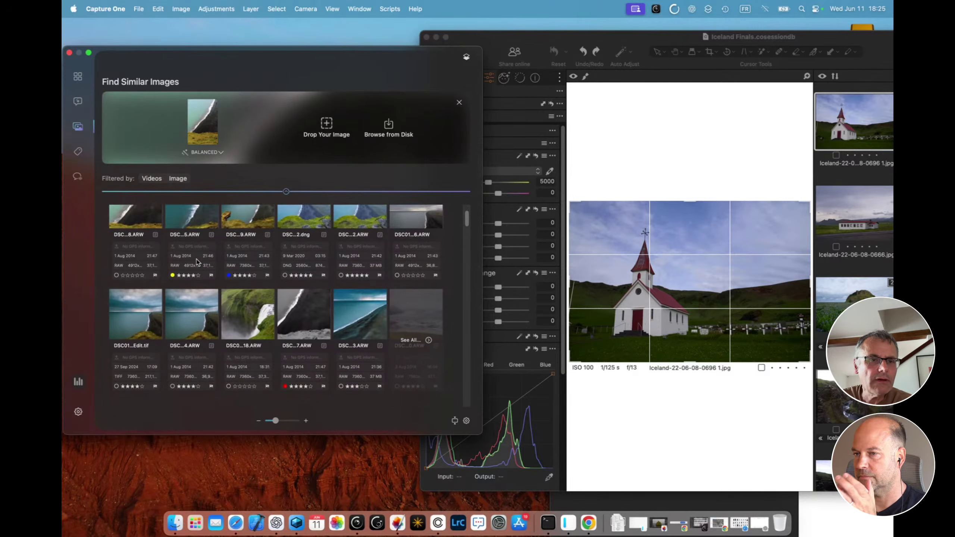
scroll(196, 262, up, 5)
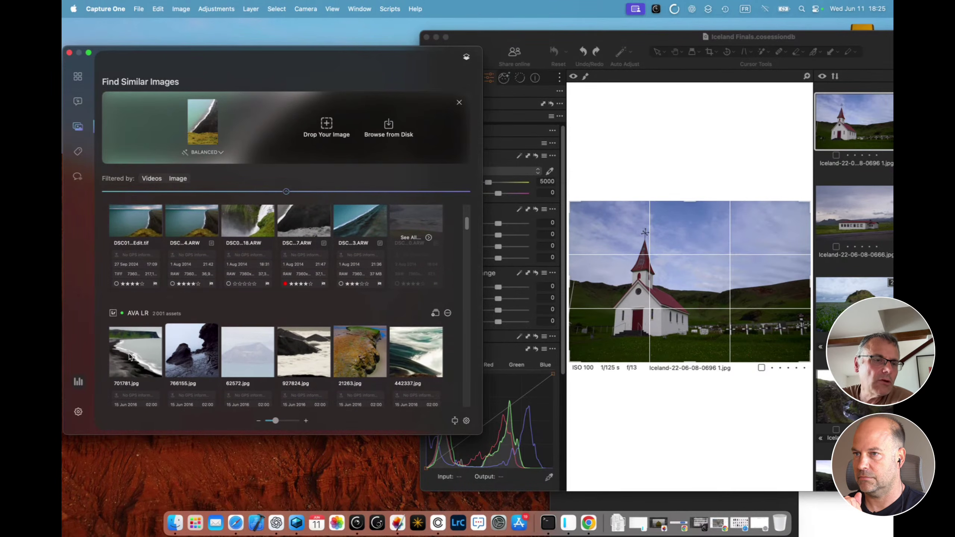
scroll(129, 359, down, 8)
scroll(129, 356, down, 5)
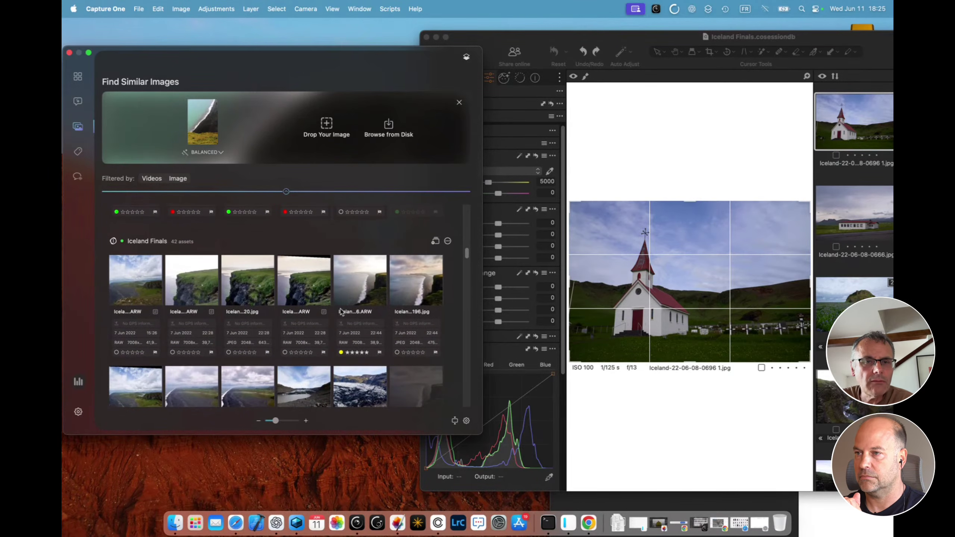
click(355, 285)
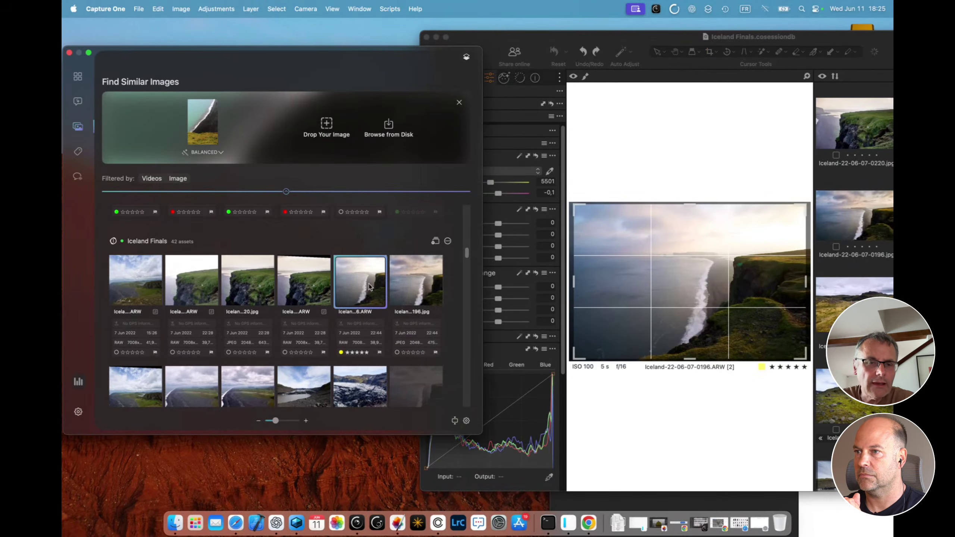
Step: Extend the selection to Iceland-22-06-07-0196.jpg and the neighbouring Iceland-22-06-07-0220.ARW, and add the three photos to a new collection named "beach"
shift+click(391, 289)
shift+click(326, 285)
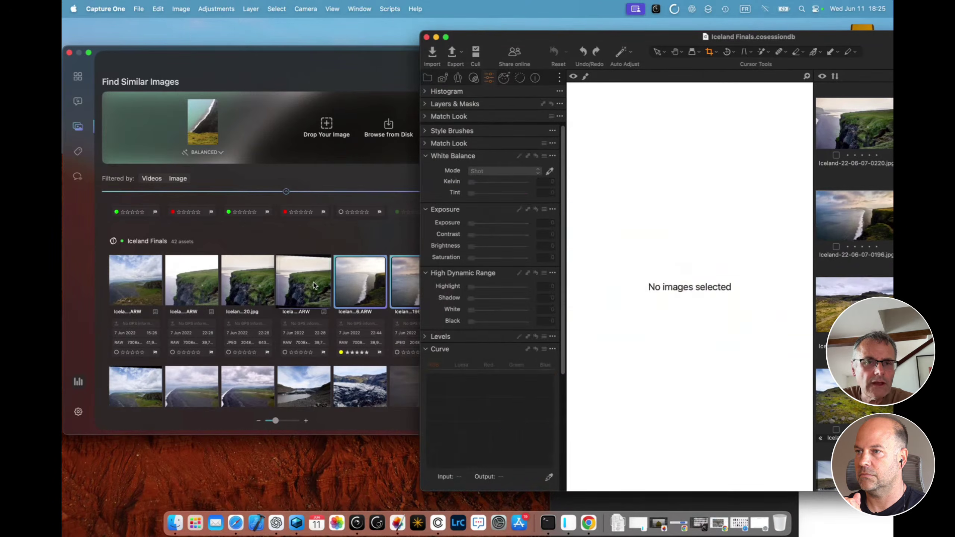
click(448, 241)
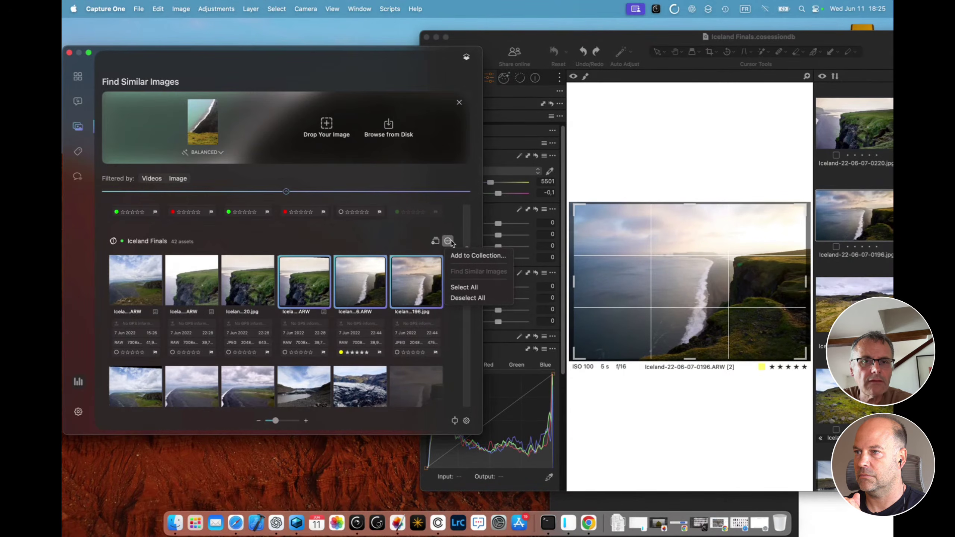
click(468, 256)
text(beach)
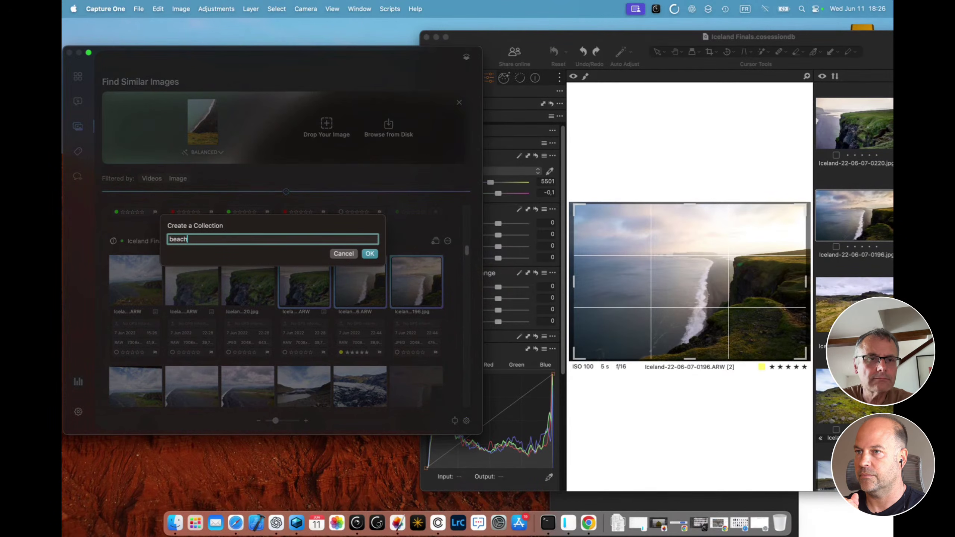
key(Return)
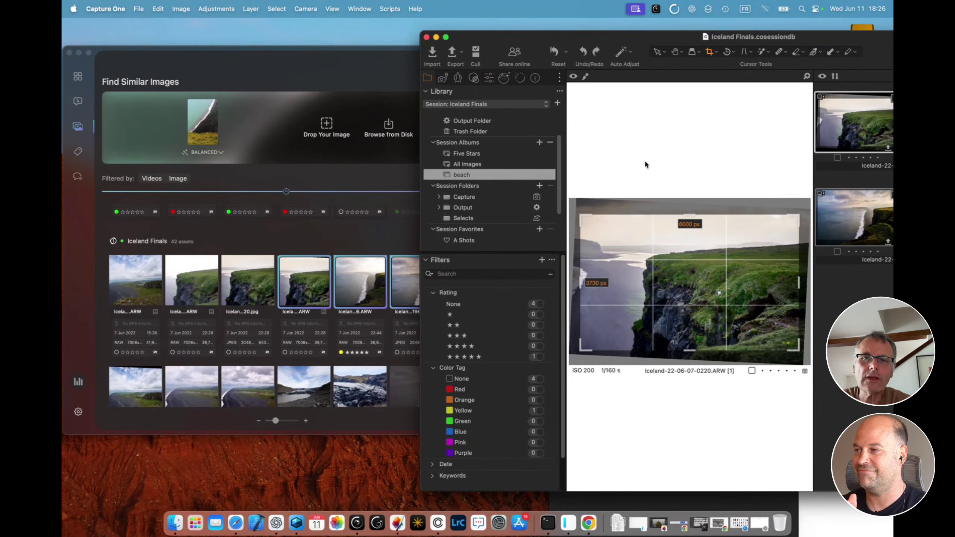
Step: Bring the Capture One window into view to check the beach album, deselect its images, and move the window back beside the search results
drag(656, 32, 407, 23)
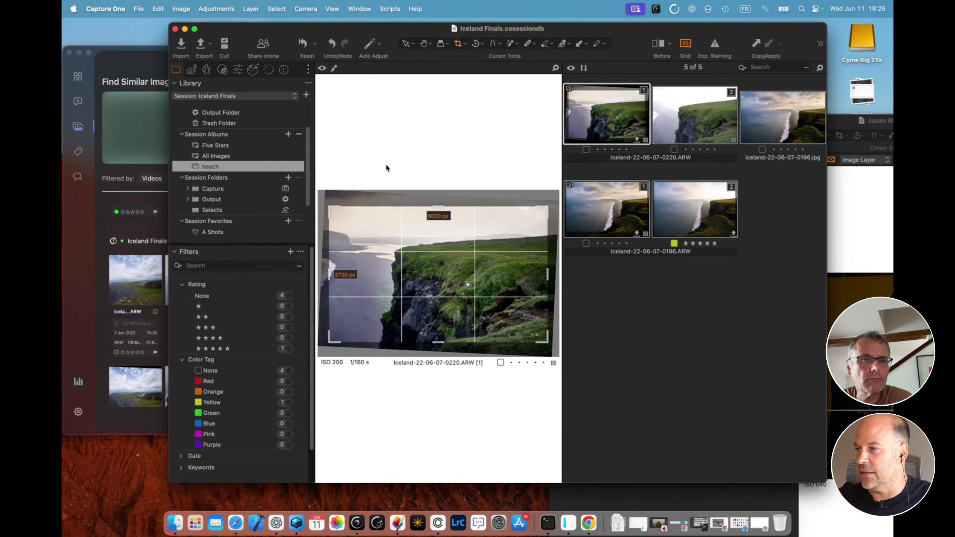
click(681, 289)
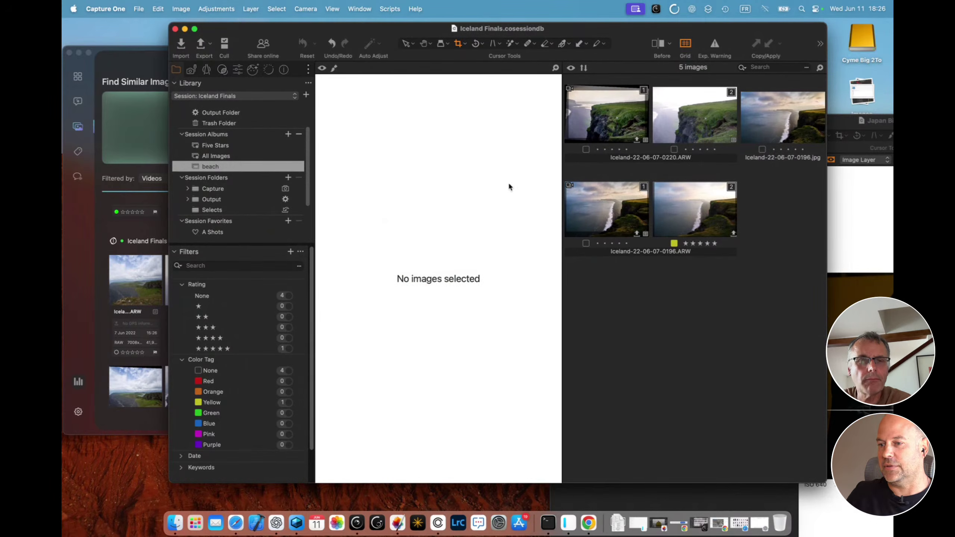
drag(280, 29, 592, 81)
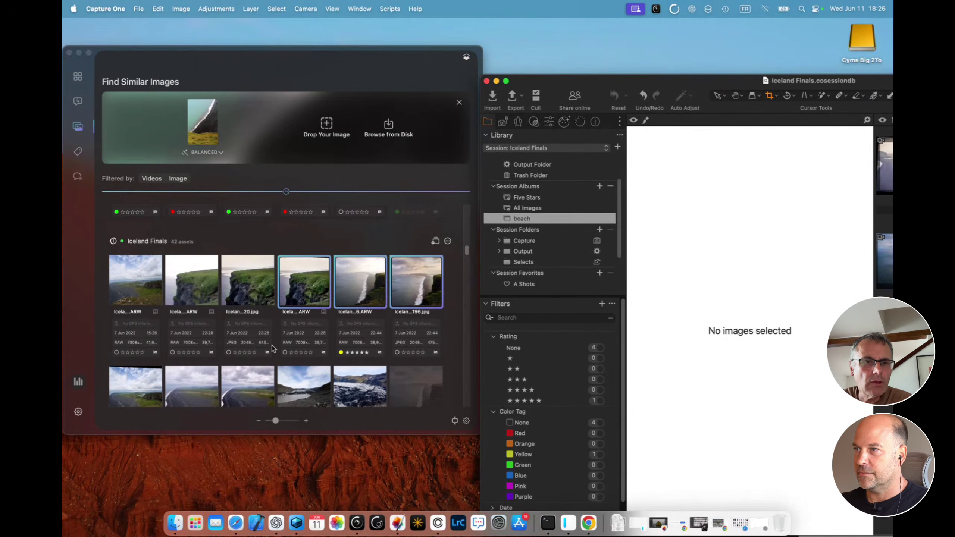
scroll(272, 345, down, 3)
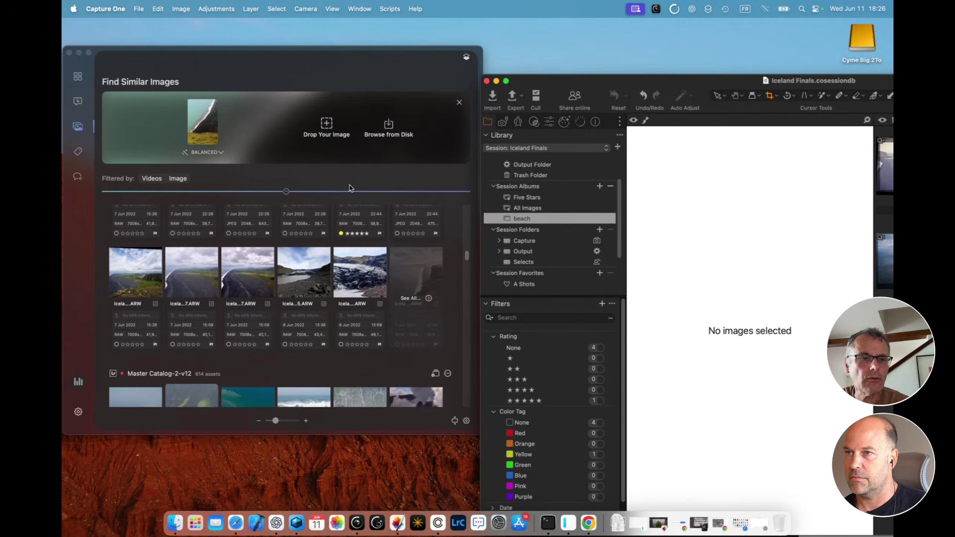
Step: Close the similarity search window, switch to Peakto, and enlarge the feature overview image in the Peakto2.4 watched folder
click(69, 52)
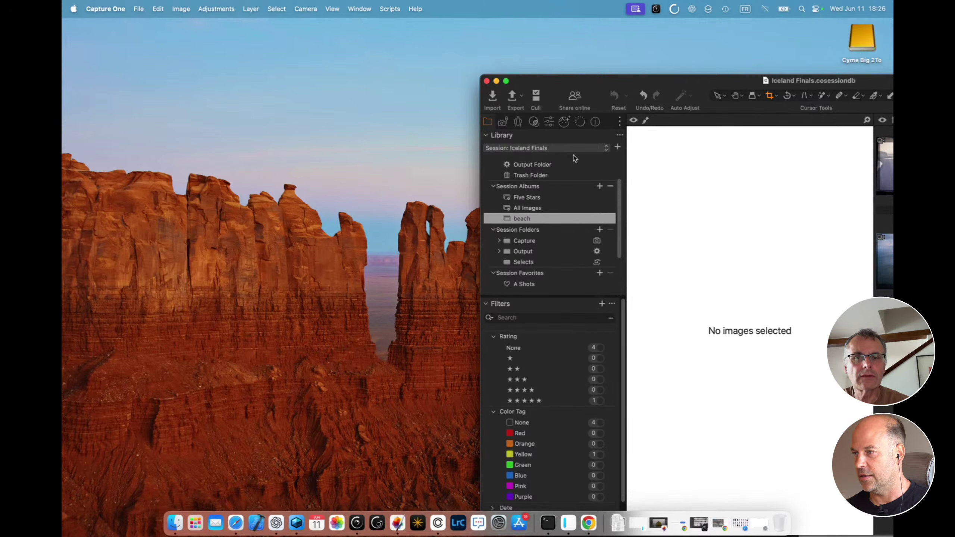
click(357, 523)
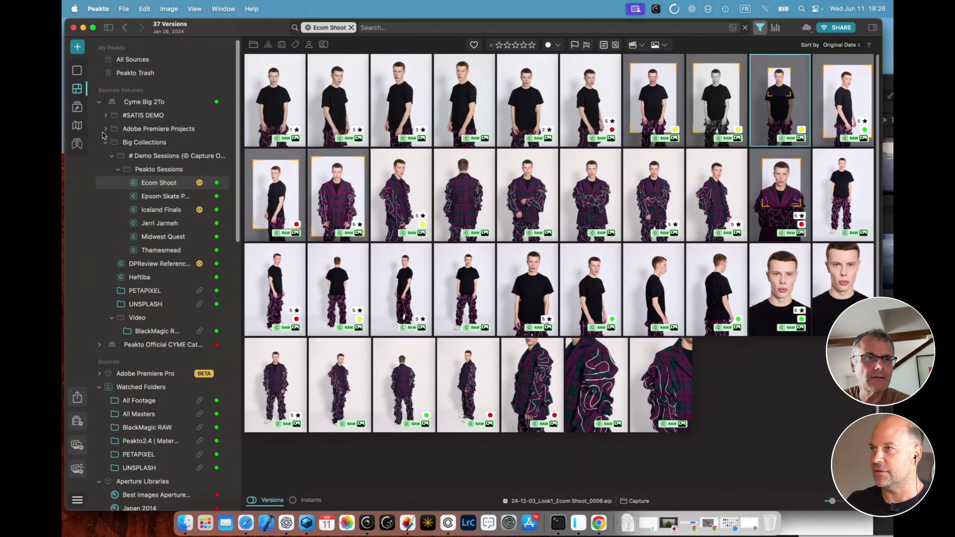
scroll(114, 170, down, 3)
scroll(113, 170, down, 5)
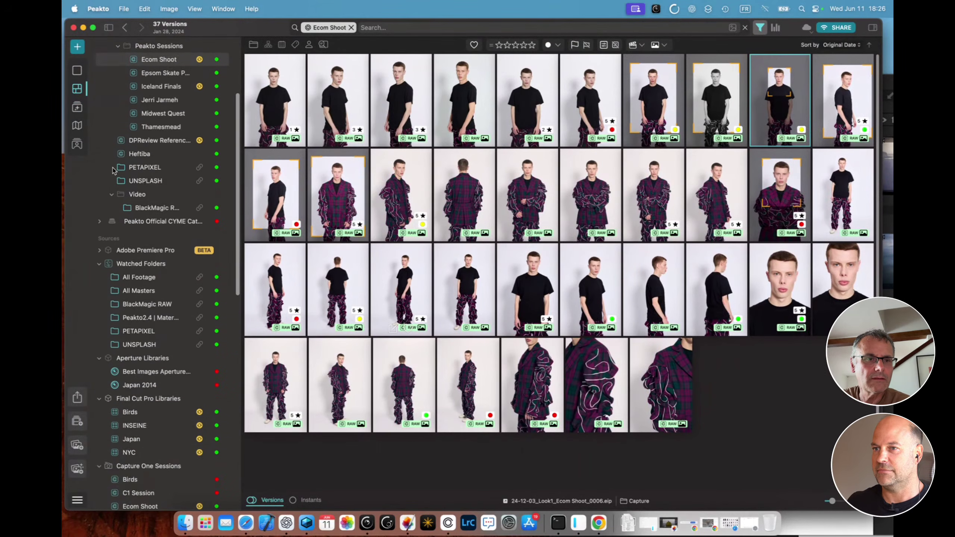
click(142, 305)
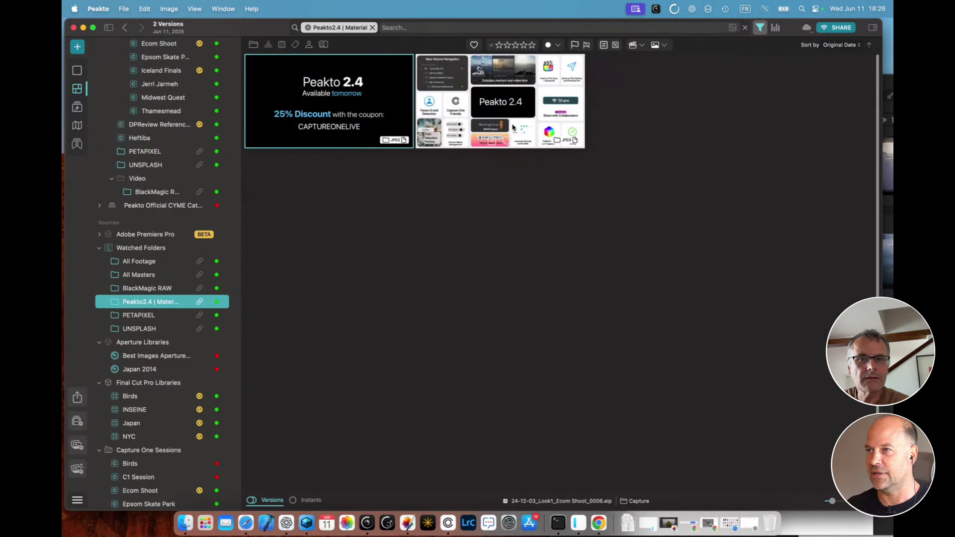
double_click(513, 126)
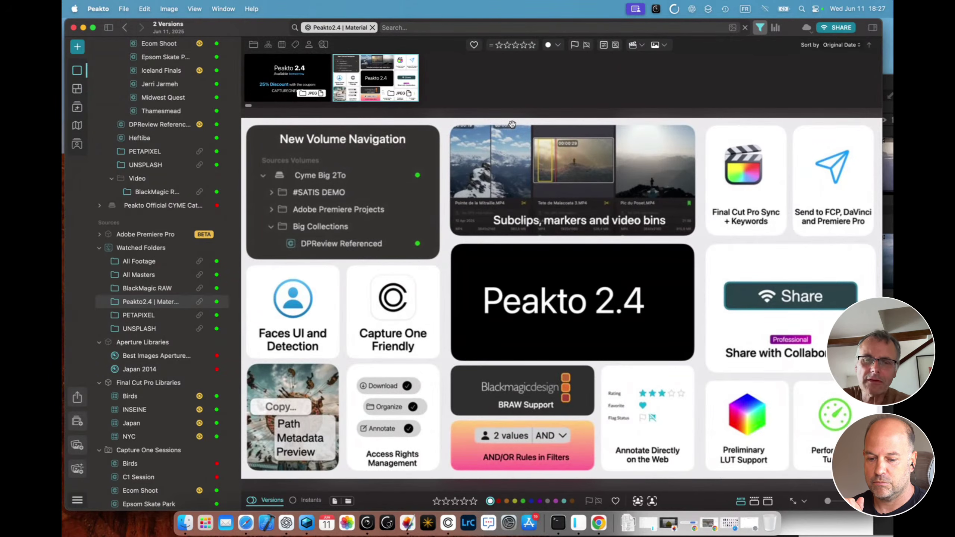
Step: Show the Peakto 2.4 discount announcement image enlarged
click(575, 28)
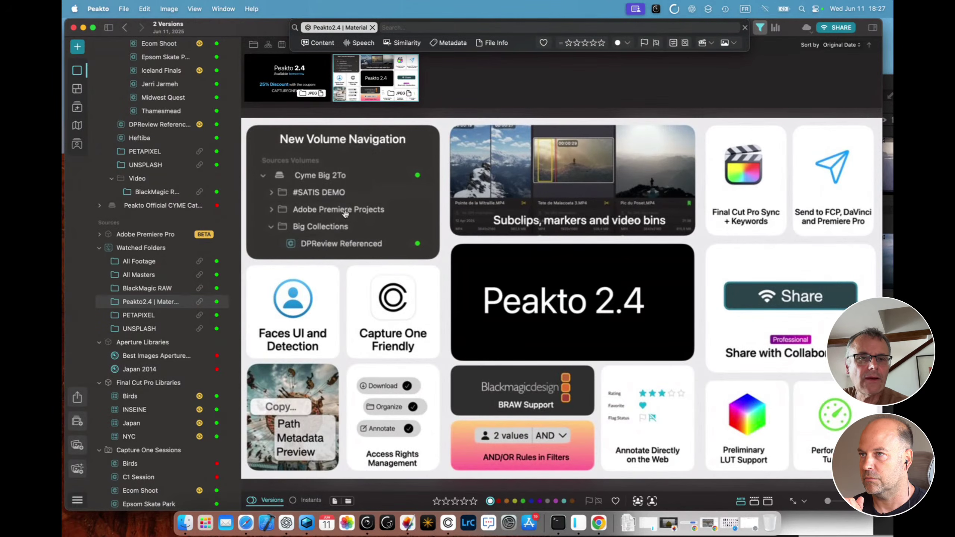
click(359, 308)
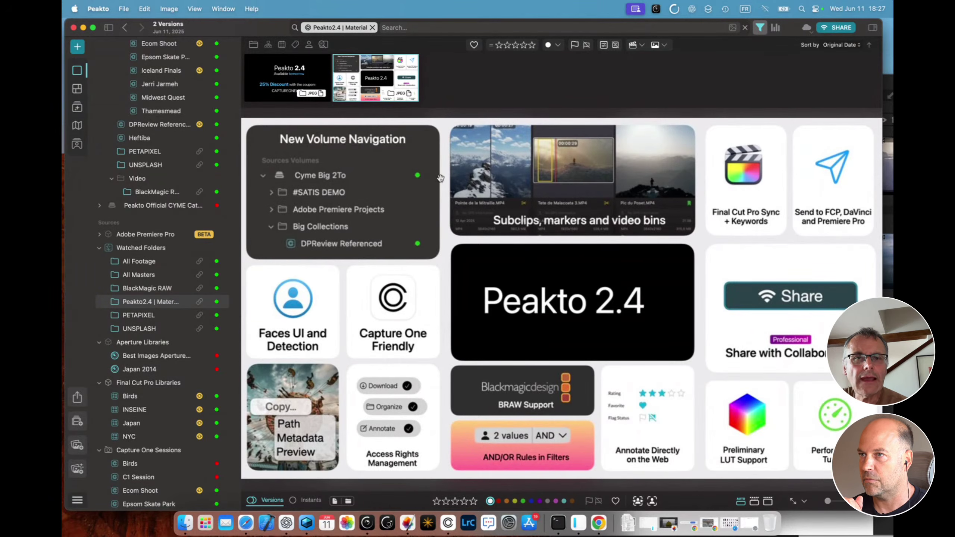
click(287, 77)
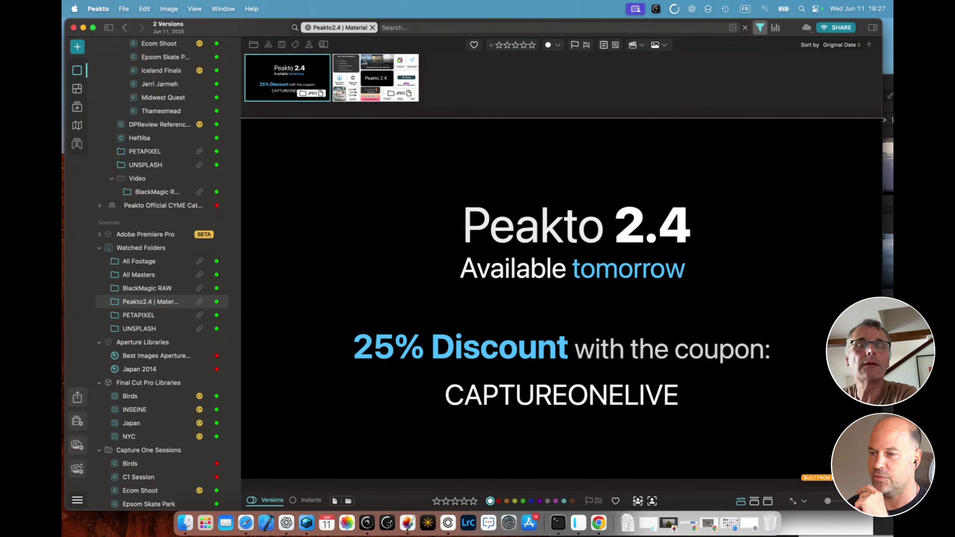
click(468, 26)
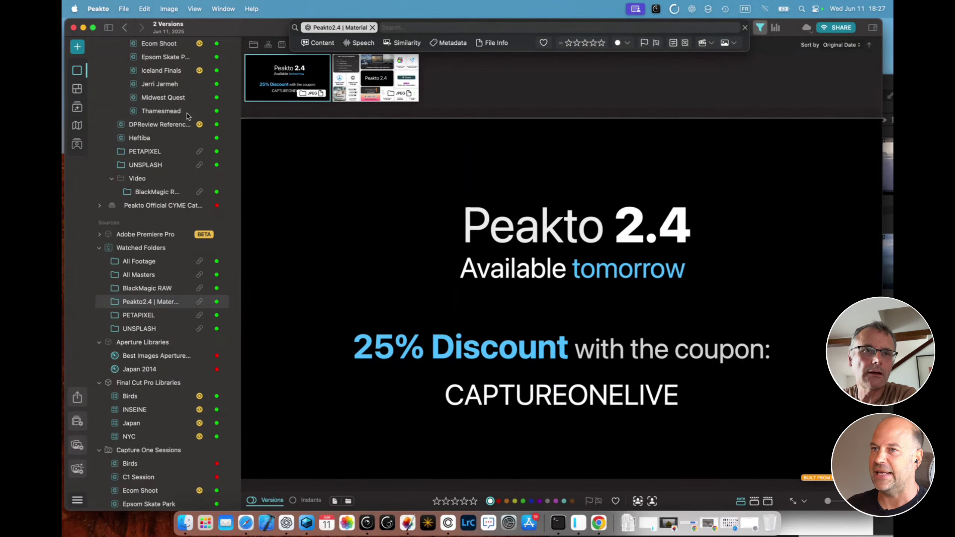
Step: Go back to the Ecom Shoot session on the Cyme Big 2To volume and show its photos as a grid
scroll(188, 116, up, 8)
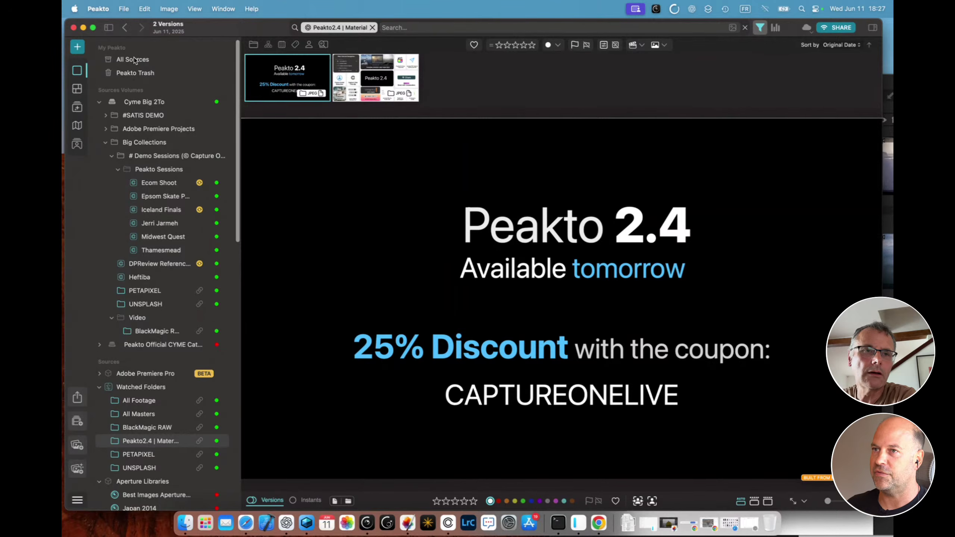
click(133, 59)
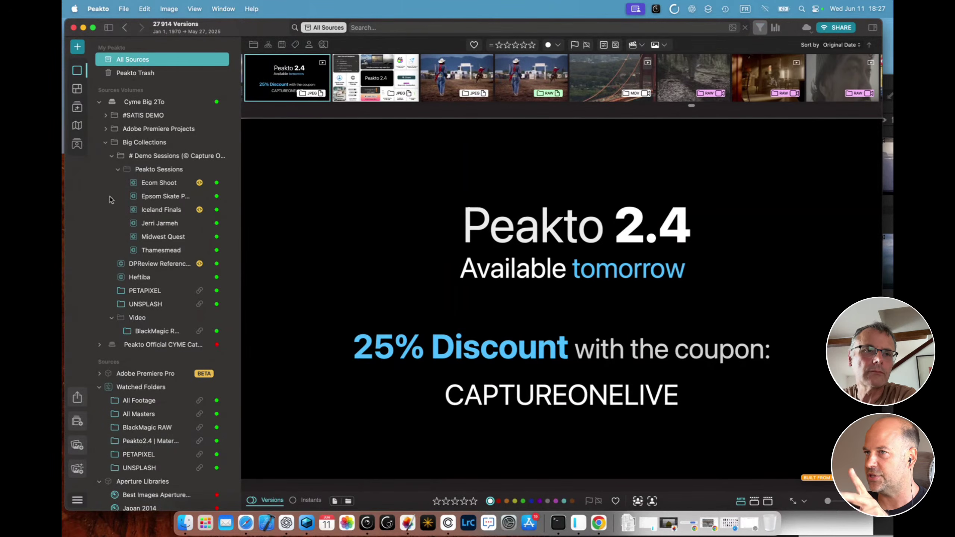
click(156, 183)
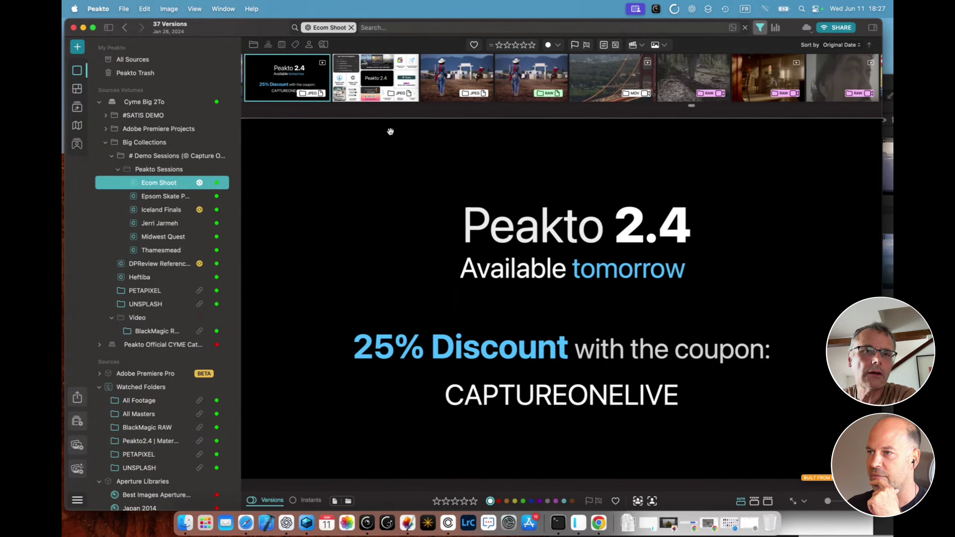
key(Escape)
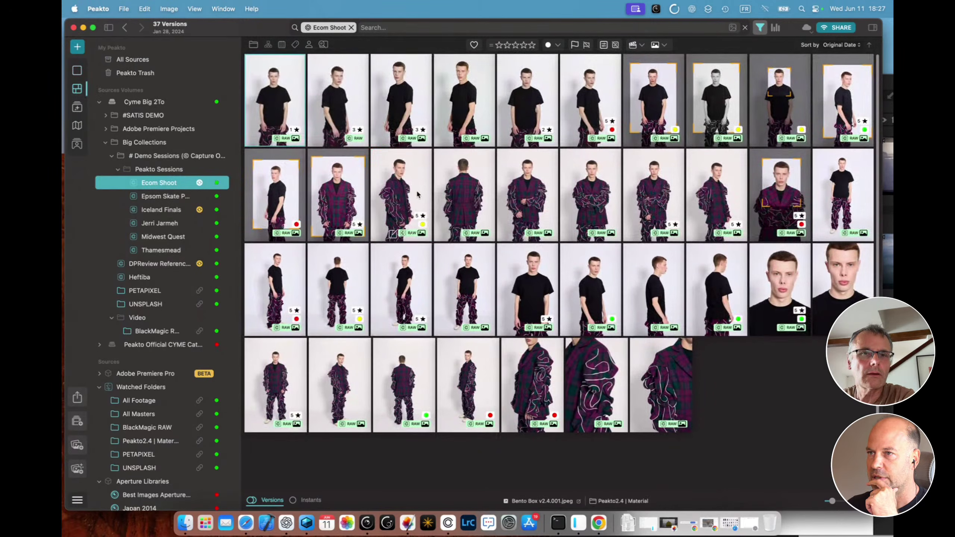
Step: Review the commands available for the first patterned-jacket photo with a yellow color tag, including opening, preview generation and copying
click(405, 186)
right_click(405, 187)
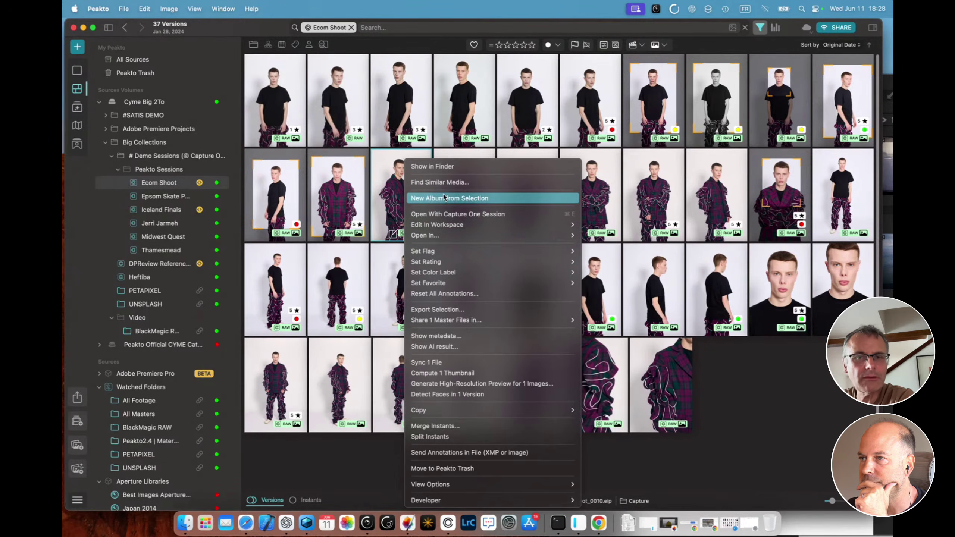
mouse_move(453, 233)
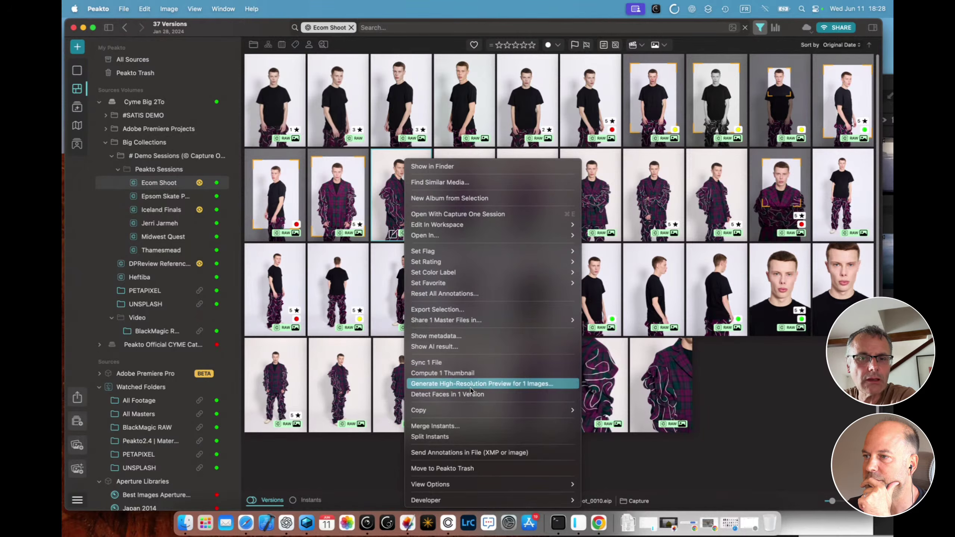
mouse_move(463, 409)
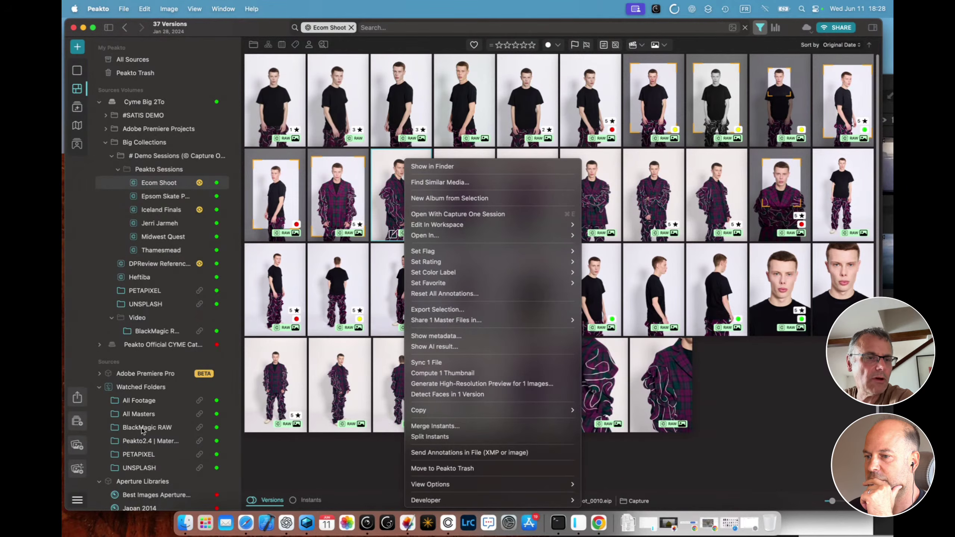
click(263, 453)
Step: Open the Waterfalls smart album for editing and examine the precision options of its description rule
scroll(146, 409, down, 8)
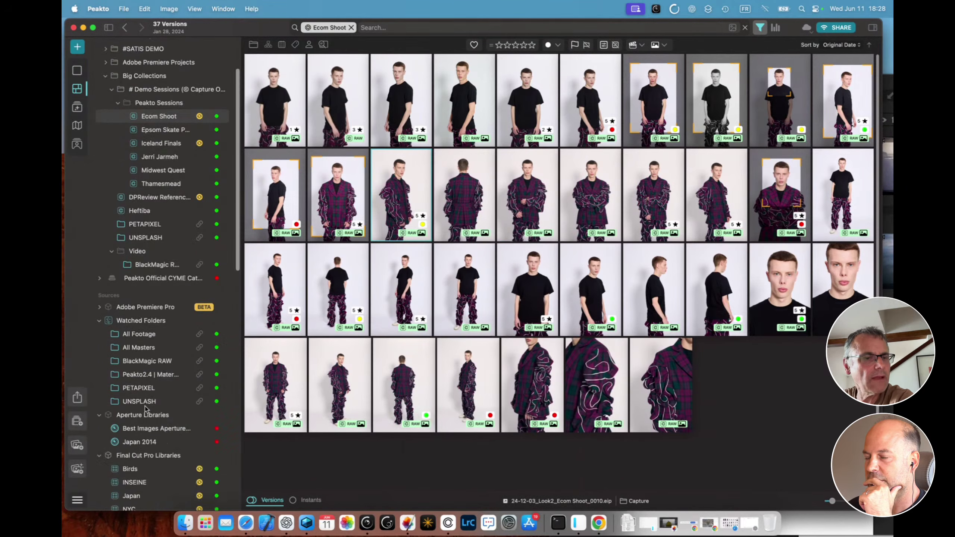
scroll(146, 409, up, 1)
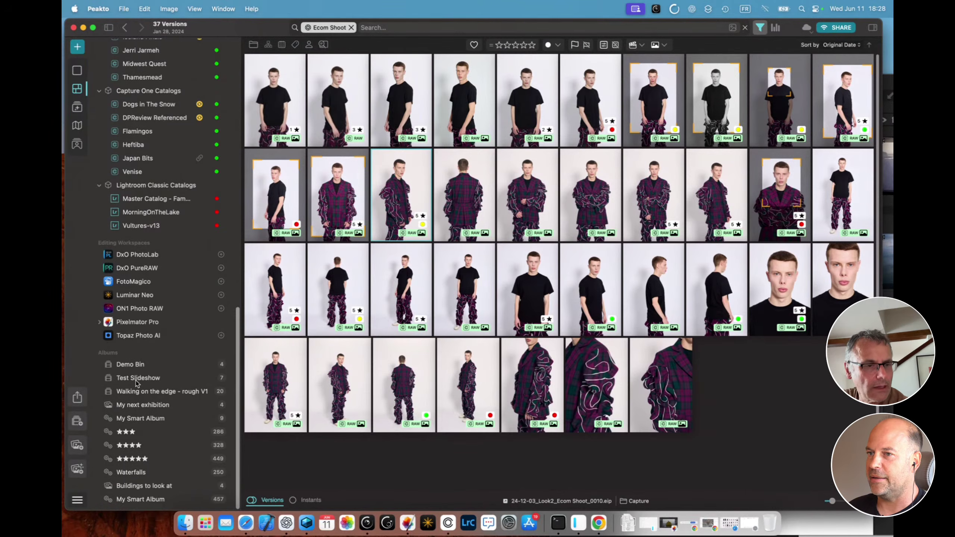
double_click(131, 473)
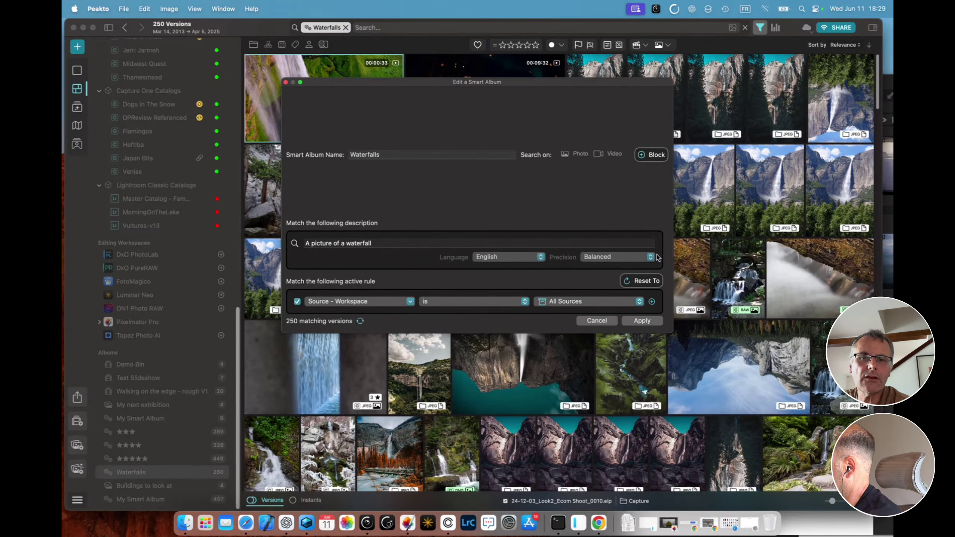
click(619, 259)
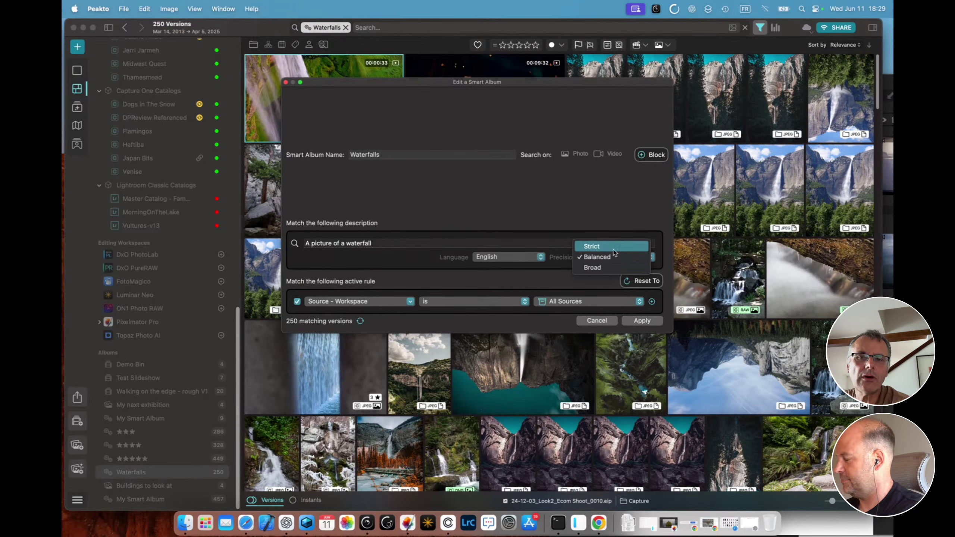
click(582, 194)
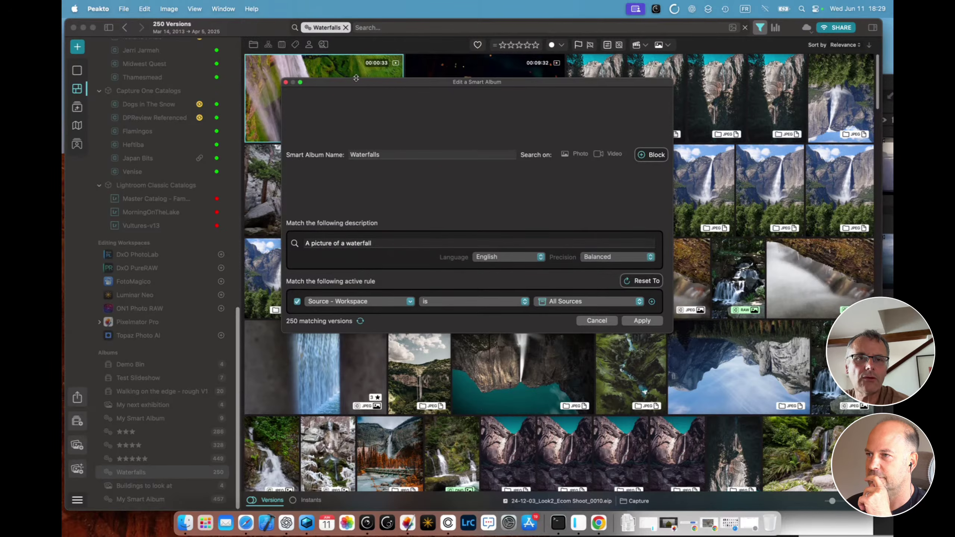
Step: Skim the 00:09:32 video in the Waterfalls results with the smart album editor moved aside, and close the editor without applying changes
drag(355, 81, 609, 200)
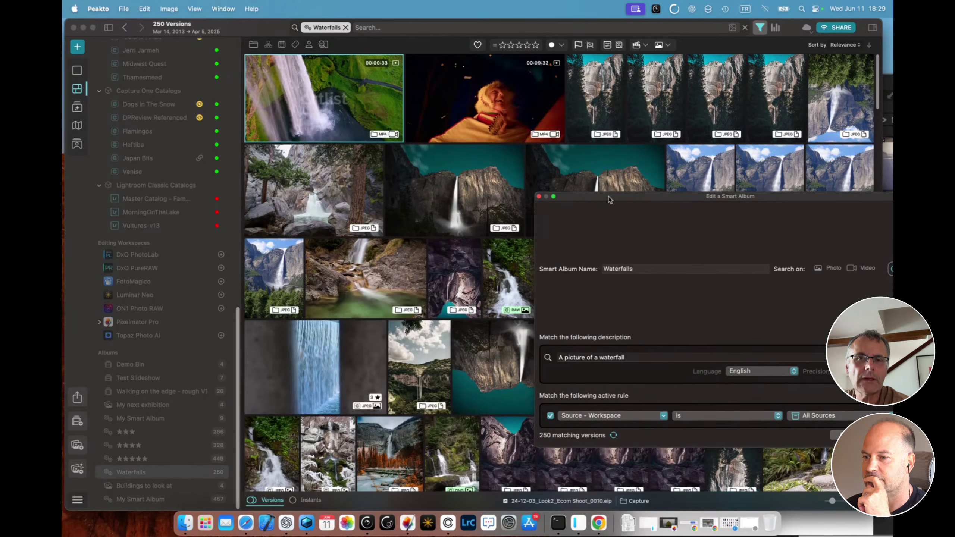
click(473, 97)
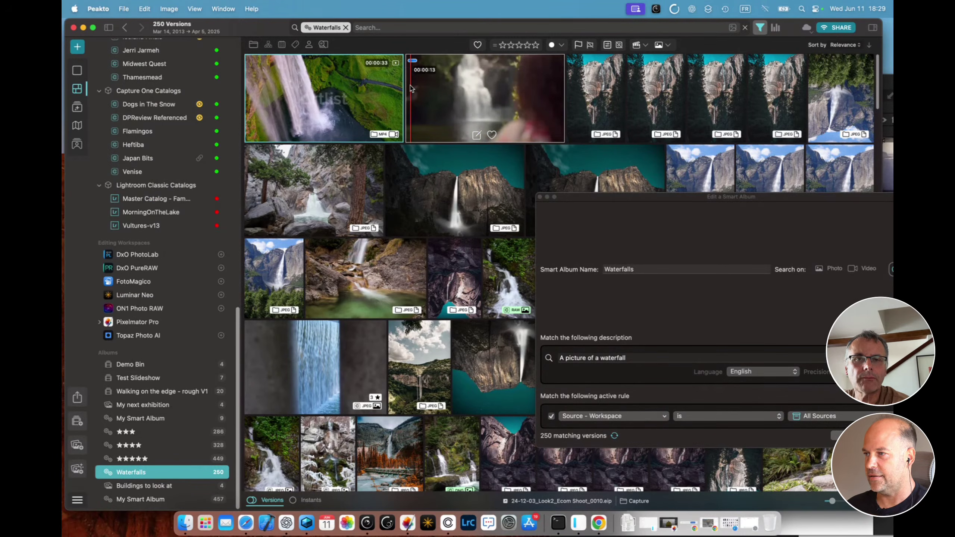
click(540, 196)
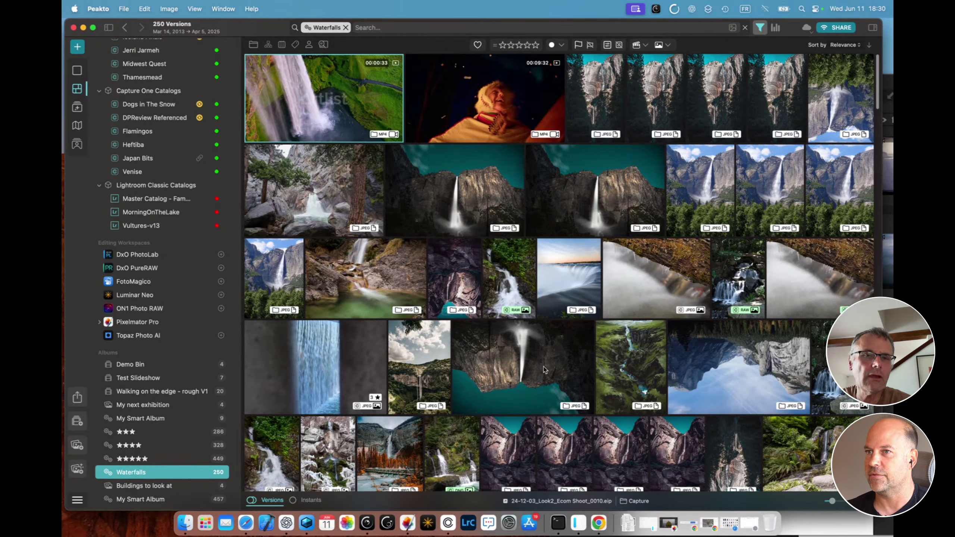
Step: Select the first dark cliff waterfall photo with the teal sky and display its general metadata and keywords
key(super+f)
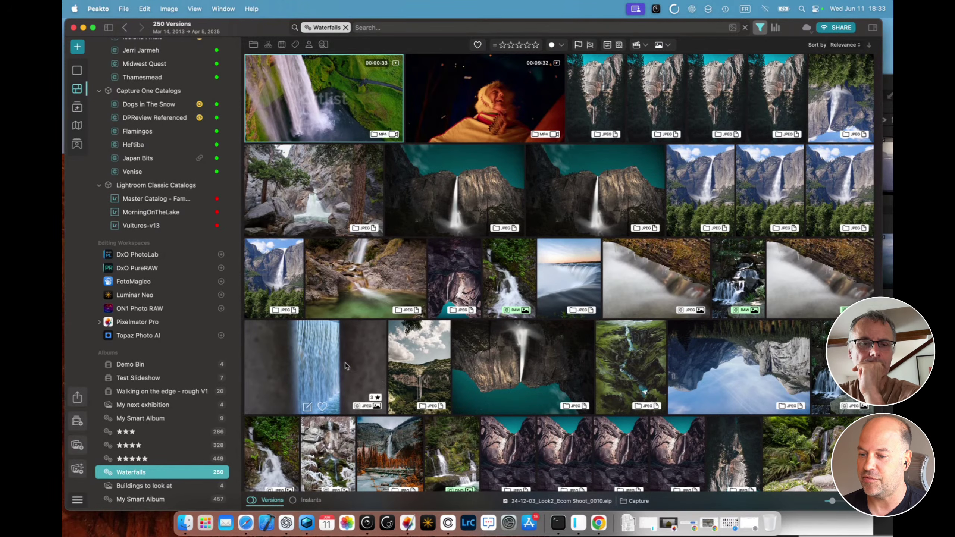
scroll(190, 379, up, 15)
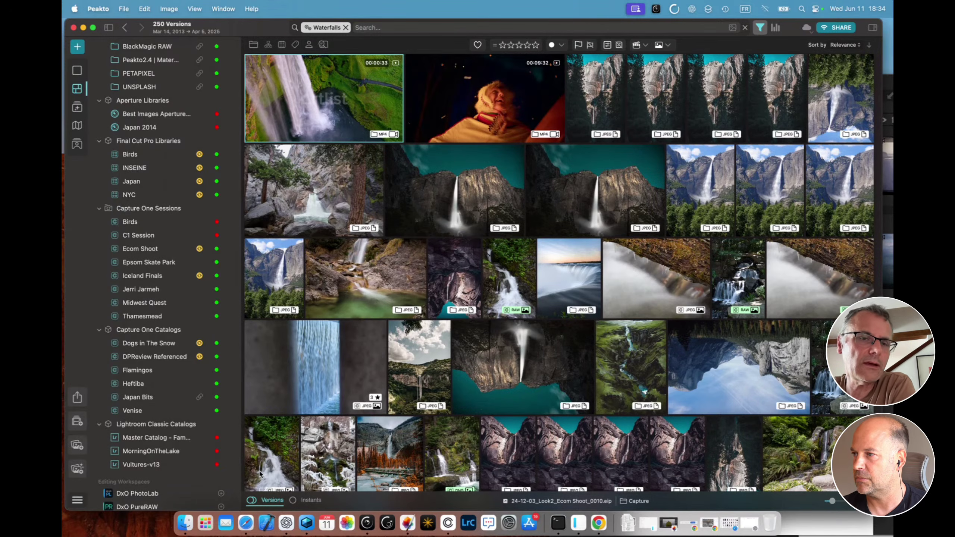
click(443, 226)
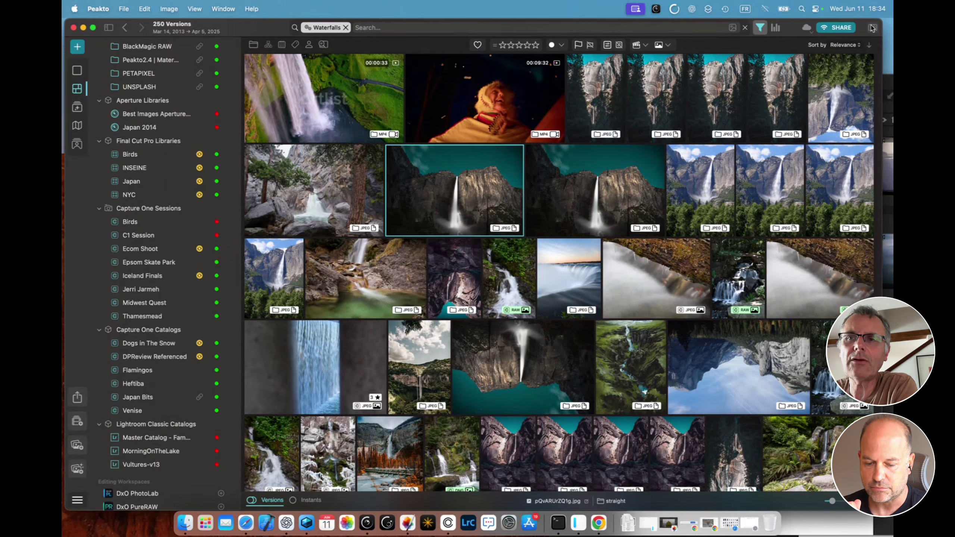
key(super+i)
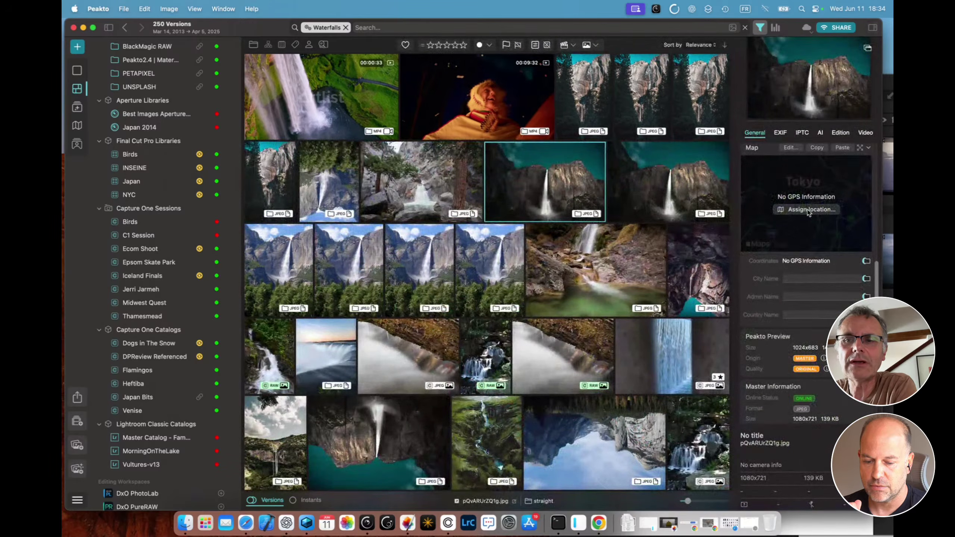
scroll(807, 209, down, 3)
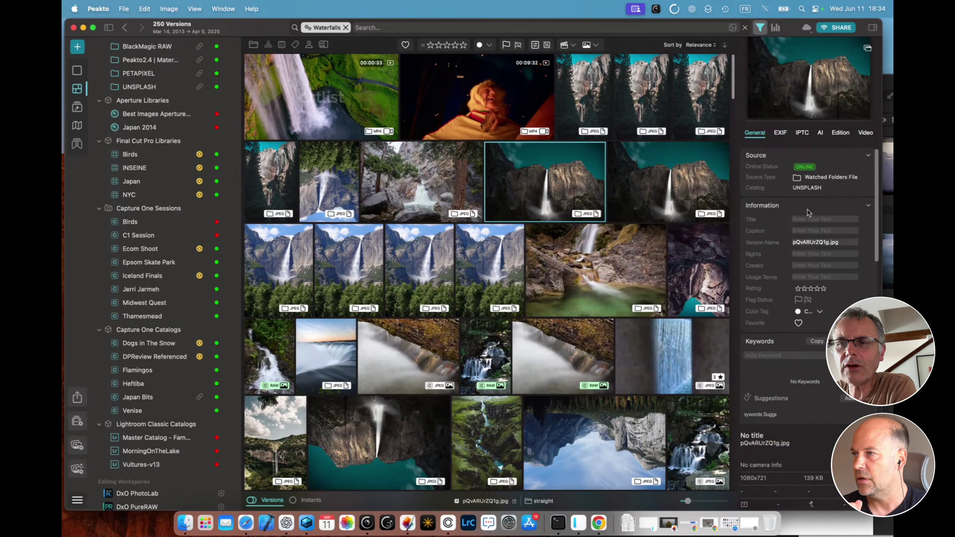
Step: Look up existing keywords with "water" and add the keyword WATERFALL to the selected photo
click(764, 310)
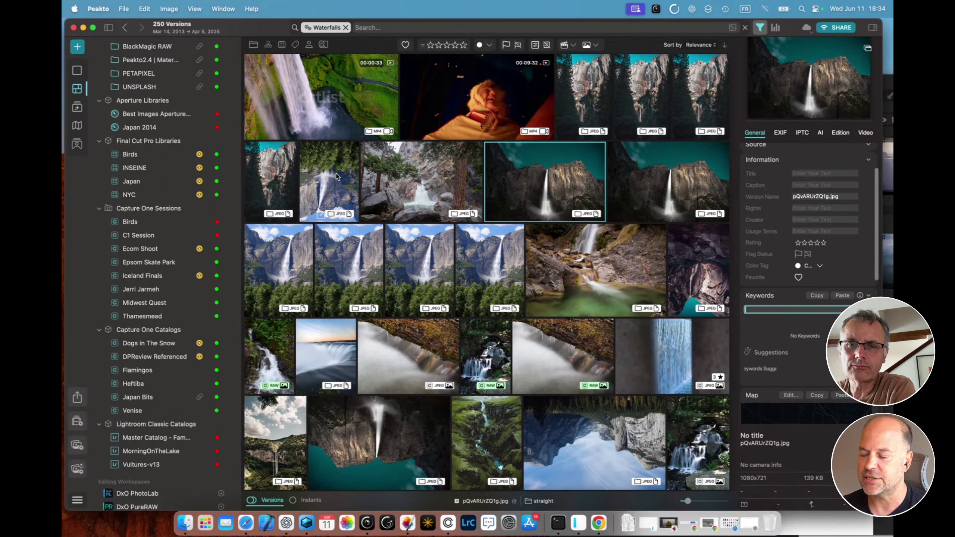
text(water)
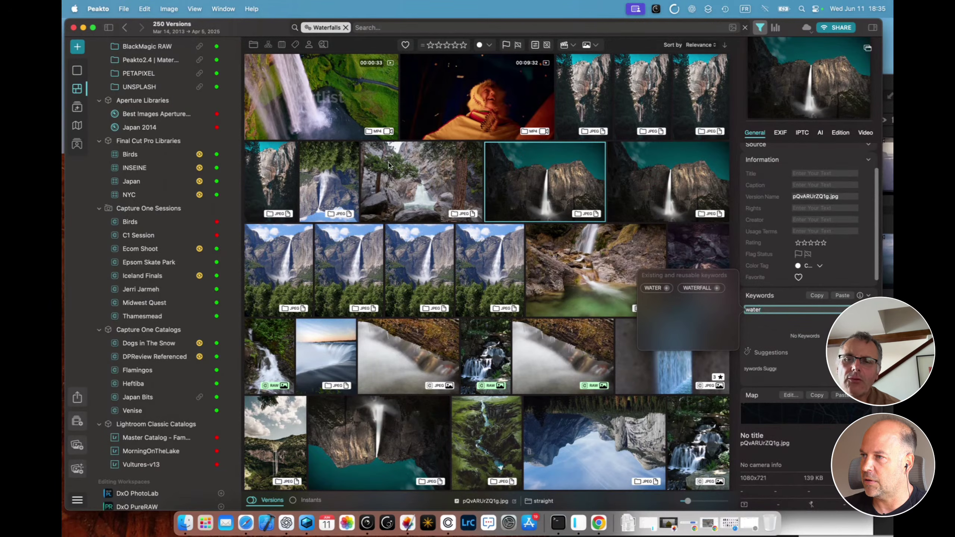
click(717, 288)
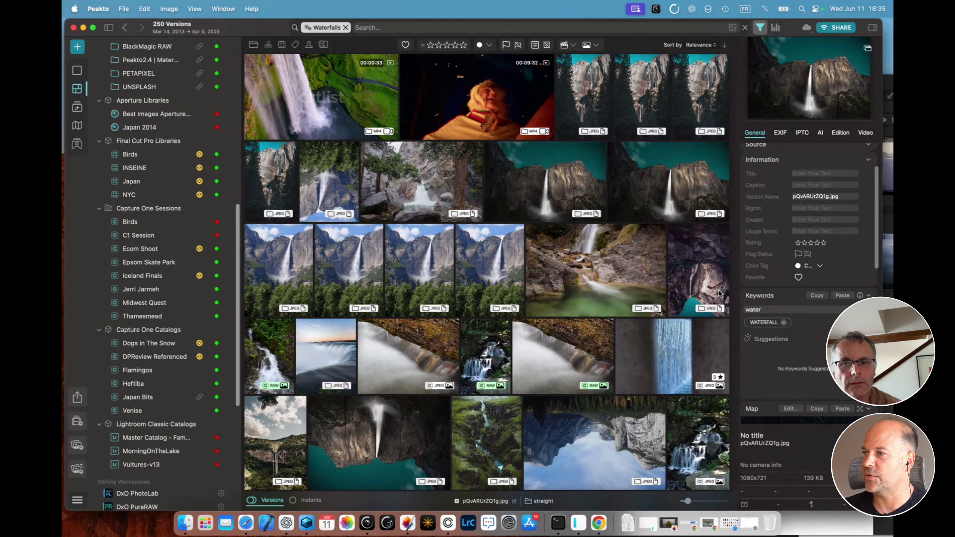
Step: Clear the leftover text "water" from the keyword entry and dismiss the keyword suggestions
click(763, 309)
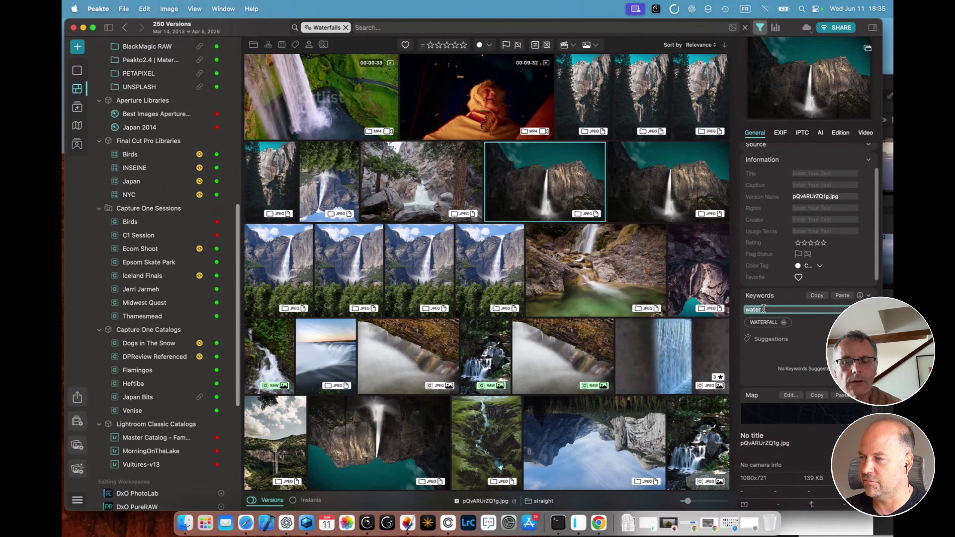
key(BackSpace)
key(BackSpace)
key(BackSpace)
key(BackSpace)
key(BackSpace)
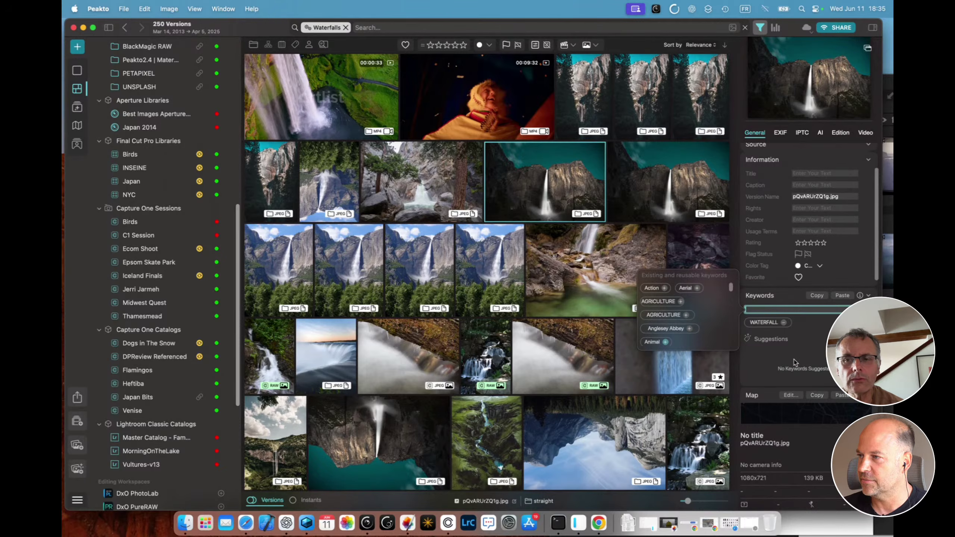
key(Escape)
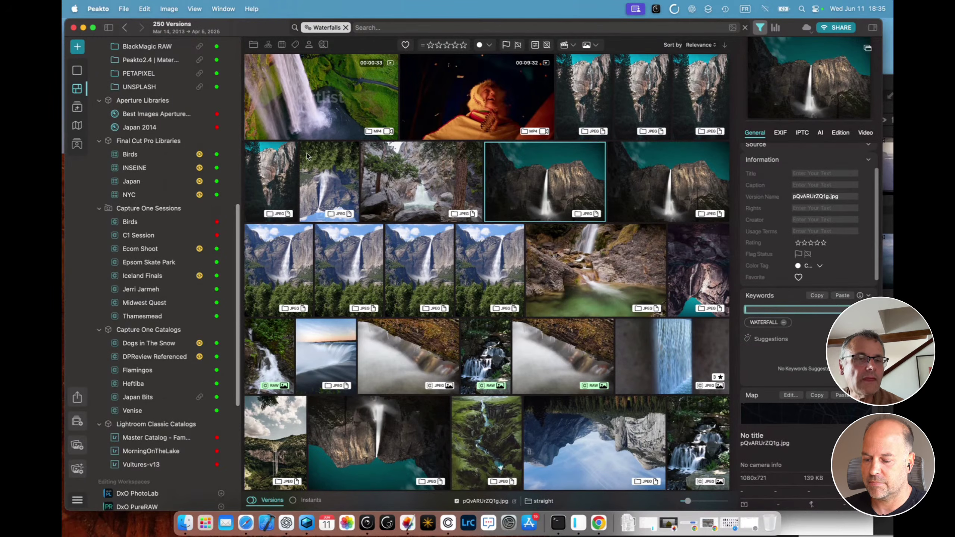
Step: Browse the All Masters watched folder and display its filter of AI-suggested keywords
click(295, 48)
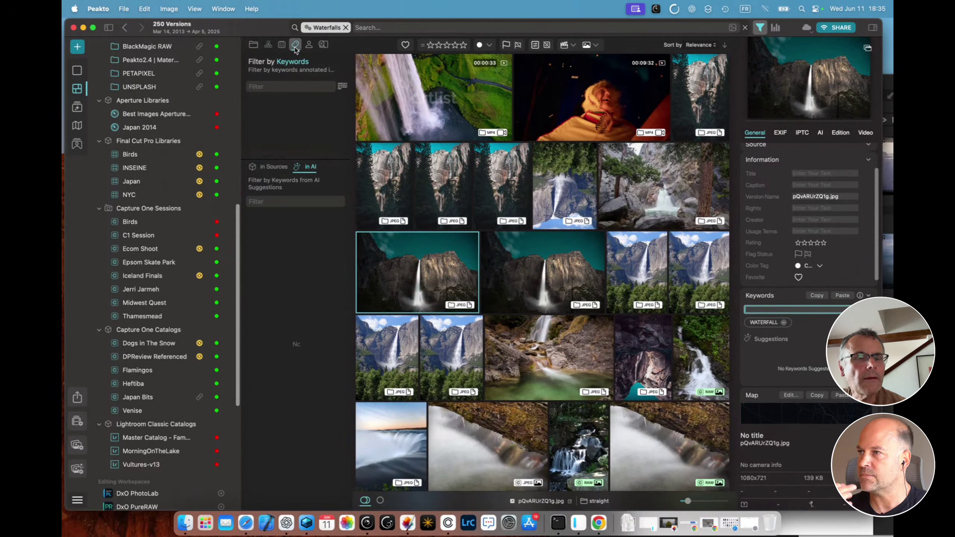
scroll(196, 115, up, 10)
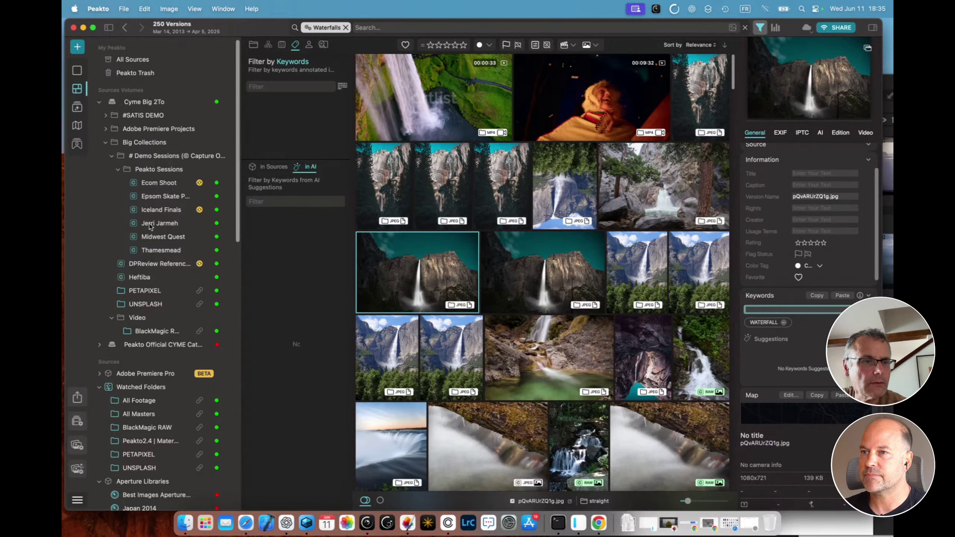
scroll(150, 301, down, 3)
click(140, 344)
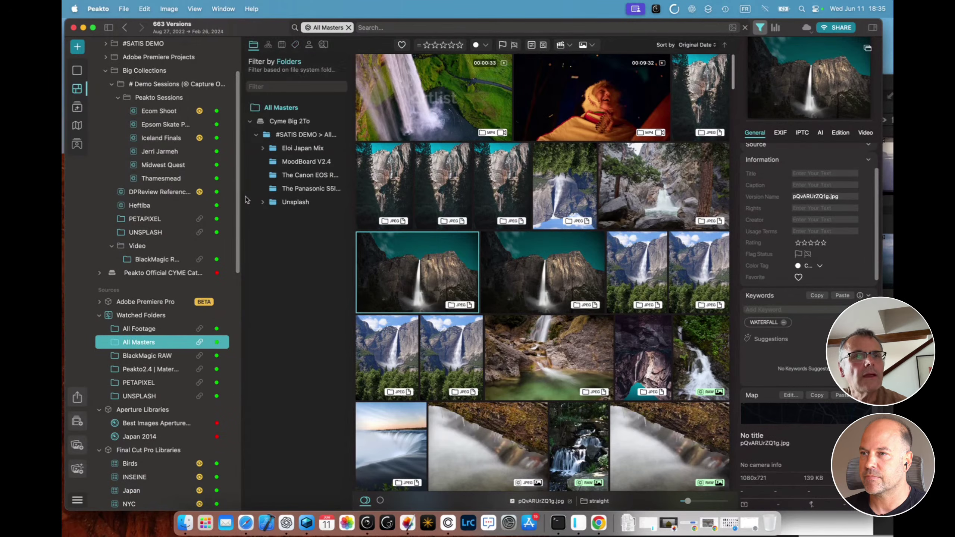
click(295, 44)
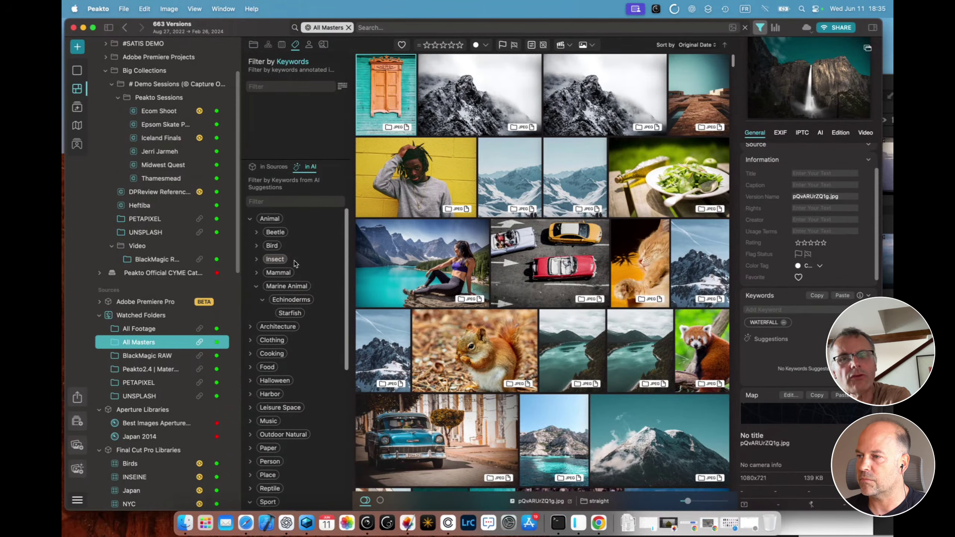
Step: Filter the All Masters photos by the AI keywords Cooking, Starfish and Kite in turn, and remove the Kite filter
click(272, 353)
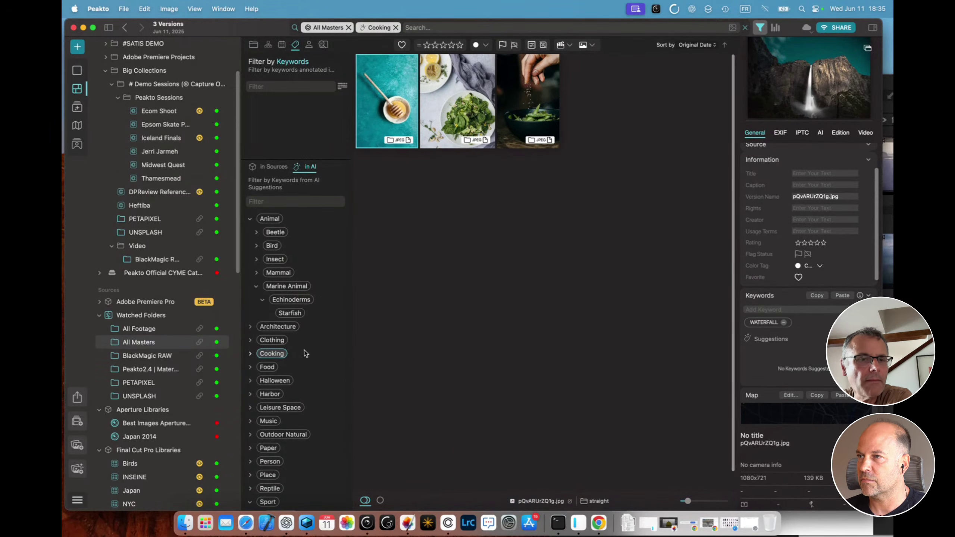
click(297, 314)
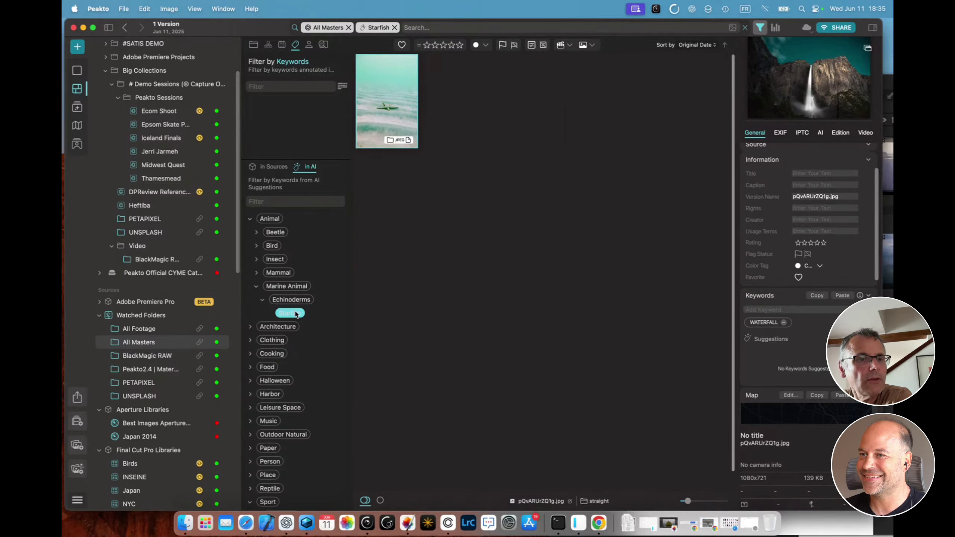
scroll(287, 318, down, 6)
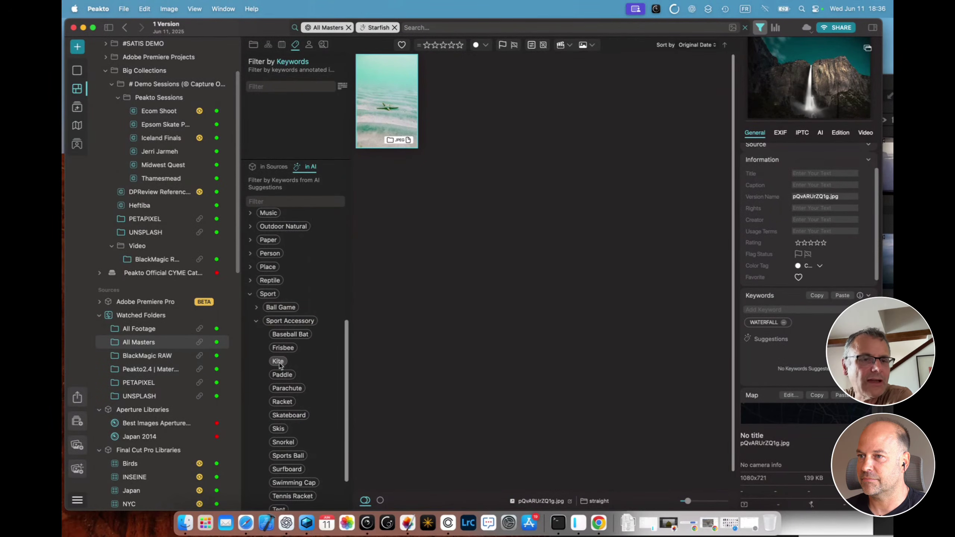
click(278, 362)
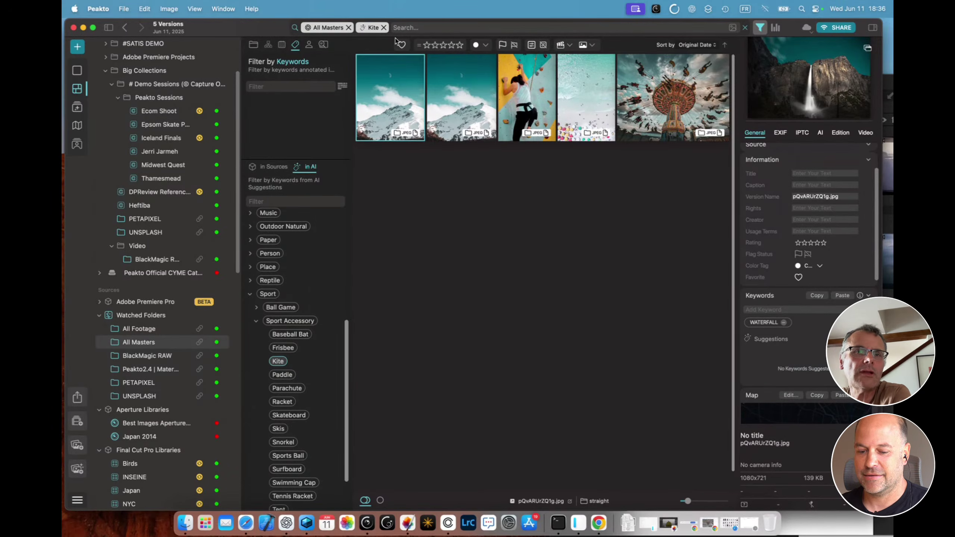
click(384, 28)
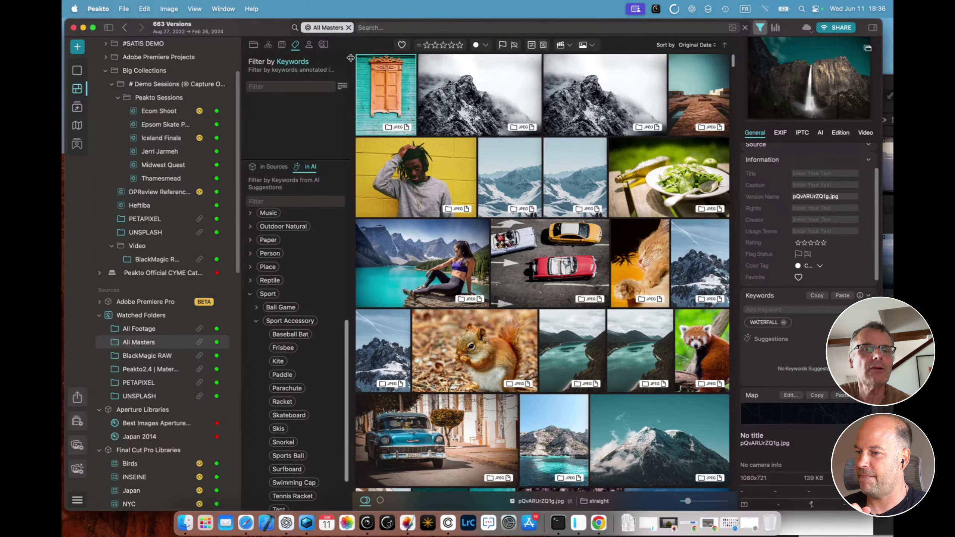
Step: Hide the keyword filter and view the 25% discount slide from the Peakto2.4 watched folder enlarged
click(295, 44)
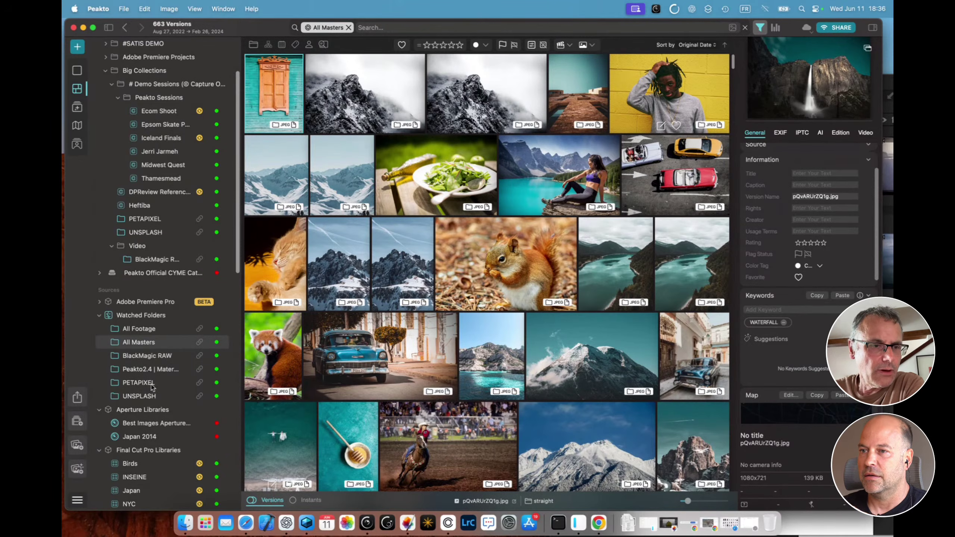
click(149, 371)
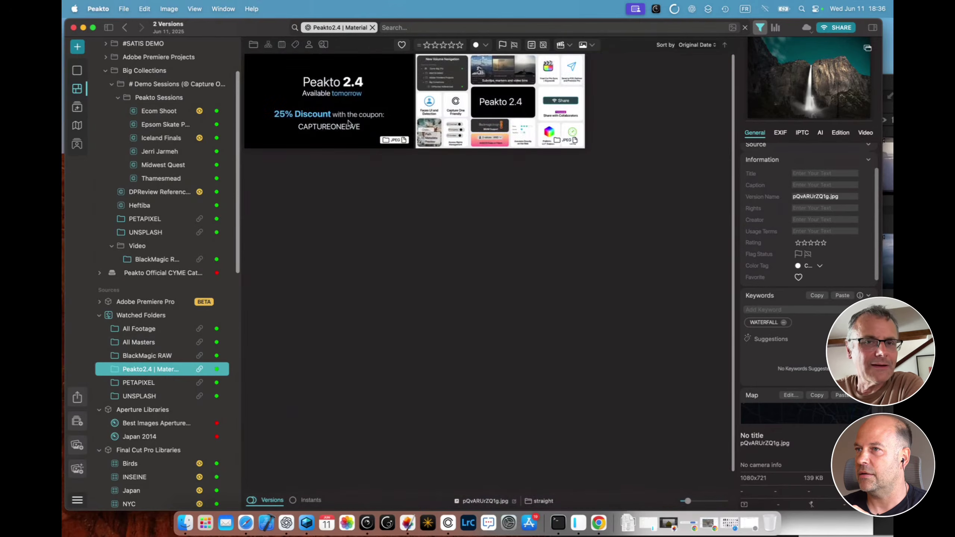
double_click(351, 124)
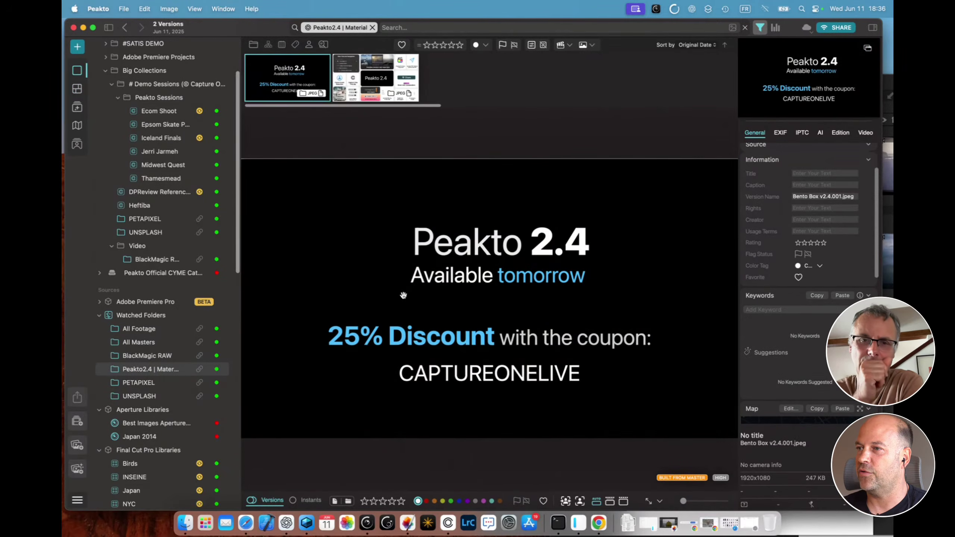